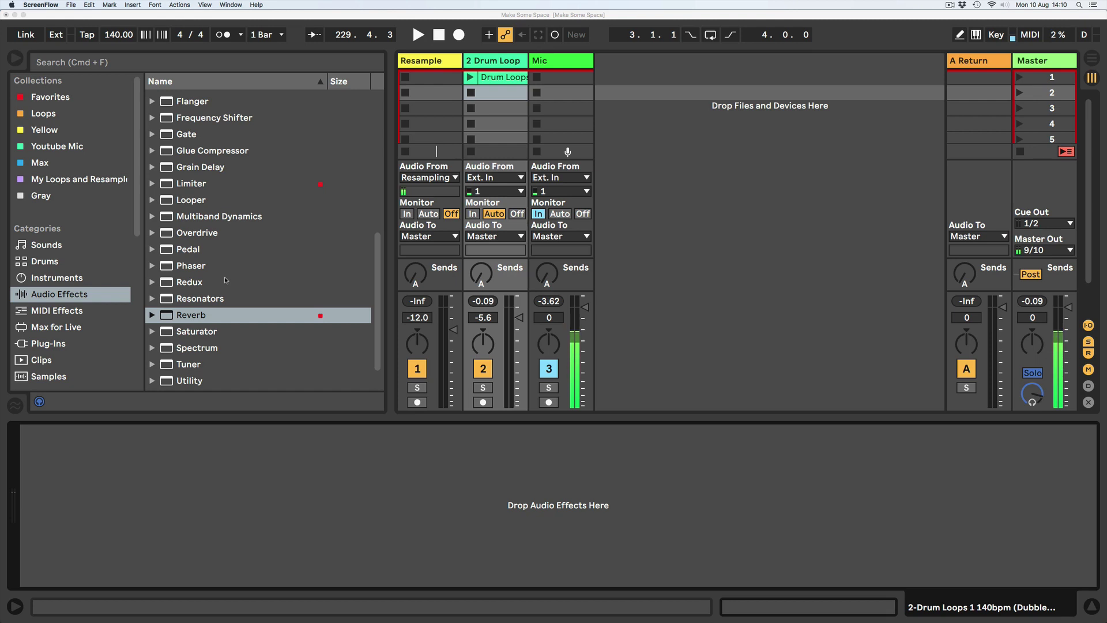
Play the drum loop clip on the 2 Drum Loop track to hear it dry, and stop playback
left_click(225, 280)
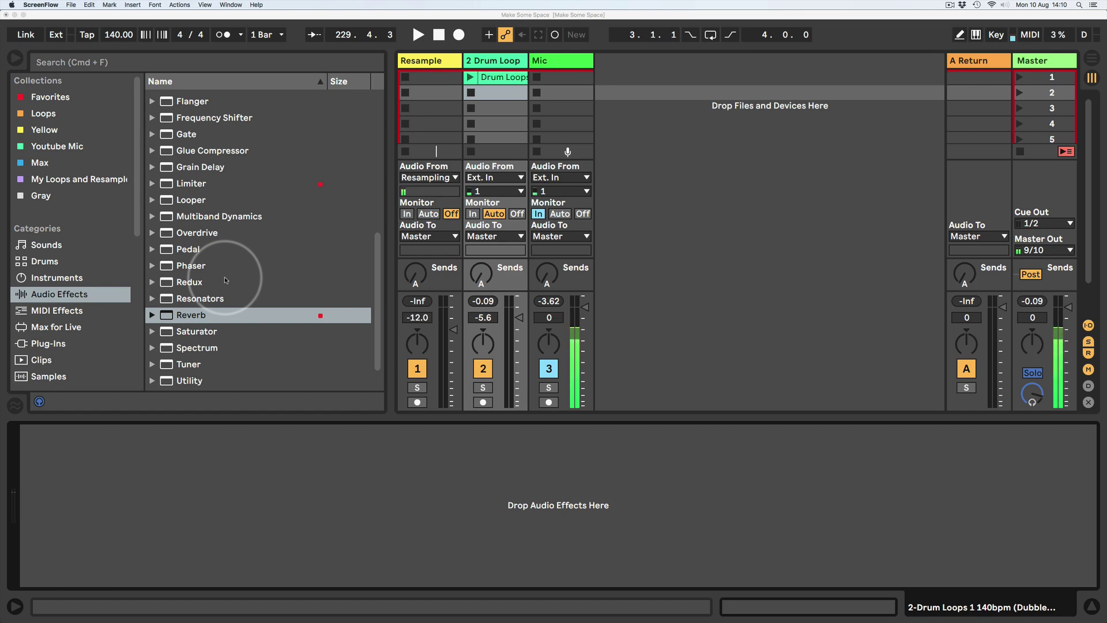
scroll(225, 279, "up", 10)
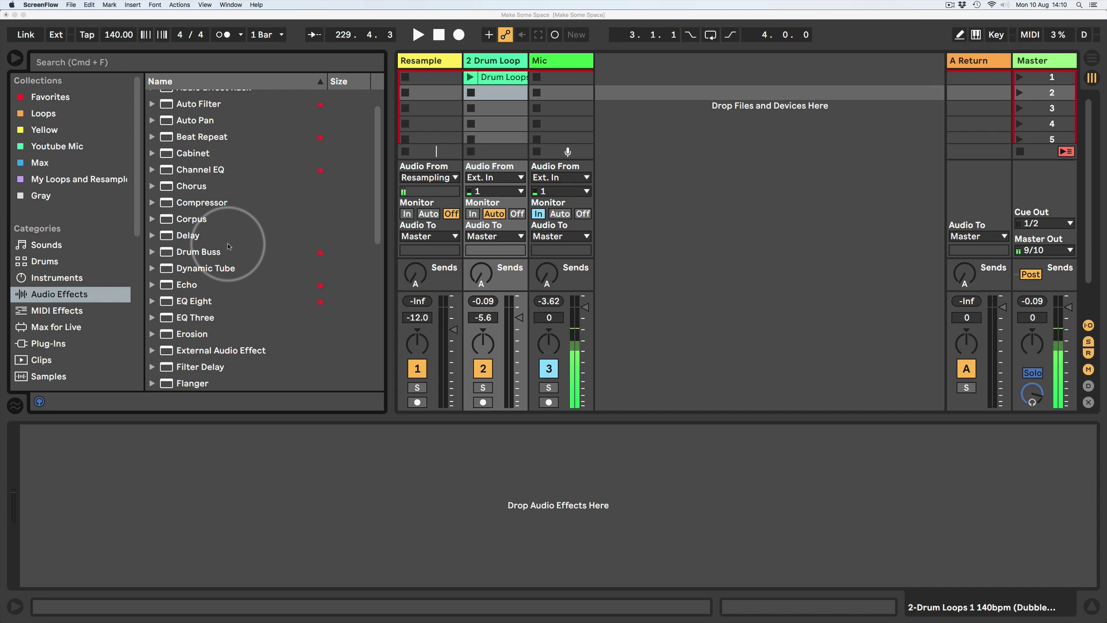
left_click(490, 81)
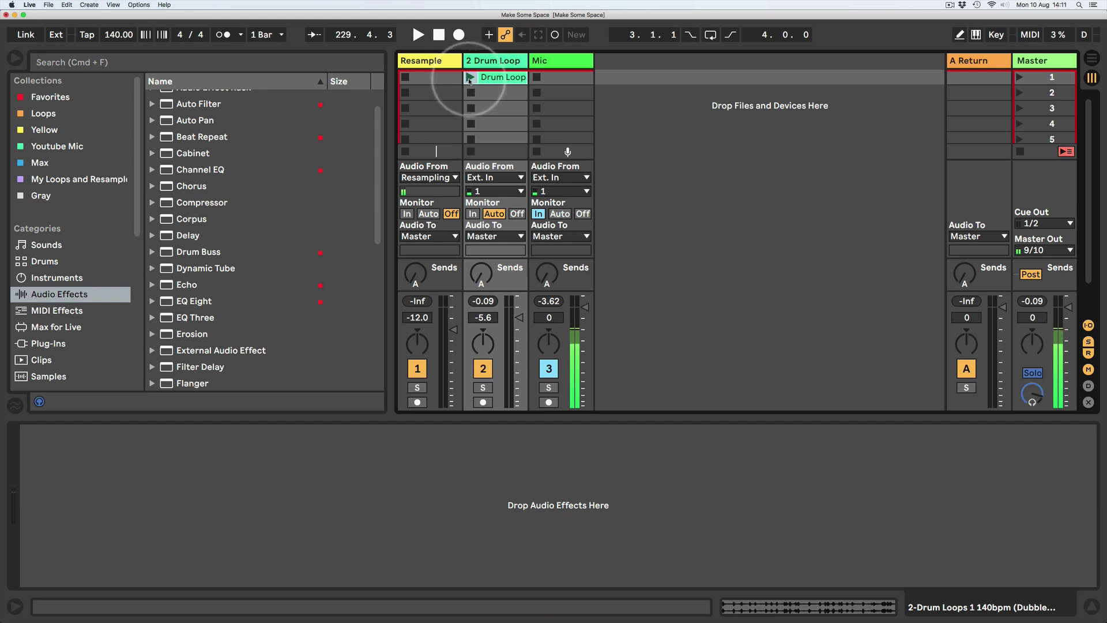
left_click(470, 78)
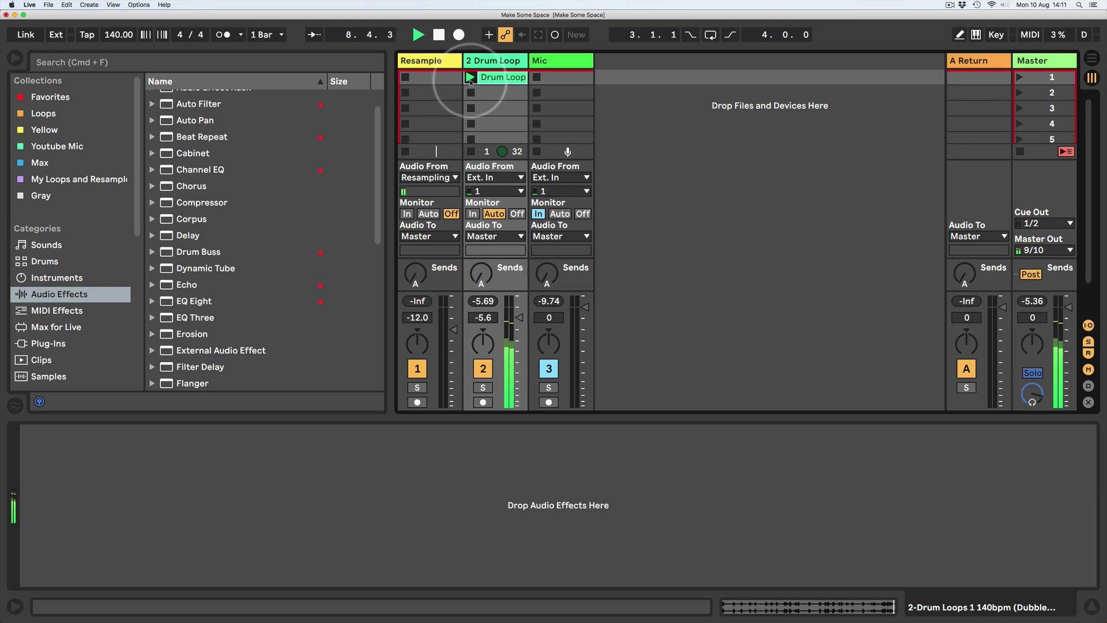
key("space")
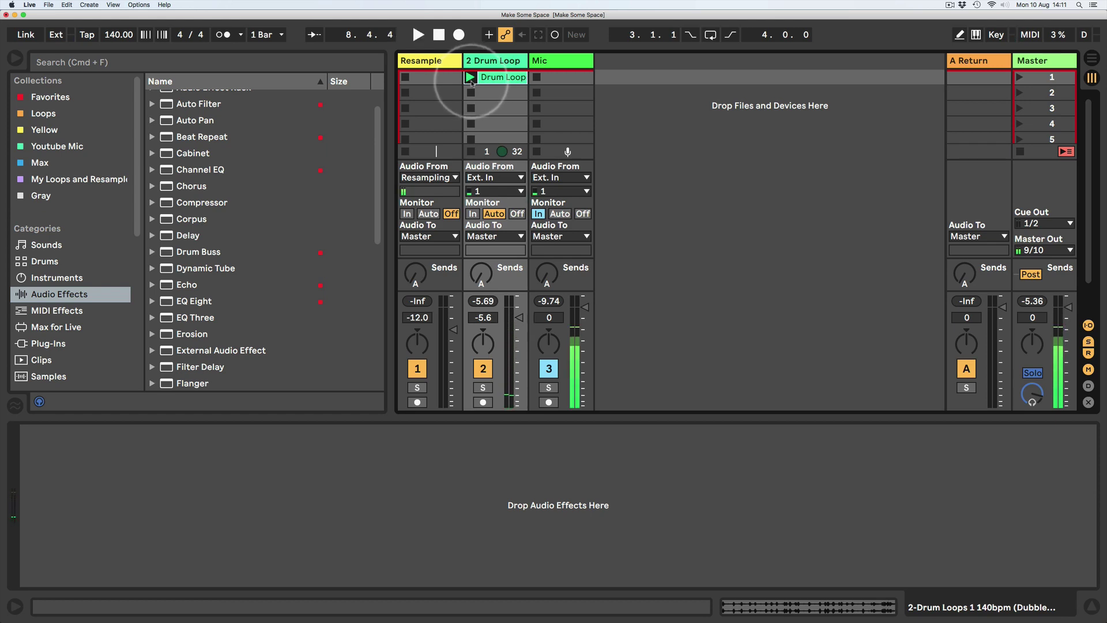
Load the Delay audio effect onto return track A
left_click(207, 237)
left_click(980, 64)
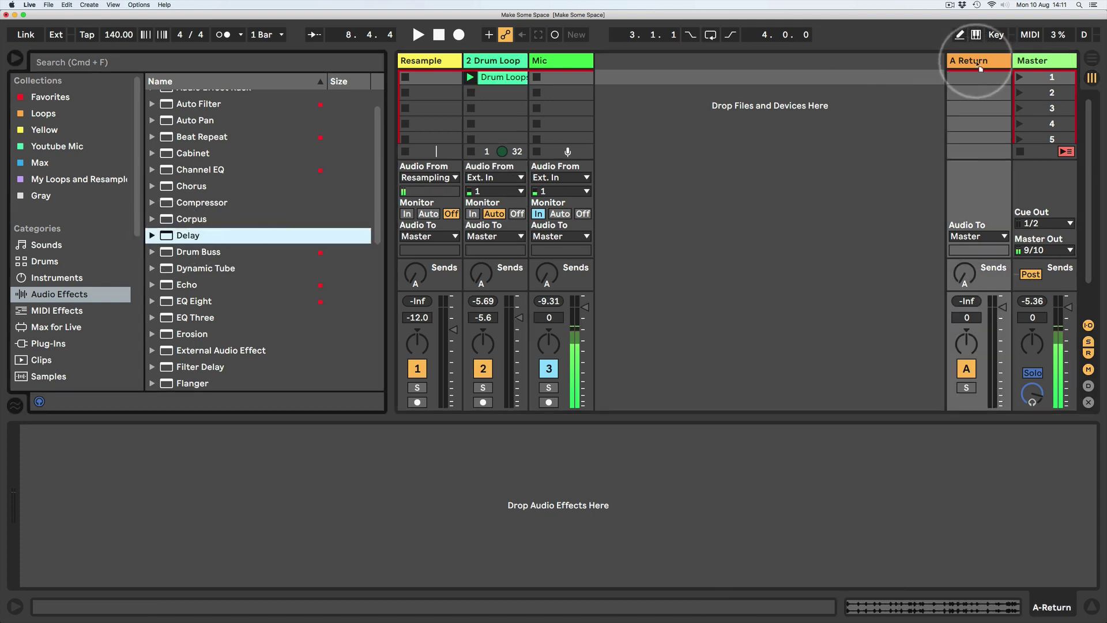
key("Return")
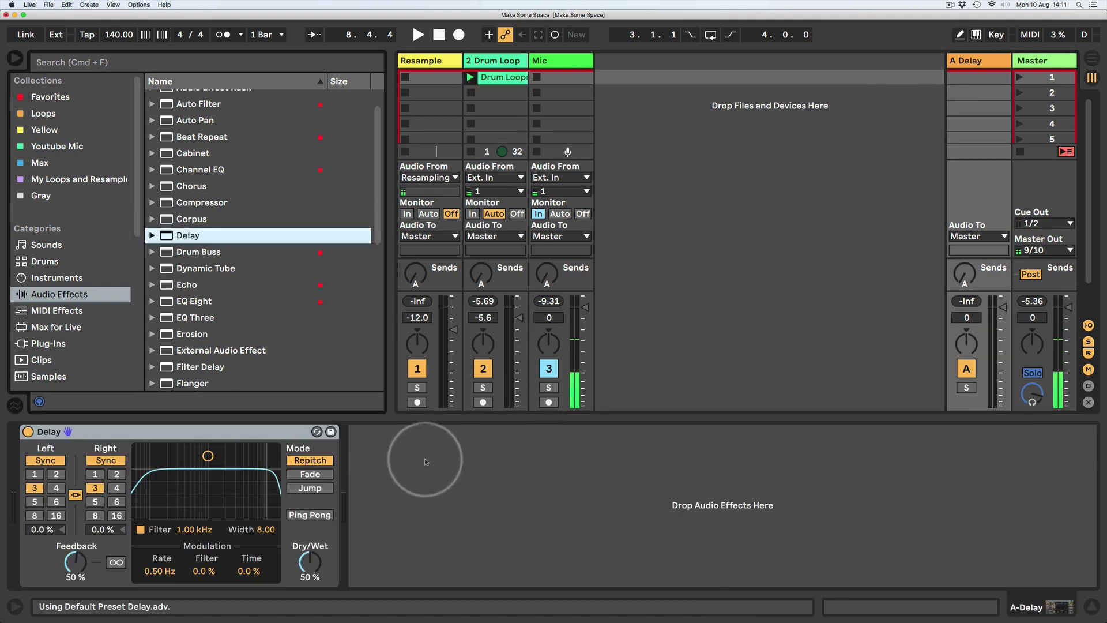
Set the Delay's Dry/Wet to 100 % and its mode to Jump
left_click_drag(310, 562, 309, 533)
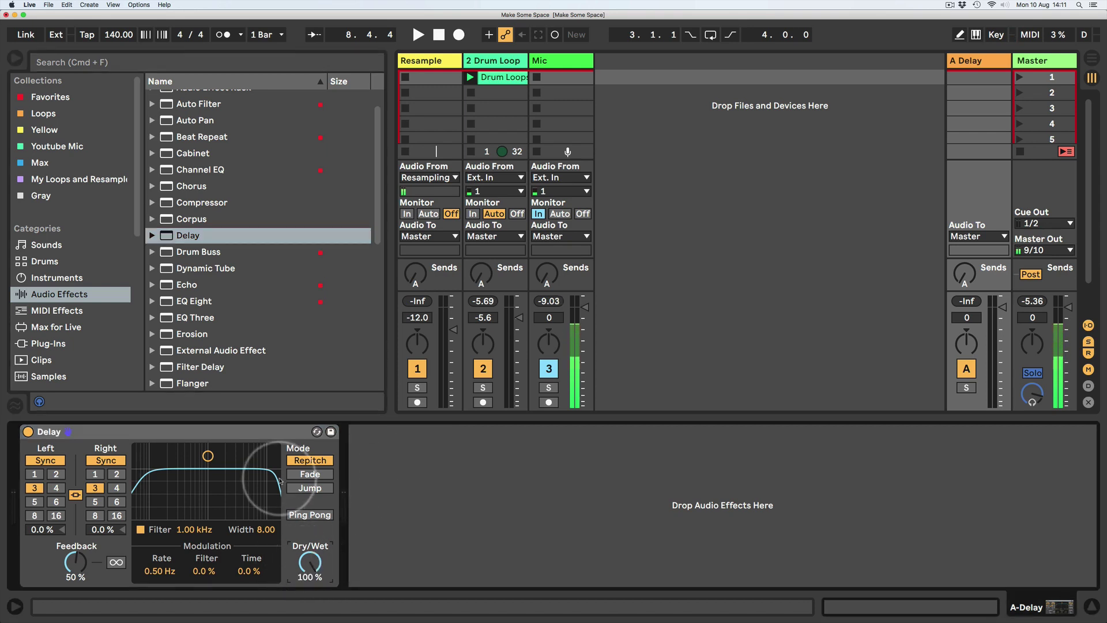
left_click(309, 488)
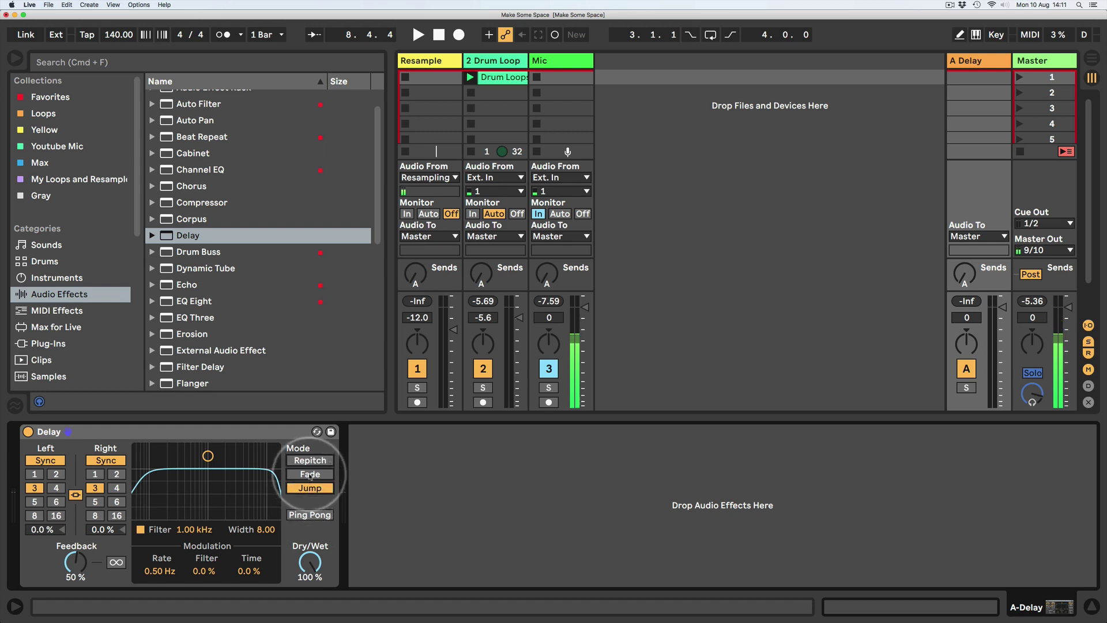
left_click(311, 474)
left_click(312, 462)
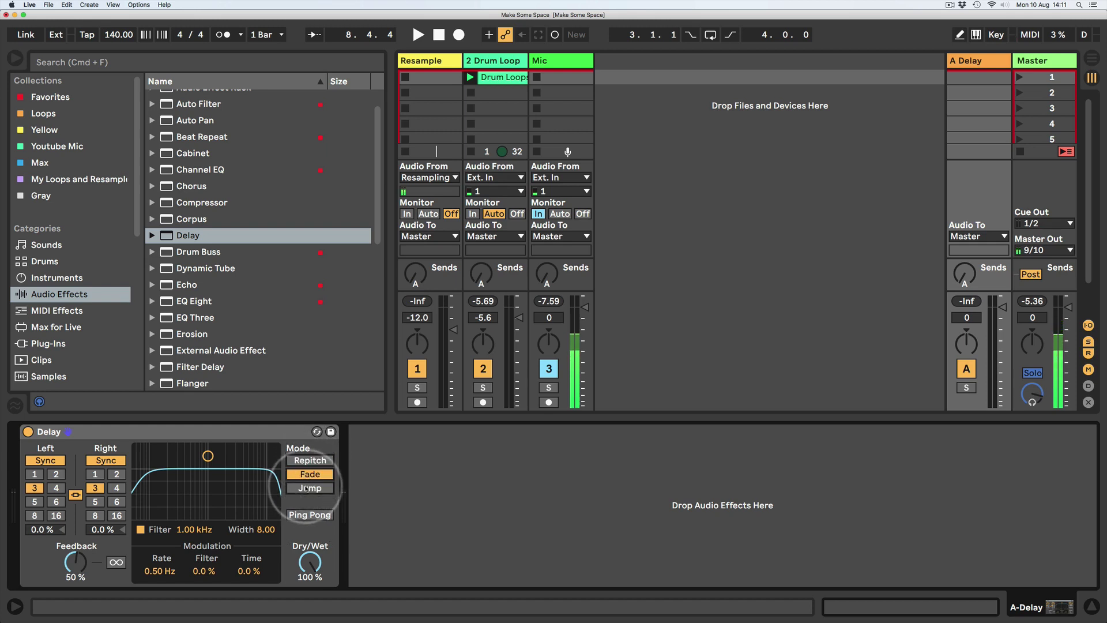
left_click(309, 489)
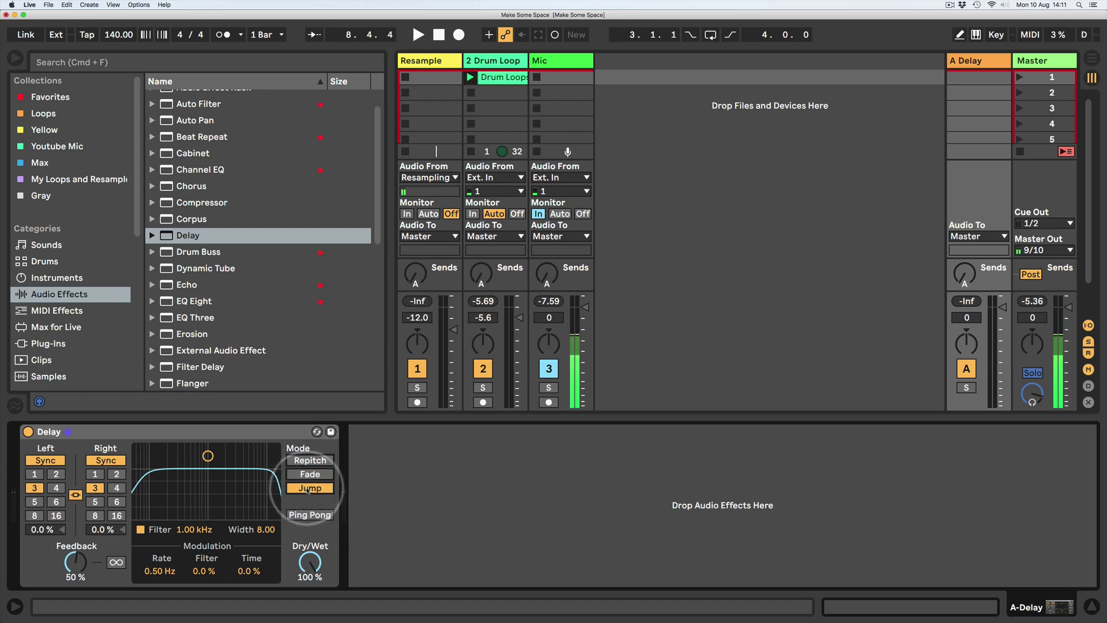
Switch the Delay's linked left and right lines from Sync to Time at 1.00 ms and set Feedback to 95 %
left_click(109, 461)
left_click_drag(104, 492, 104, 527)
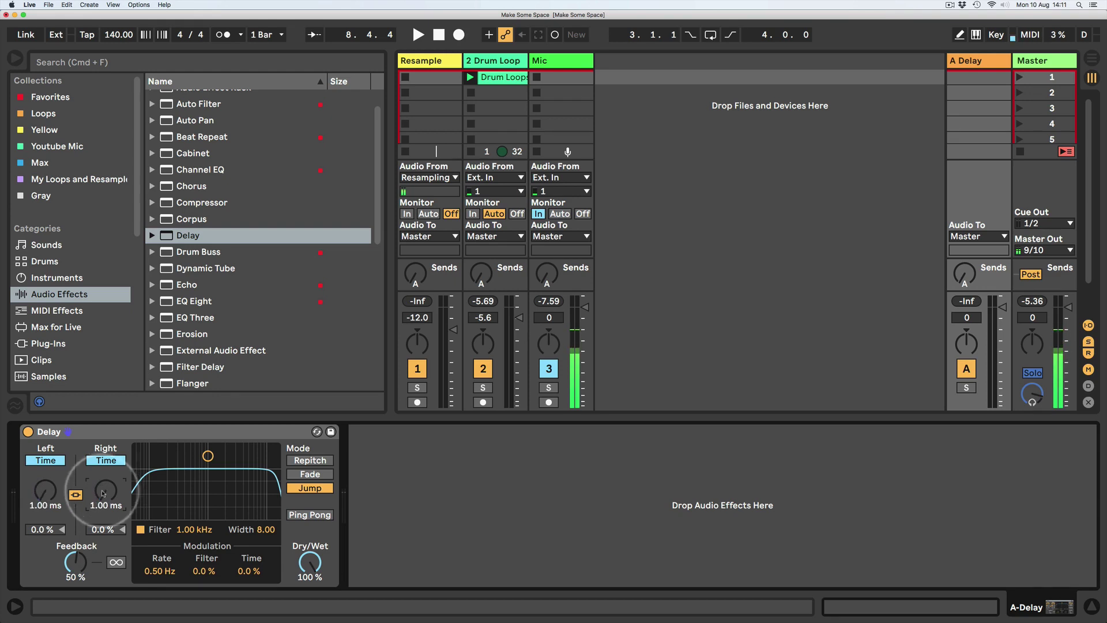
left_click_drag(74, 565, 74, 539)
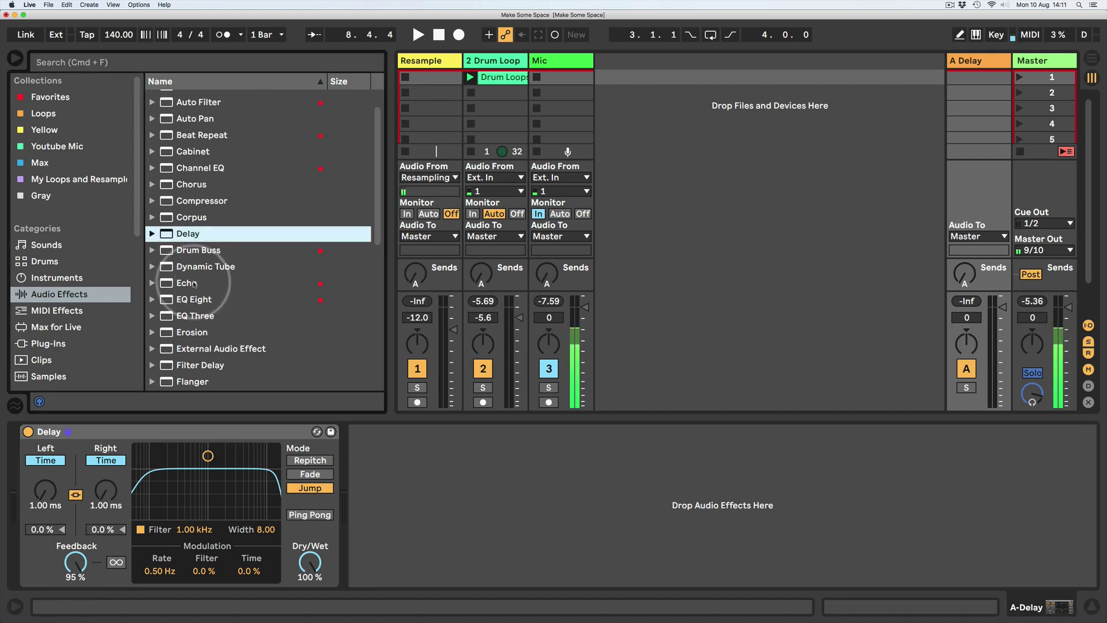
Add a Limiter after the Delay on return track A
scroll(187, 294, "down", 5)
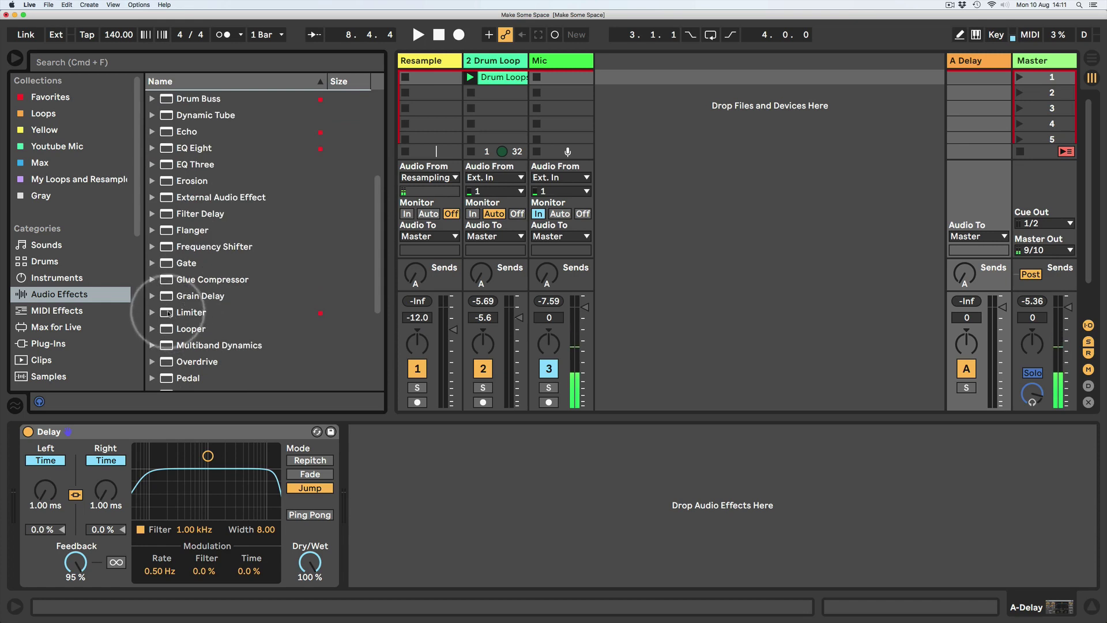
left_click_drag(190, 312, 392, 485)
right_click(946, 287)
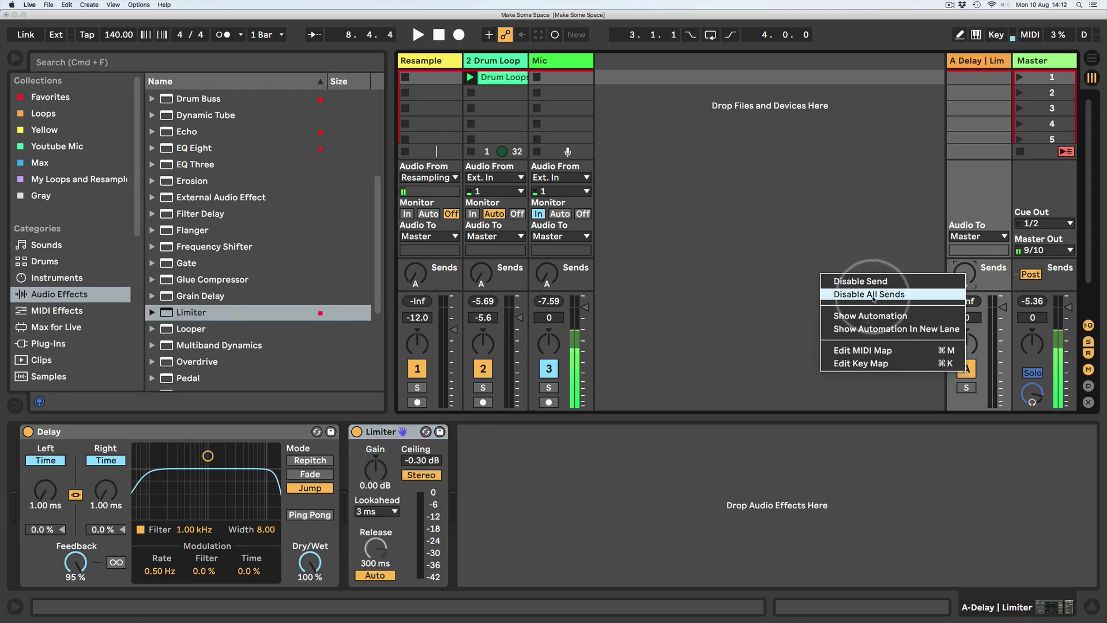
left_click(902, 236)
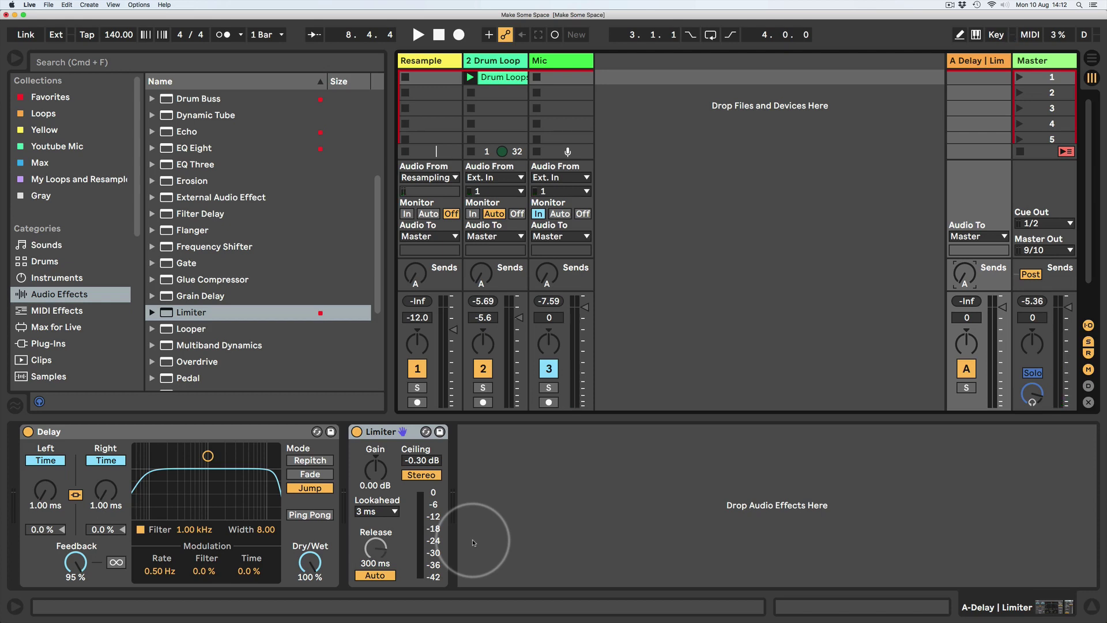
Play the drum loop and sweep its send A to hear it through the return track's delay
left_click(517, 75)
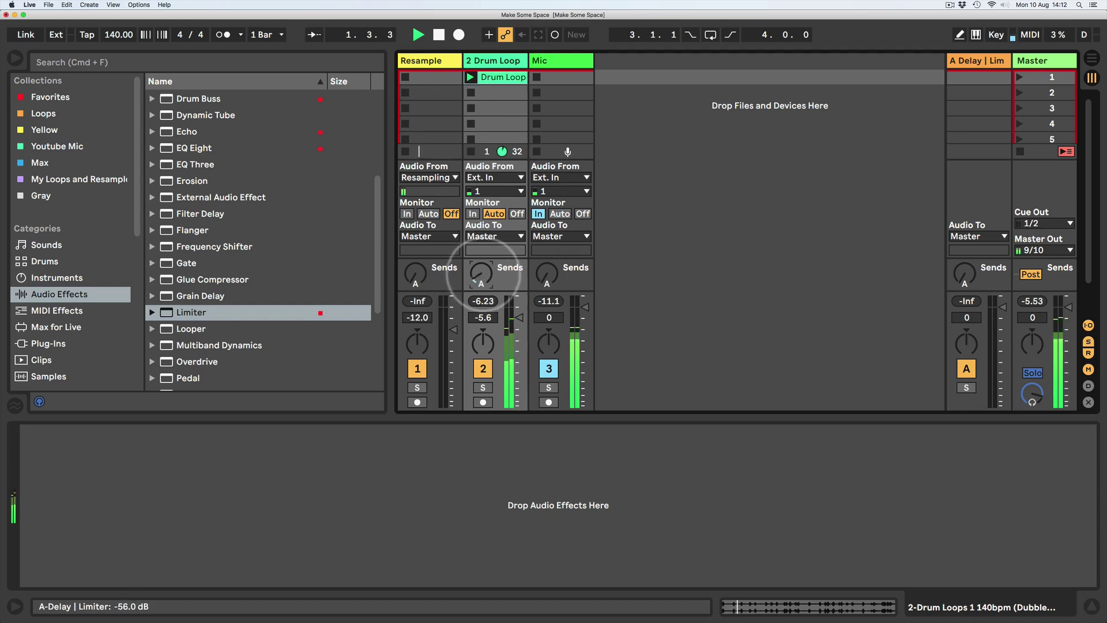
left_click_drag(481, 274, 481, 245)
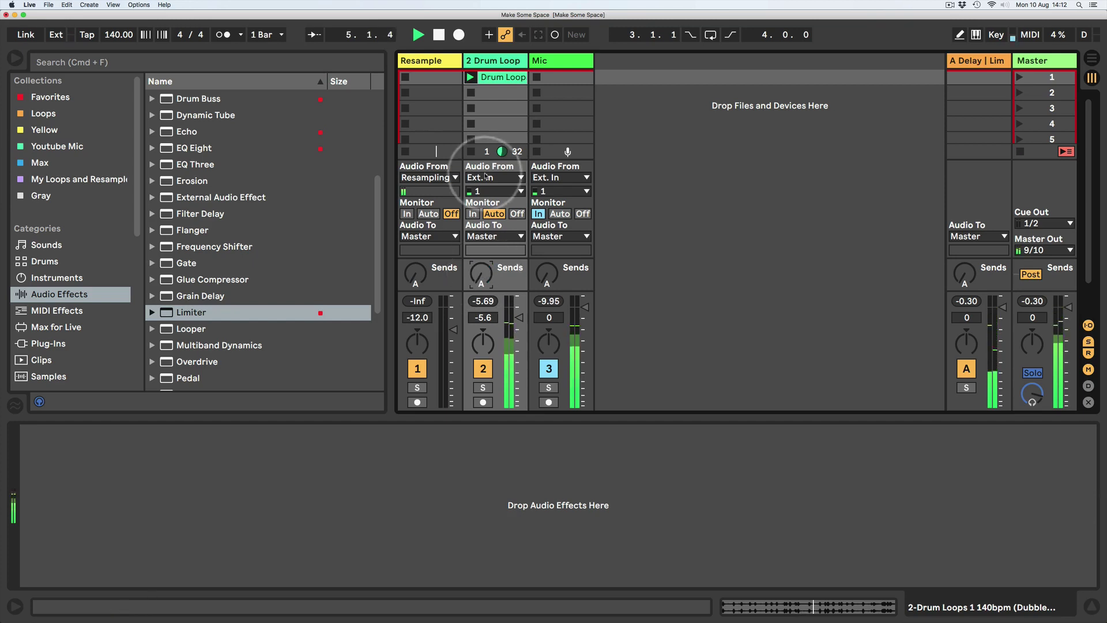
Group the Delay on return track A into an Audio Effect Rack and show the rack's macro controls
left_click(974, 60)
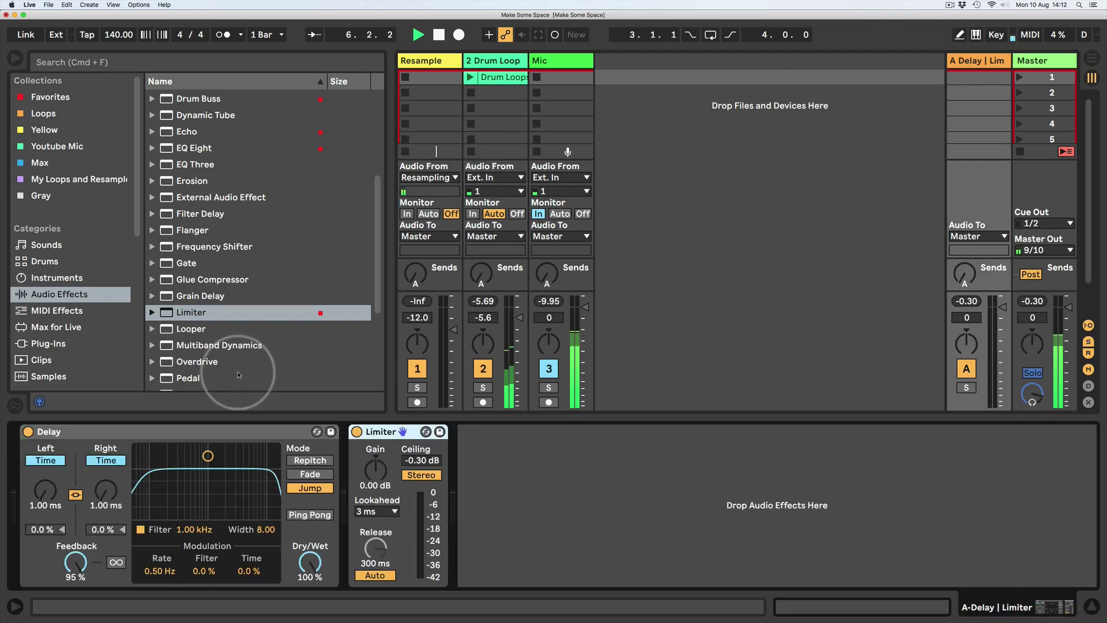
left_click(170, 433)
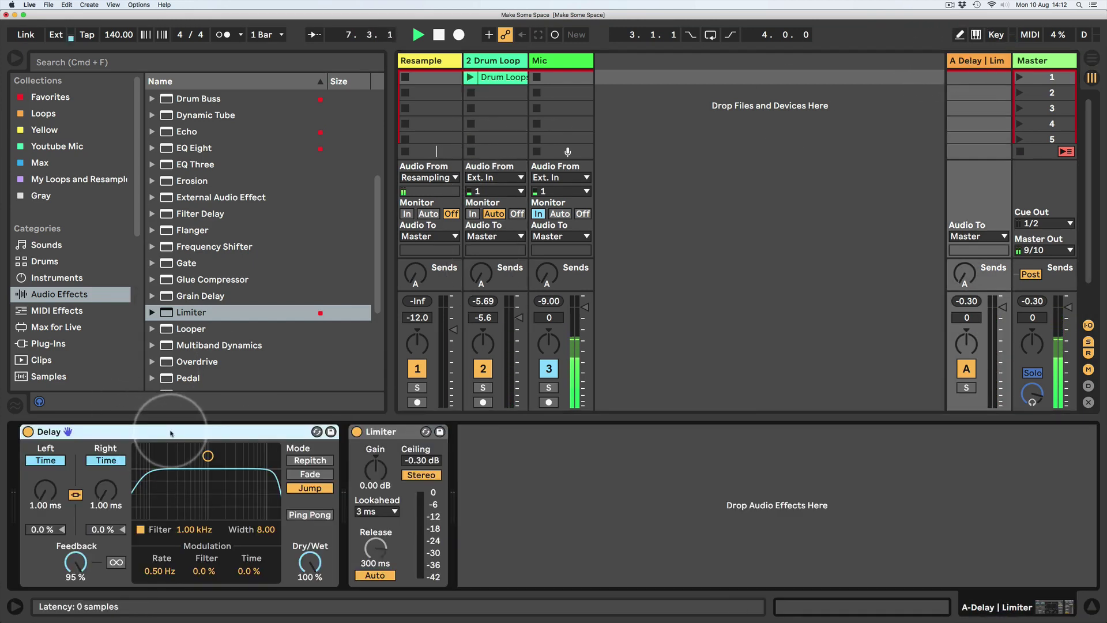
key("super+g")
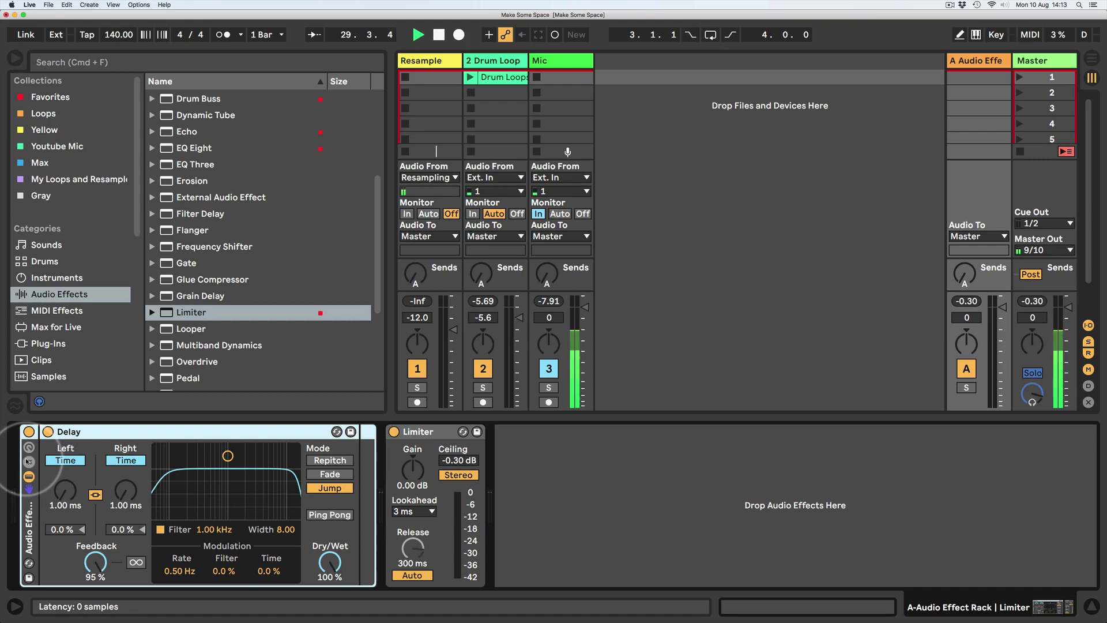
left_click(28, 447)
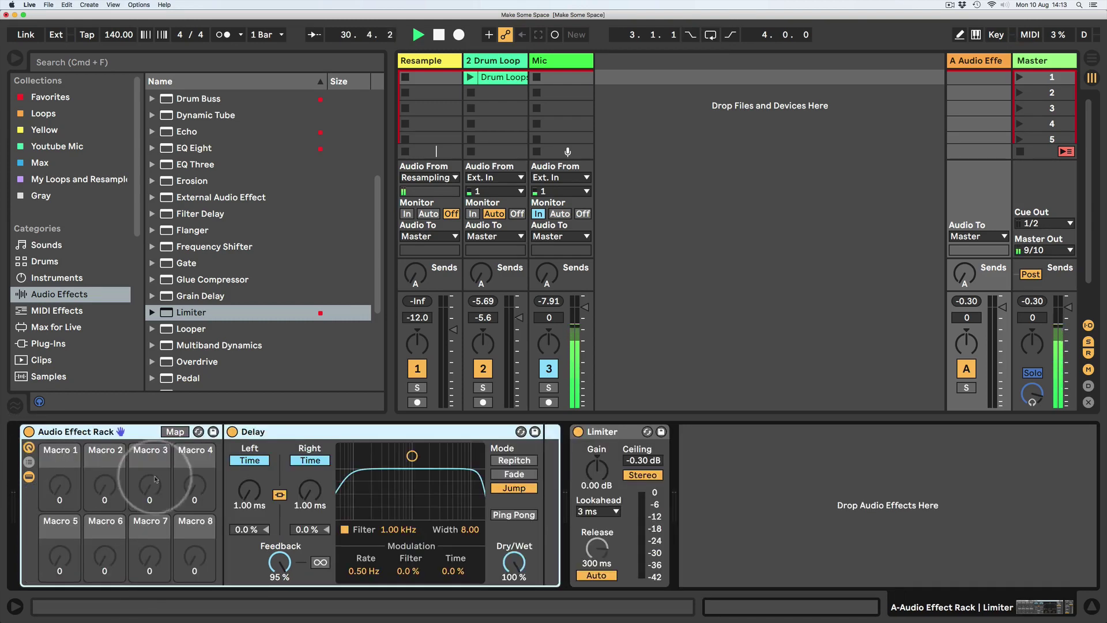
Map the Delay's left time to Macro 1, filter frequency to Macro 2 and filter width to Macro 3
right_click(250, 489)
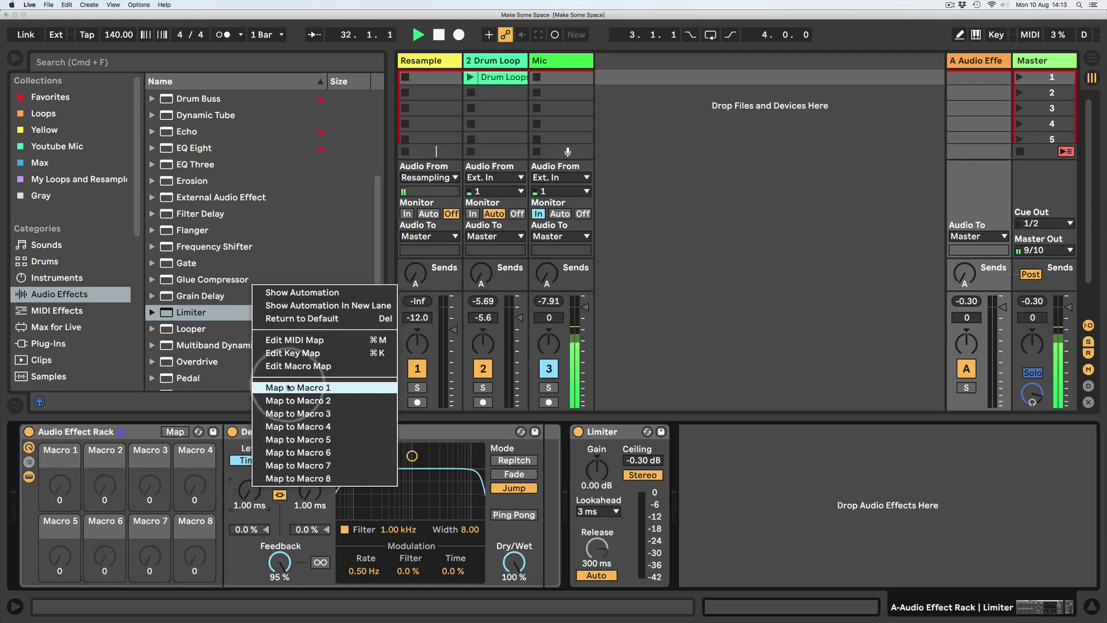
left_click(289, 387)
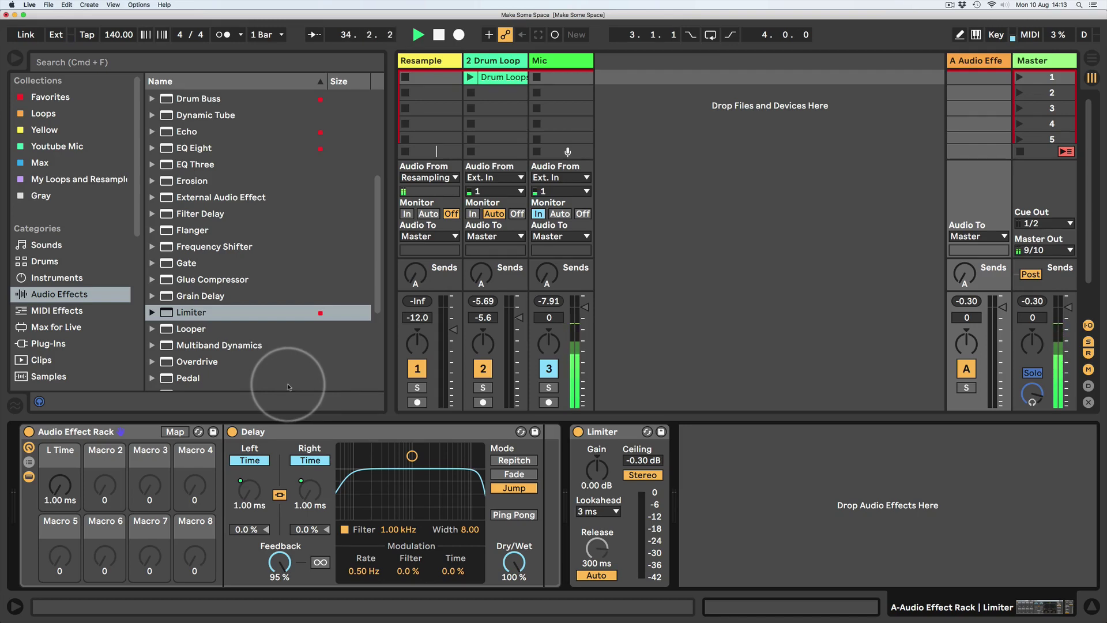
right_click(397, 529)
left_click(441, 443)
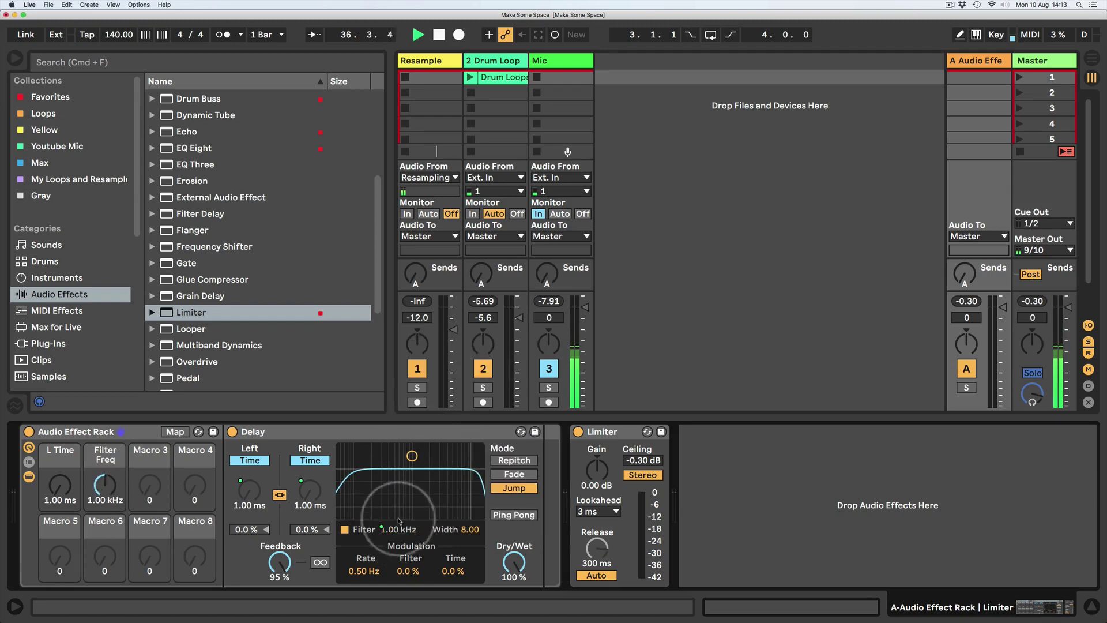
right_click(471, 529)
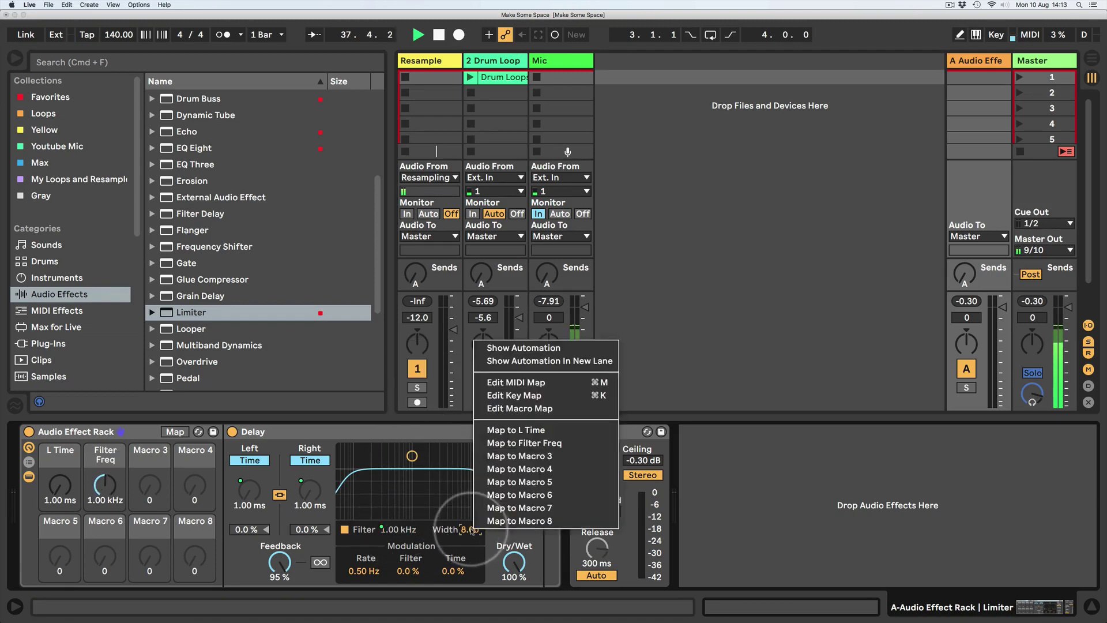
left_click(501, 456)
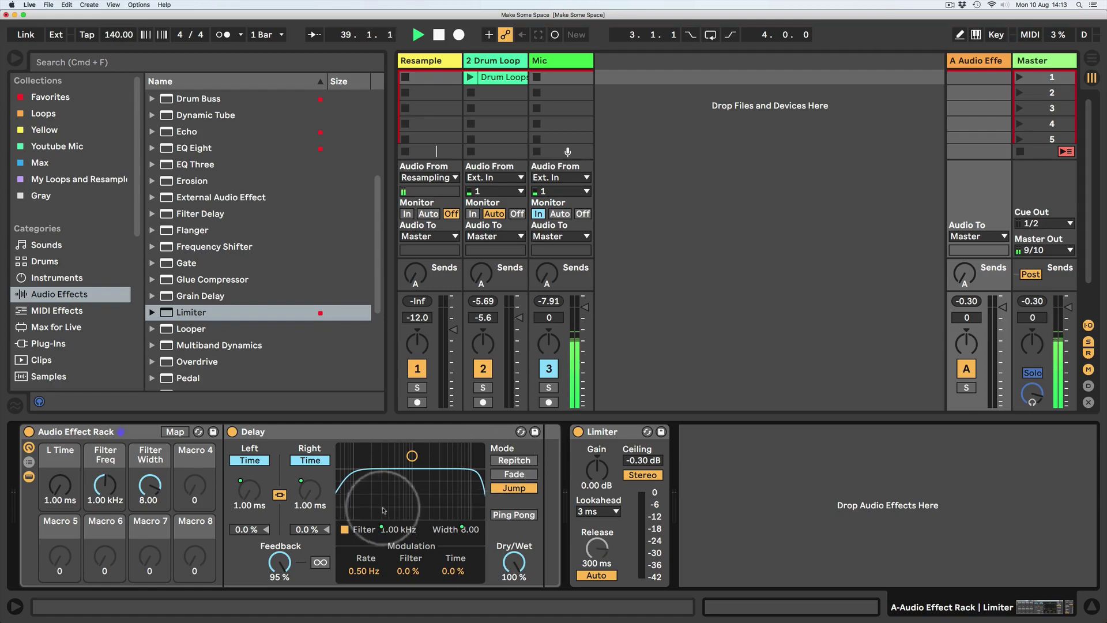
Map the Delay's Feedback to Macro 4 and its infinity Freeze switch to Macro 5
right_click(280, 562)
left_click(308, 499)
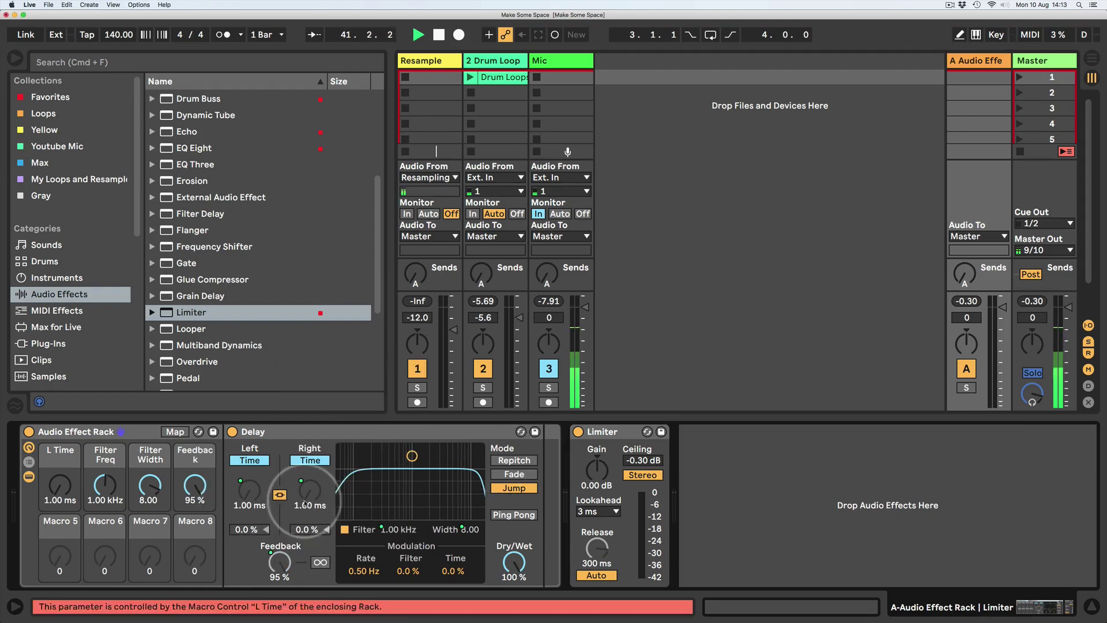
right_click(320, 562)
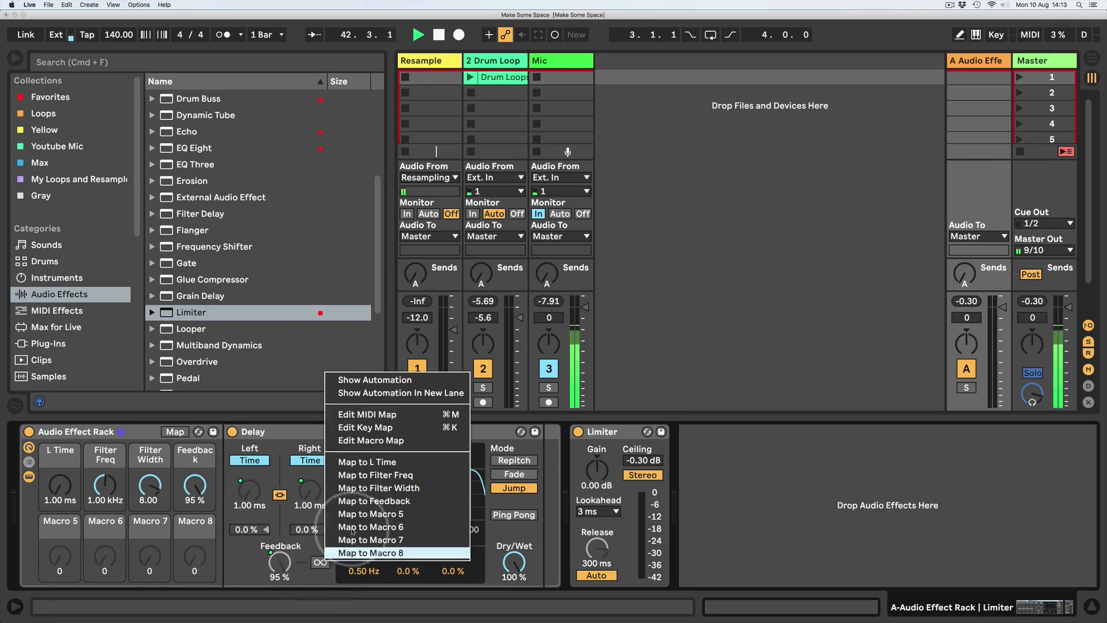
left_click(356, 514)
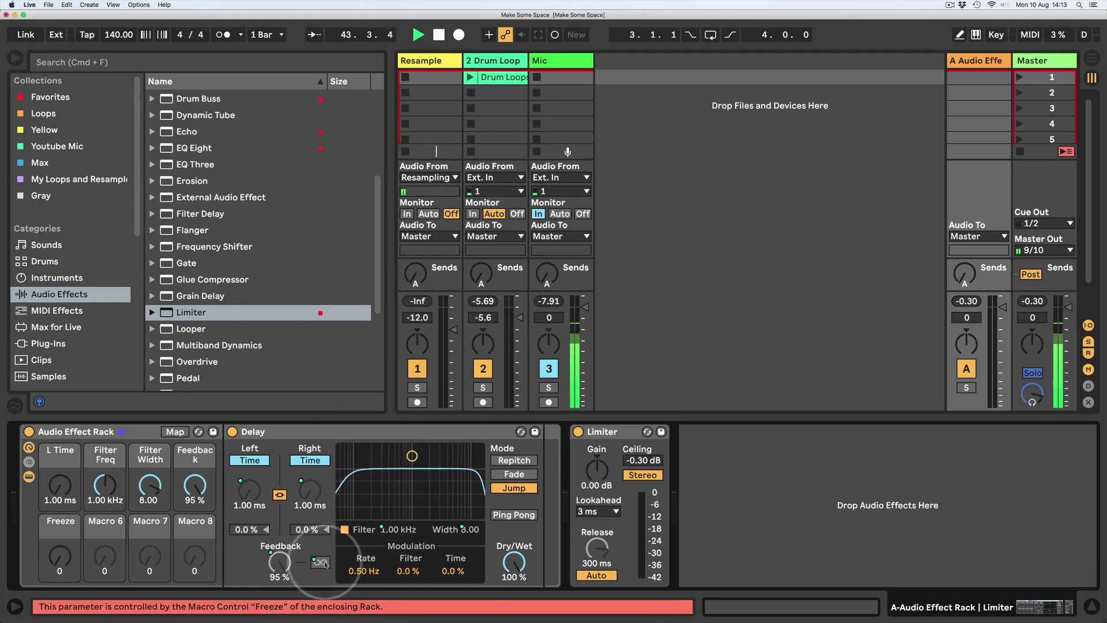
left_click(321, 562)
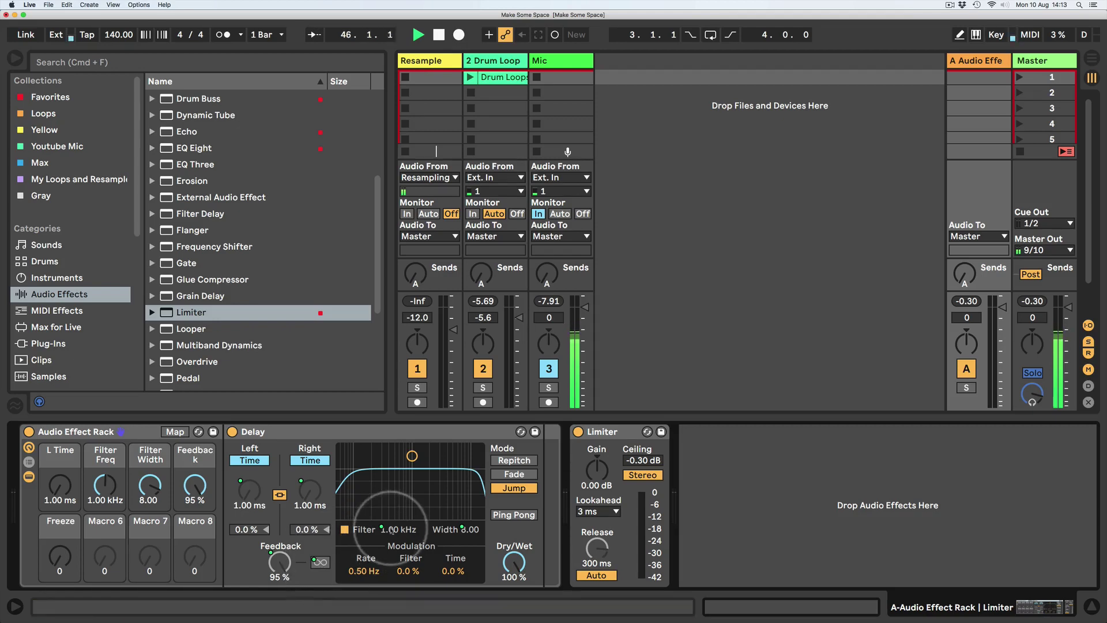
Map the Delay's mode selector to Macro 6 and its Ping Pong switch to Macro 7
right_click(513, 474)
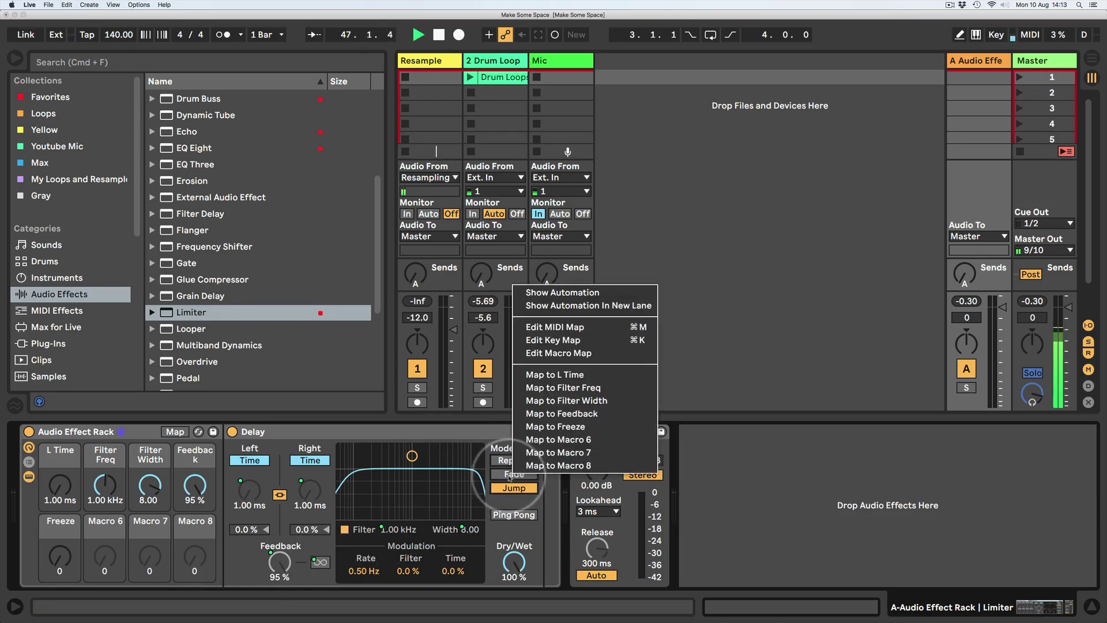
left_click(539, 440)
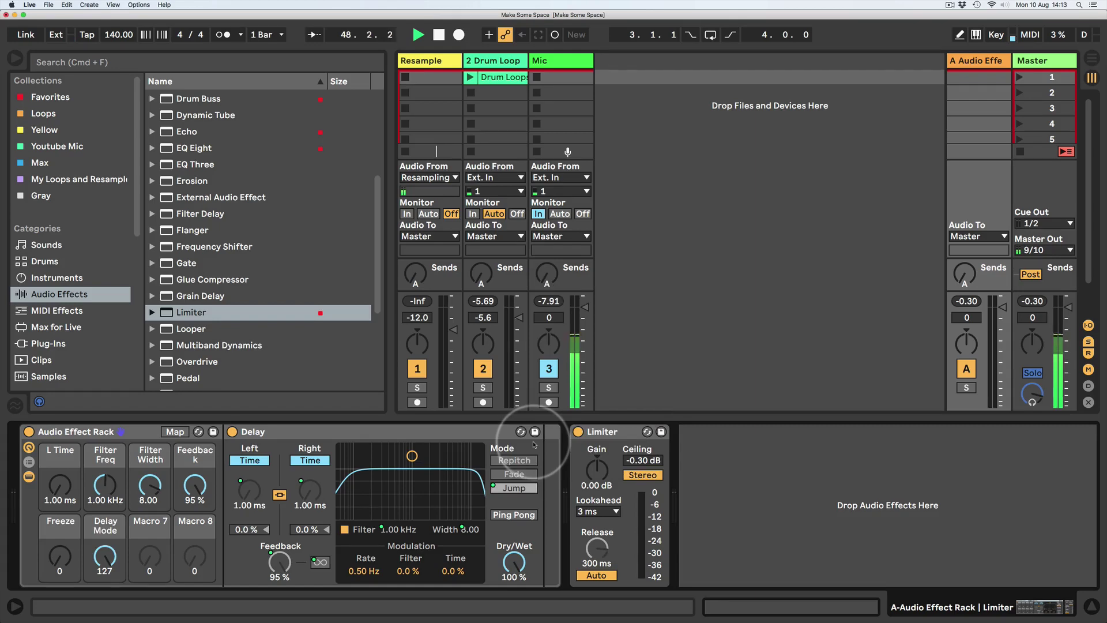
right_click(516, 514)
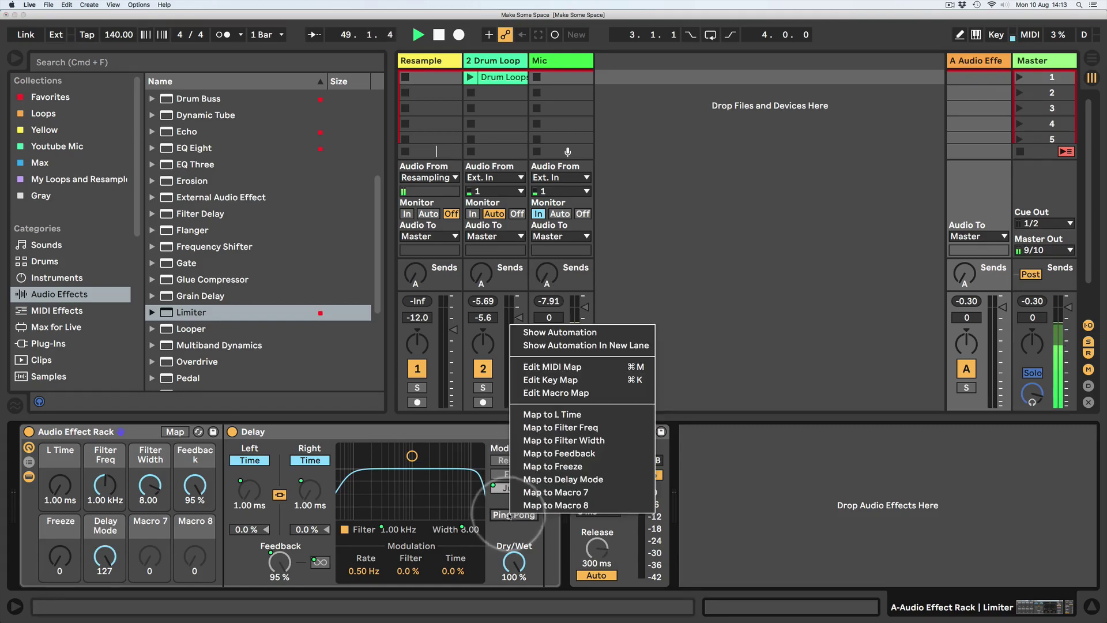
left_click(533, 492)
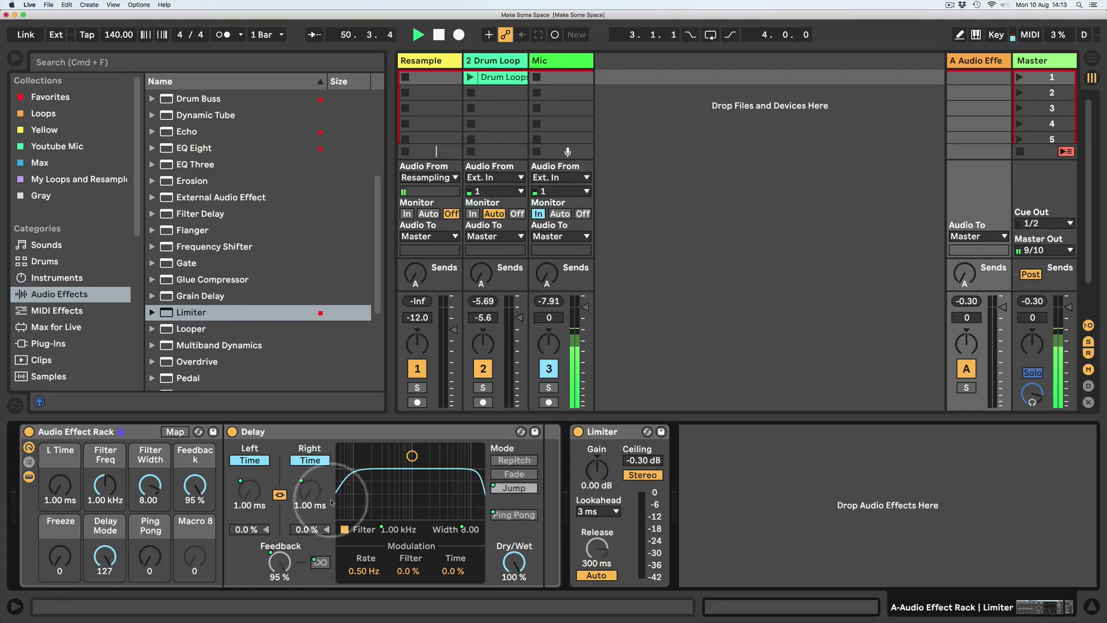
Turn on macro mapping for the rack and duplicate its Delay chain four times in the chain list
left_click(160, 437)
left_click(171, 432)
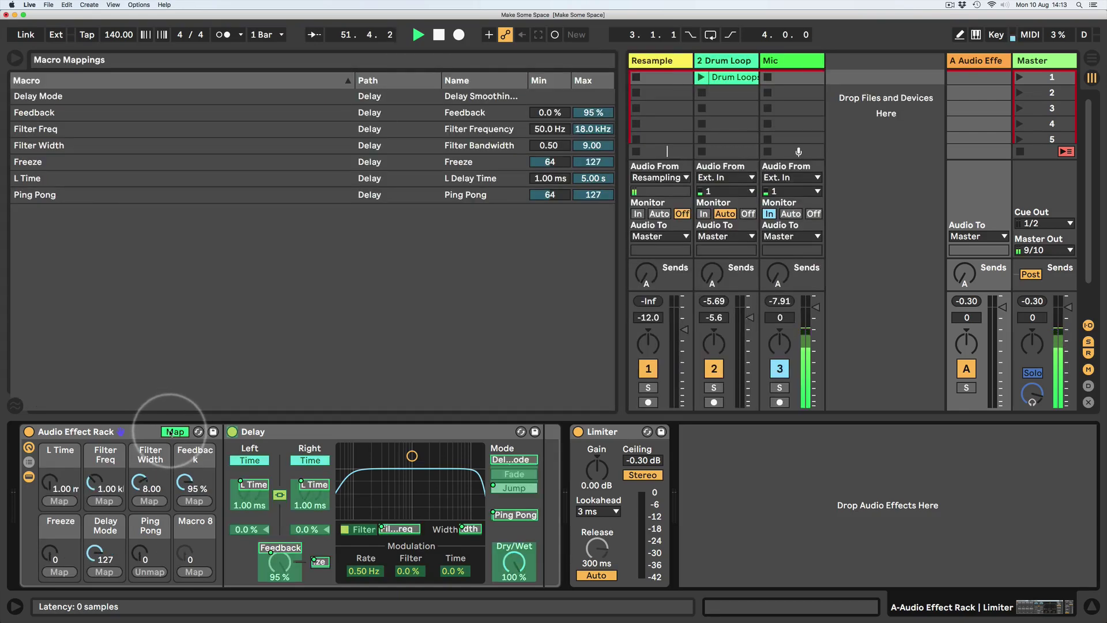
left_click(28, 462)
left_click(254, 474)
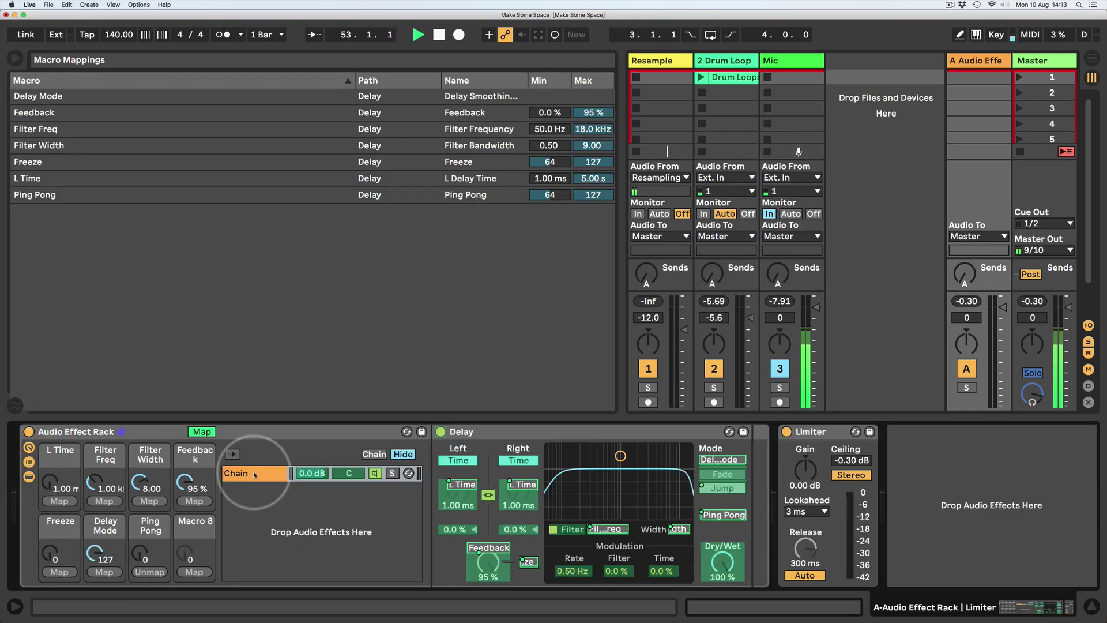
left_click(254, 474)
key("super+d")
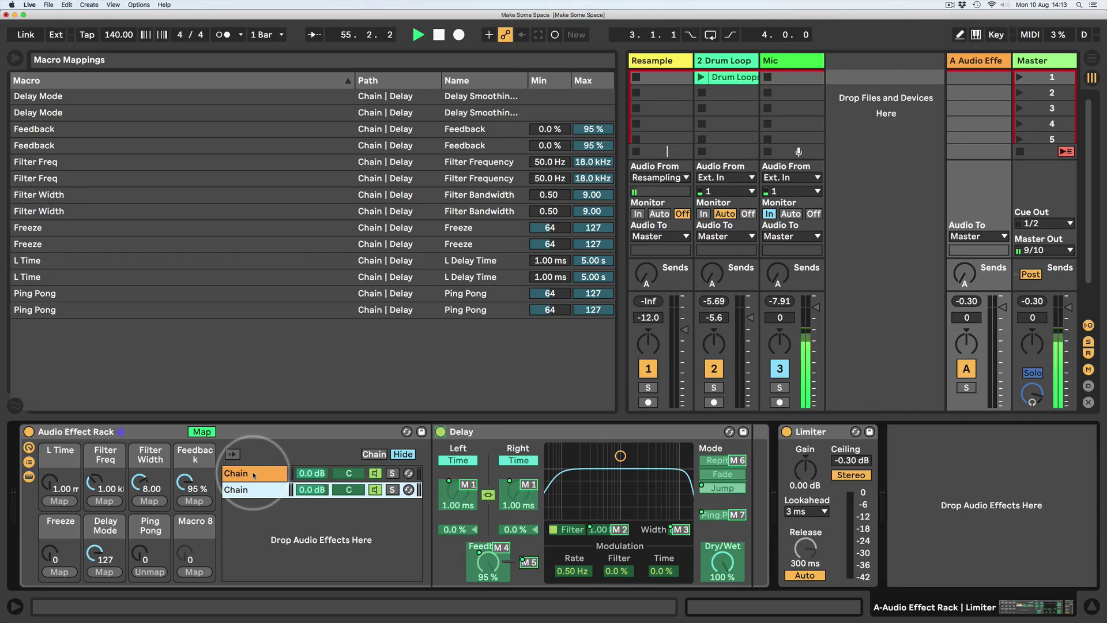
key("super+d")
key("super+d")
key("super+d")
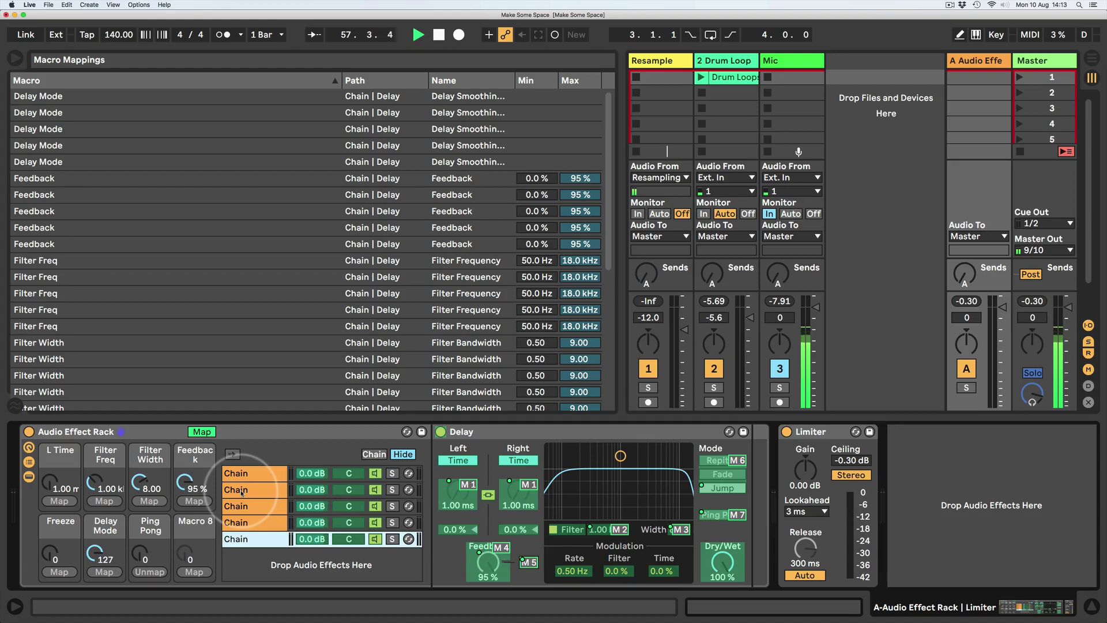
Set the minimum of the second L Time mapping to 2.3 ms and of the third to 3.5 ms
scroll(408, 279, "down", 5)
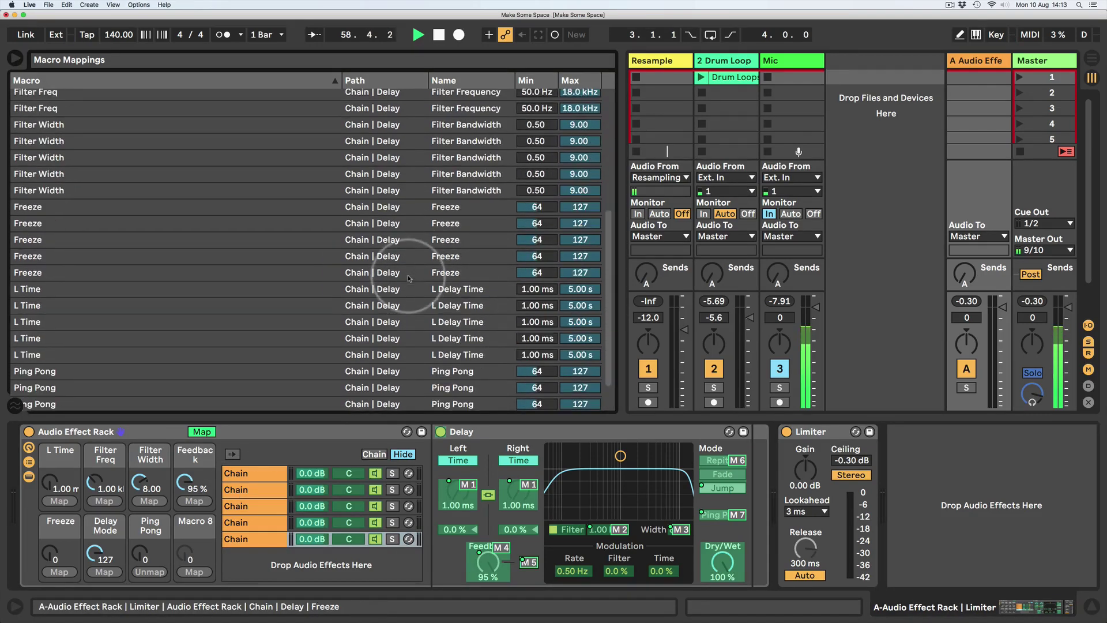
scroll(409, 278, "down", 1)
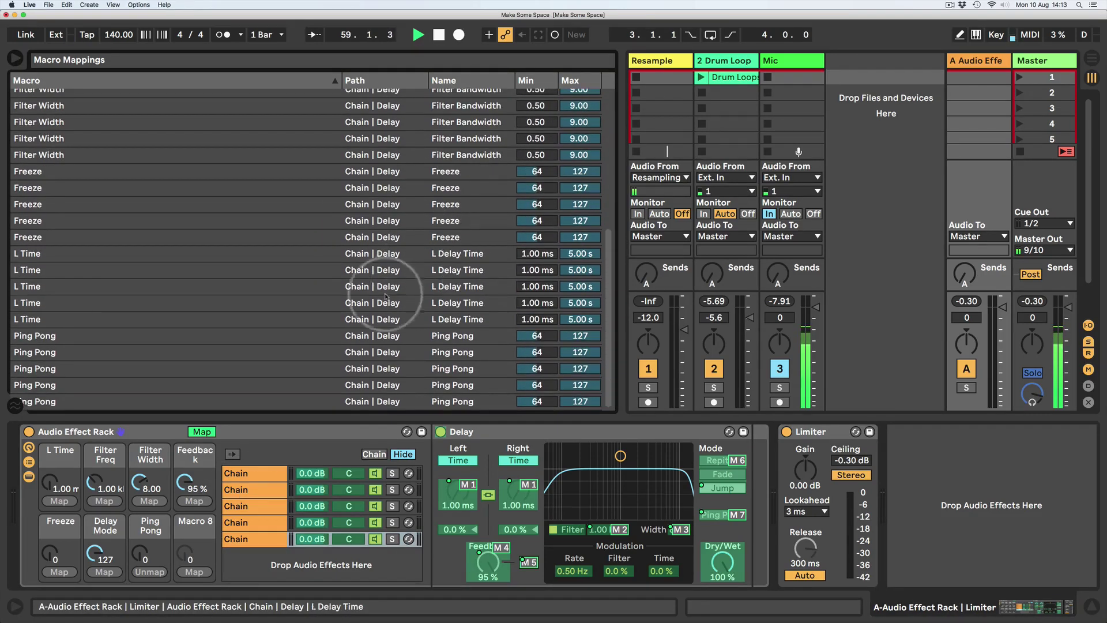
left_click(536, 255)
left_click(537, 271)
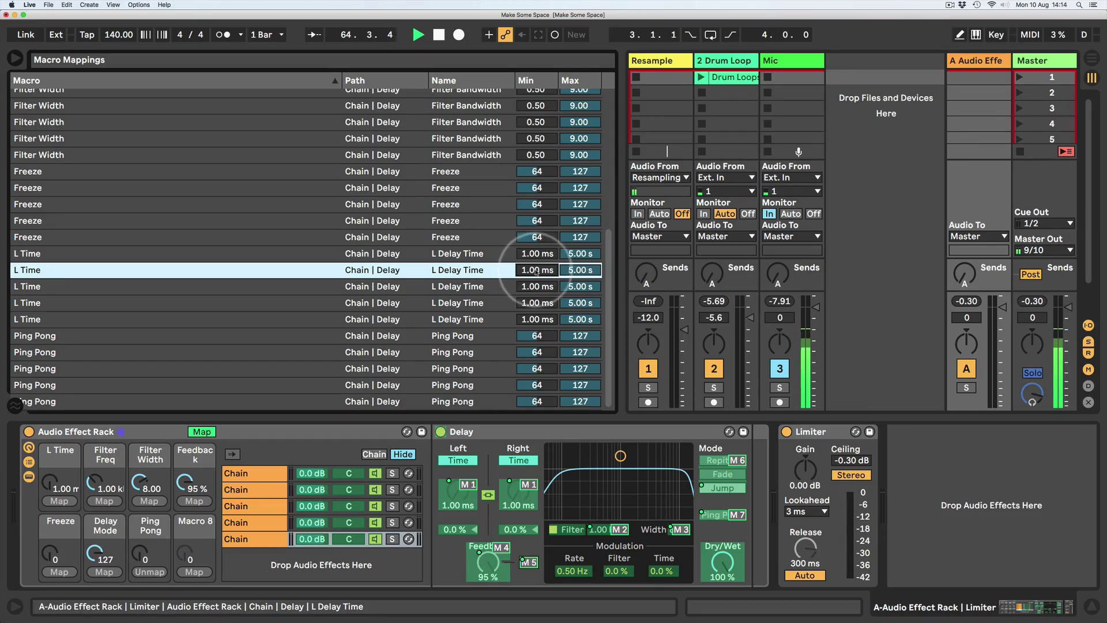
key("Up")
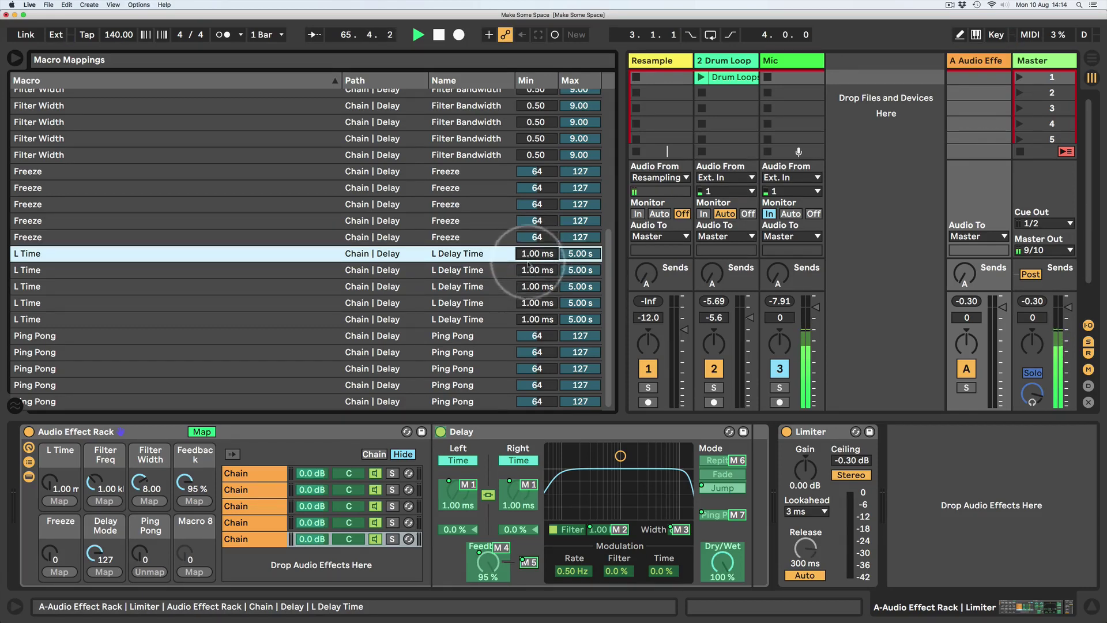
key("Down")
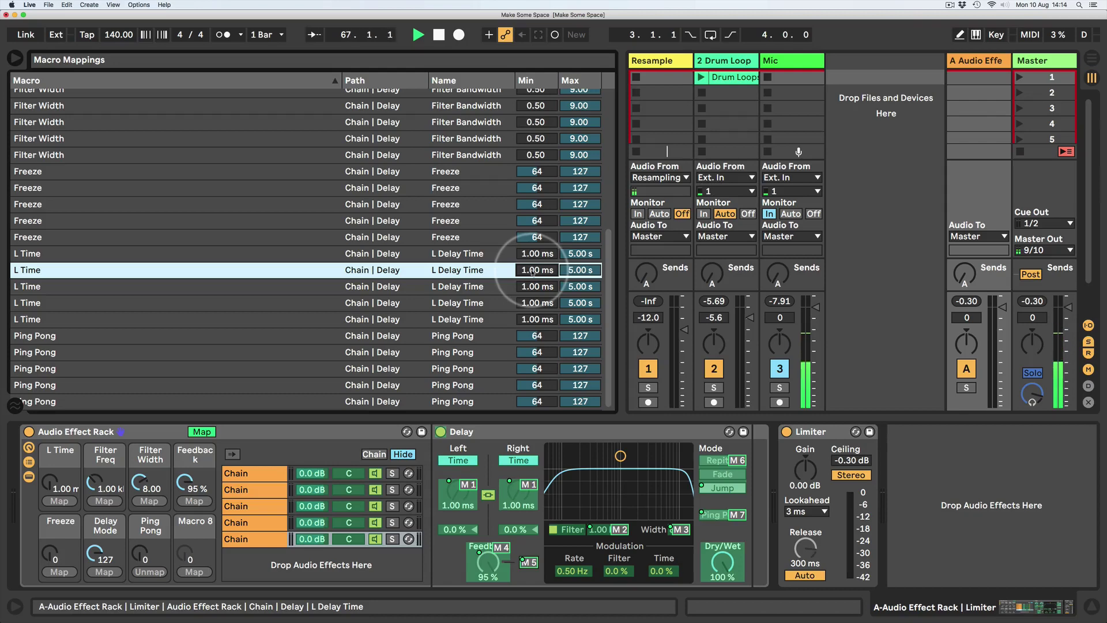
type("2.3")
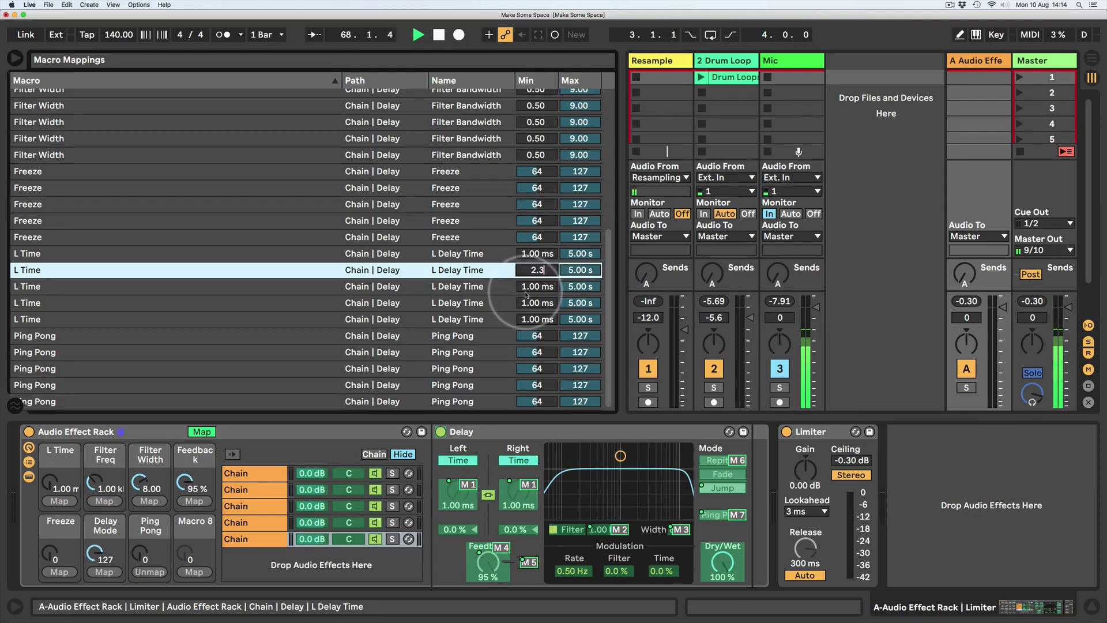
key("Return")
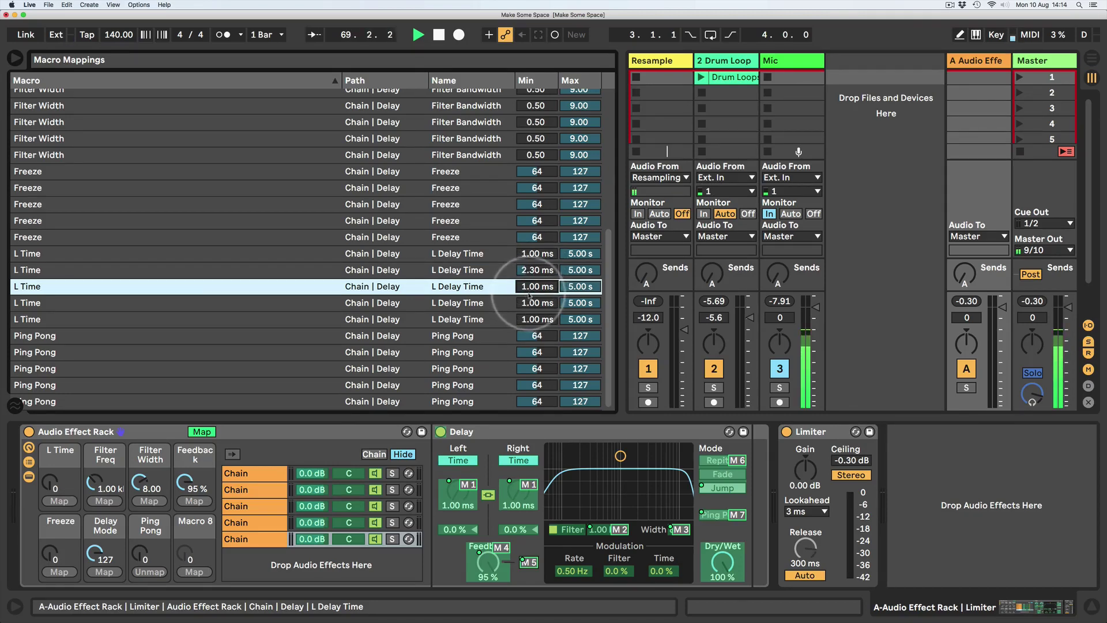
type("3.5")
key("Return")
Set the minimums of the fourth and fifth L Time mappings to 4.7 ms and 5.9 ms, and leave macro mapping
left_click(532, 306)
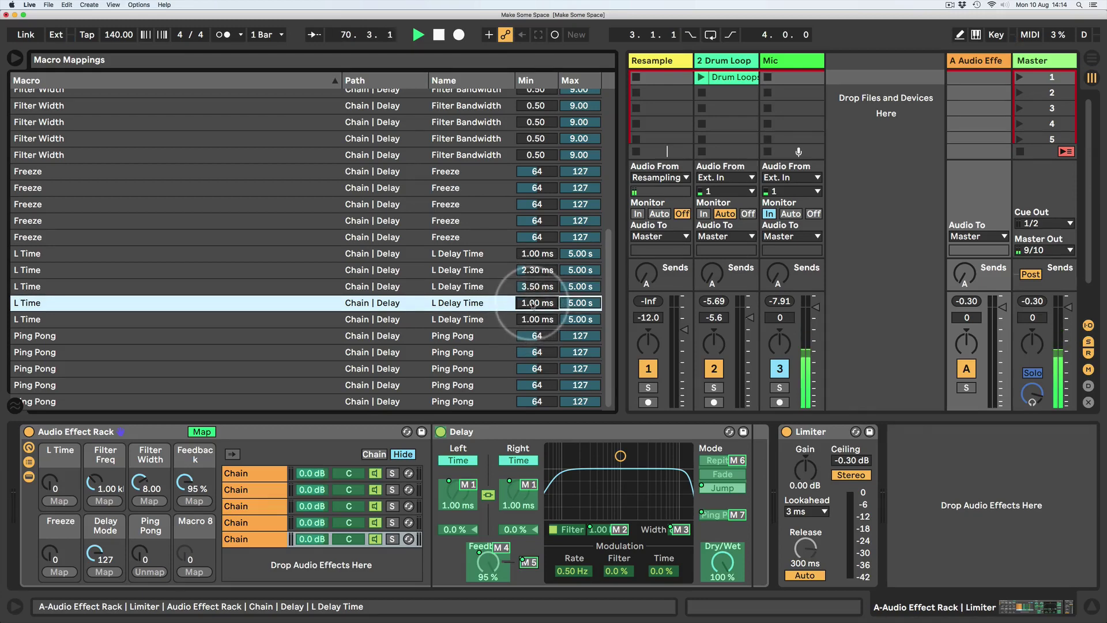
type("4.7")
key("Return")
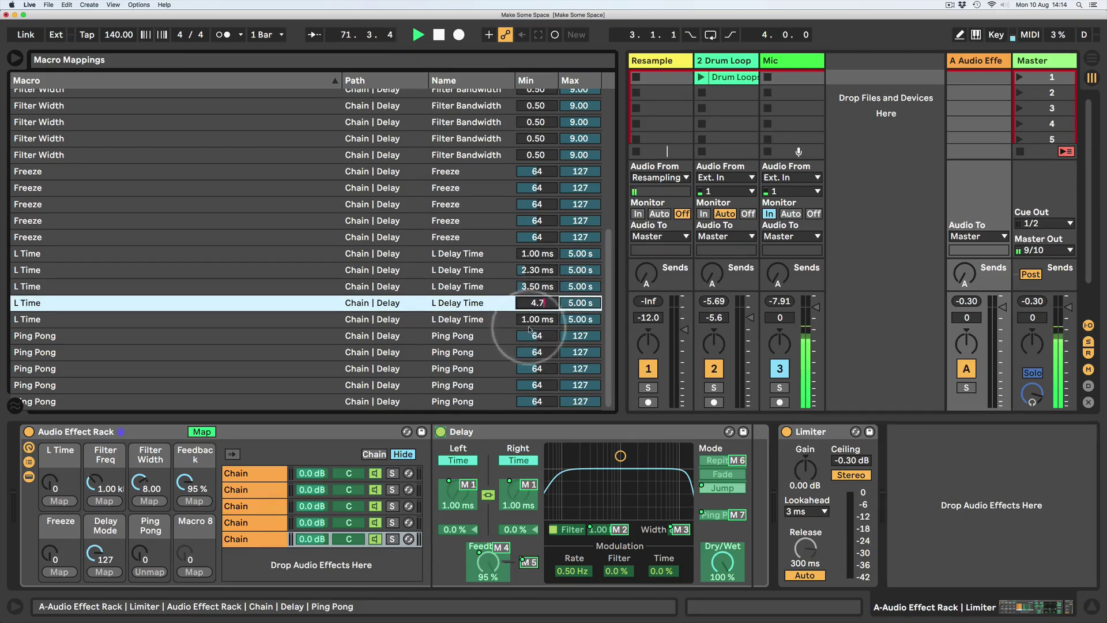
left_click(535, 319)
type("5.")
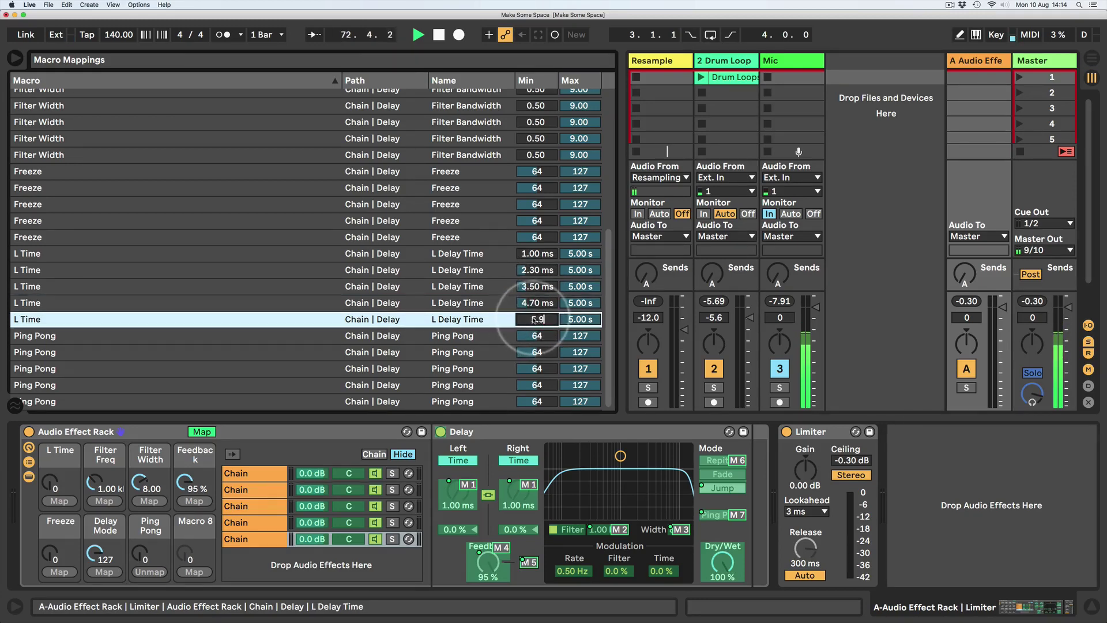
type("9")
key("Return")
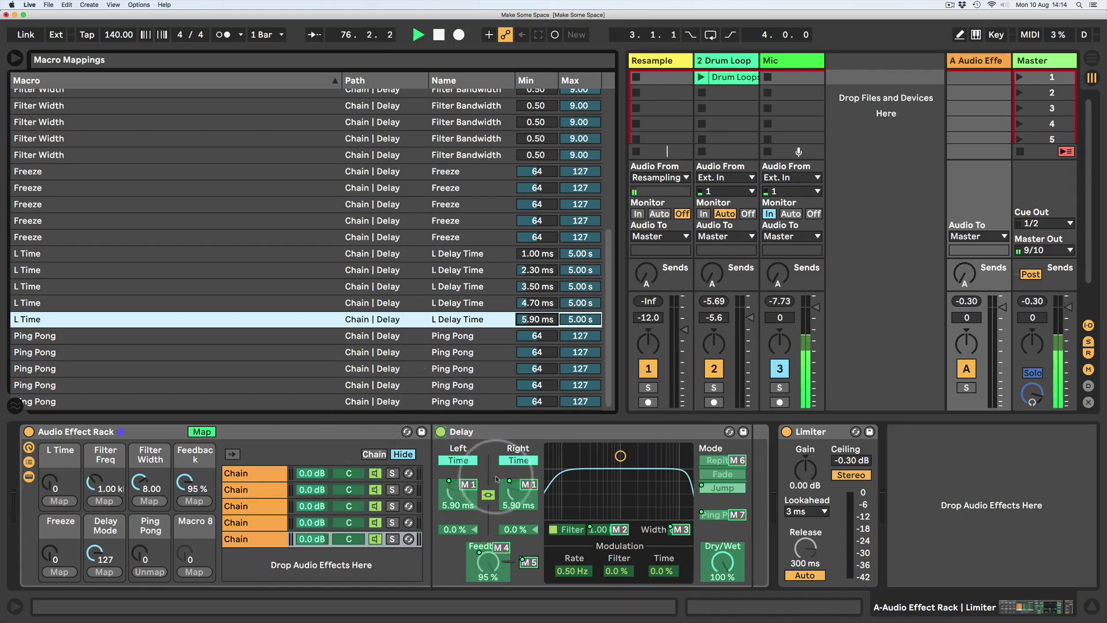
left_click(201, 431)
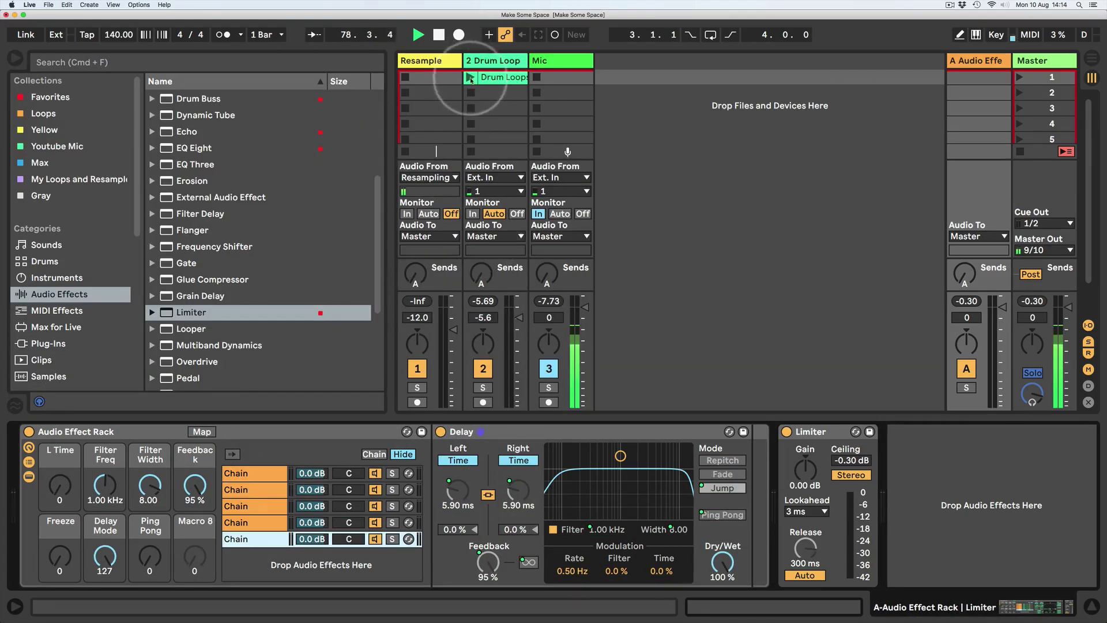
Play the drum loop clip with the Drum Loop track's Send A raised and its volume at -12.6 dB
left_click(482, 282)
left_click_drag(481, 283, 481, 234)
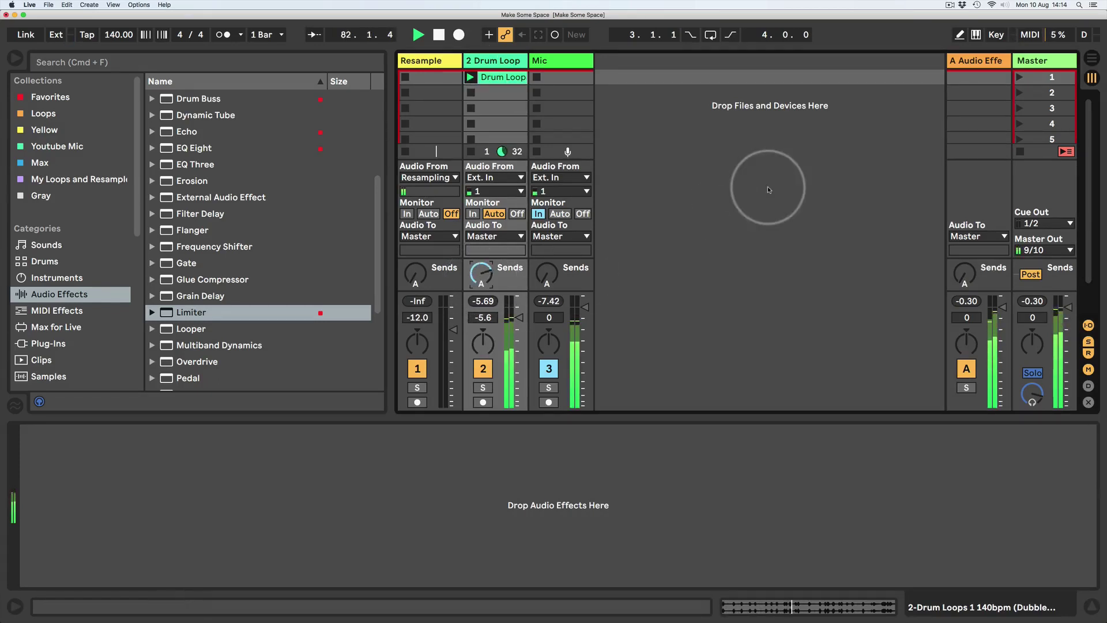
left_click_drag(513, 323, 514, 339)
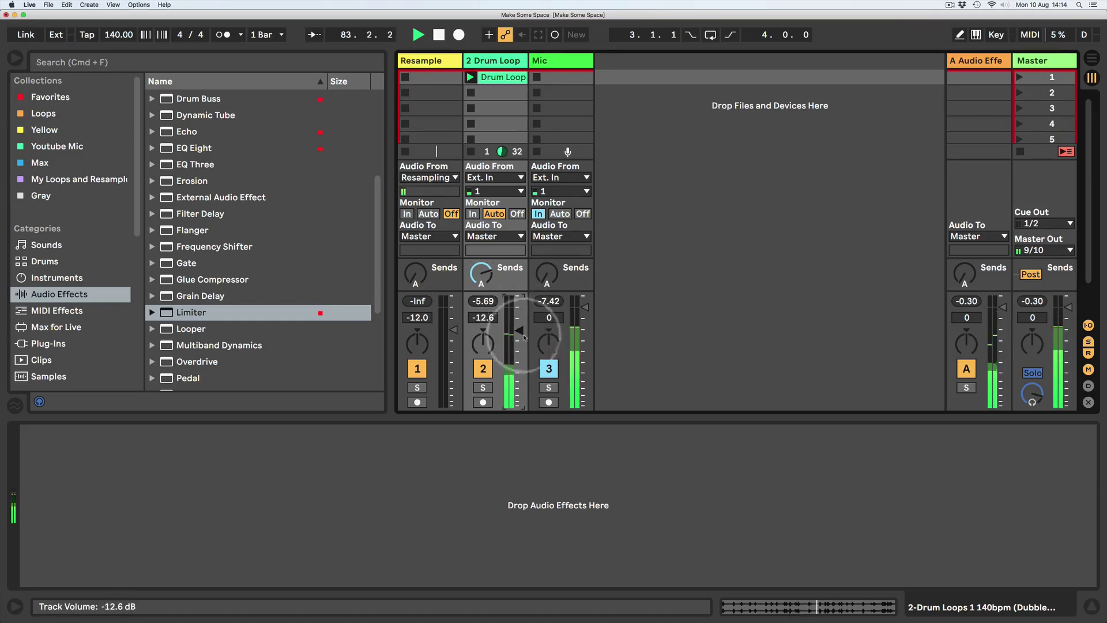
Raise return track A's L Time macro to 24, and fade the Drum Loop track out and back up to -7.0 dB
left_click(978, 61)
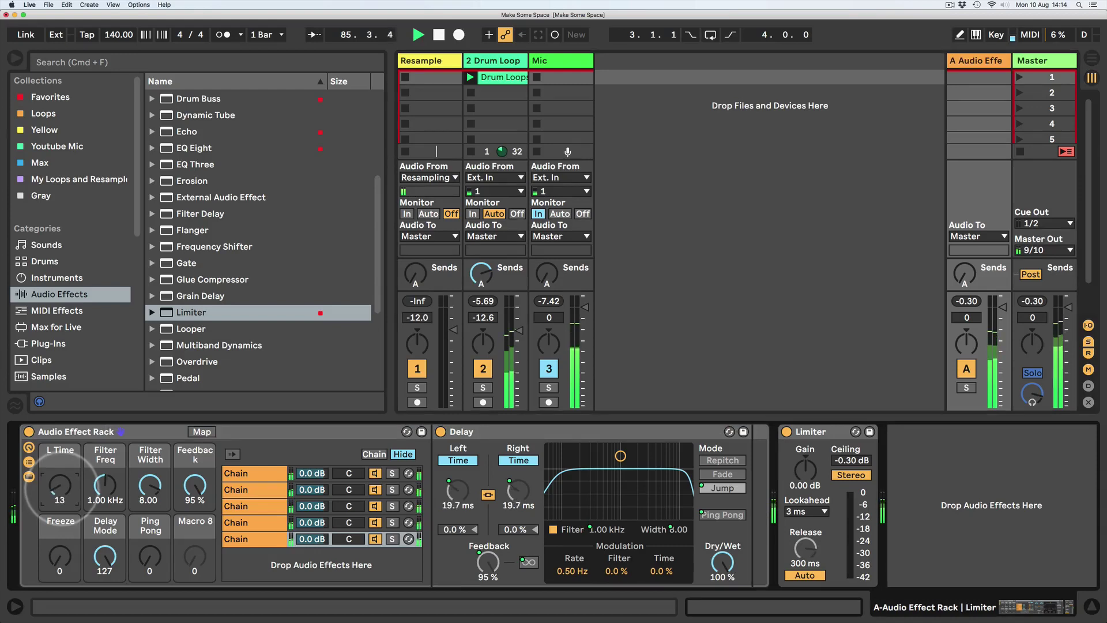
left_click_drag(64, 491, 64, 479)
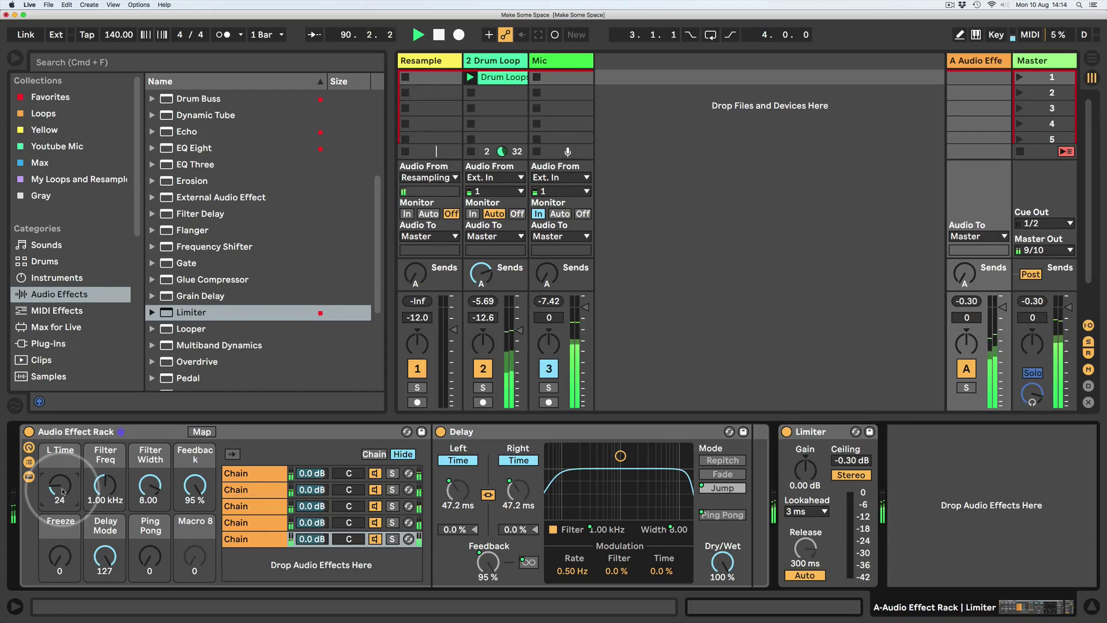
left_click_drag(515, 332, 515, 407)
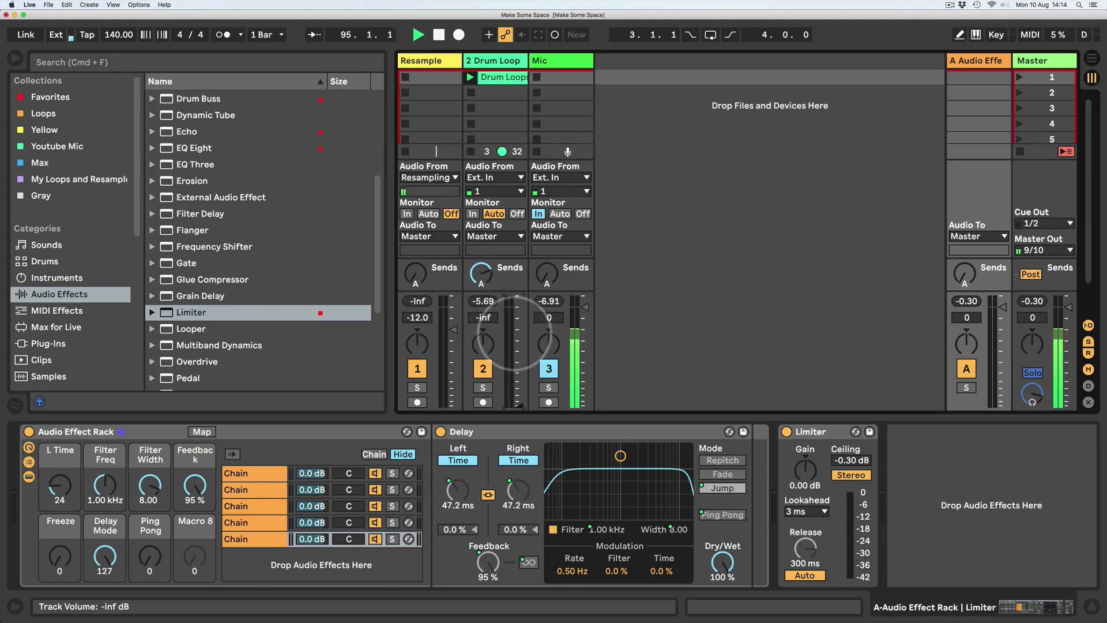
mouse_move(515, 406)
left_mouse_down()
mouse_move(515, 326)
mouse_move(513, 406)
left_mouse_up()
left_click_drag(513, 333, 513, 331)
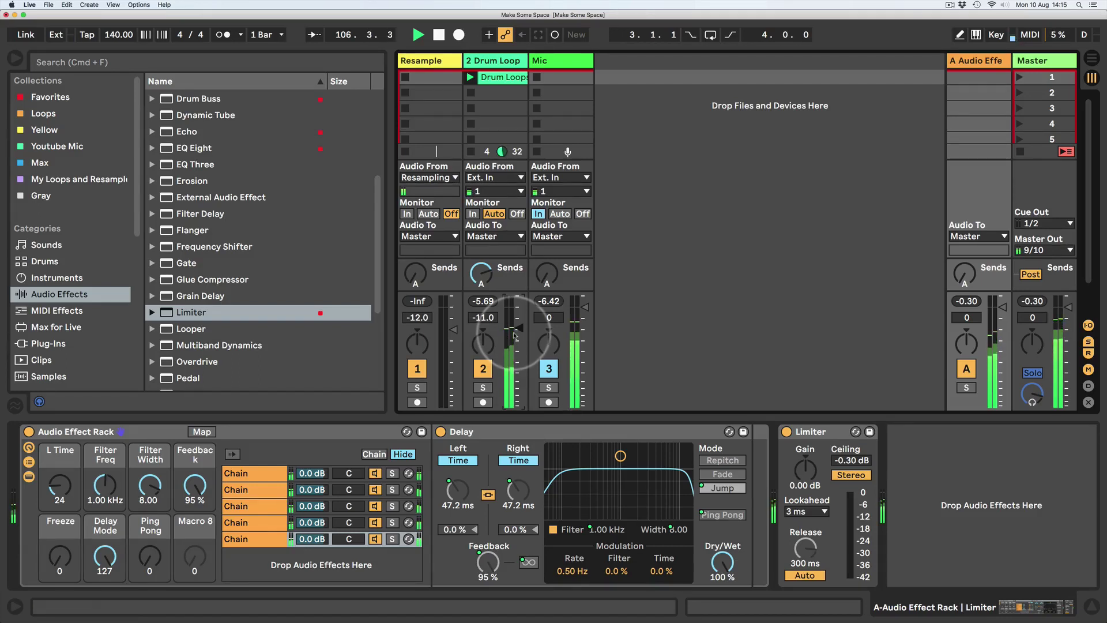
left_click_drag(514, 336, 514, 350)
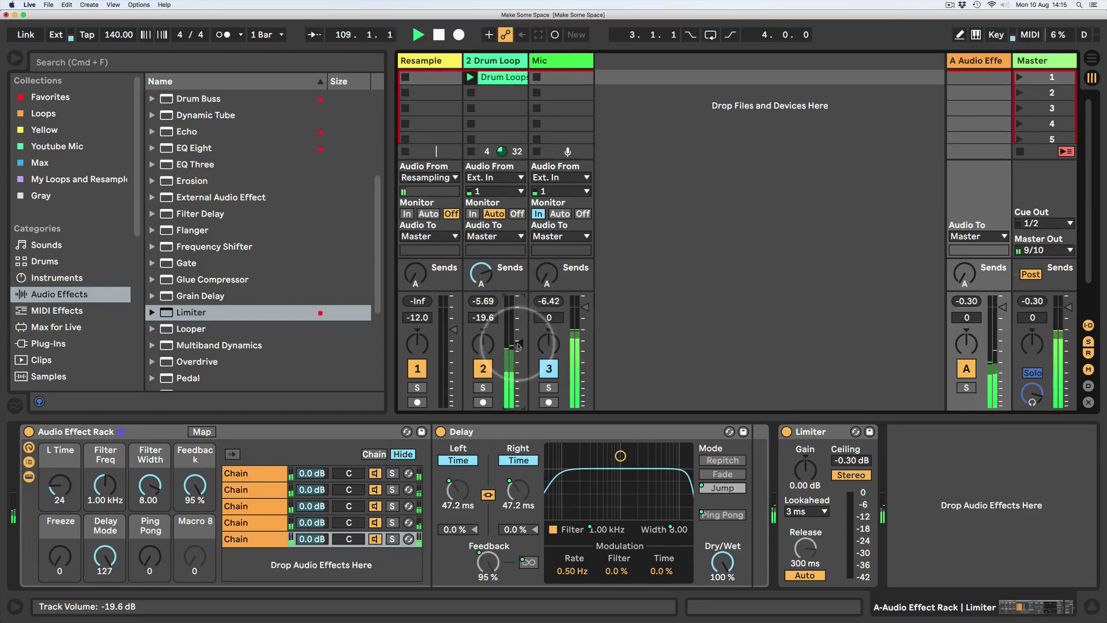
left_click_drag(518, 346, 520, 318)
Adjust the rack's macros to L Time 39, Filter Freq 702 Hz and Filter Width 3.51
left_click_drag(150, 485, 59, 483)
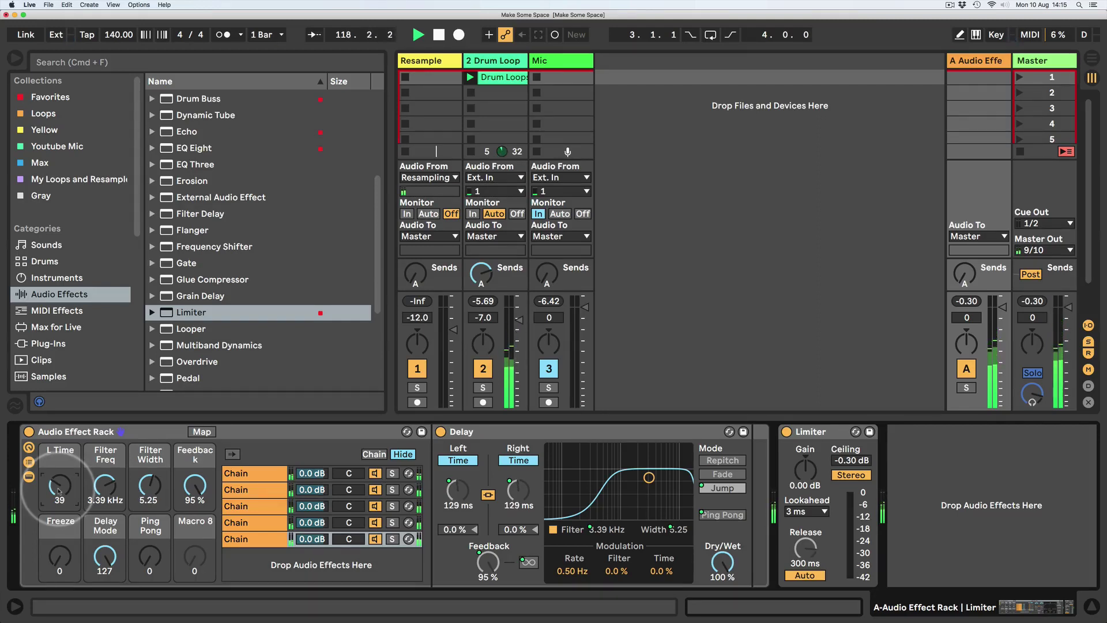
left_click_drag(149, 486, 105, 490)
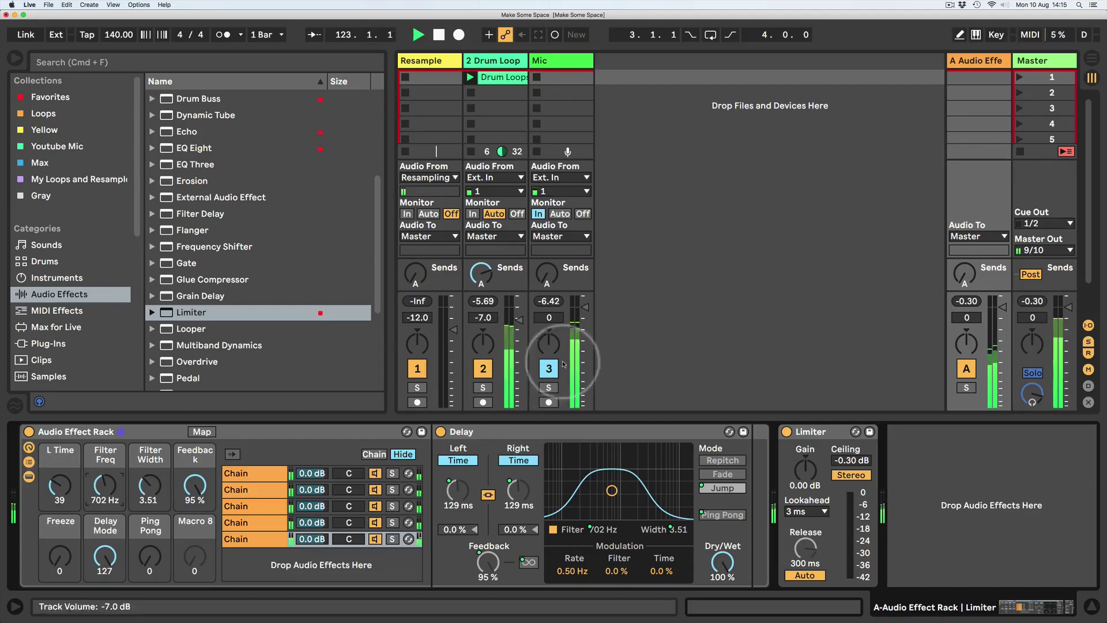
Fade the Drum Loop track out and back up to -5.0 dB, and lower the L Time macro to 19
left_click_drag(516, 321, 516, 408)
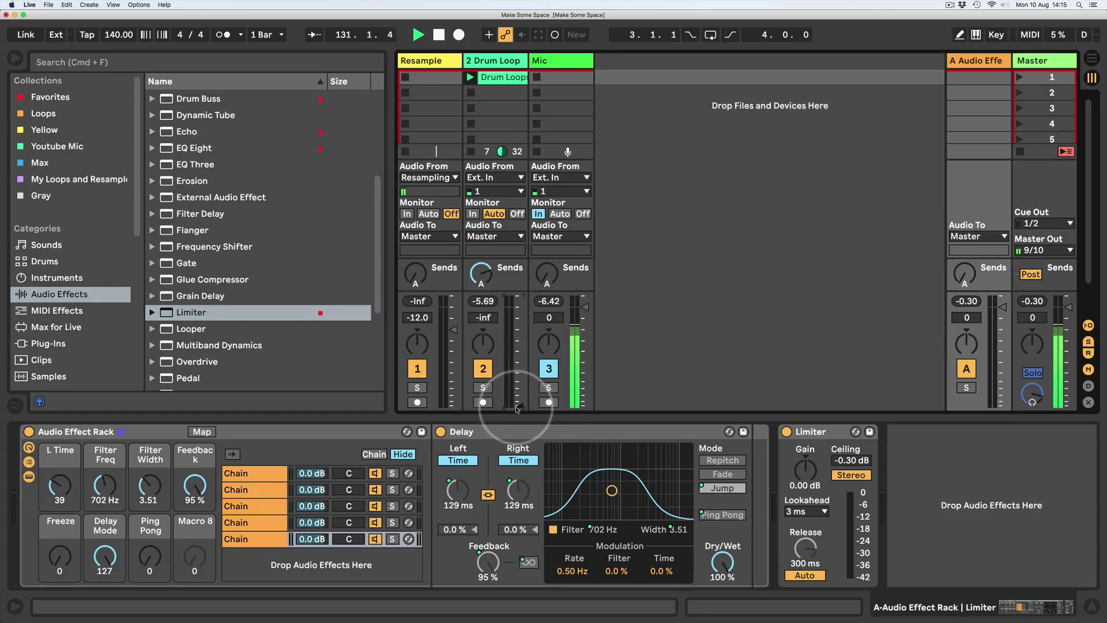
left_click_drag(516, 409, 519, 317)
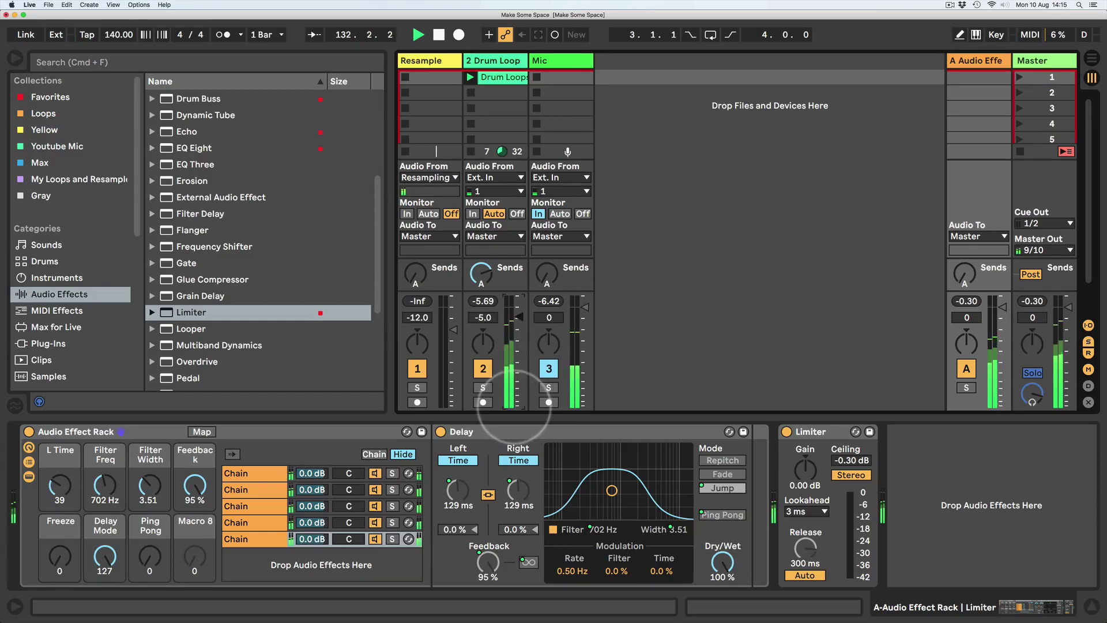
left_click(60, 489)
left_click_drag(60, 489, 59, 512)
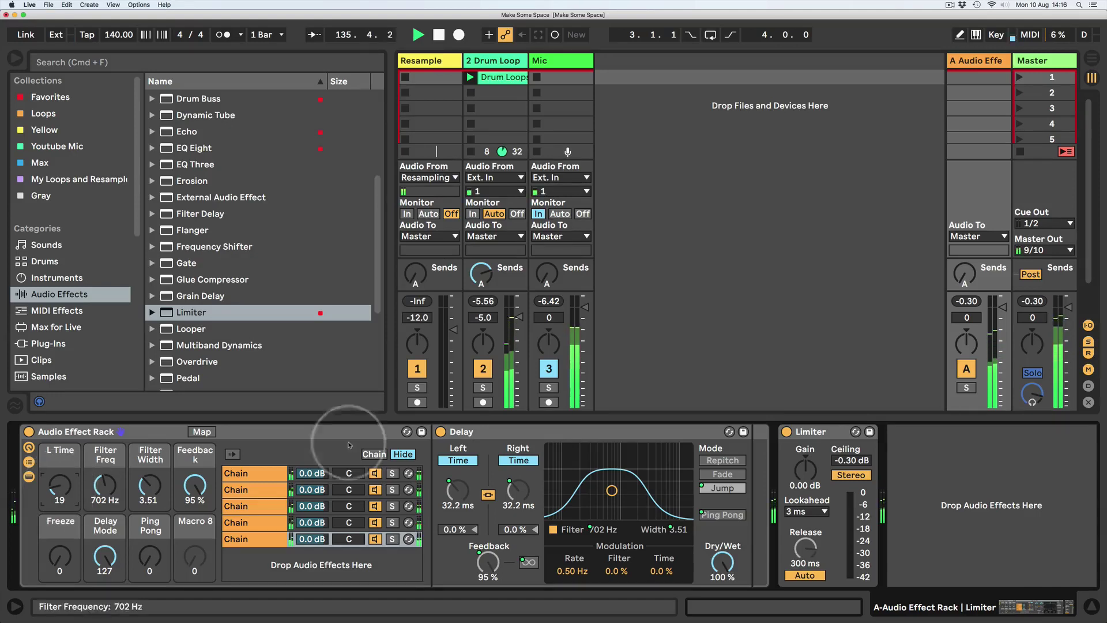
Turn the Freeze macro up to 127 and fade the Drum Loop track's volume down to -inf
left_click(62, 558)
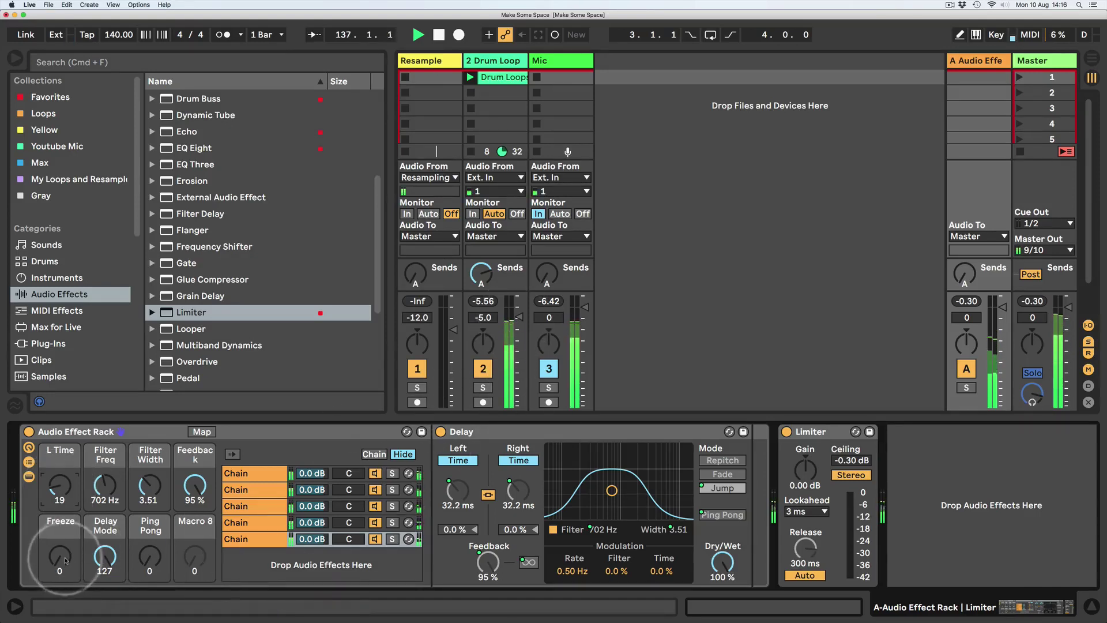
left_click_drag(63, 559, 63, 519)
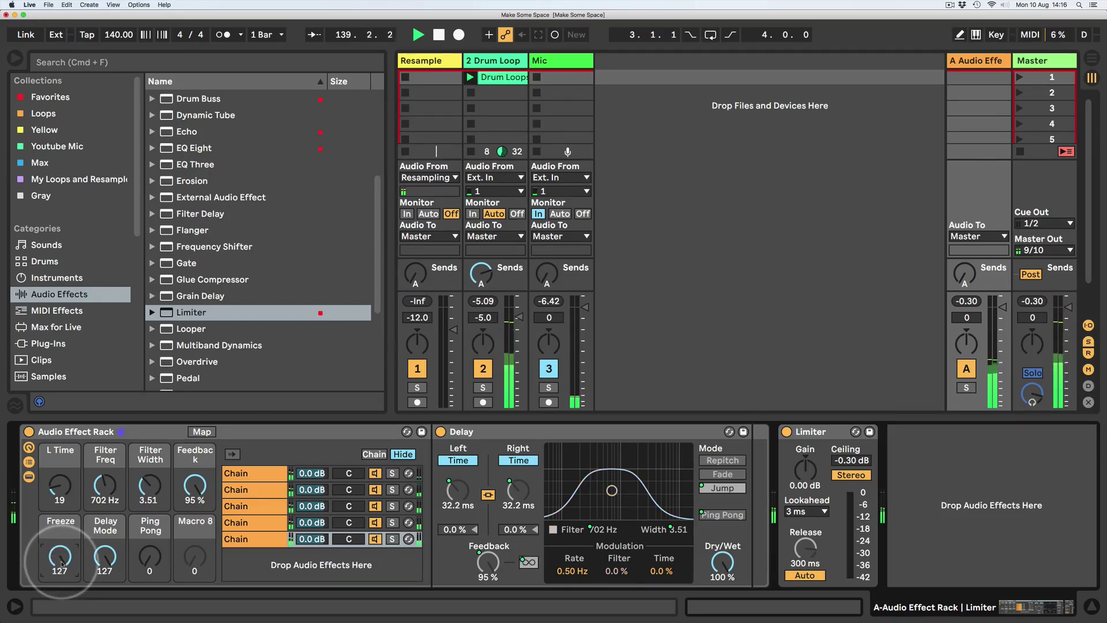
left_click_drag(518, 317, 518, 407)
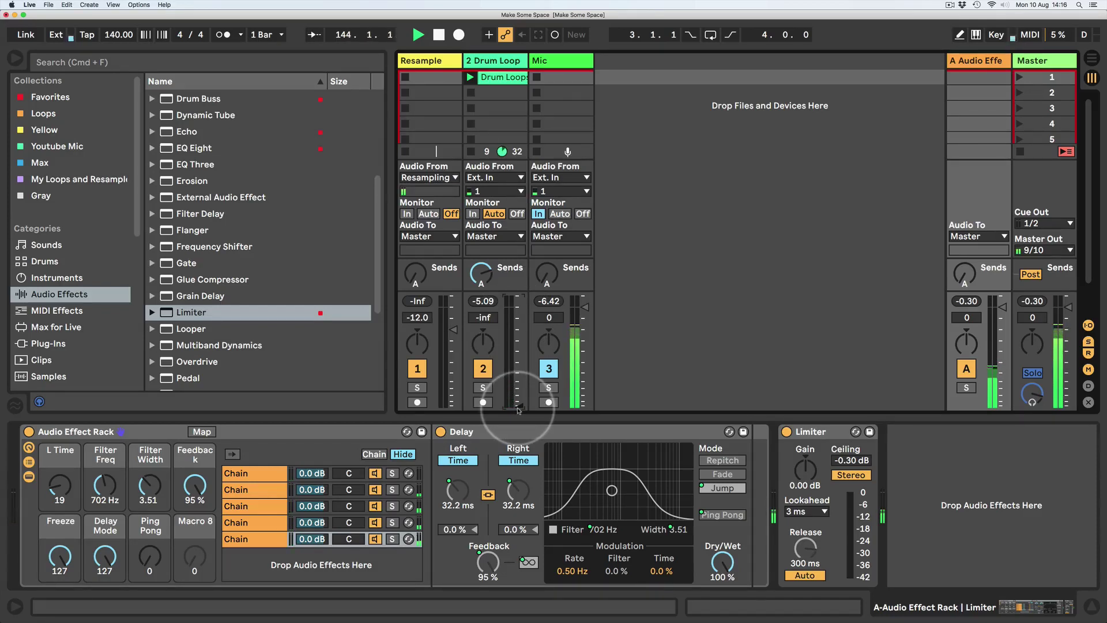
Sweep the L Time macro on the frozen delays, ending at 107
left_click_drag(59, 486, 59, 492)
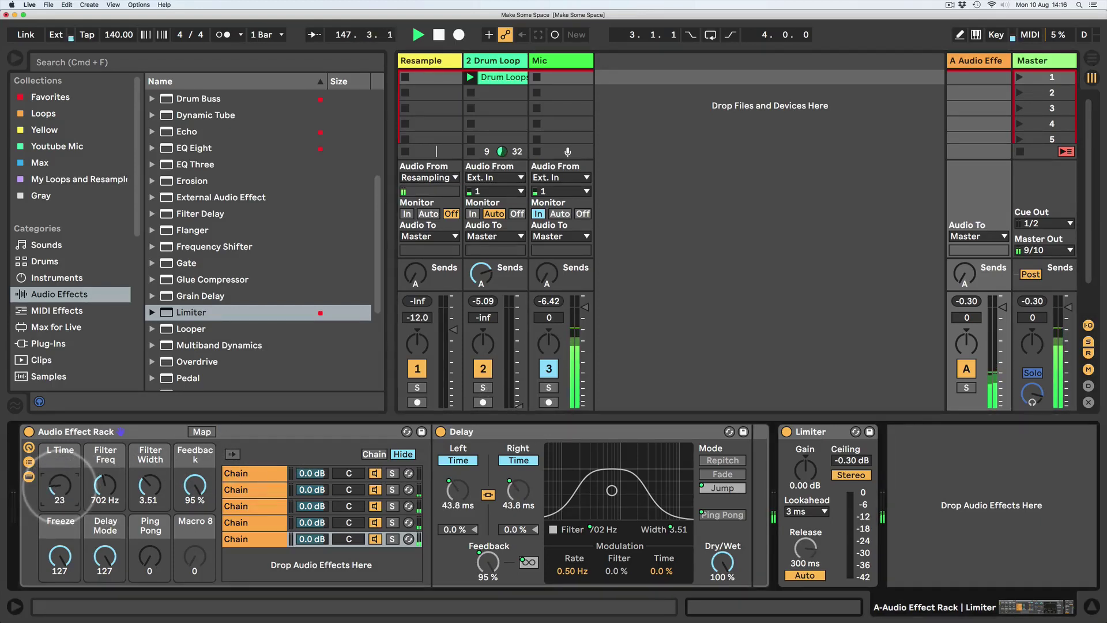
left_click_drag(59, 491, 59, 477)
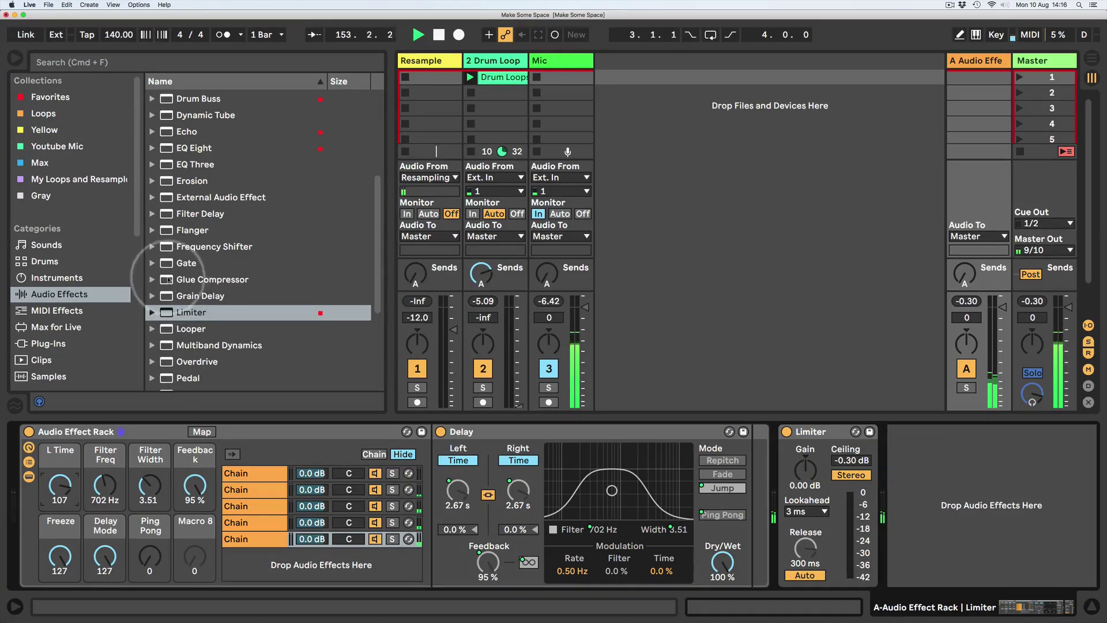
Insert a Glue Compressor between the rack and the Limiter, with Threshold at -25.1 dB and Makeup at 9.84 dB
left_click_drag(171, 280, 787, 506)
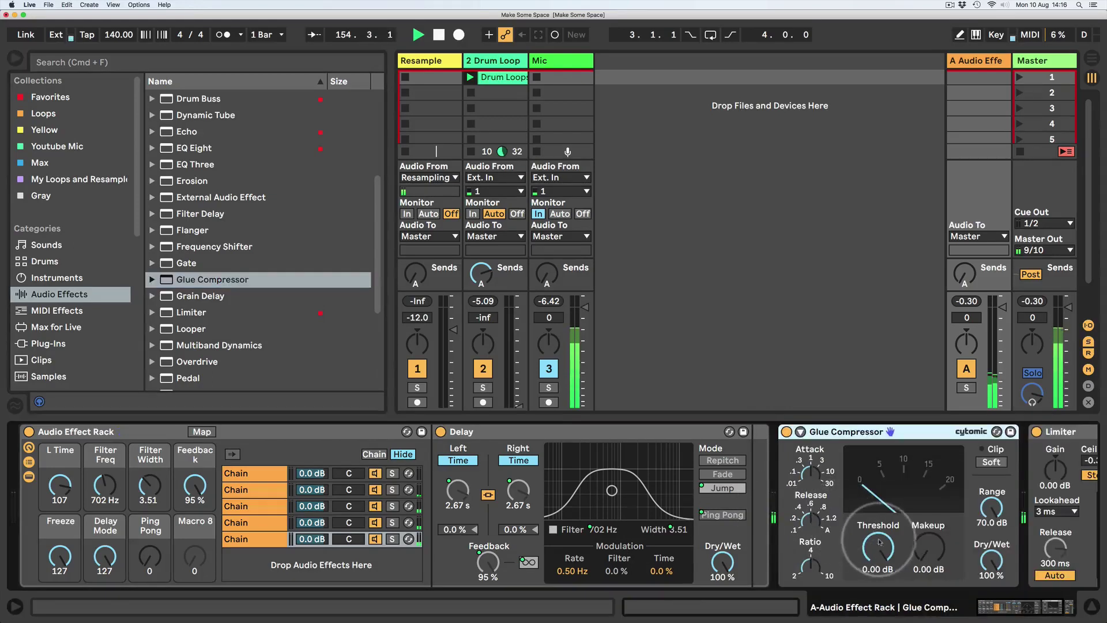
left_click_drag(874, 548, 923, 528)
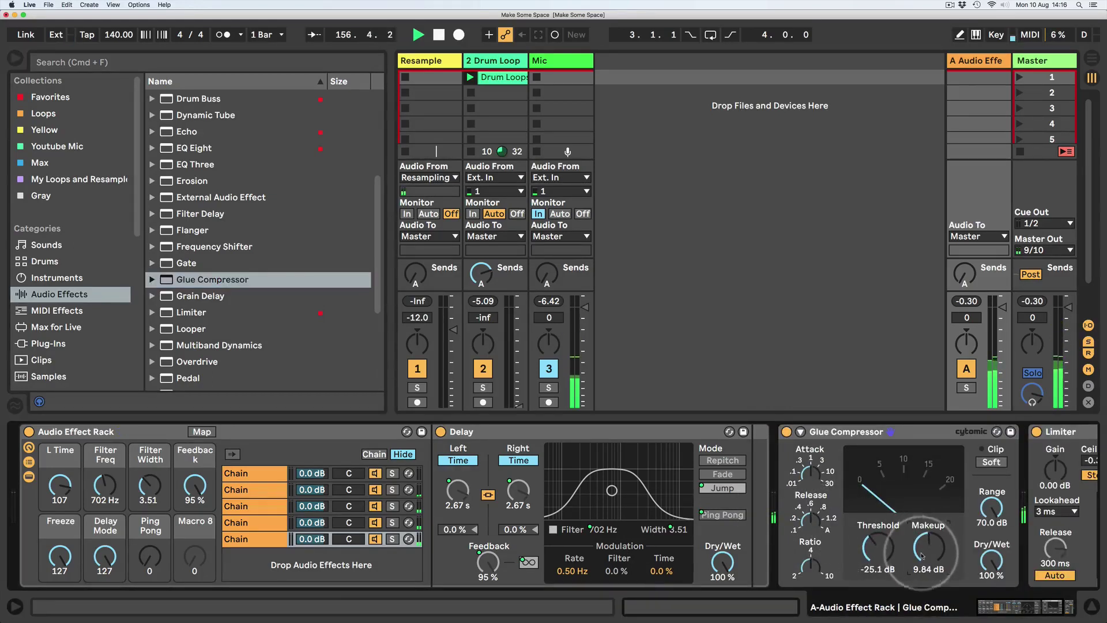
Set the Delay Mode macro to 19, the Freeze macro to 0 and the L Time macro to 36
left_click(106, 558)
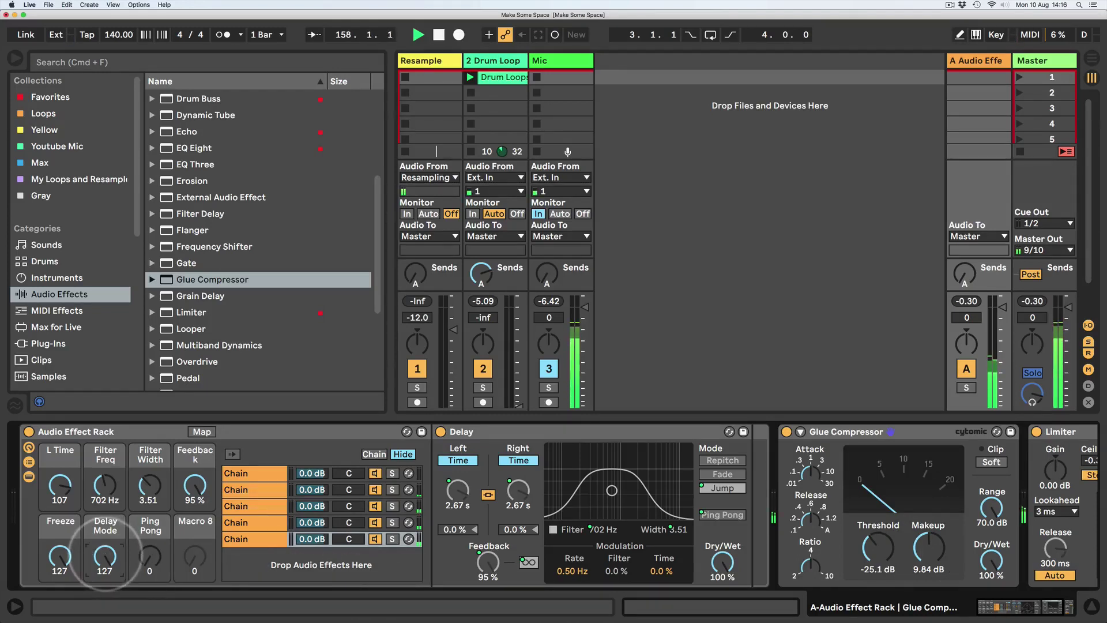
left_click_drag(105, 558, 74, 545)
left_click_drag(60, 486, 60, 588)
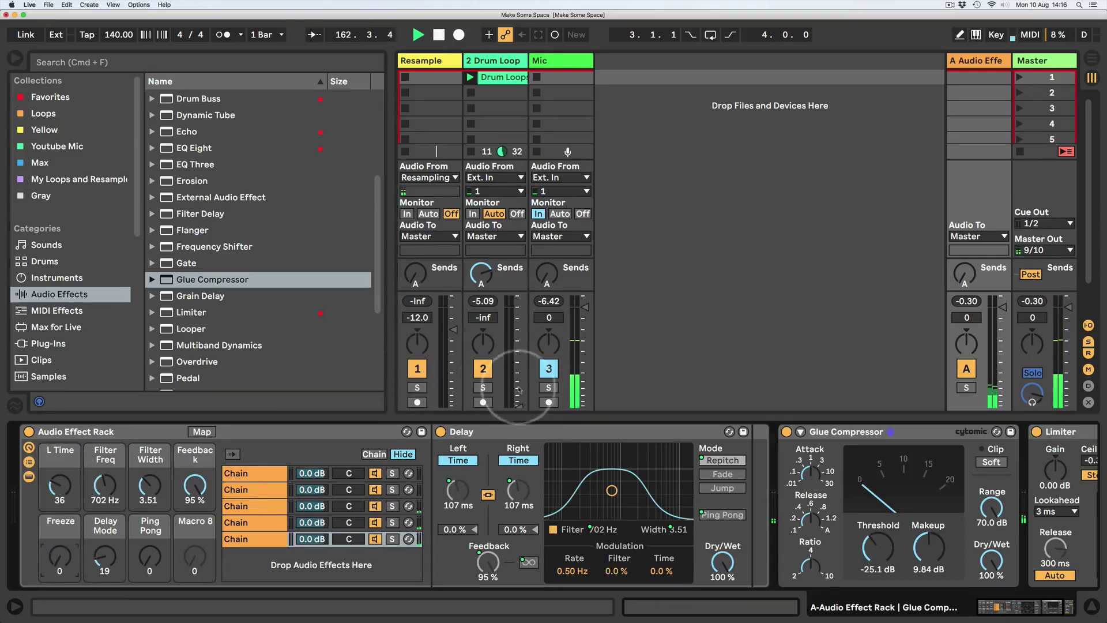
Raise the Drum Loop track's volume to -15.4 dB and sweep the L Time macro, ending at 33
left_click_drag(518, 390, 518, 335)
left_click(63, 489)
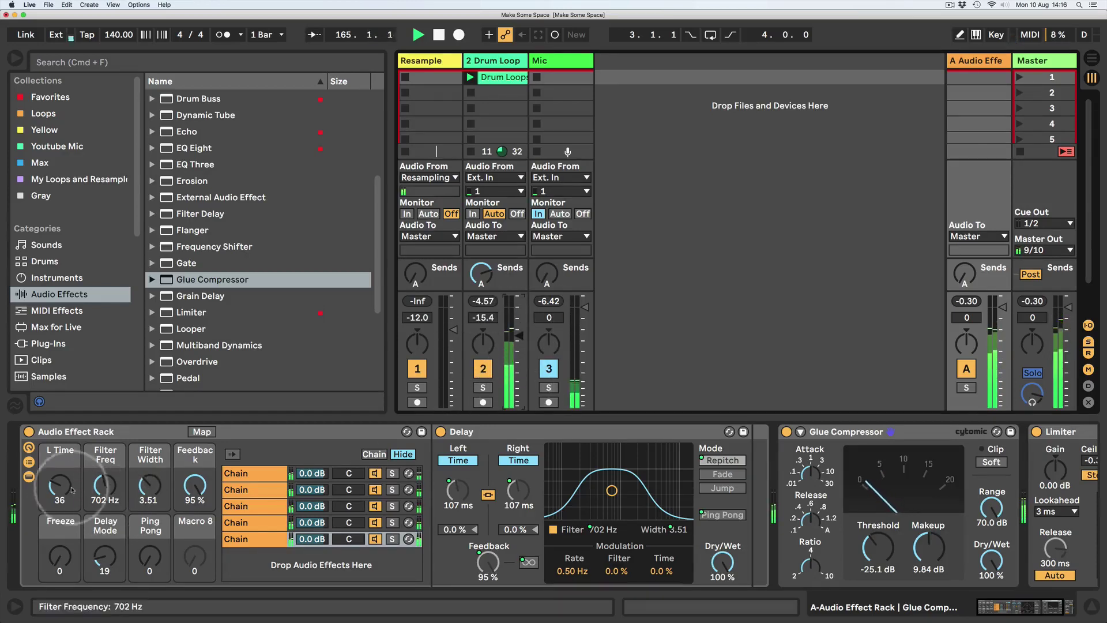
left_click_drag(71, 489, 62, 489)
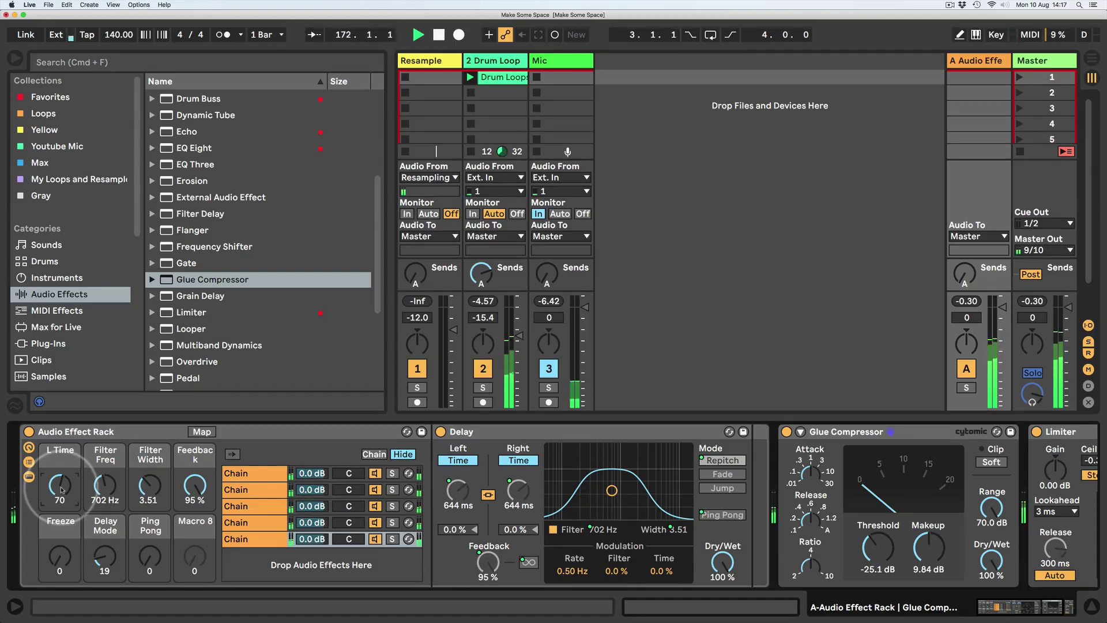
left_click_drag(61, 490, 61, 491)
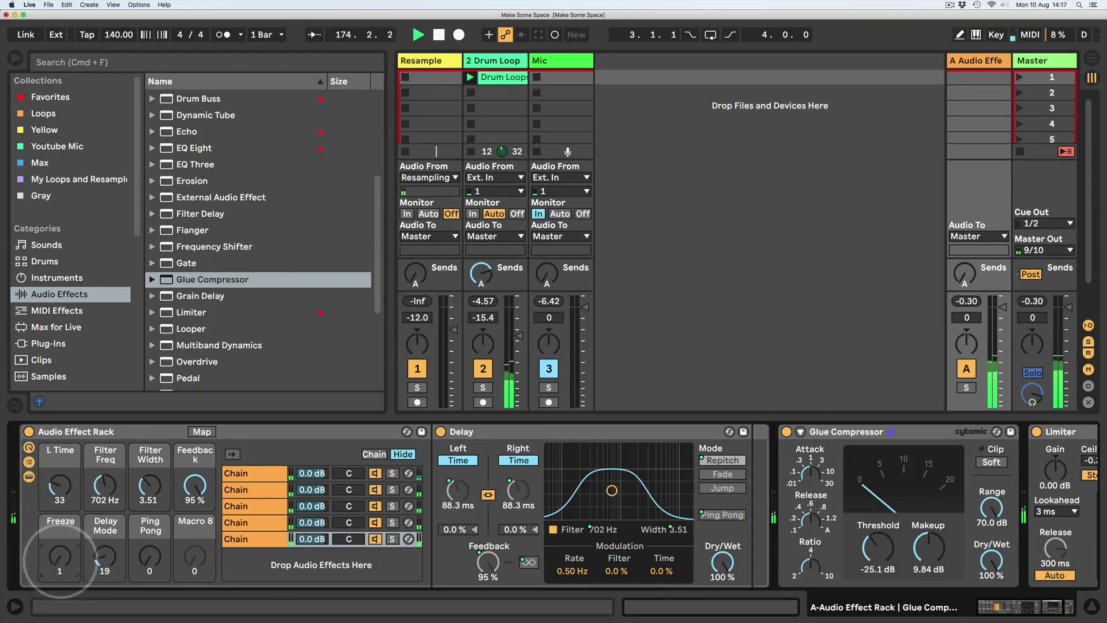
Turn the Freeze macro up to 127 and pull the Drum Loop track's volume down to -inf
left_click_drag(59, 557, 59, 554)
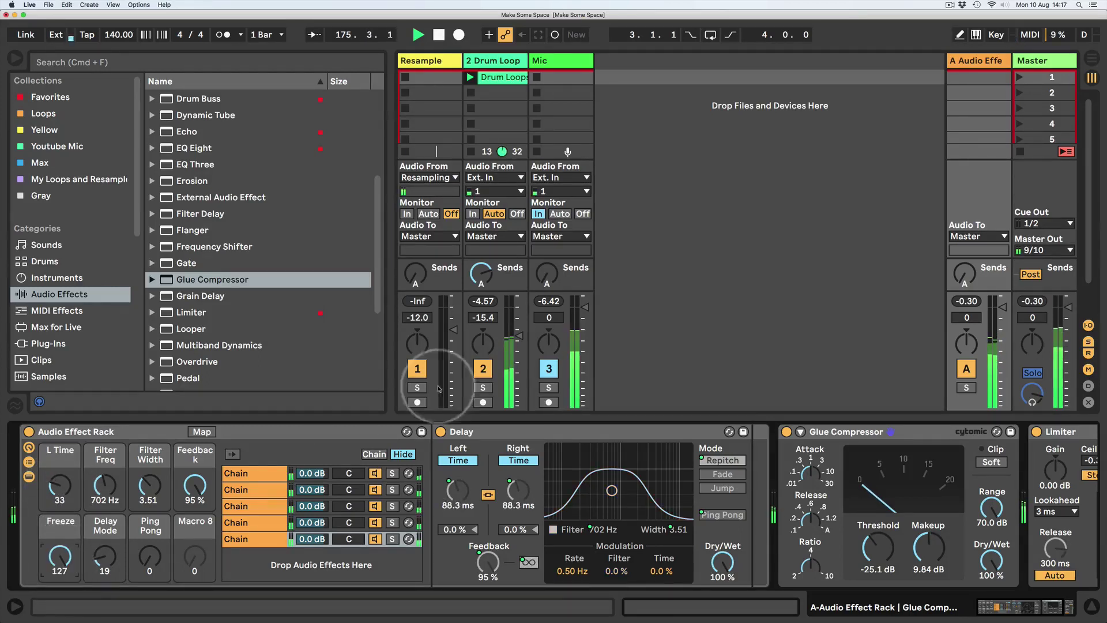
left_click_drag(519, 336, 519, 407)
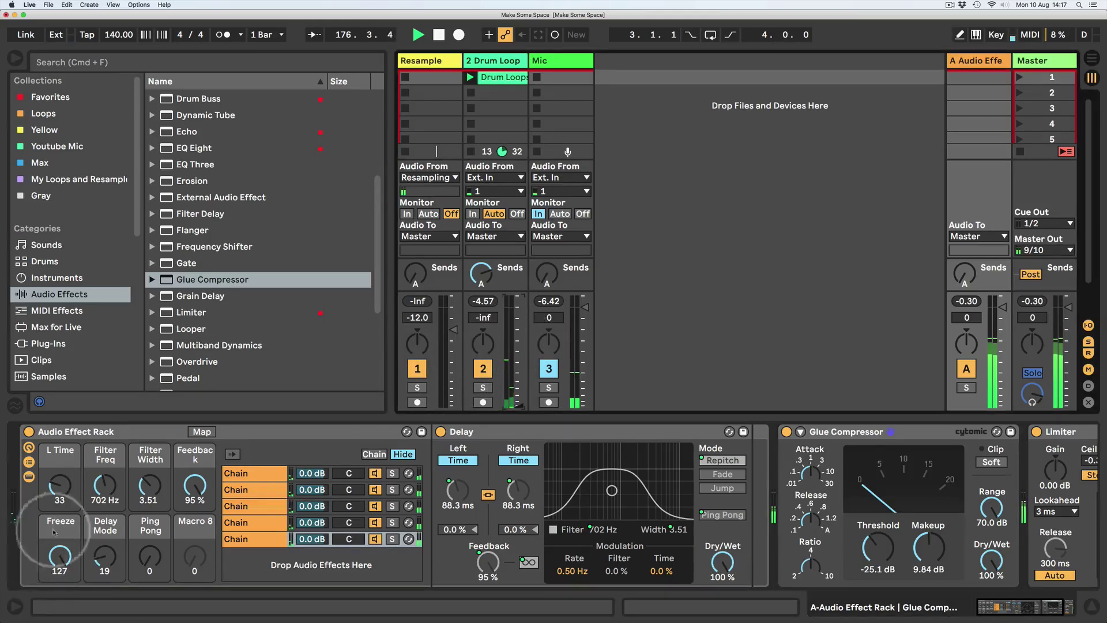
Sweep the L Time macro on the frozen delays, ending at 23, and return the Freeze macro to 0
left_click(61, 487)
left_click_drag(61, 487, 62, 508)
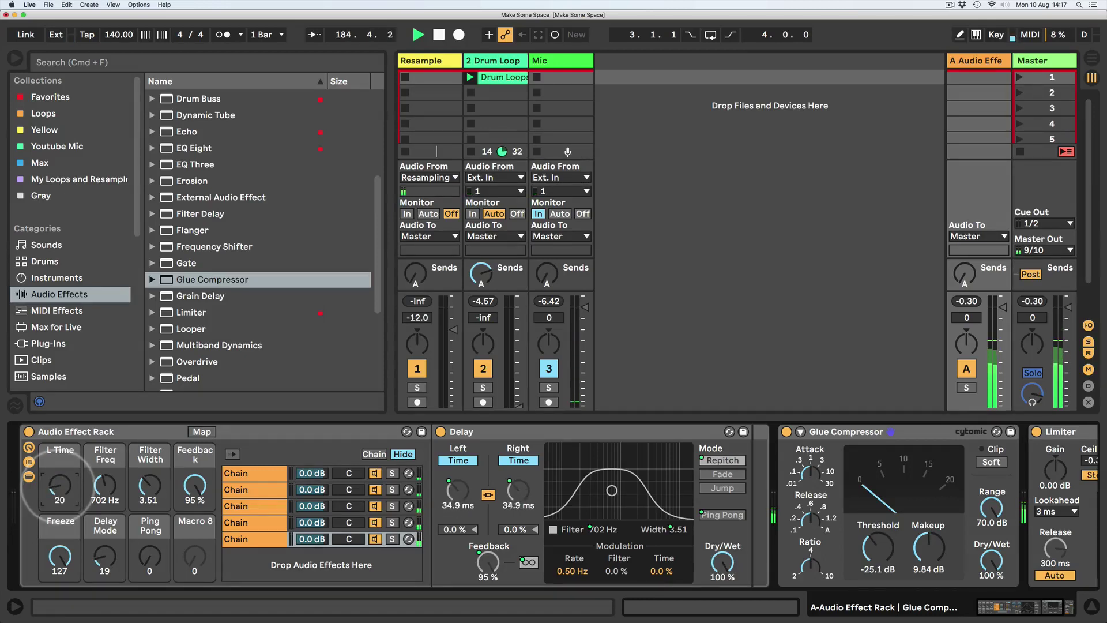
left_click_drag(60, 553, 60, 582)
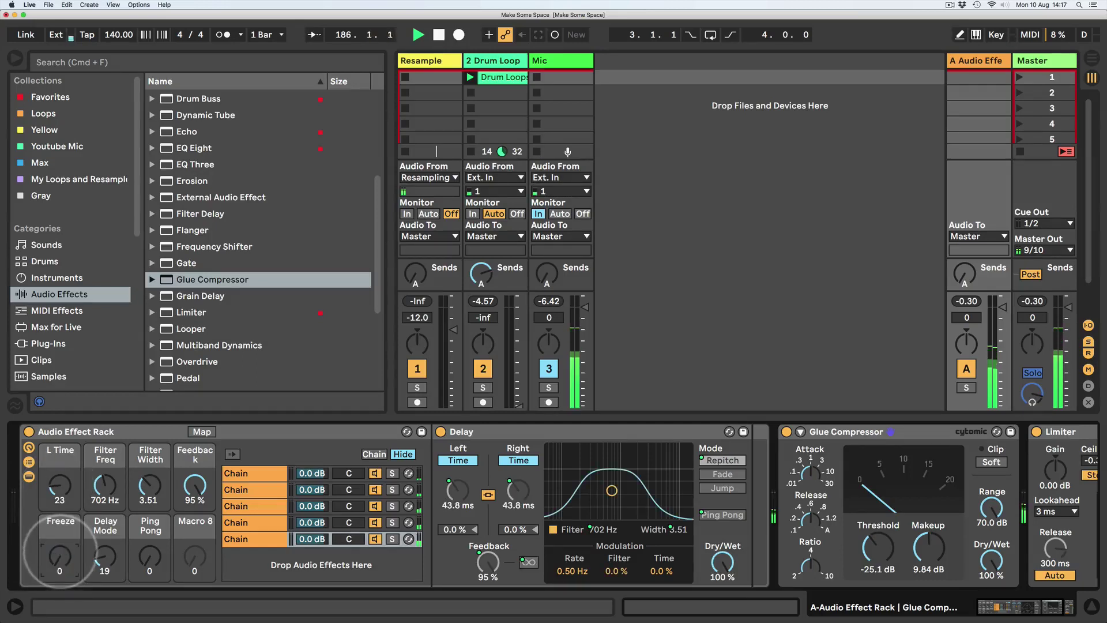
Bring the Drum Loop track up to -10.7 dB and set the Ping Pong macro to 127, L Time to 16 and Filter Freq to 1.62 kHz
left_click_drag(513, 399, 513, 398)
left_click(512, 324)
left_click_drag(137, 565, 149, 539)
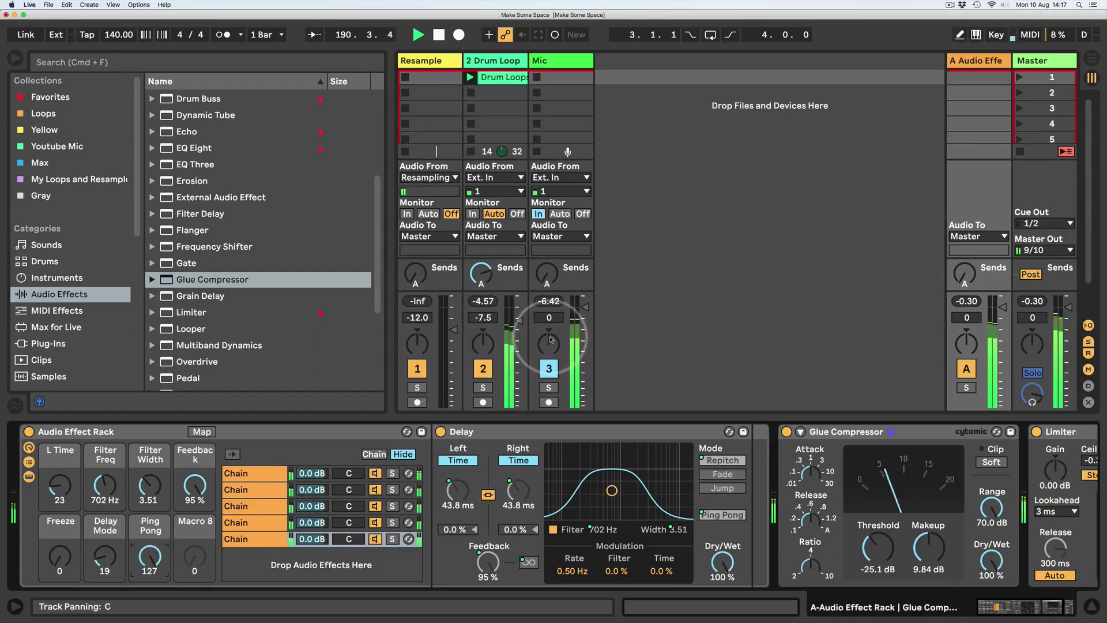
left_click(515, 326)
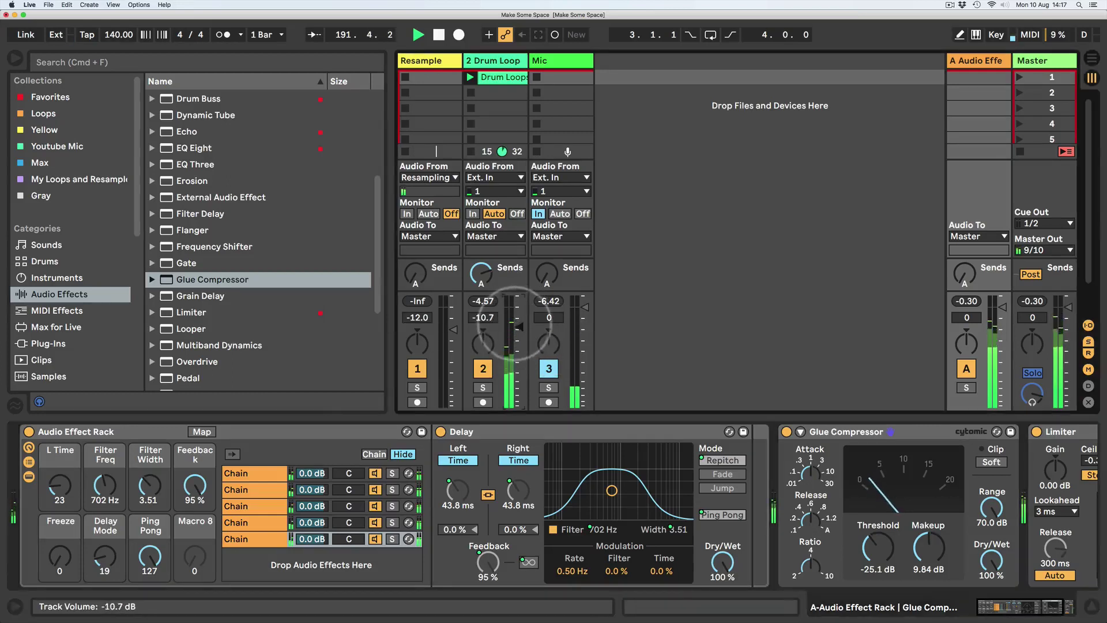
mouse_move(61, 489)
left_mouse_down()
mouse_move(63, 503)
mouse_move(53, 493)
mouse_move(110, 492)
mouse_move(55, 491)
left_mouse_up()
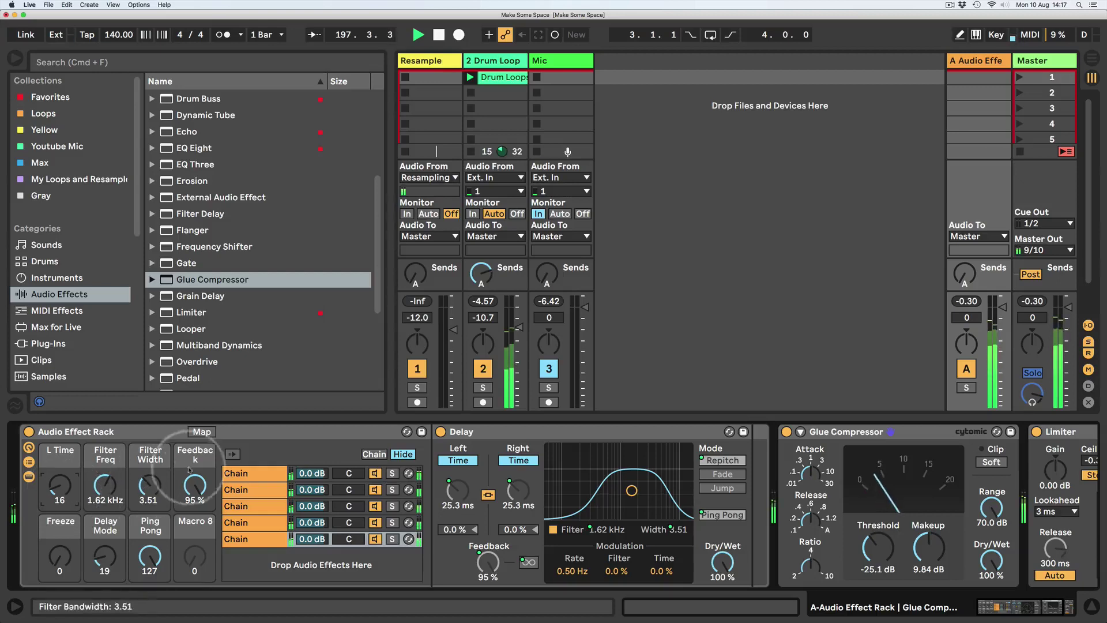
Stop playback and duplicate the rack's last Delay chain until the rack holds nine parallel chains
left_click(259, 437)
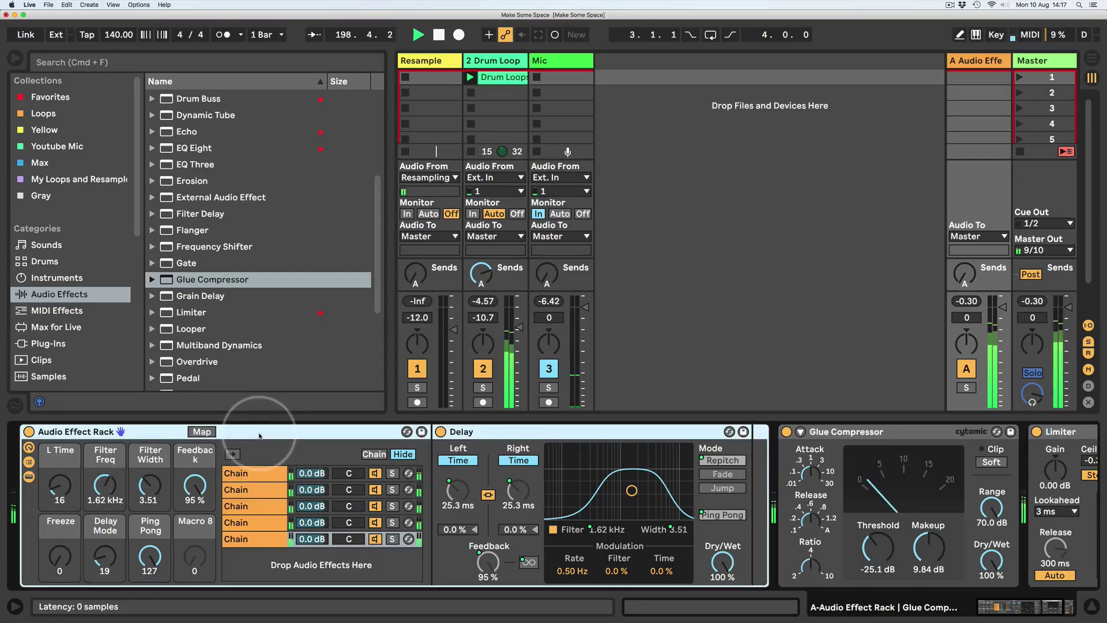
left_click(249, 540)
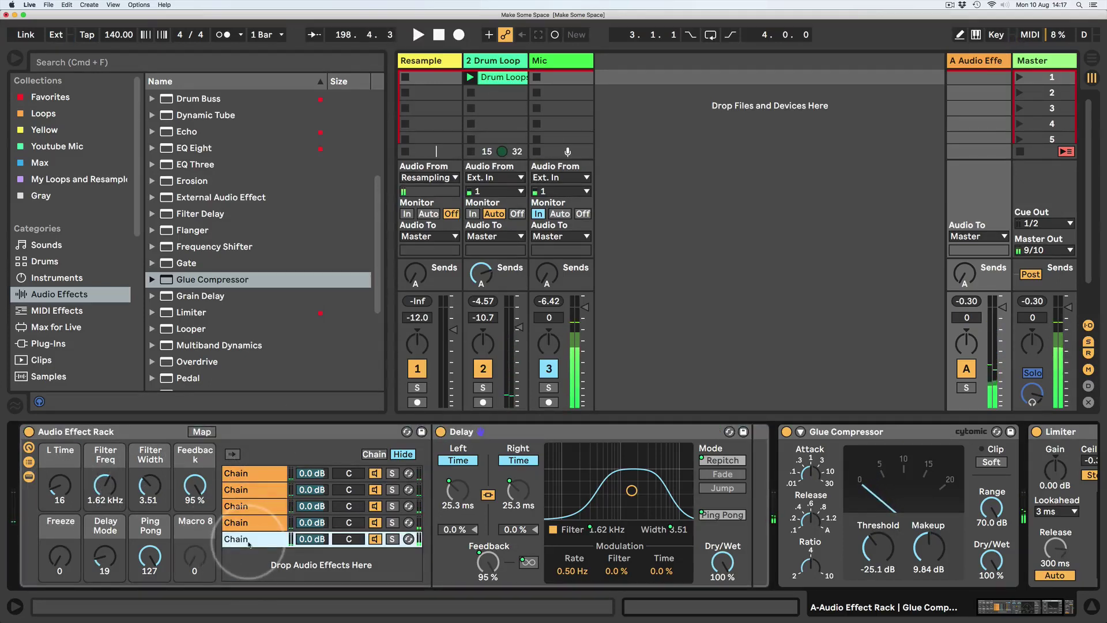
key("super+d")
key("super+d")
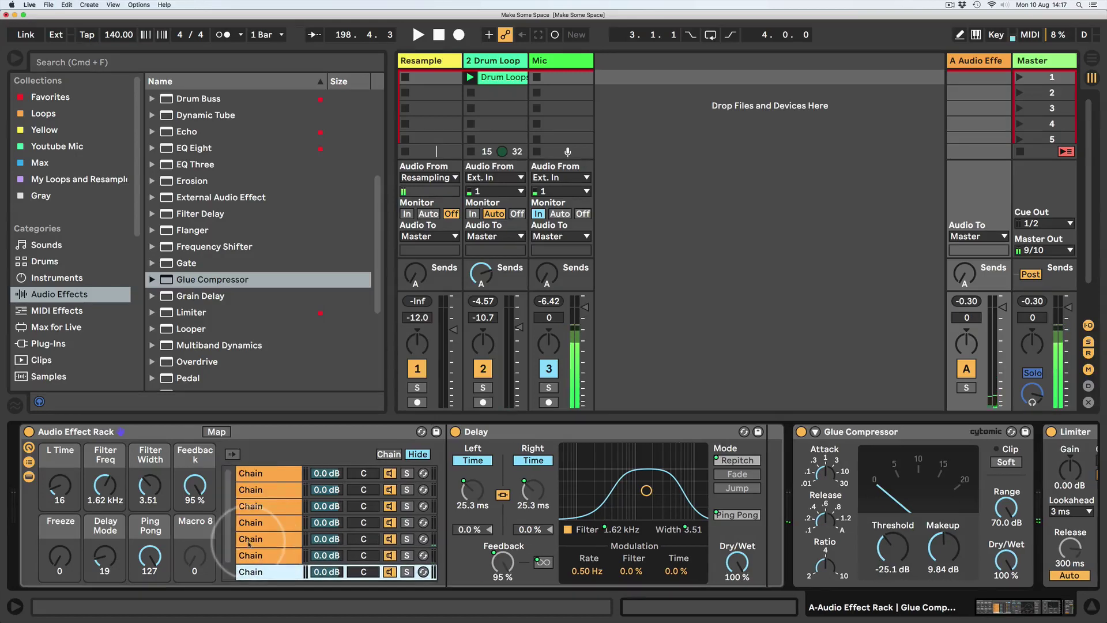
Set the minimum L Time macro mappings of the four new chains to 6.6, 7.9, 8.5 and 9.3 ms
left_click(217, 432)
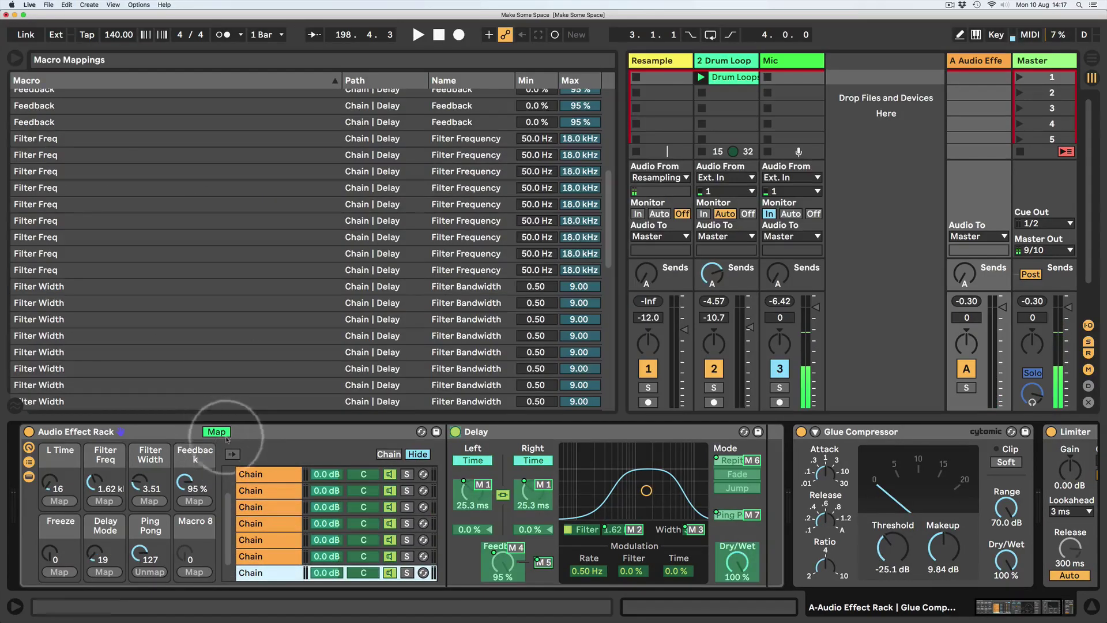
scroll(492, 251, "down", 10)
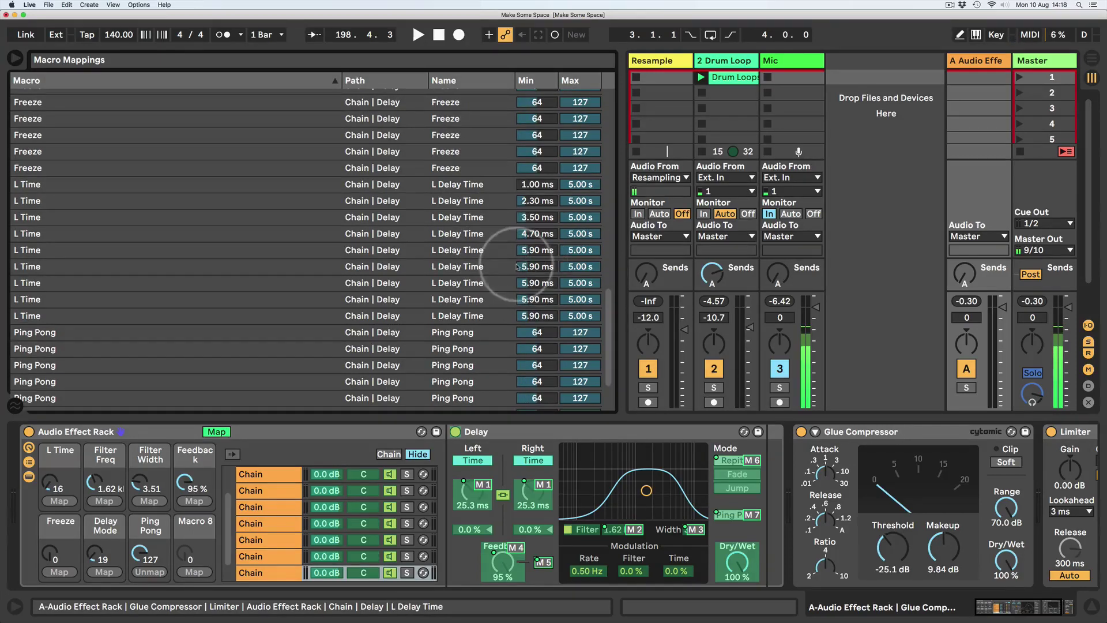
left_click(508, 266)
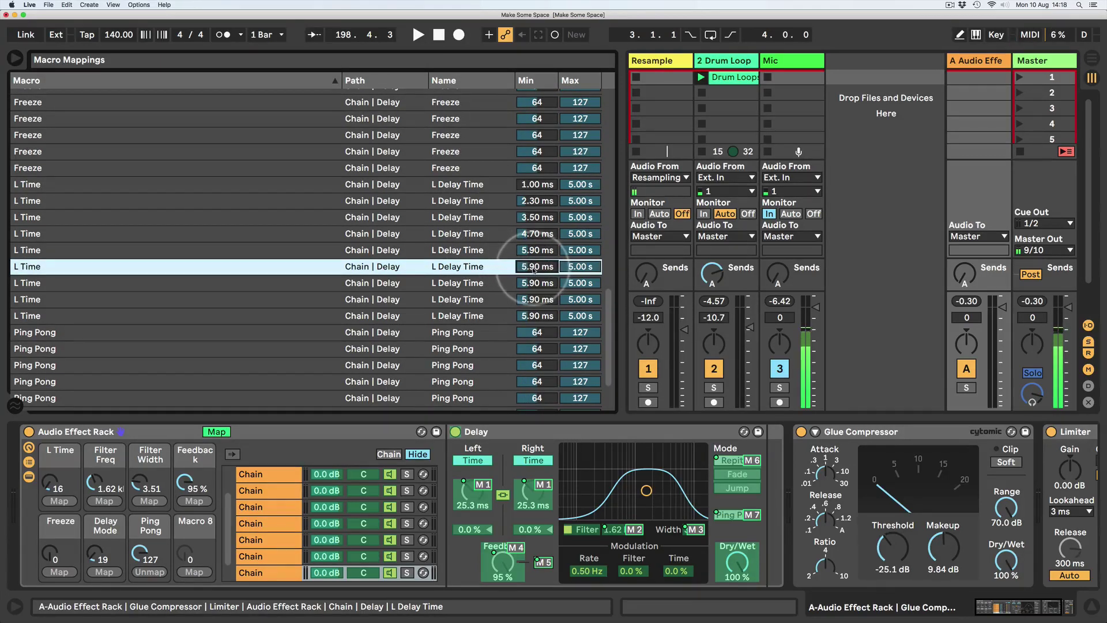
type("6.6")
left_click(537, 283)
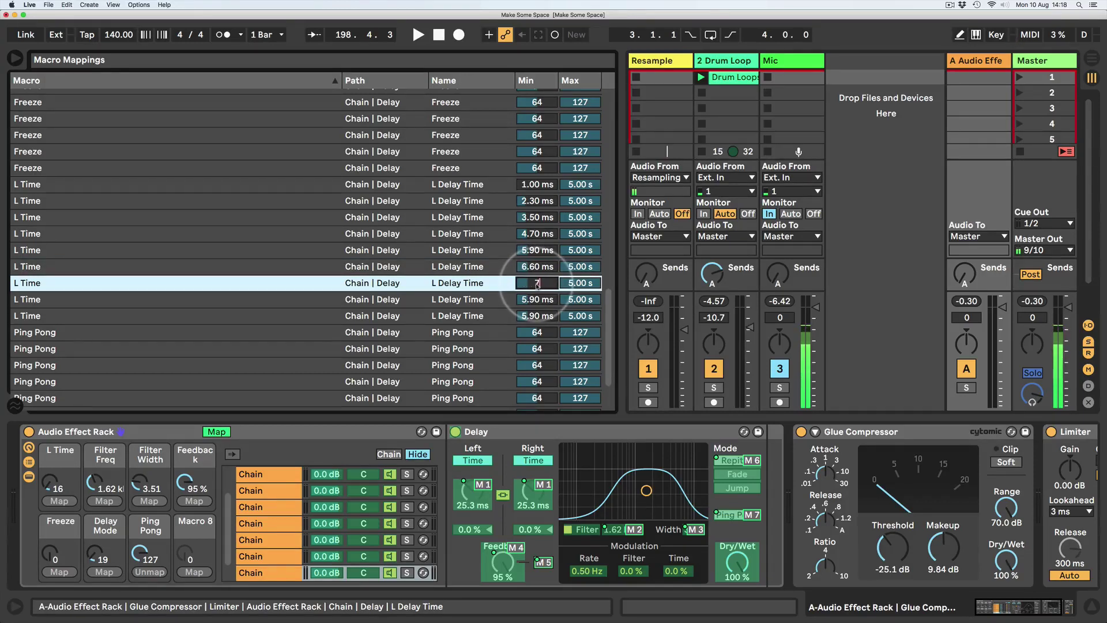
type("7.9")
left_click(537, 299)
type("8.5")
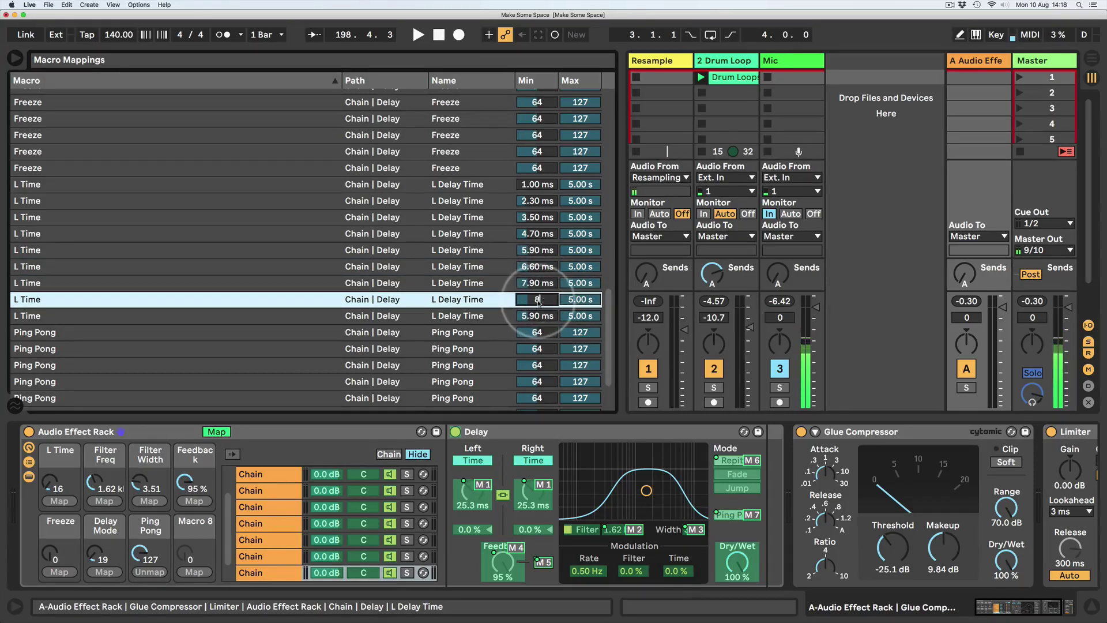
left_click(536, 316)
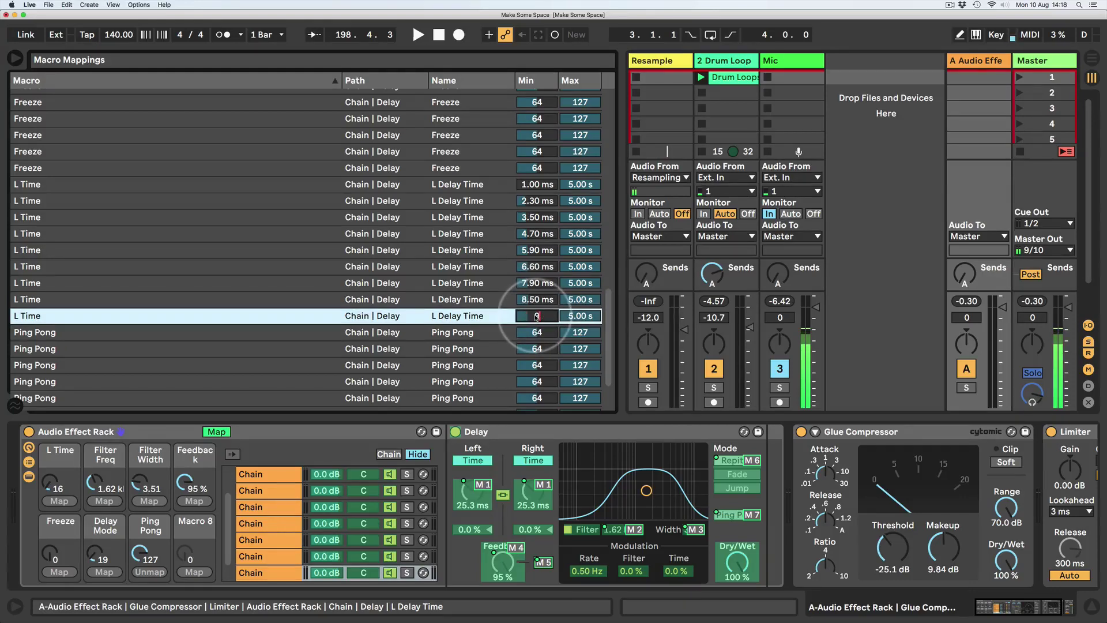
type("9.3")
key("Return")
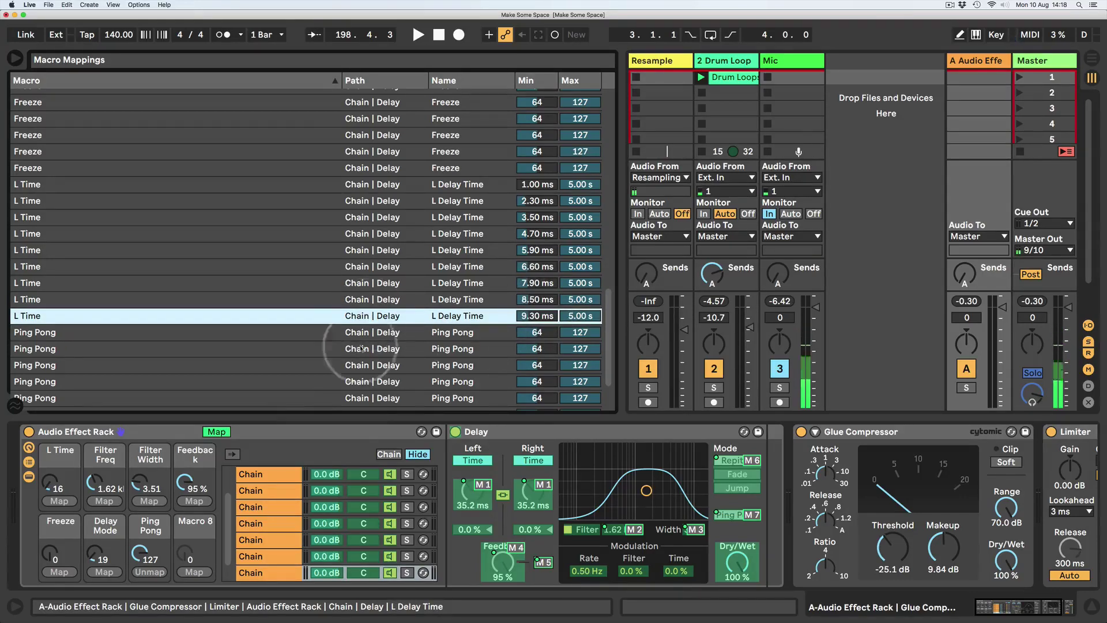
left_click(217, 431)
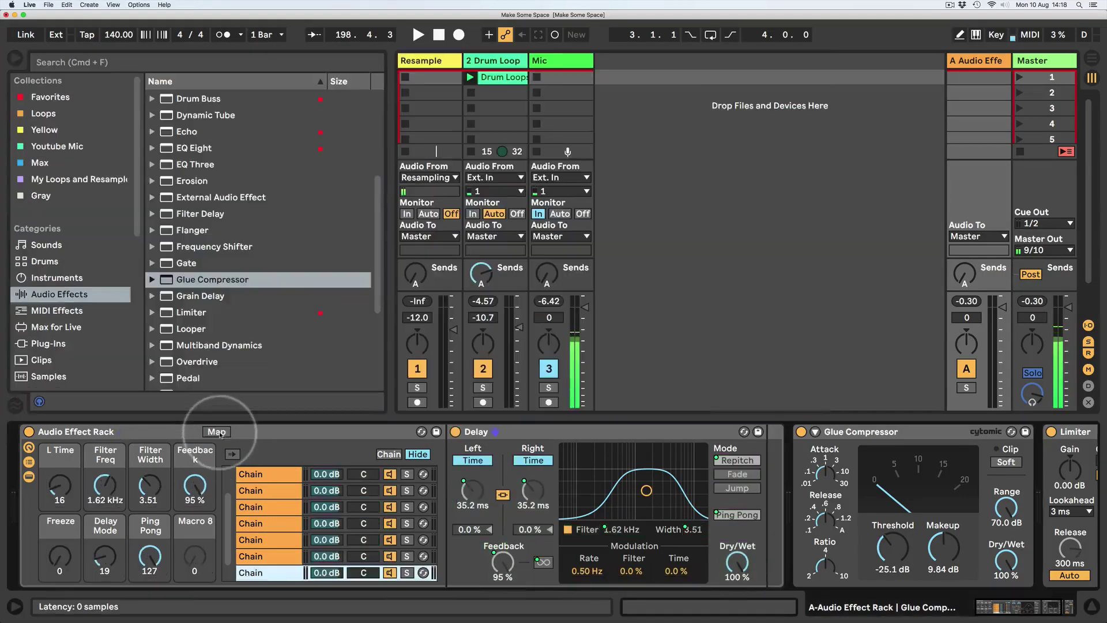
Play the drum loop through the nine delays while sweeping the L Time macro to 37, and set Filter Freq to 735 Hz
left_click(53, 491)
left_click_drag(53, 490, 63, 489)
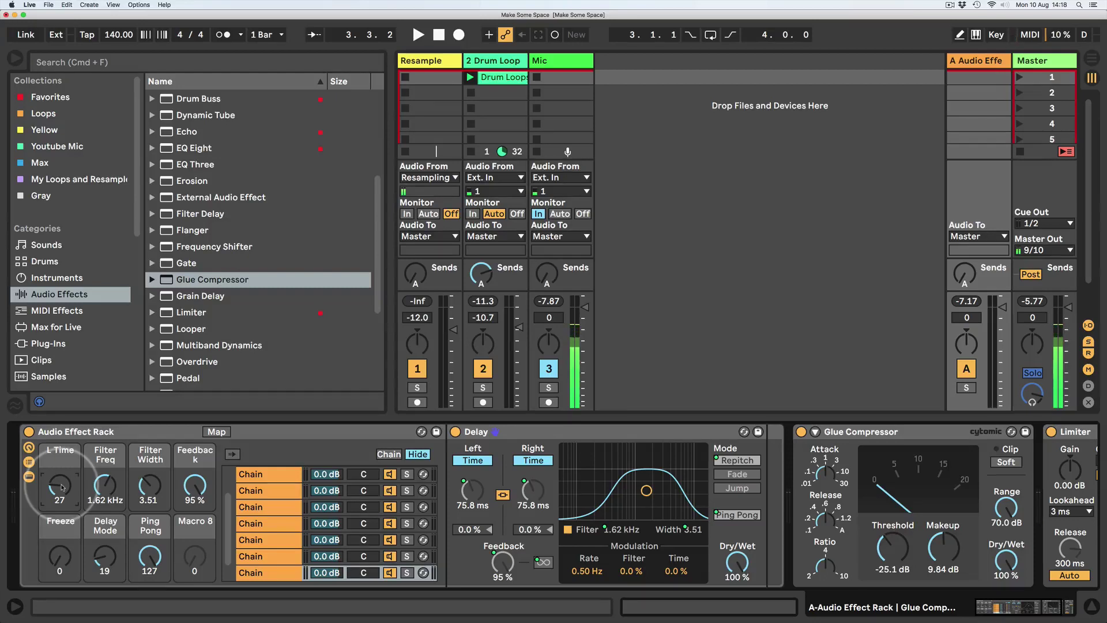
key("space")
left_click_drag(61, 487, 104, 497)
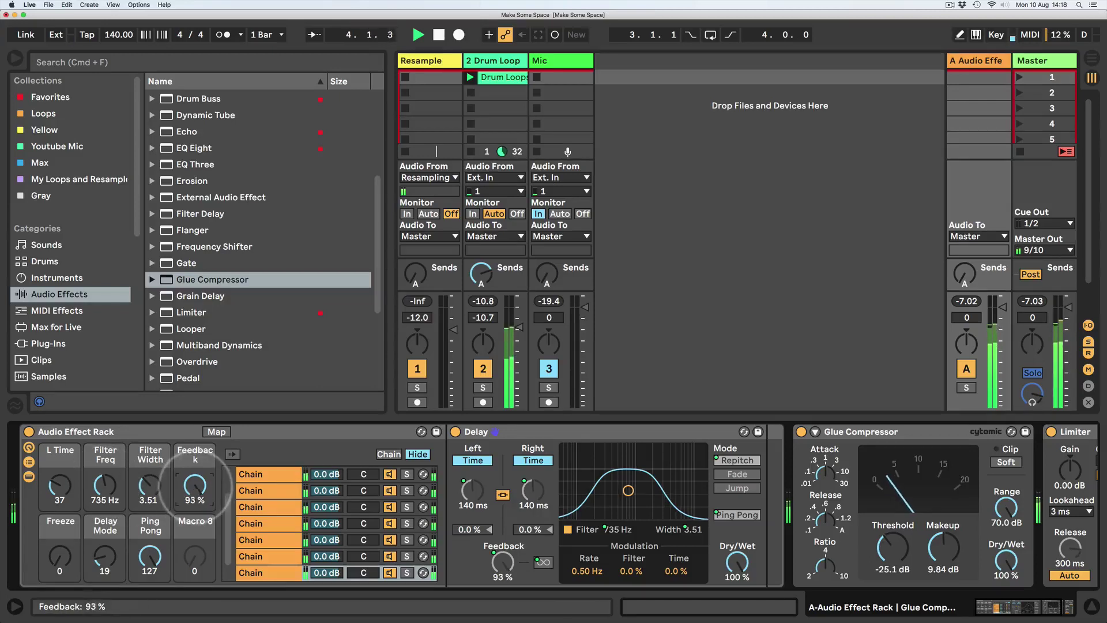
Lower the Feedback macro to 22 % and sweep the L Time macro, ending at 23
left_click_drag(195, 480, 195, 484)
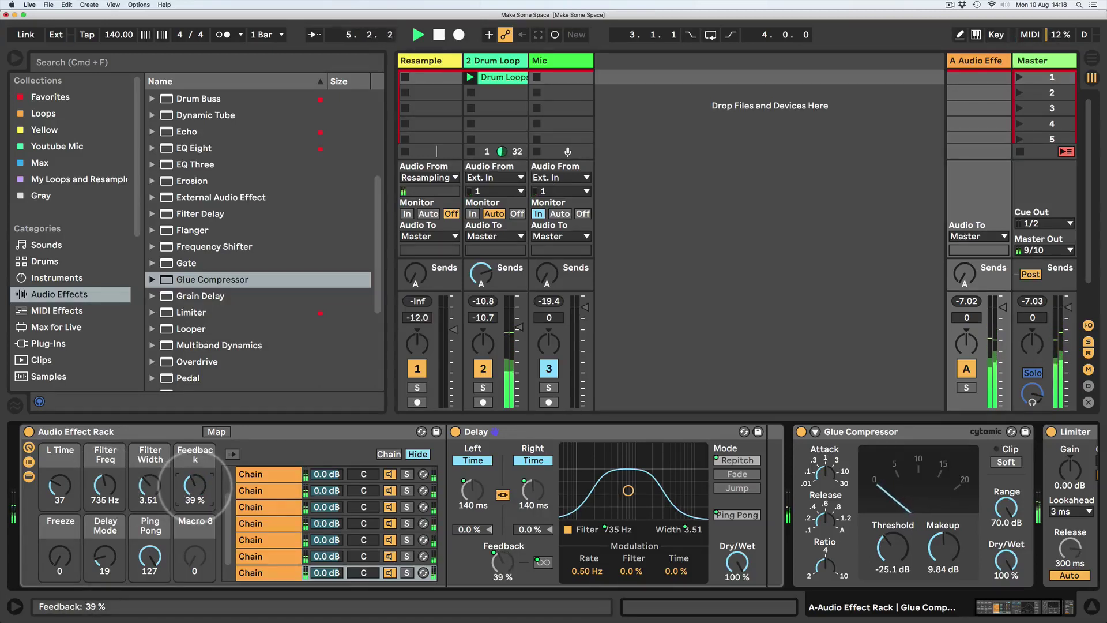
left_click_drag(195, 484, 195, 488)
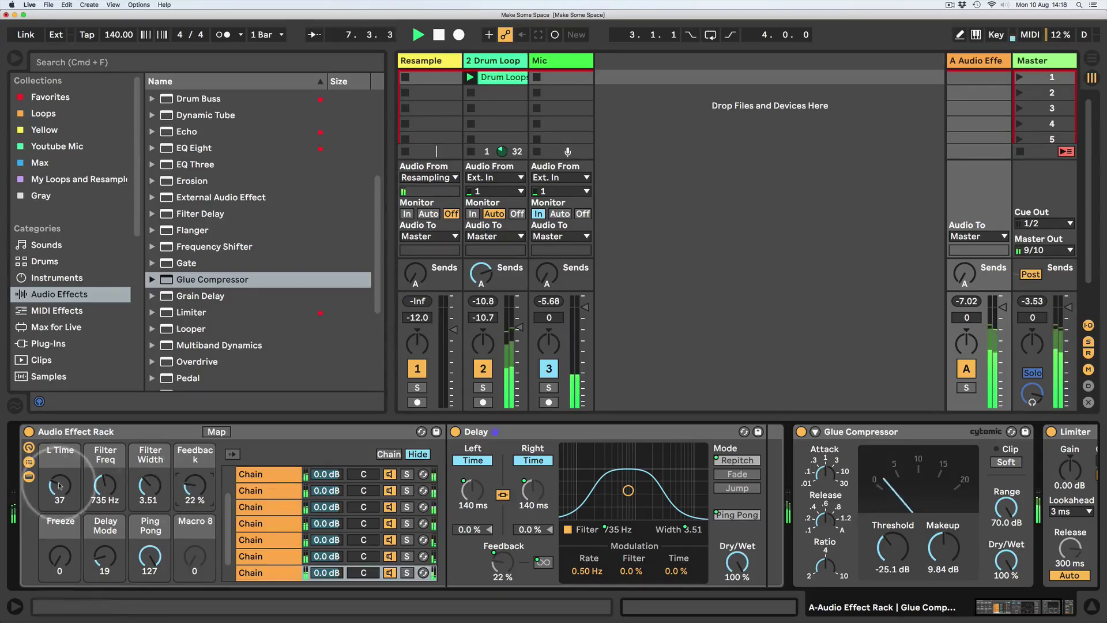
left_click_drag(57, 481, 58, 484)
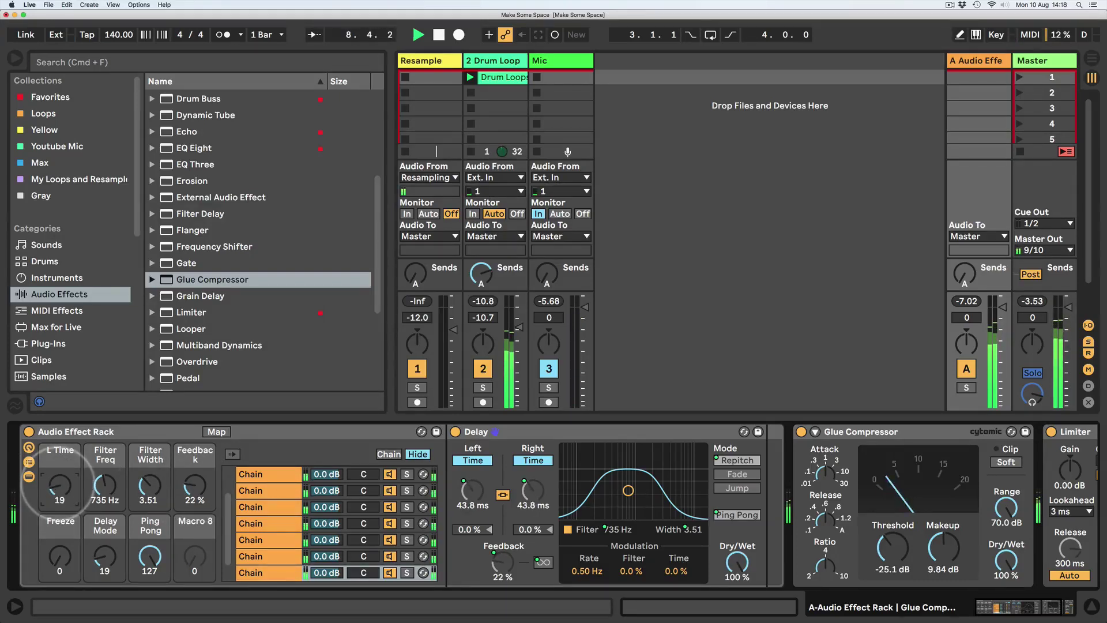
Set the Feedback macro to 81 %, Filter Freq to 1.34 kHz and Delay Mode to 36 for Fade mode
left_click_drag(195, 485, 193, 478)
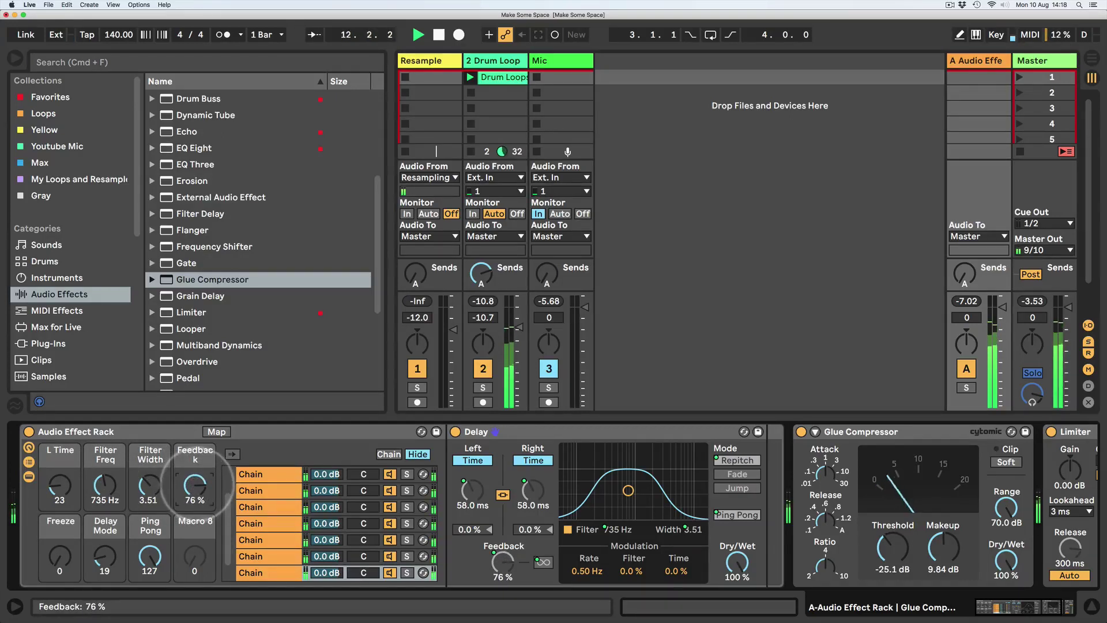
left_click_drag(195, 485, 195, 483)
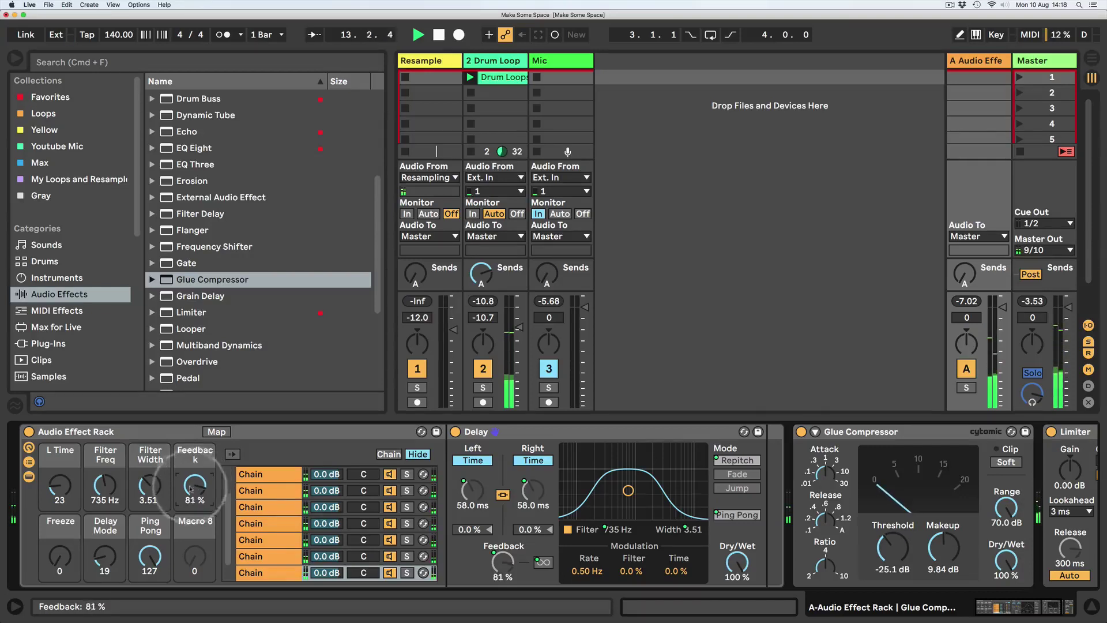
left_click_drag(105, 485, 104, 484)
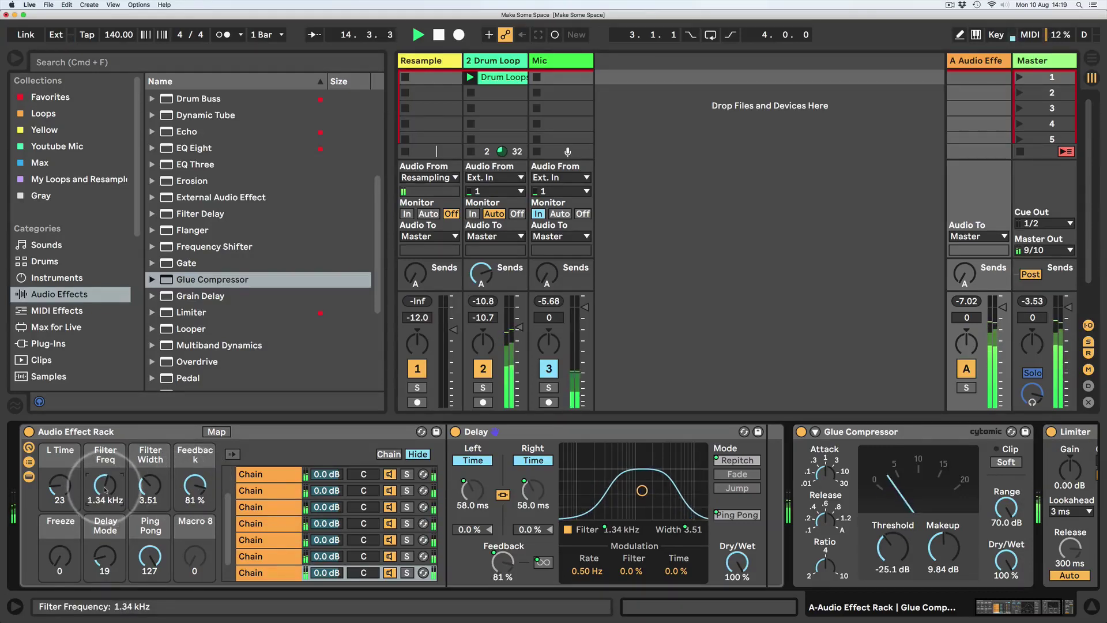
left_click_drag(104, 560, 104, 557)
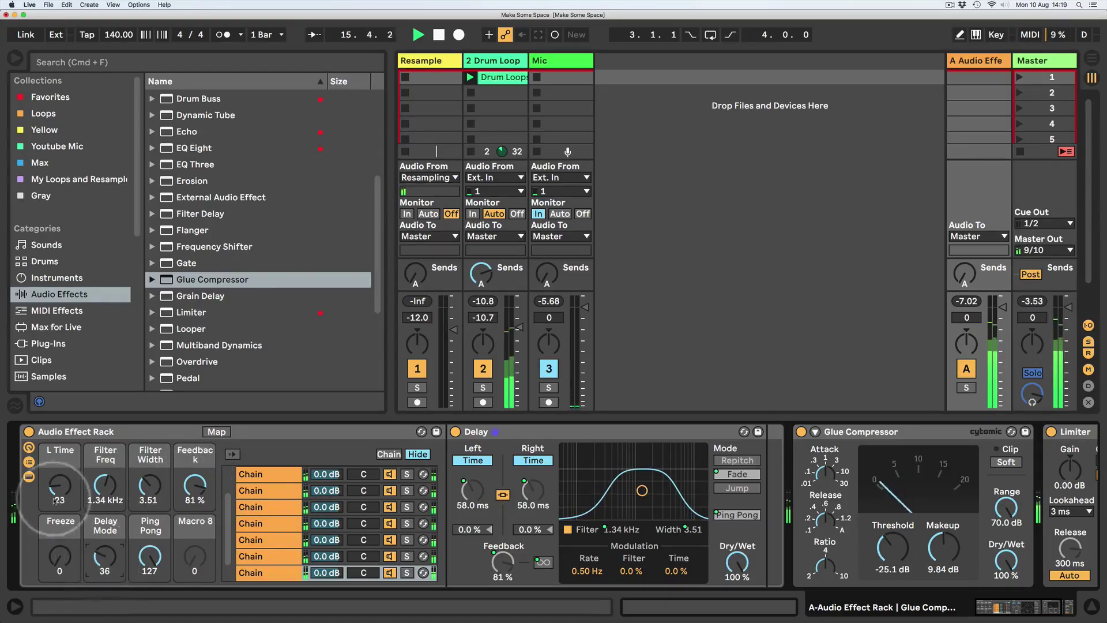
Sweep the L Time macro with Freeze turned up partway through, ending with L Time at 25 and Freeze at 0
left_click_drag(60, 485, 59, 484)
left_click_drag(60, 557, 59, 548)
left_click_drag(58, 485, 51, 495)
left_click_drag(59, 555, 59, 565)
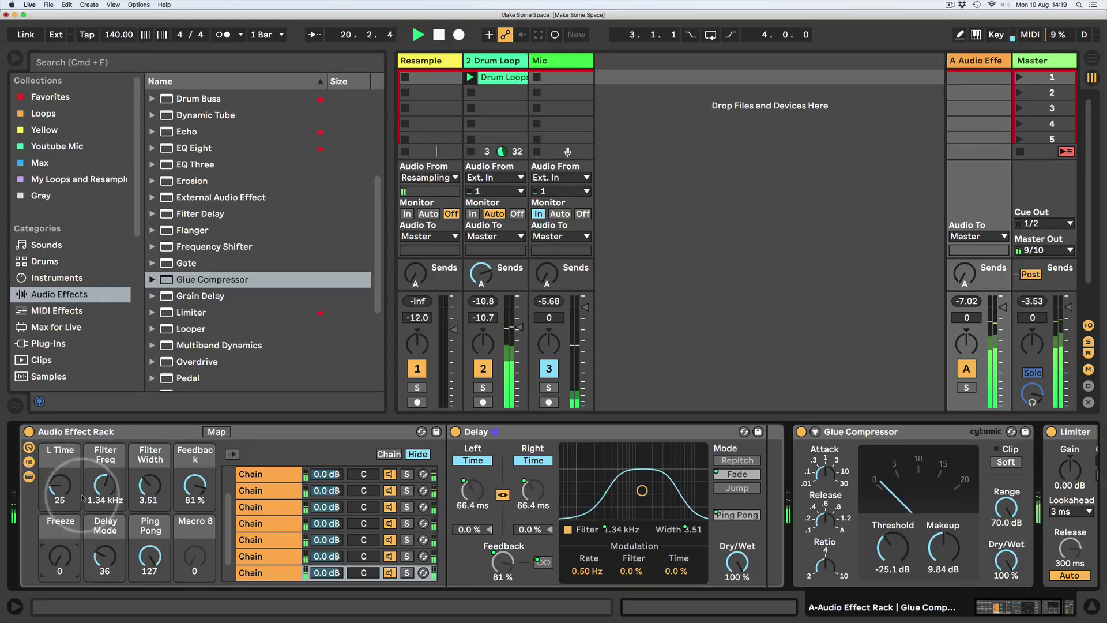
Set the L Time macro to 20, Filter Width to 3.78, Filter Freq to 2.34 kHz and Feedback to 95 %
left_click_drag(76, 479, 77, 475)
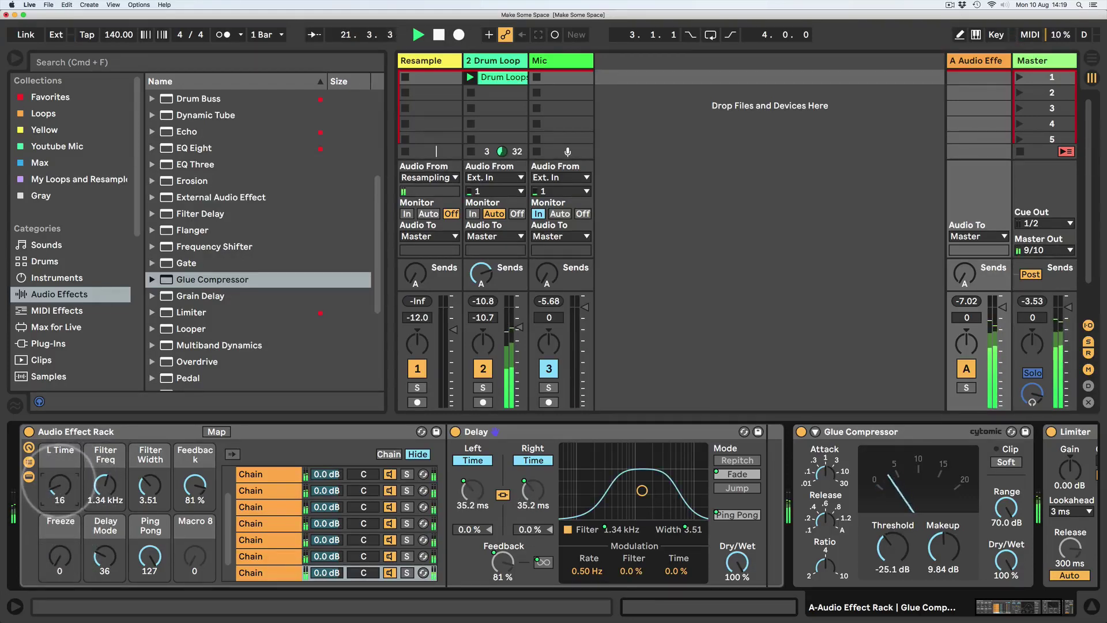
mouse_move(159, 485)
left_mouse_down()
mouse_move(159, 477)
mouse_move(104, 494)
mouse_move(56, 491)
mouse_move(56, 482)
mouse_move(105, 476)
mouse_move(150, 492)
left_mouse_up()
left_click_drag(104, 484, 102, 476)
left_click_drag(197, 494, 197, 490)
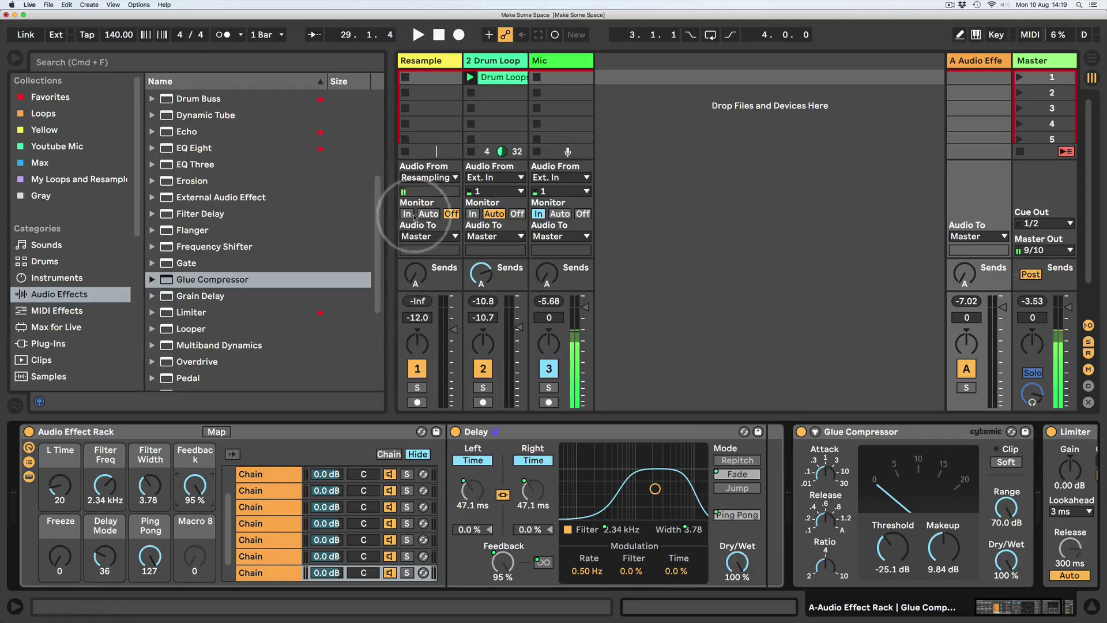
Insert Erosion before the Glue Compressor and, with playback running, set its Freq to 12.9 kHz and Amount to 93.3
left_click_drag(171, 186, 791, 507)
left_click_drag(869, 526, 874, 460)
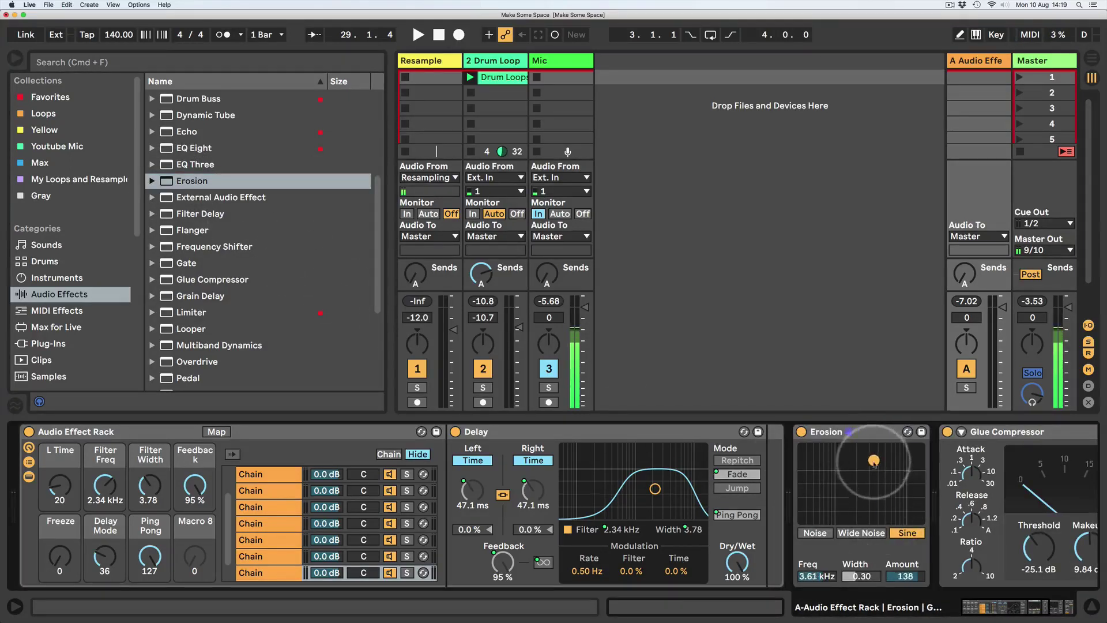
key("space")
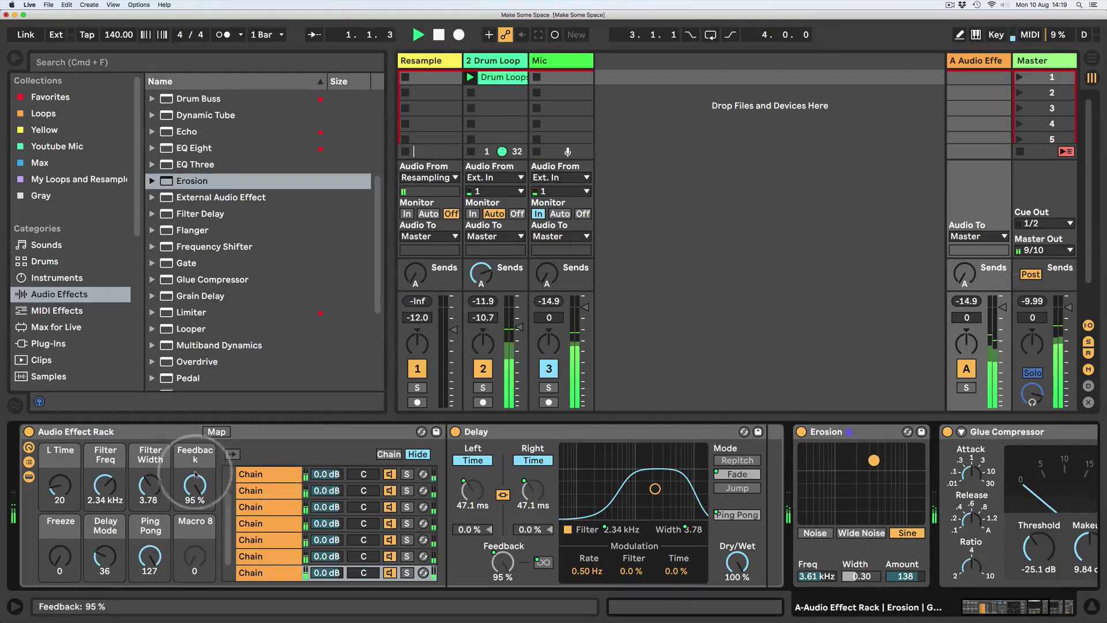
left_click_drag(873, 459, 910, 470)
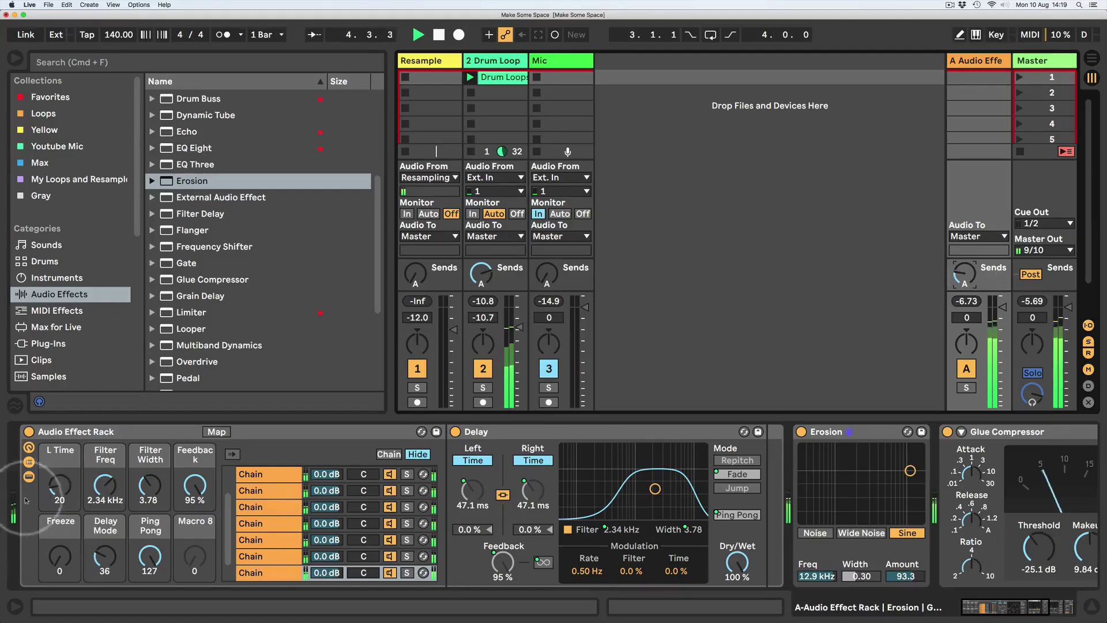
Sweep the L Time macro up to 87 and down to 21, adjusting Erosion to 7.47 kHz and Amount 159 along the way
left_click_drag(61, 500, 55, 488)
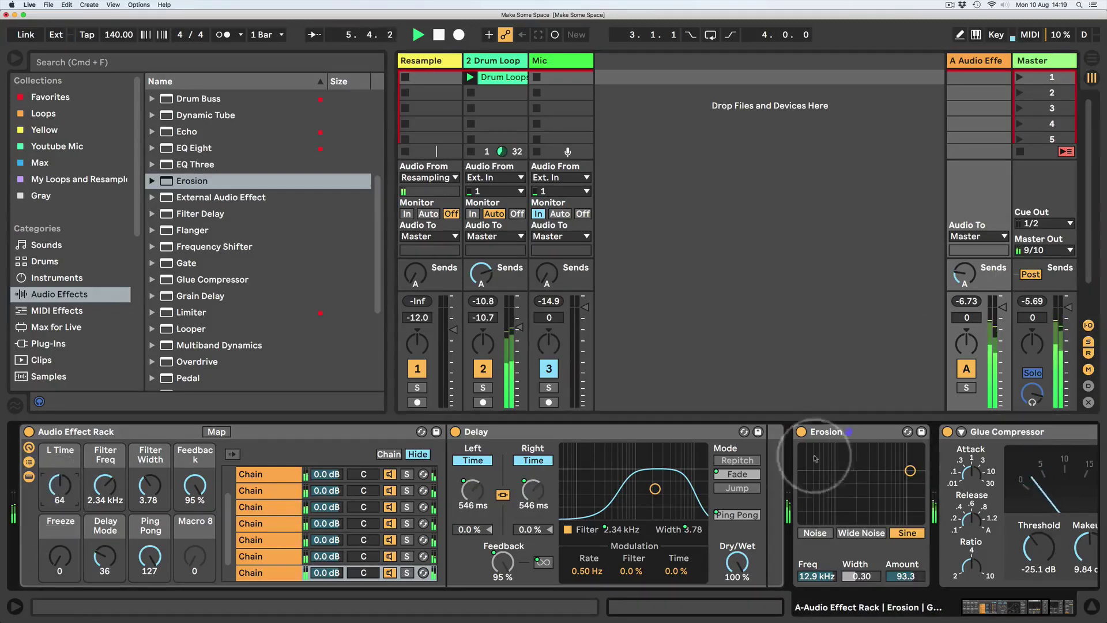
mouse_move(909, 470)
left_mouse_down()
mouse_move(853, 467)
mouse_move(894, 456)
left_mouse_up()
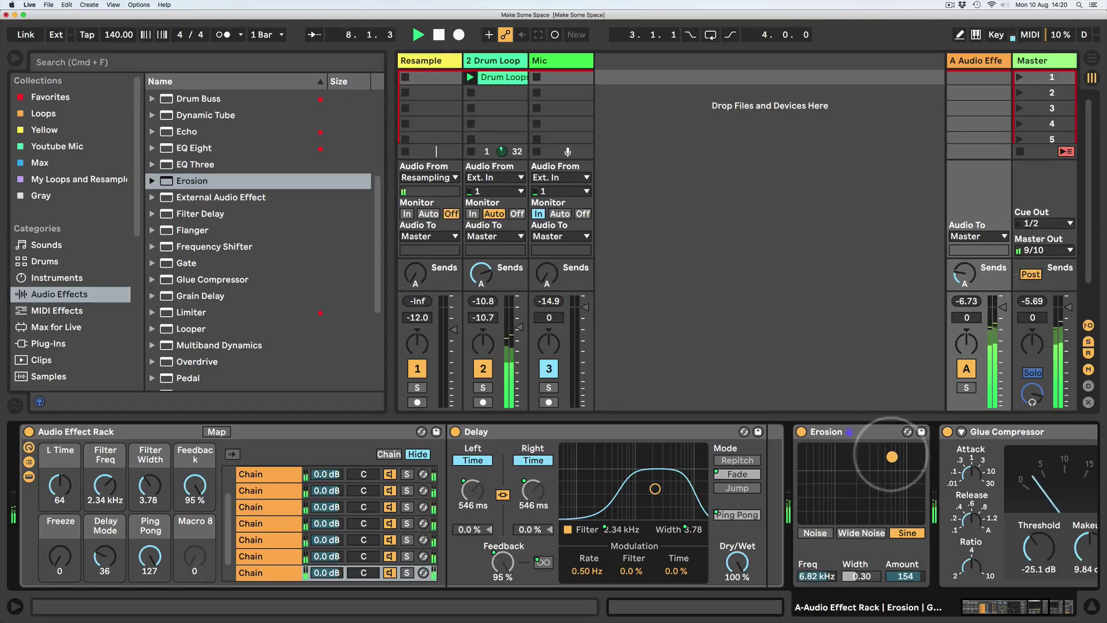
left_click_drag(60, 489, 59, 486)
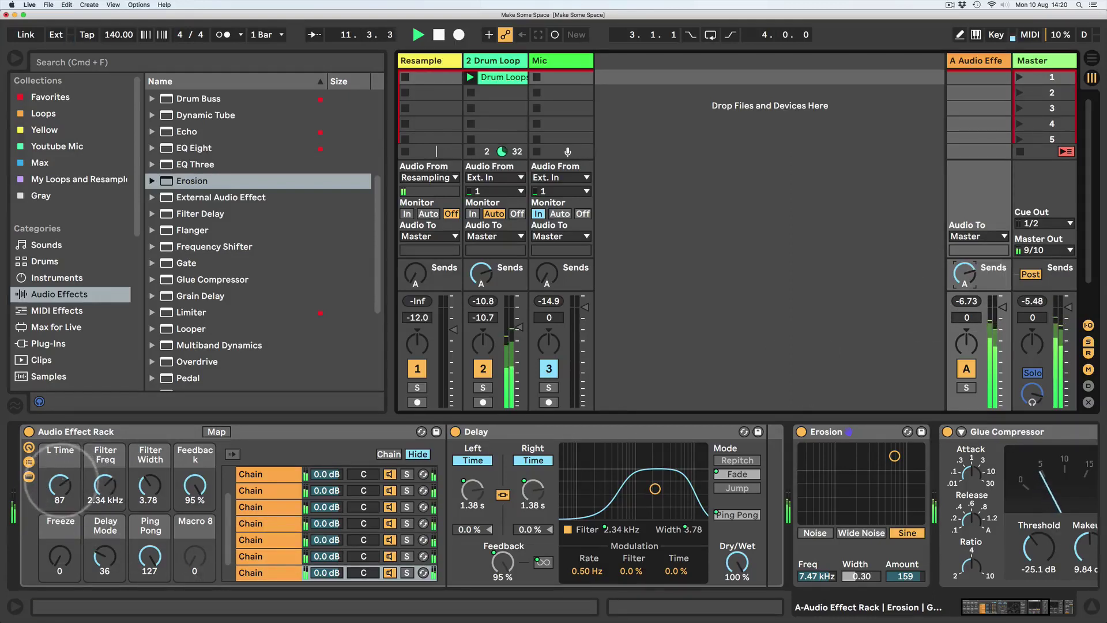
left_click_drag(60, 488, 59, 496)
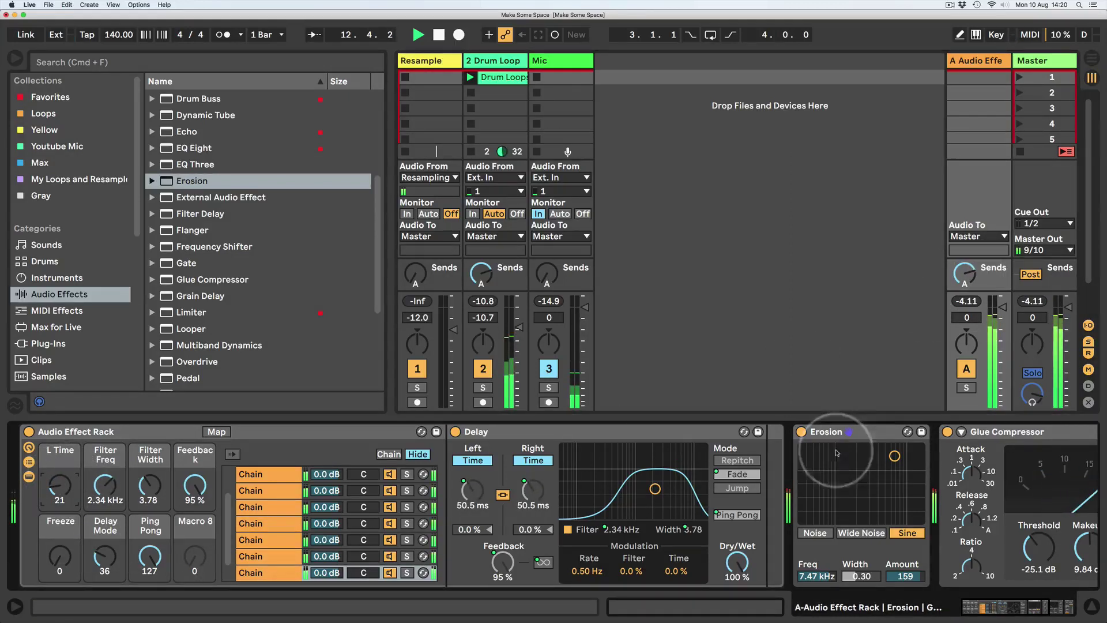
Set Erosion to 1.54 kHz with Amount 40.7, and delete the device from the return track
left_click_drag(895, 456, 848, 479)
left_click(854, 433)
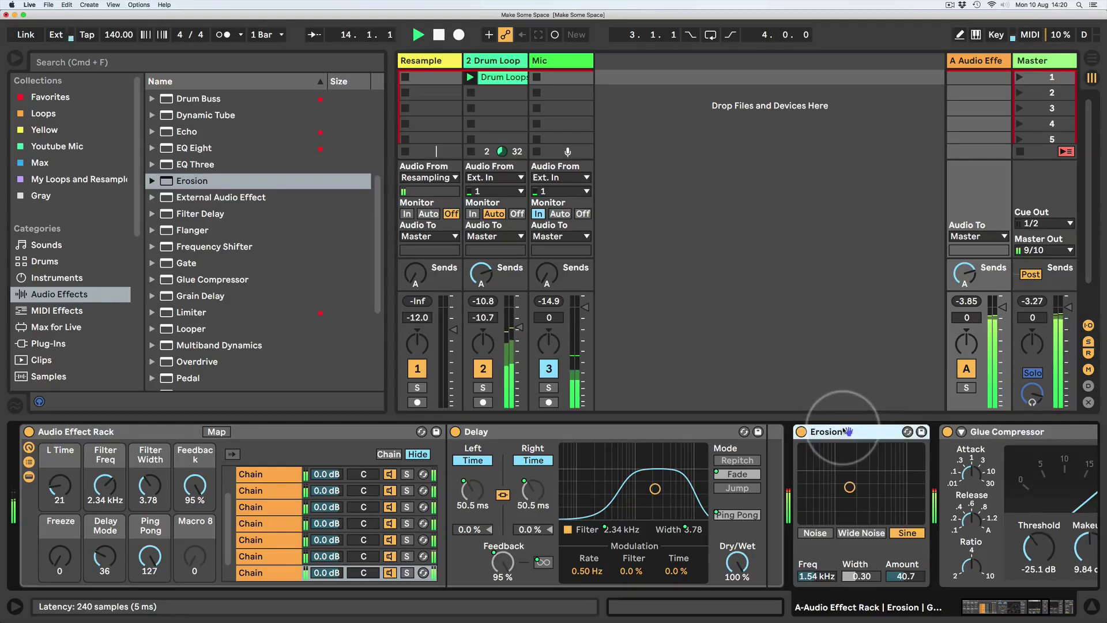
key("Delete")
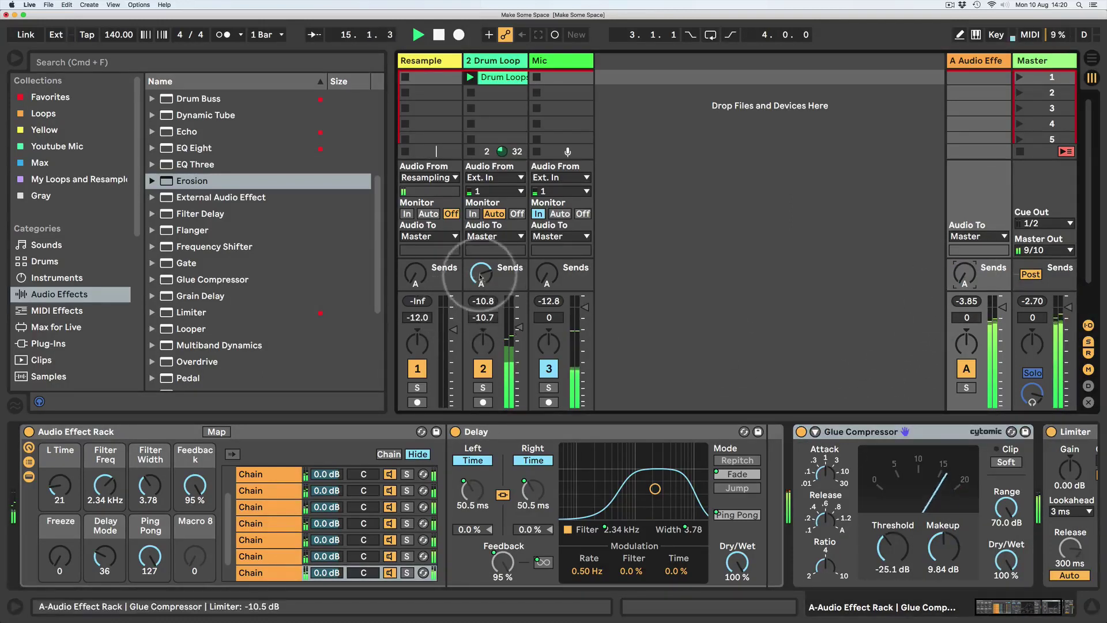
Set the Drum Loop track's volume to -6.6 dB and insert a second return track
left_click(967, 368)
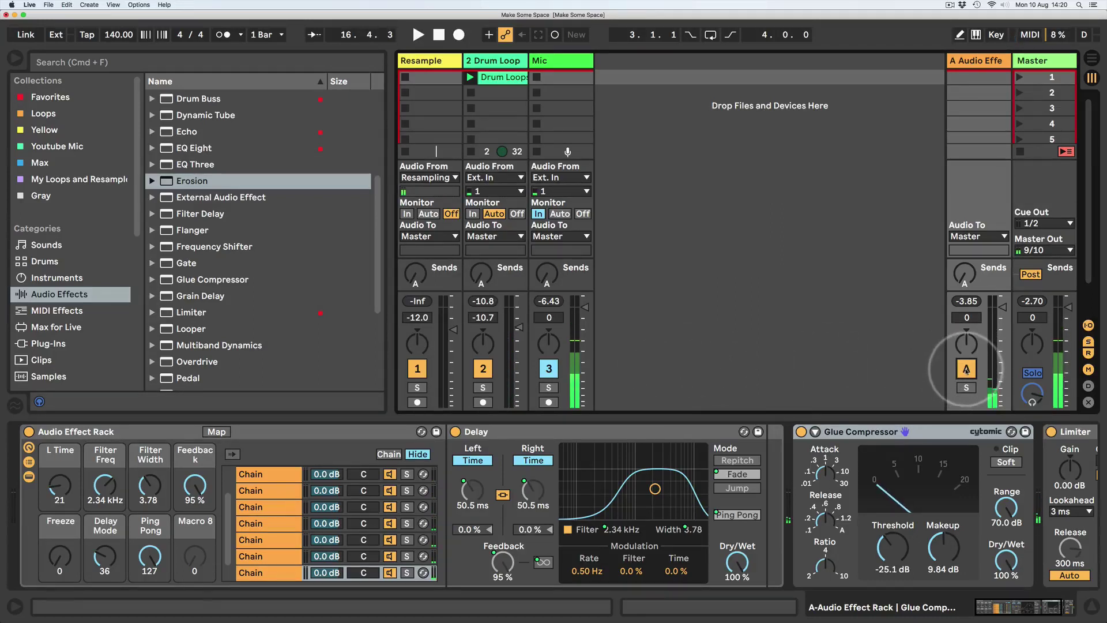
left_click_drag(518, 327, 519, 319)
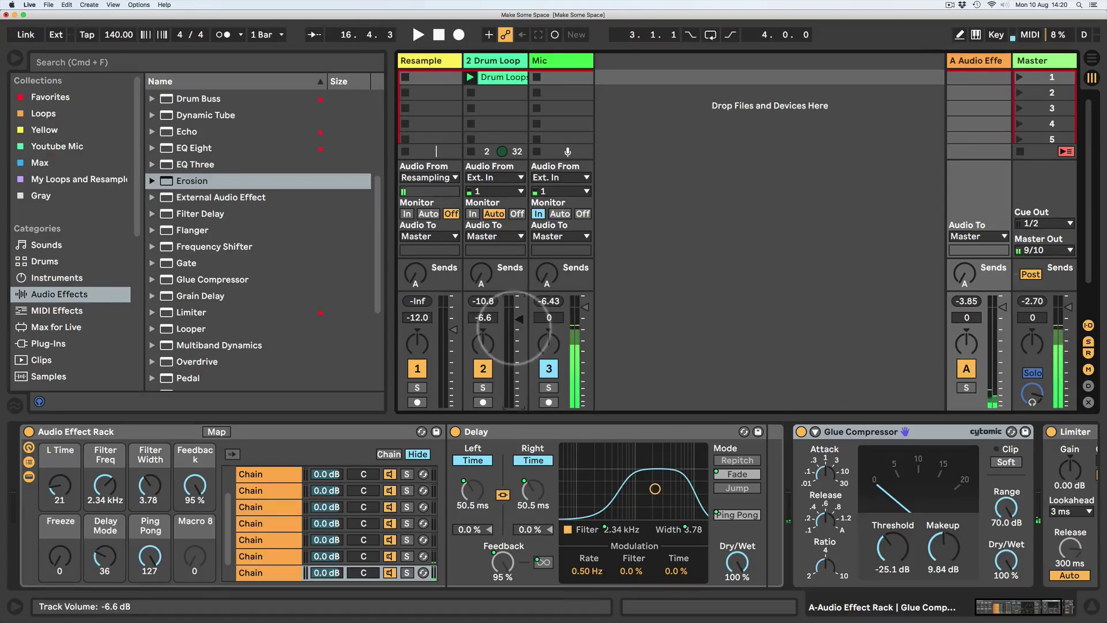
right_click(969, 58)
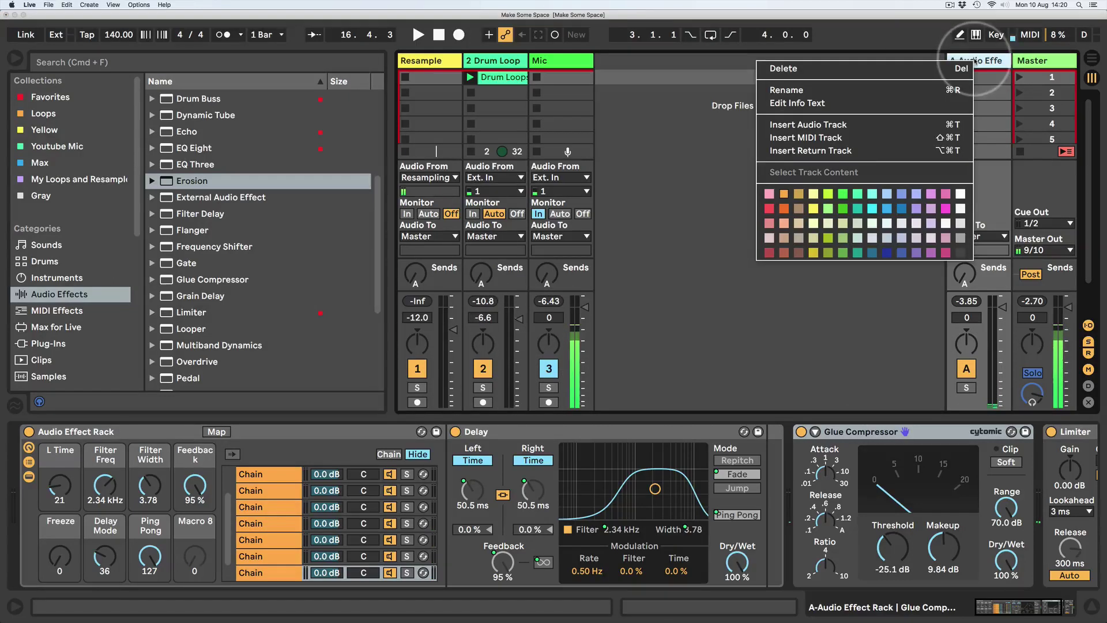
left_click(810, 150)
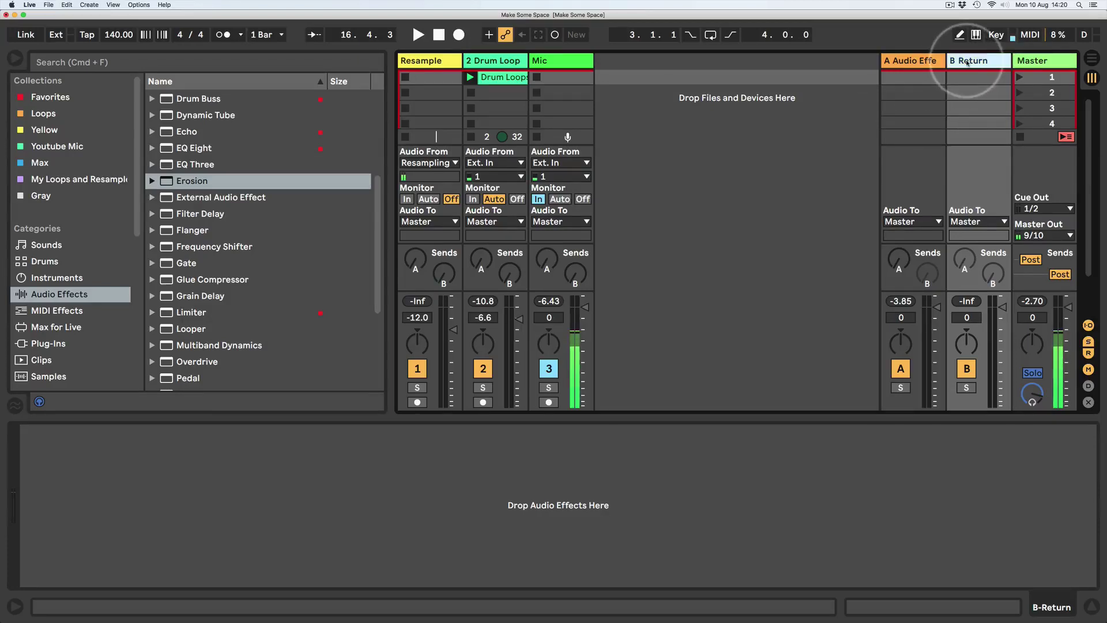
Load Grain Delay onto return track B and add a Limiter after it
left_click(171, 215)
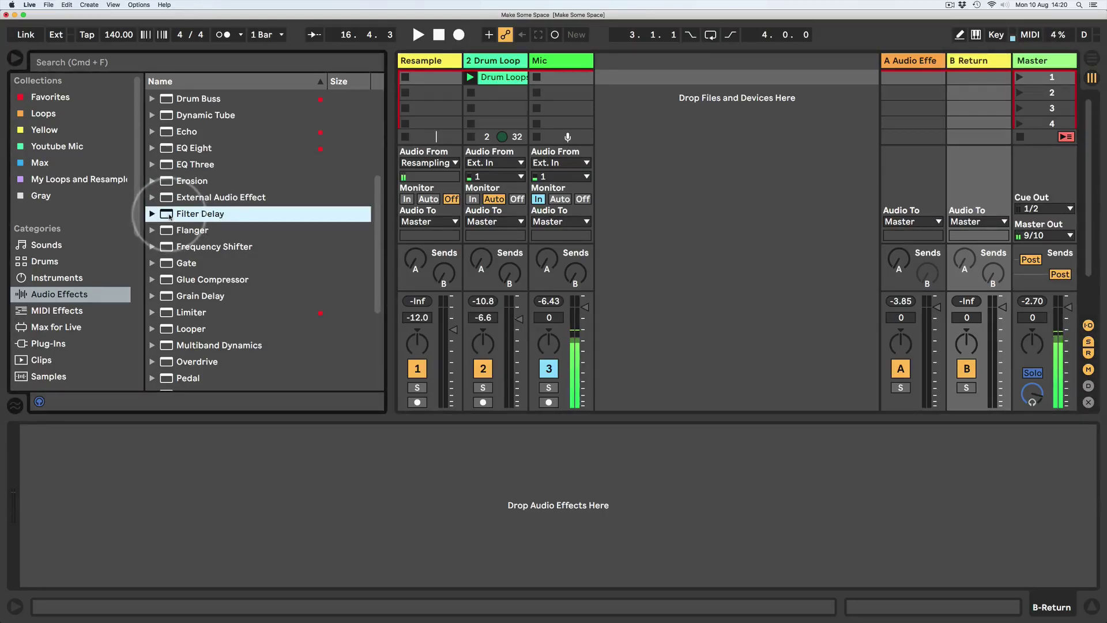
scroll(170, 217, "down", 2)
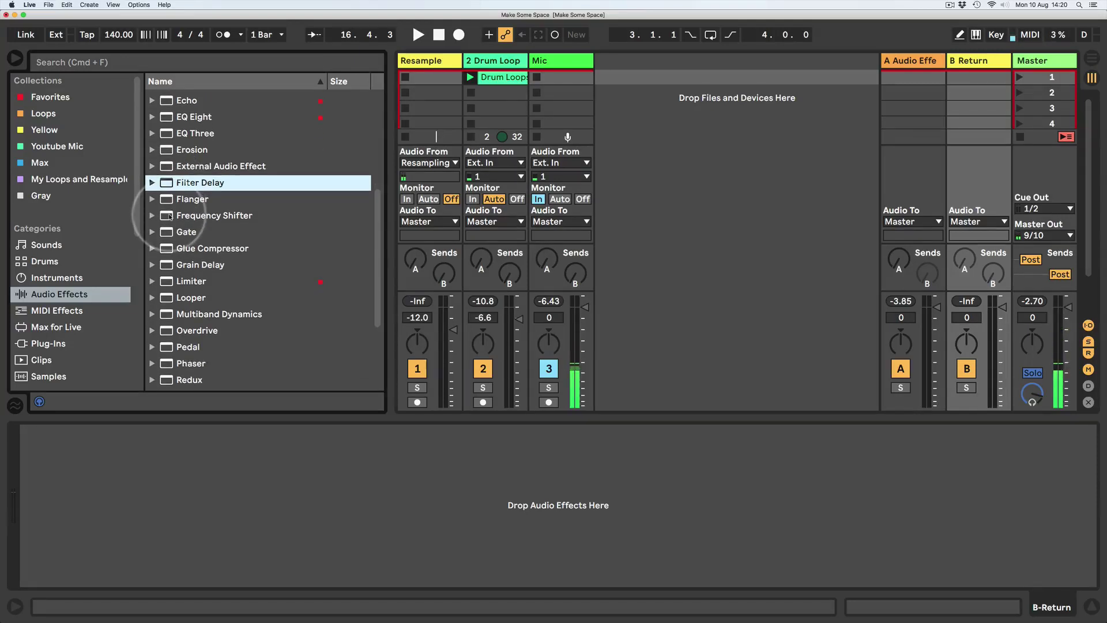
scroll(170, 216, "down", 1)
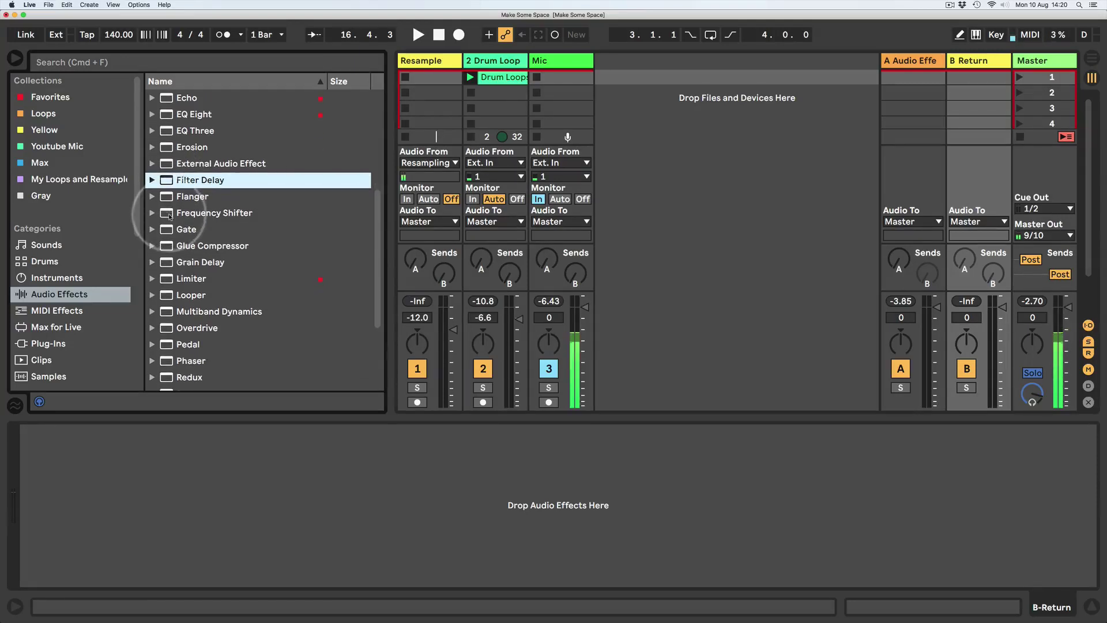
left_click(170, 261)
key("Return")
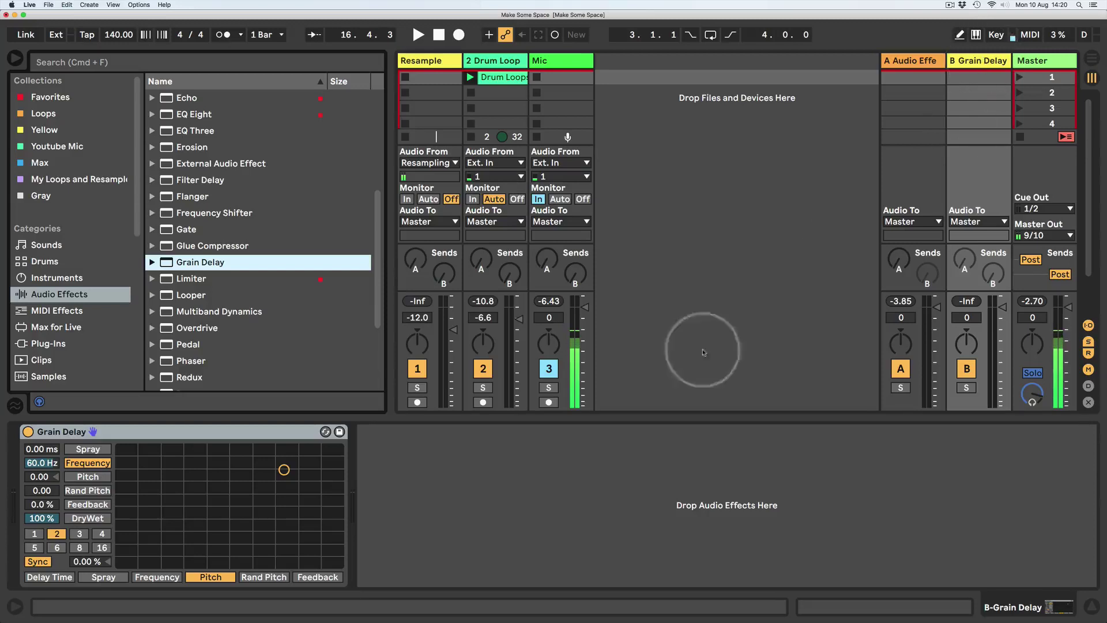
left_click(155, 435)
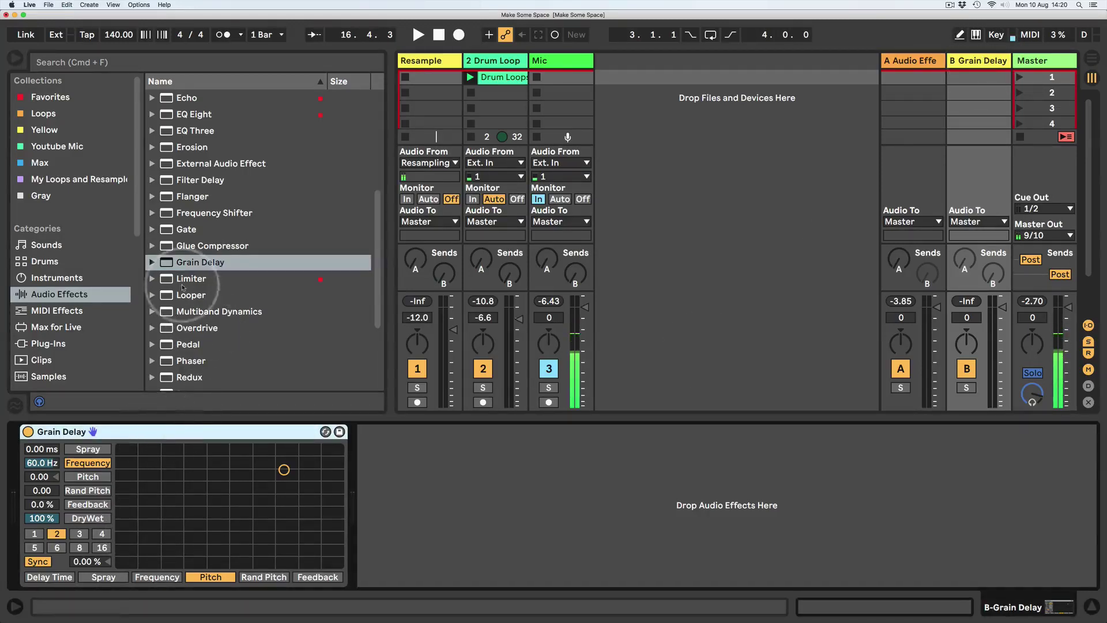
left_click_drag(191, 279, 348, 481)
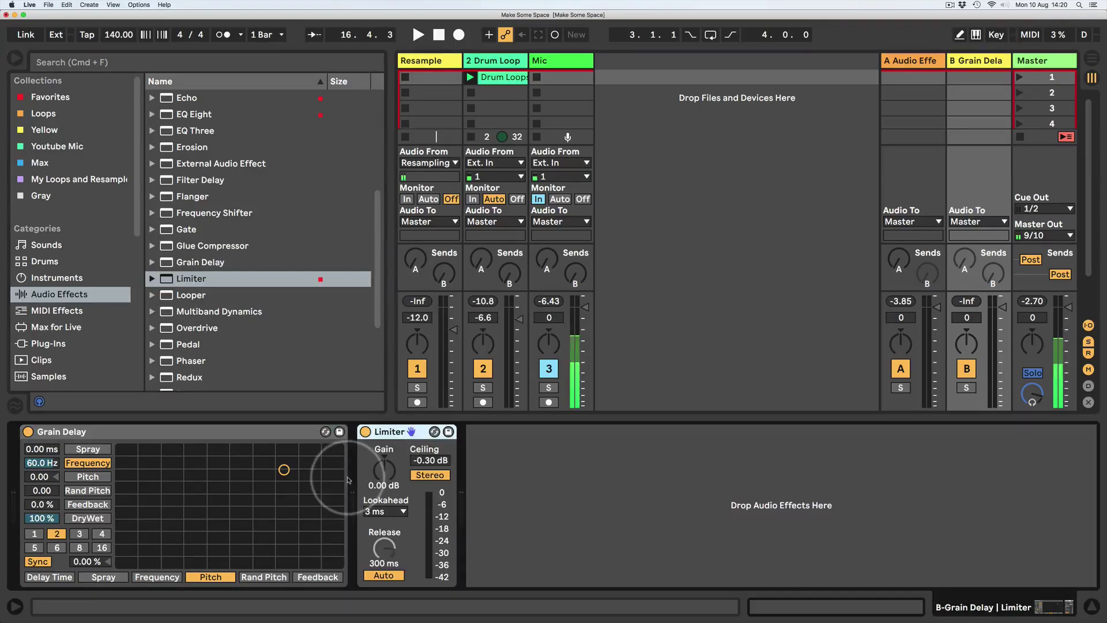
Group the Grain Delay into an Audio Effect Rack and show the rack's macro controls
left_click(118, 432)
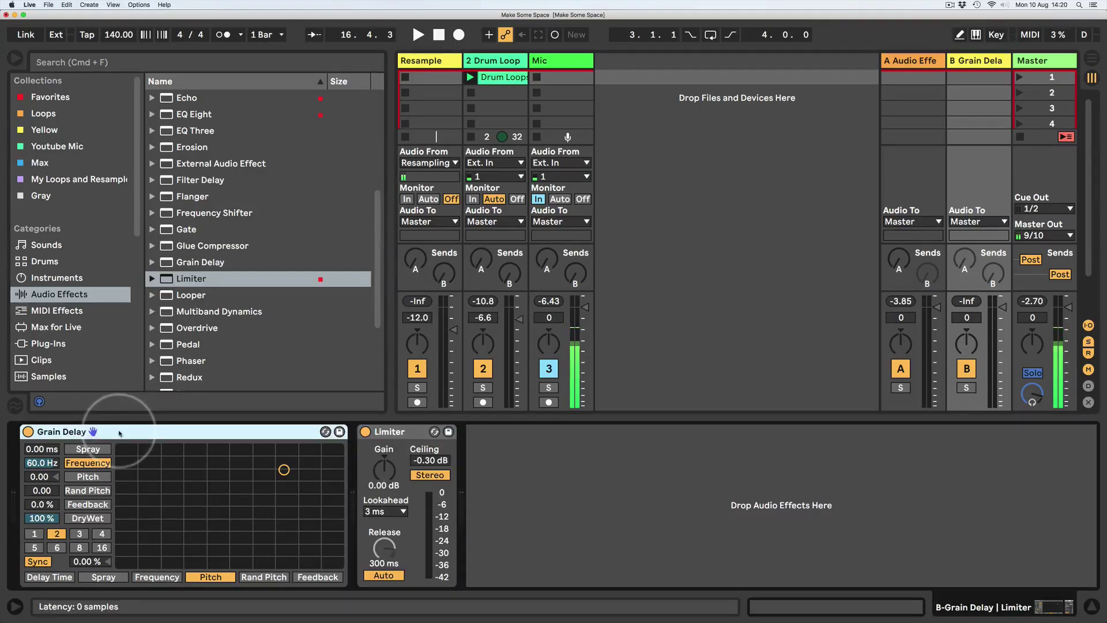
right_click(119, 433)
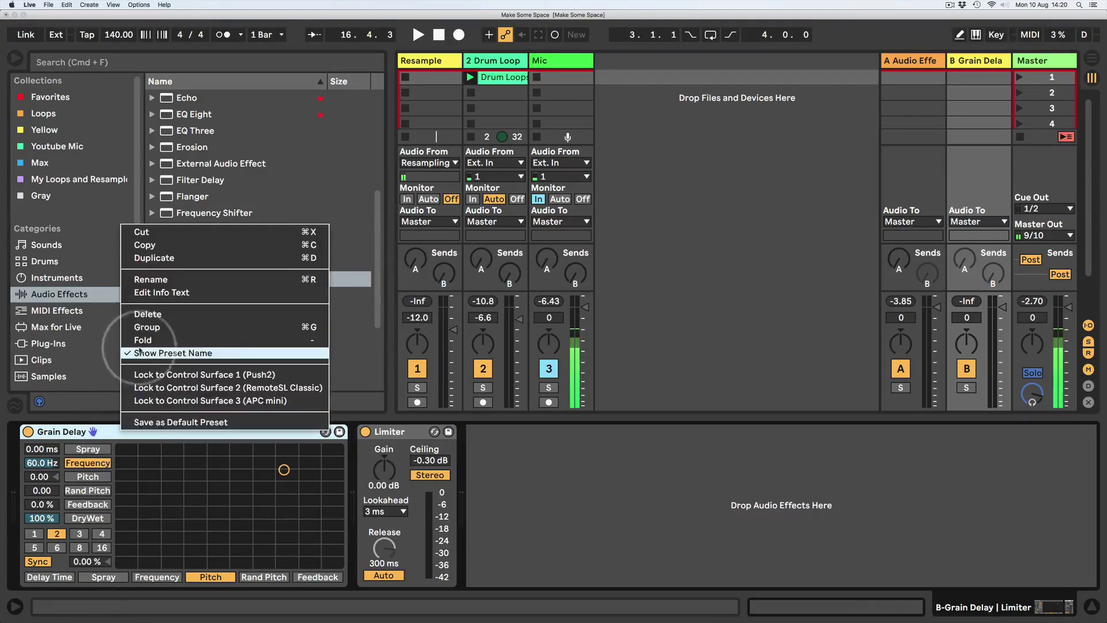
left_click(144, 327)
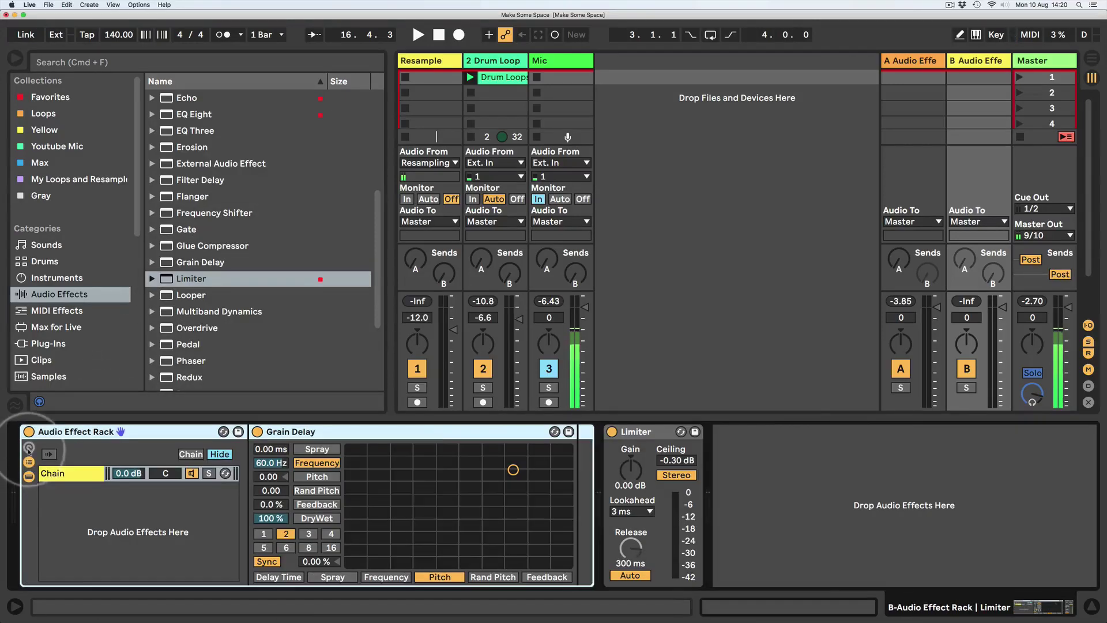
left_click(316, 473)
left_click(436, 463)
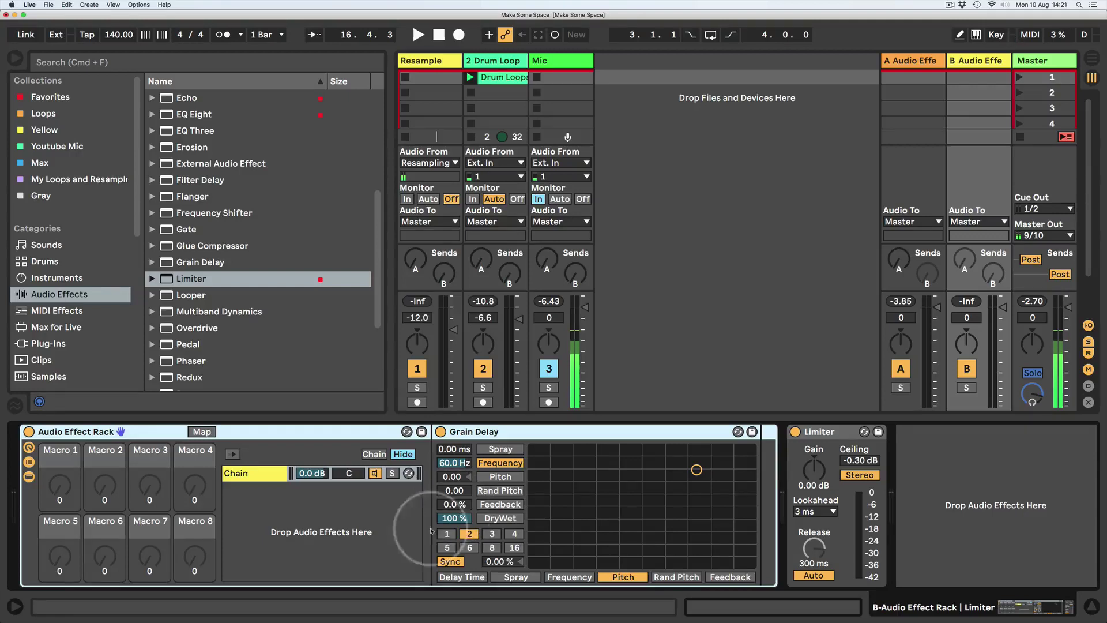
Switch the Grain Delay from Sync to Time mode, set the delay to 1.00 ms and map it to Macro 1
left_click(450, 561)
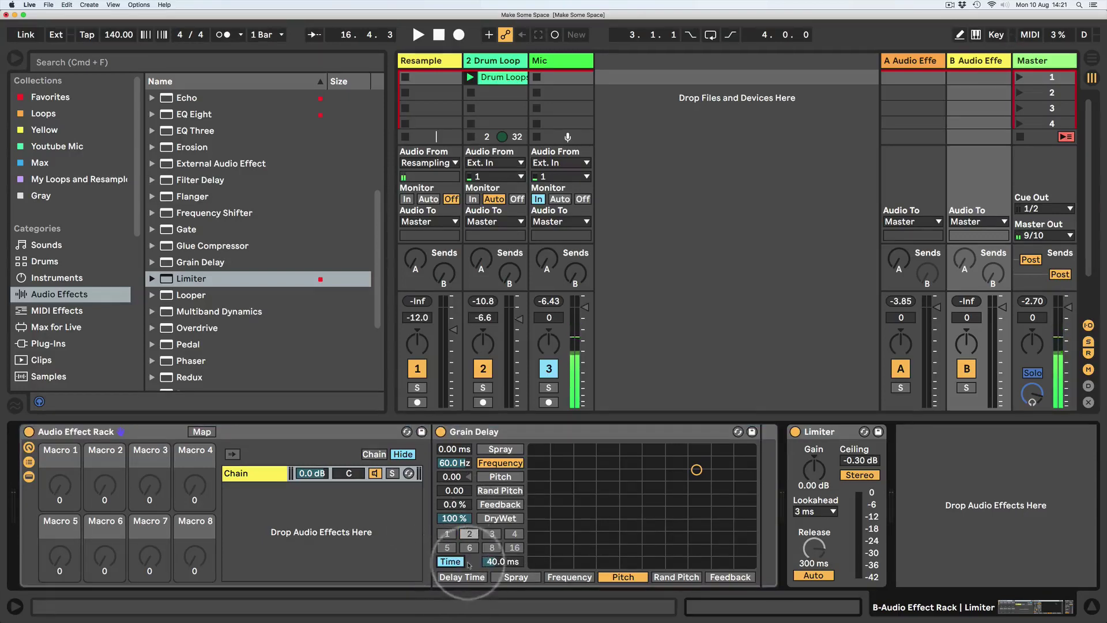
right_click(498, 562)
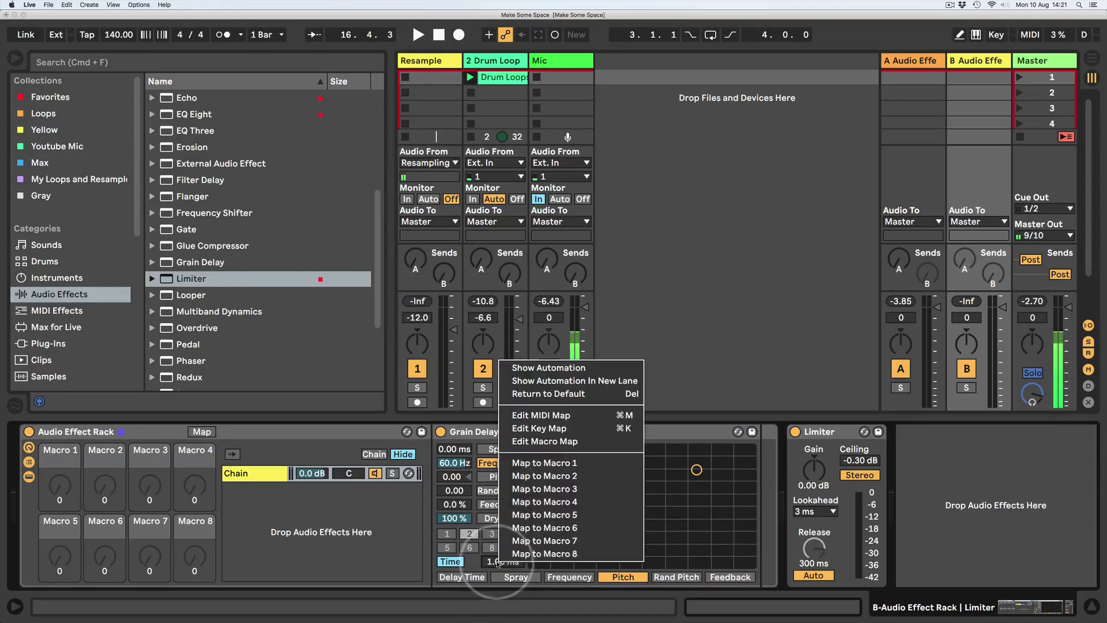
left_click(528, 461)
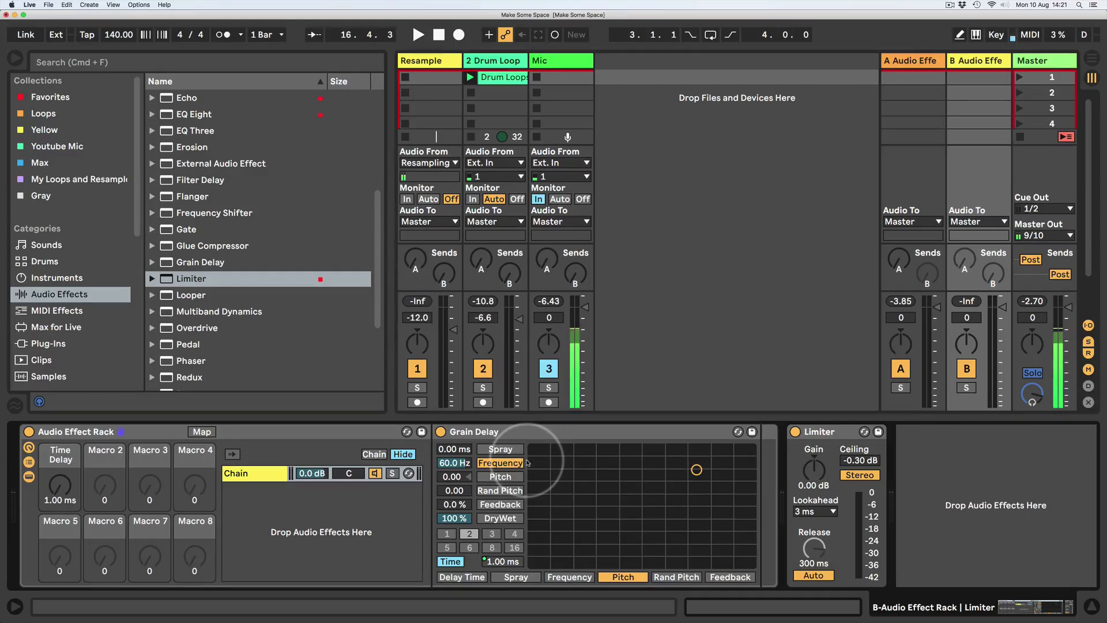
Map the Grain Delay's Feedback to Macro 2 and its Rand Pitch to Macro 3
right_click(454, 504)
left_click(481, 417)
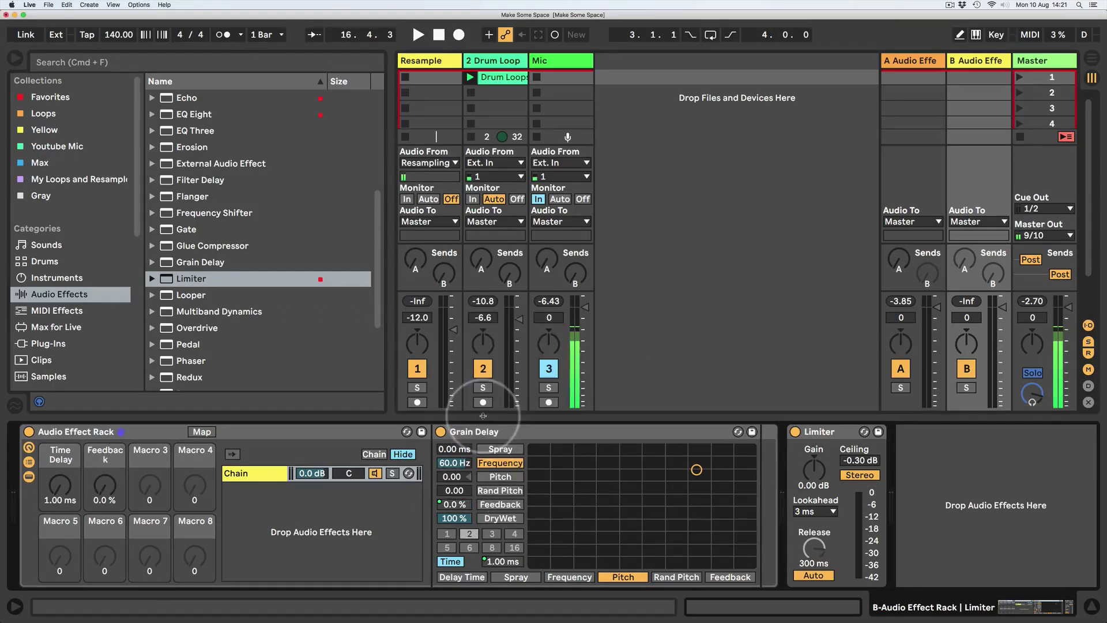
right_click(455, 491)
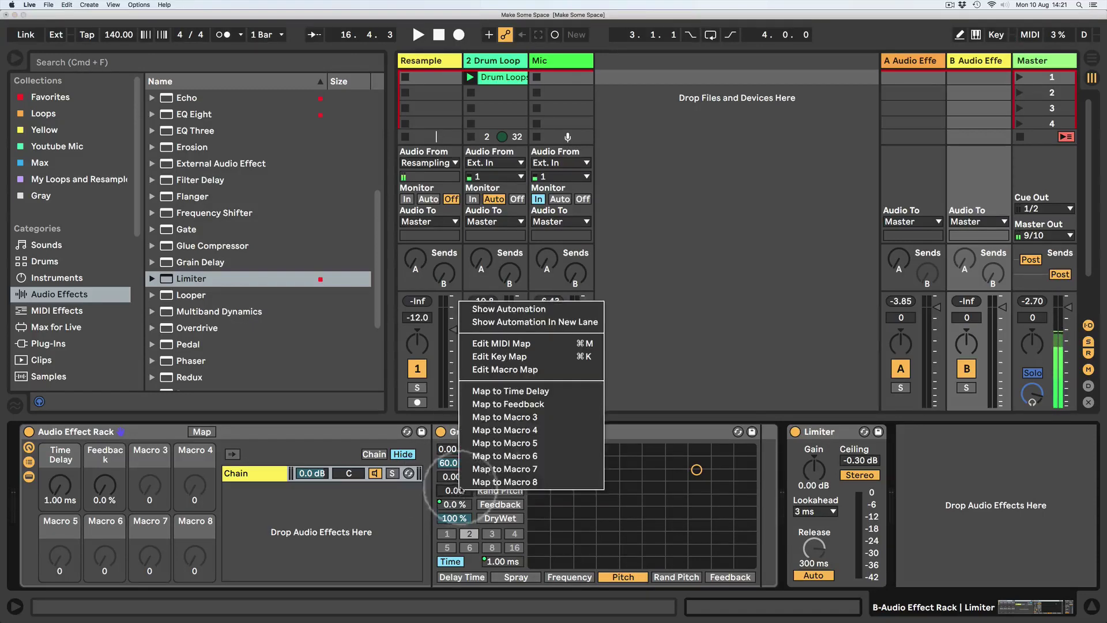
left_click(484, 416)
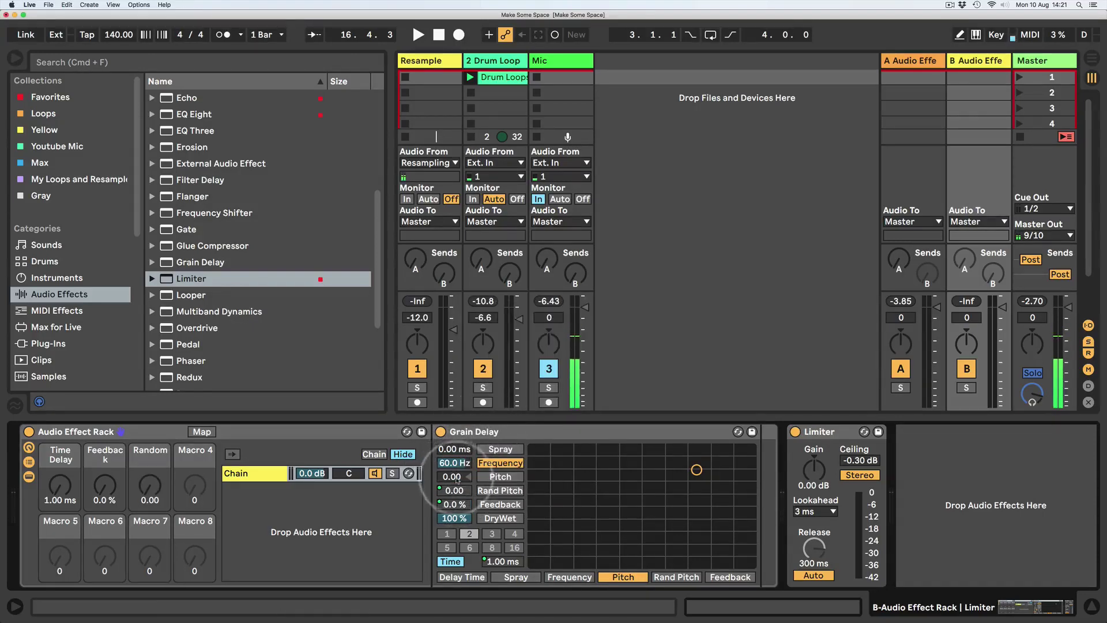
Map the Grain Delay's Pitch to Macro 4, Frequency to Macro 5 and Spray to Macro 6
right_click(453, 476)
left_click(484, 417)
right_click(463, 462)
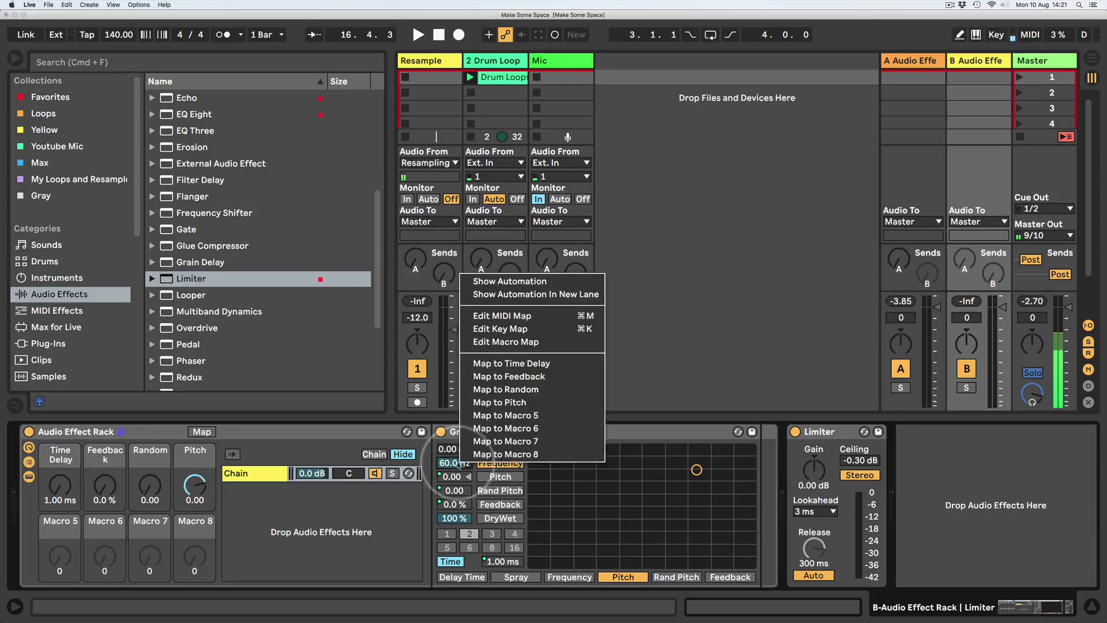
left_click(499, 415)
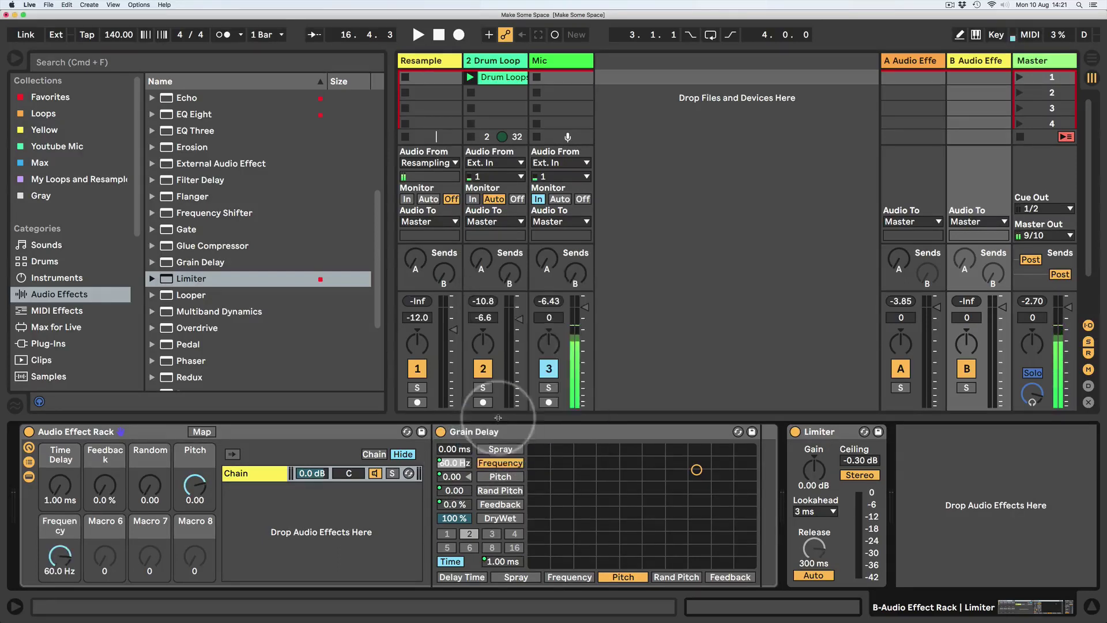
right_click(454, 449)
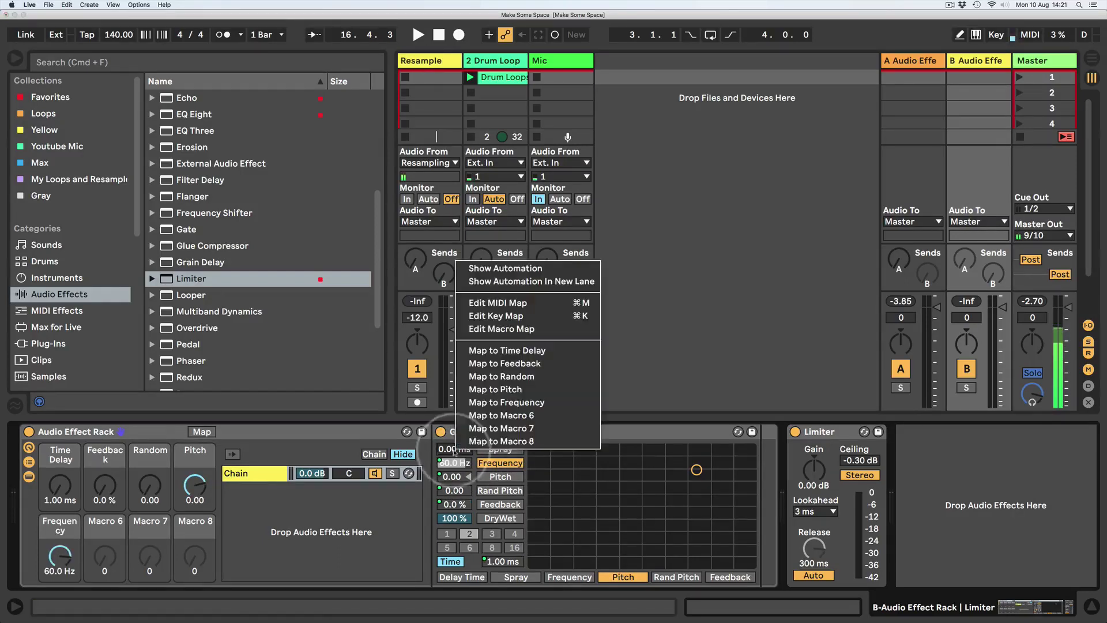
left_click(491, 416)
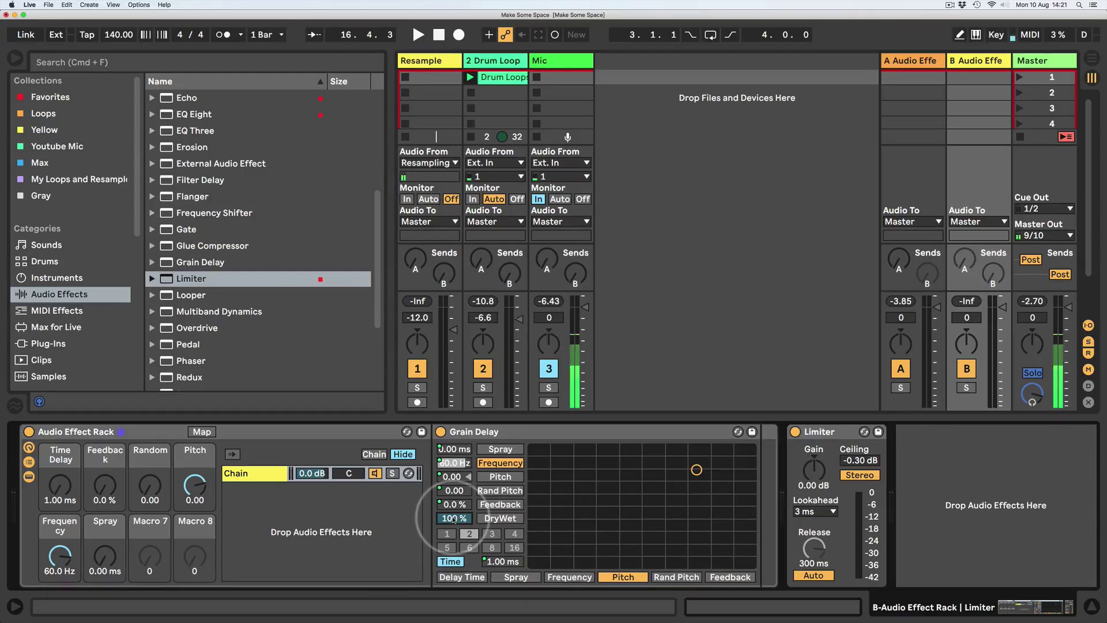
Duplicate the rack's Grain Delay chain four times to build five parallel chains
left_click(251, 474)
key("super+d")
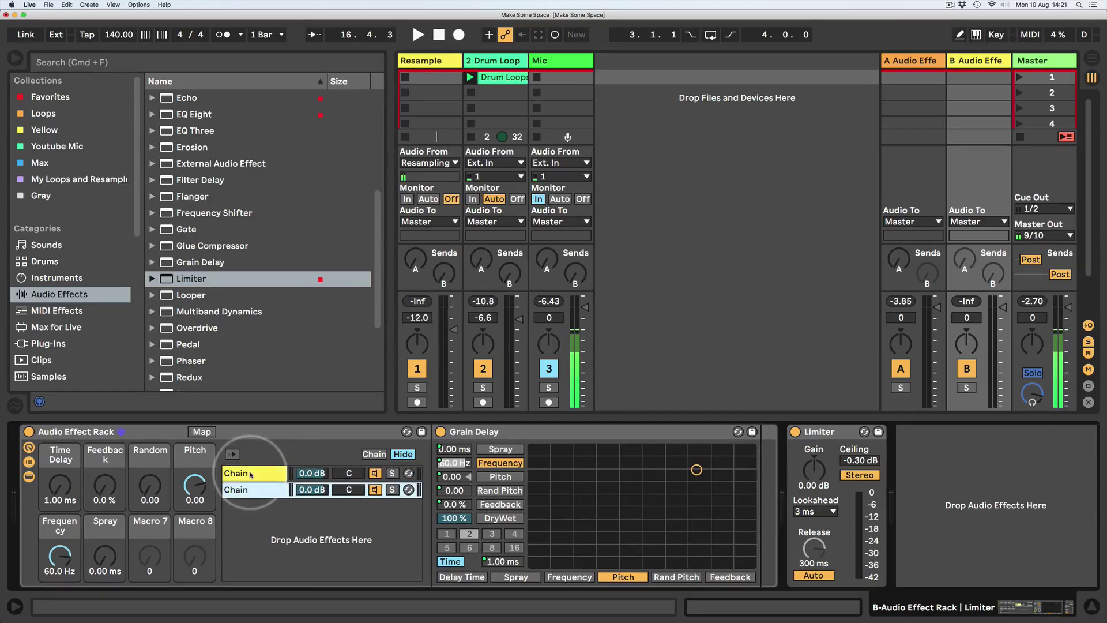
key("super+d")
key("super+d")
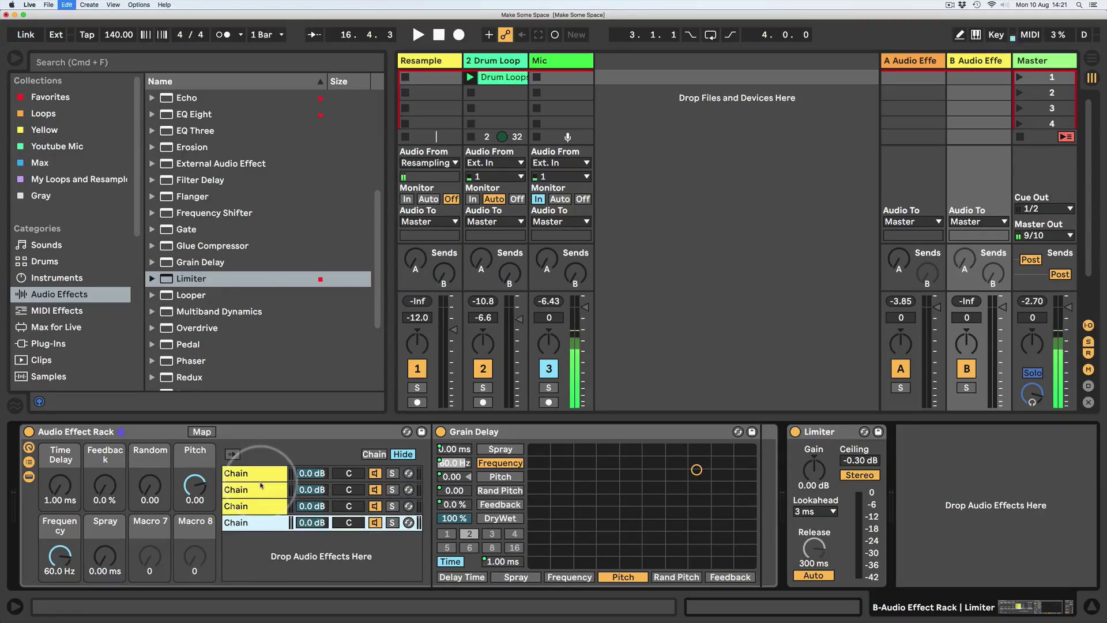
key("super+d")
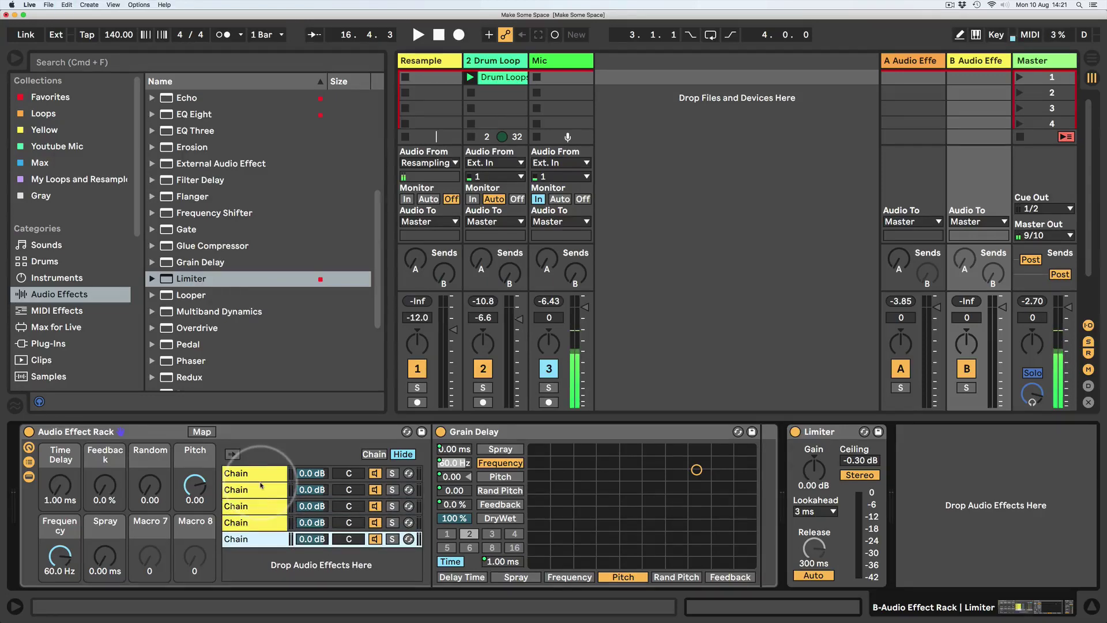
In the rack's macro mappings, set the minimum Time Delay of the second entry to 2.50 ms and the third to 3.60 ms
left_click(201, 431)
left_click(254, 489)
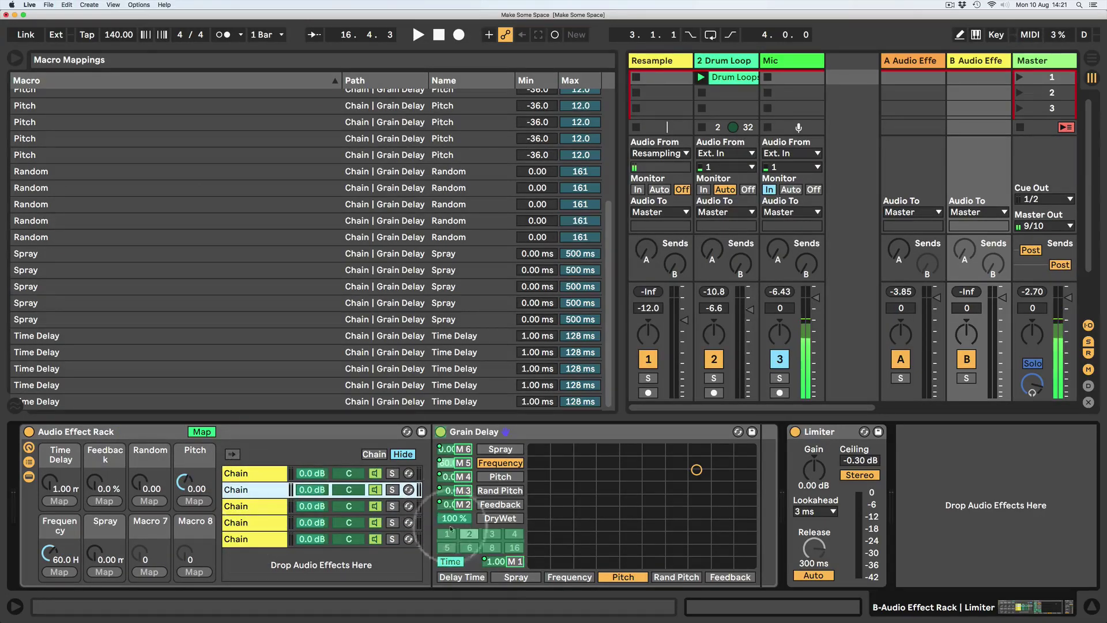
left_click(497, 561)
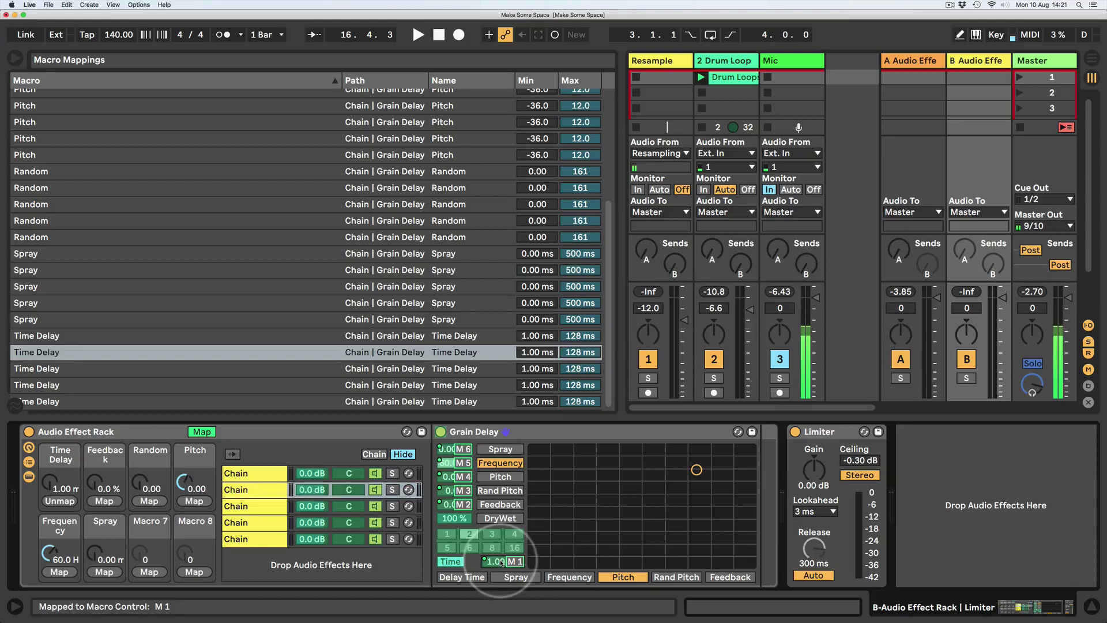
left_click(533, 352)
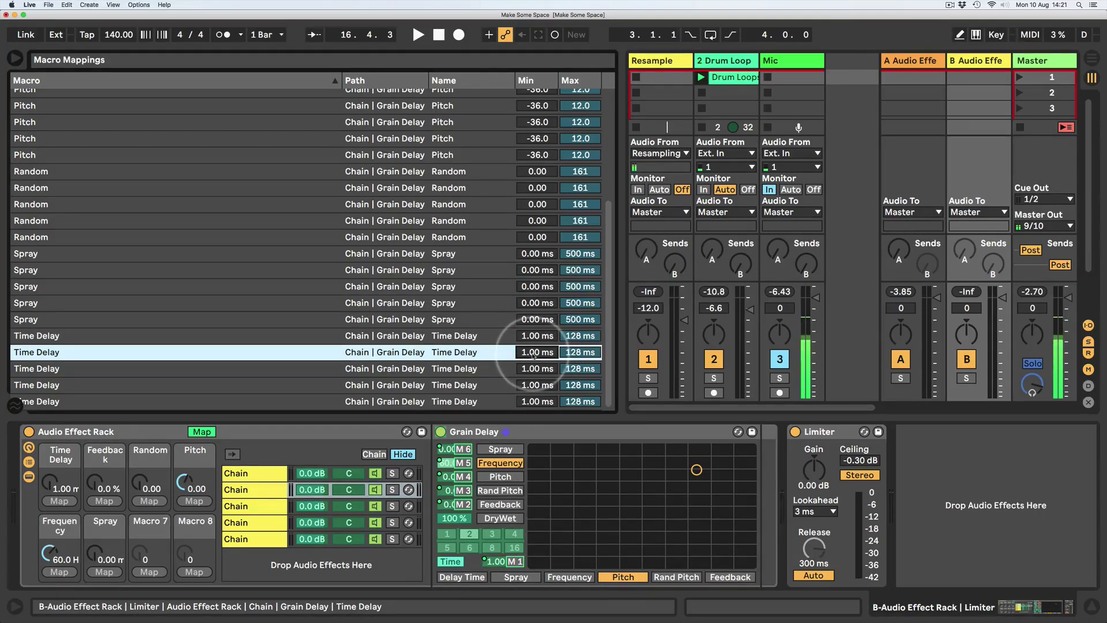
left_click(537, 369)
type("3.")
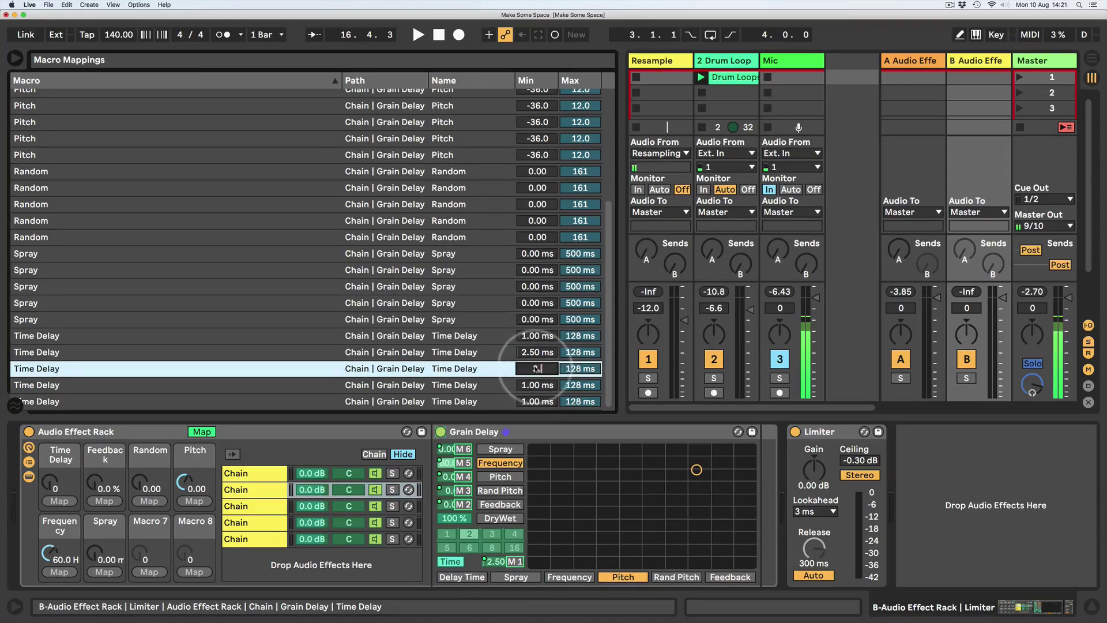
type("60 ms")
Set the minimum Time Delay of the fourth mapping to 4.50 ms and the fifth to 5.90 ms, and leave mapping mode
left_click(533, 386)
type("4.5")
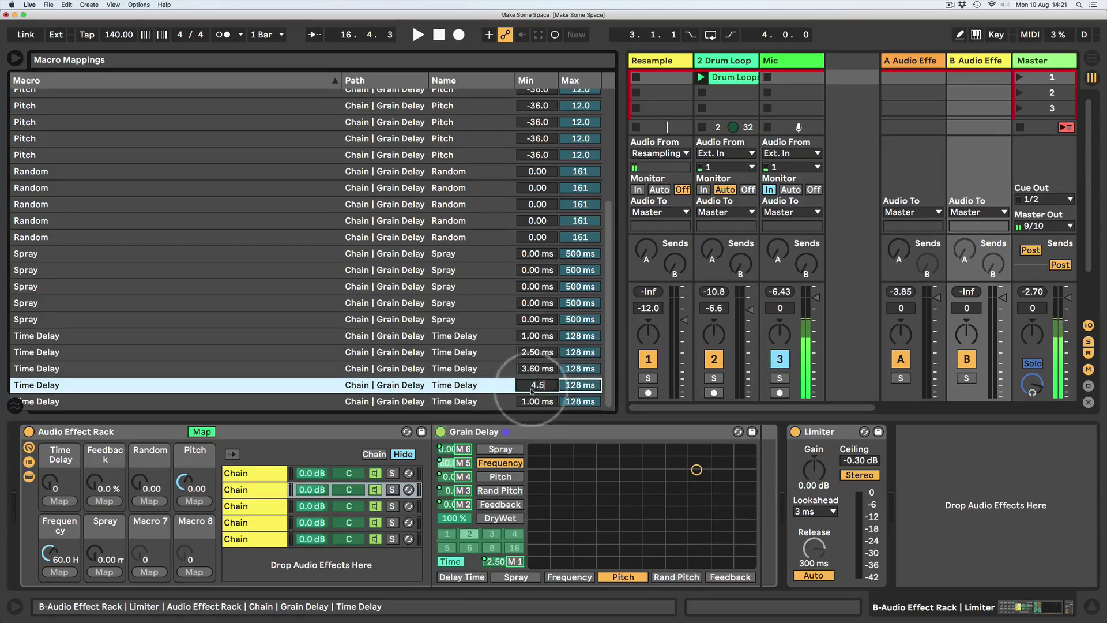
key("Down")
type("5.9")
key("Return")
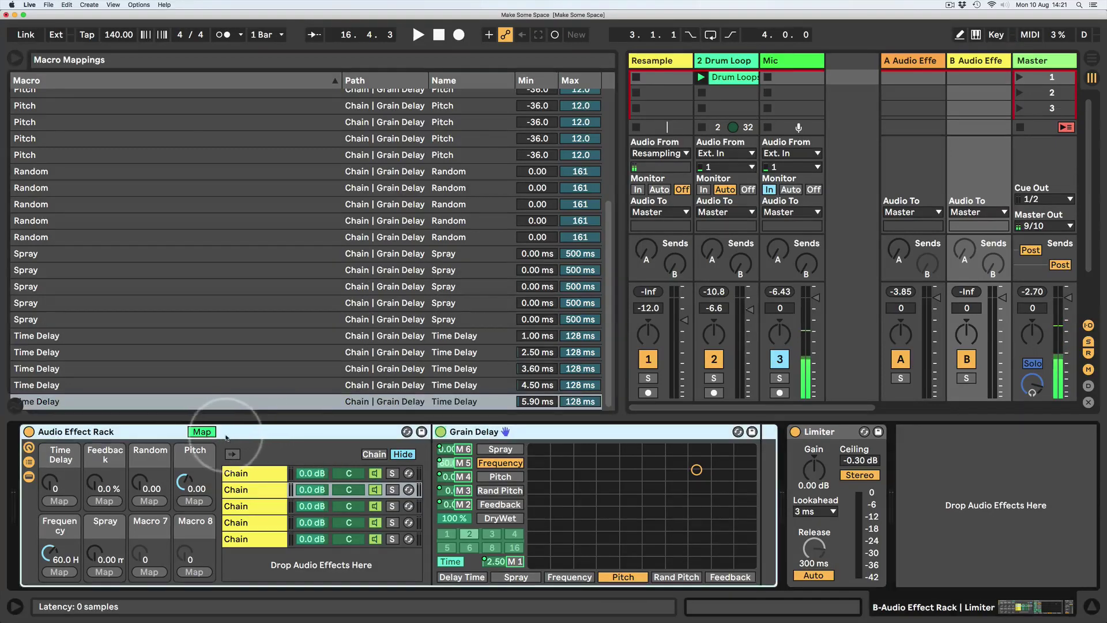
left_click(202, 431)
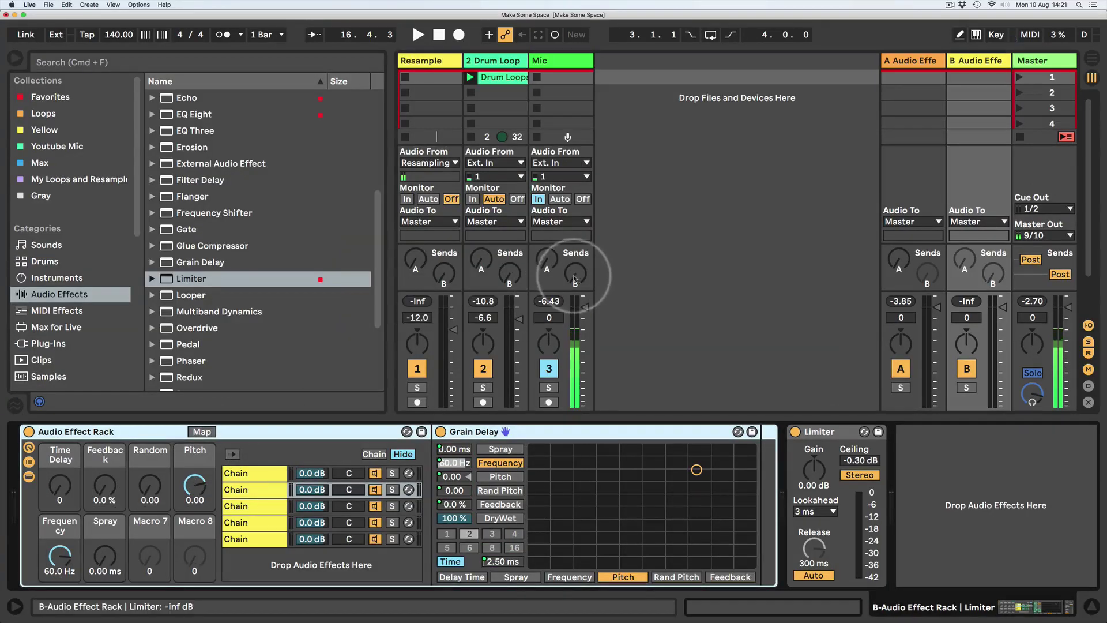
Turn the Drum Loop track's send B up fully and start playback
left_click_drag(563, 280, 563, 271)
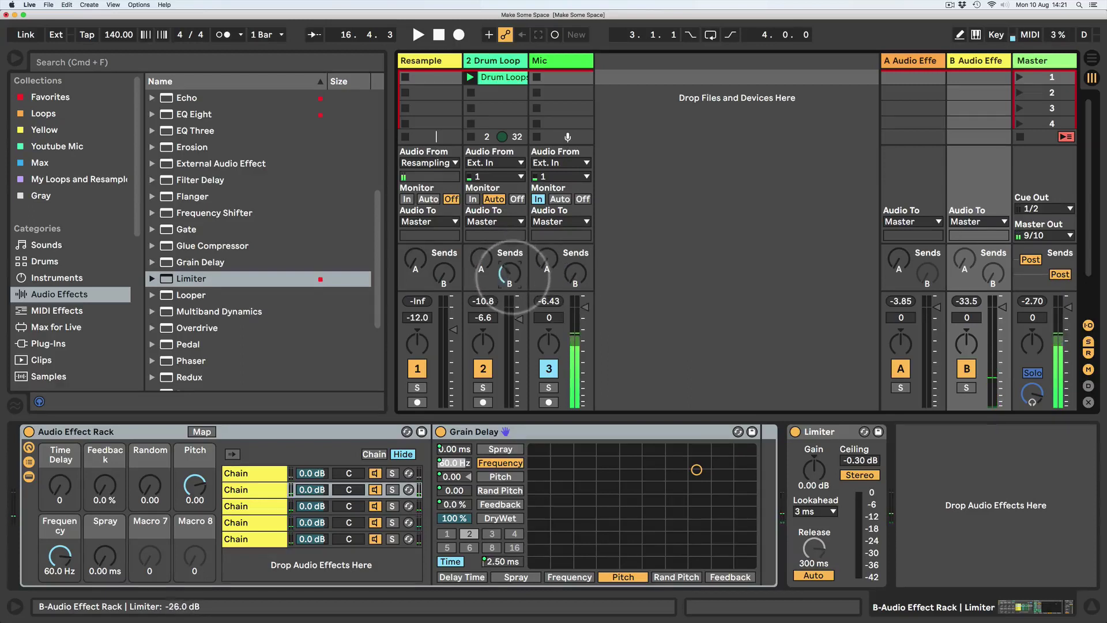
key("space")
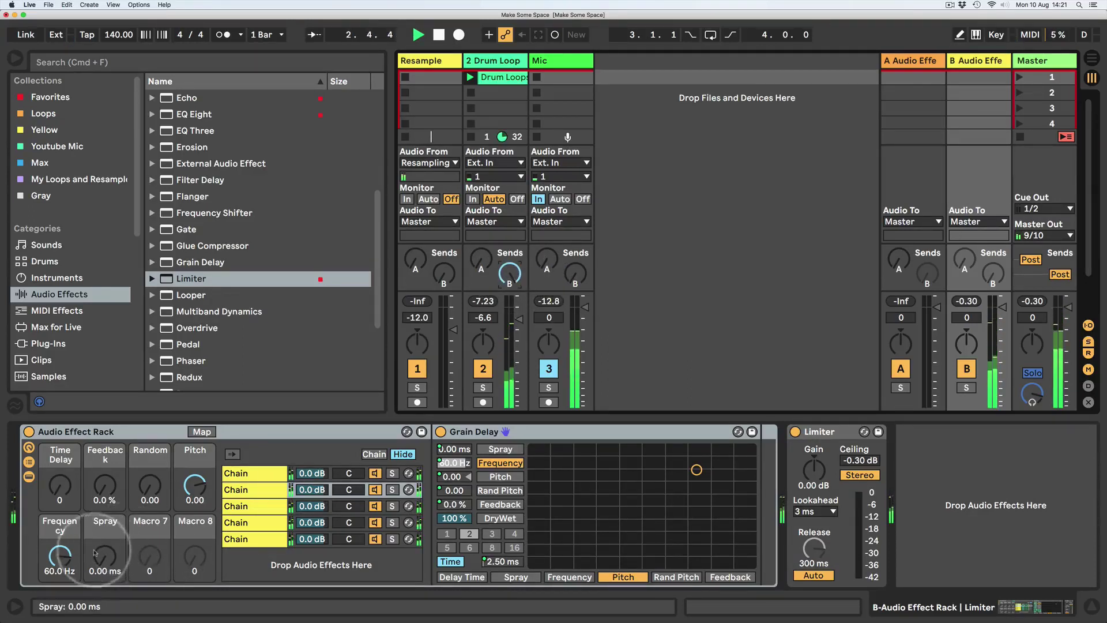
Set the rack's Frequency macro to 105 Hz, Time Delay to 16 and Feedback to 79 %, and raise the Mic track's send B partway
left_click_drag(60, 560, 57, 552)
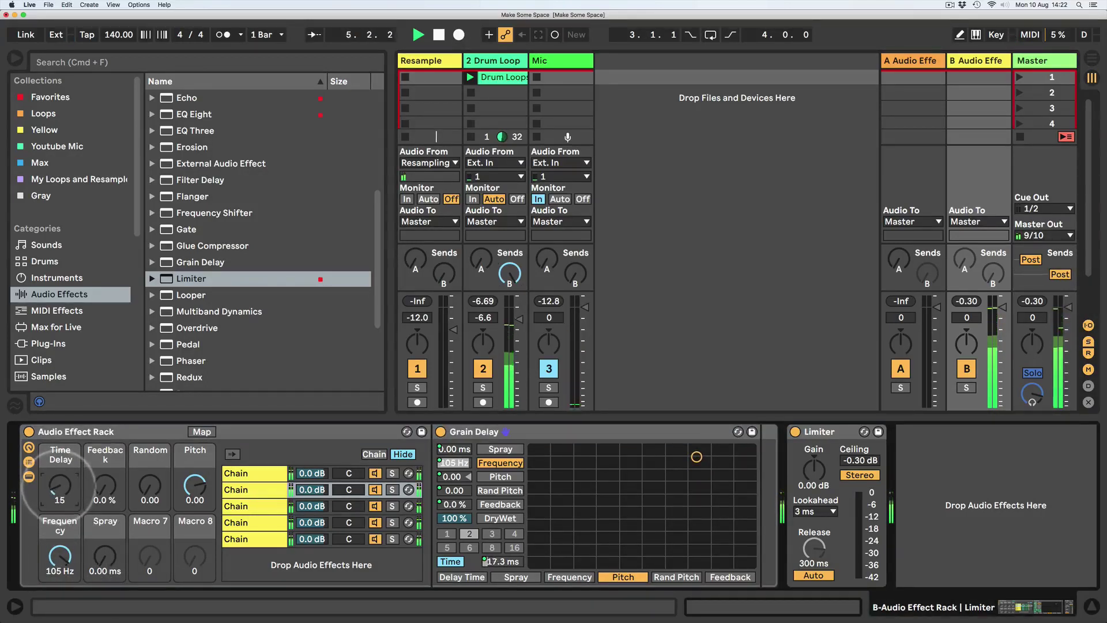
left_click_drag(59, 484, 104, 482)
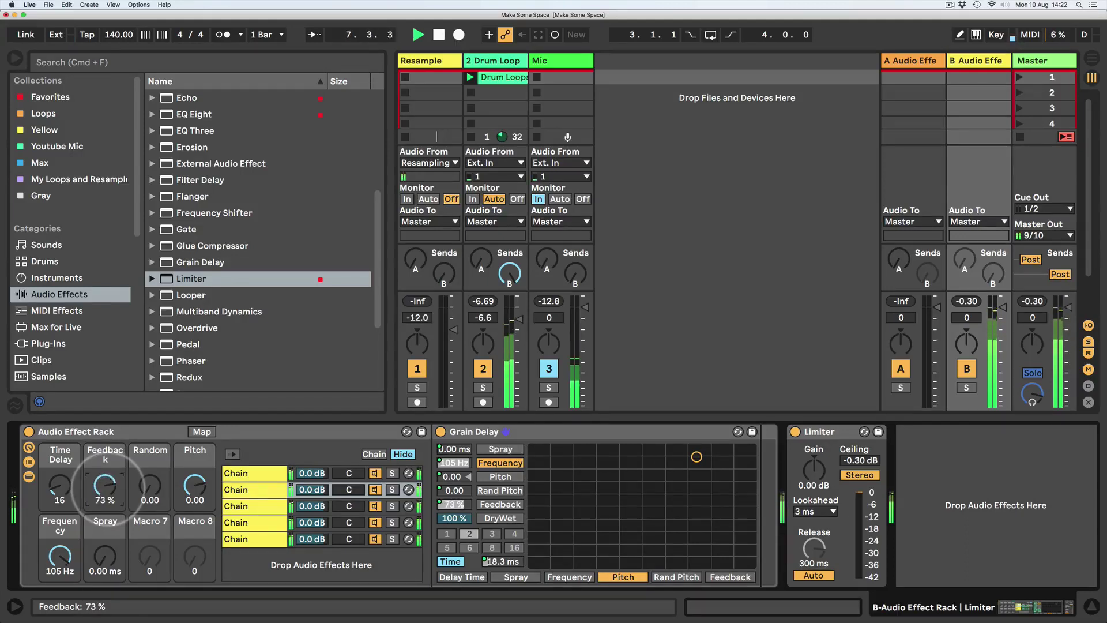
left_click_drag(105, 486, 105, 483)
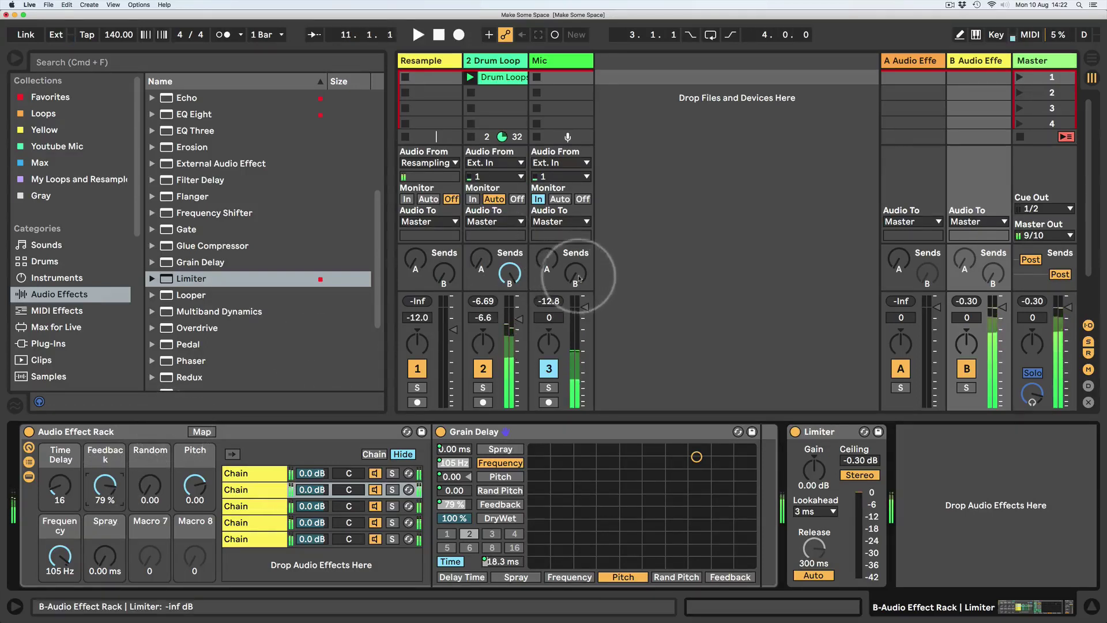
left_click_drag(575, 281, 575, 277)
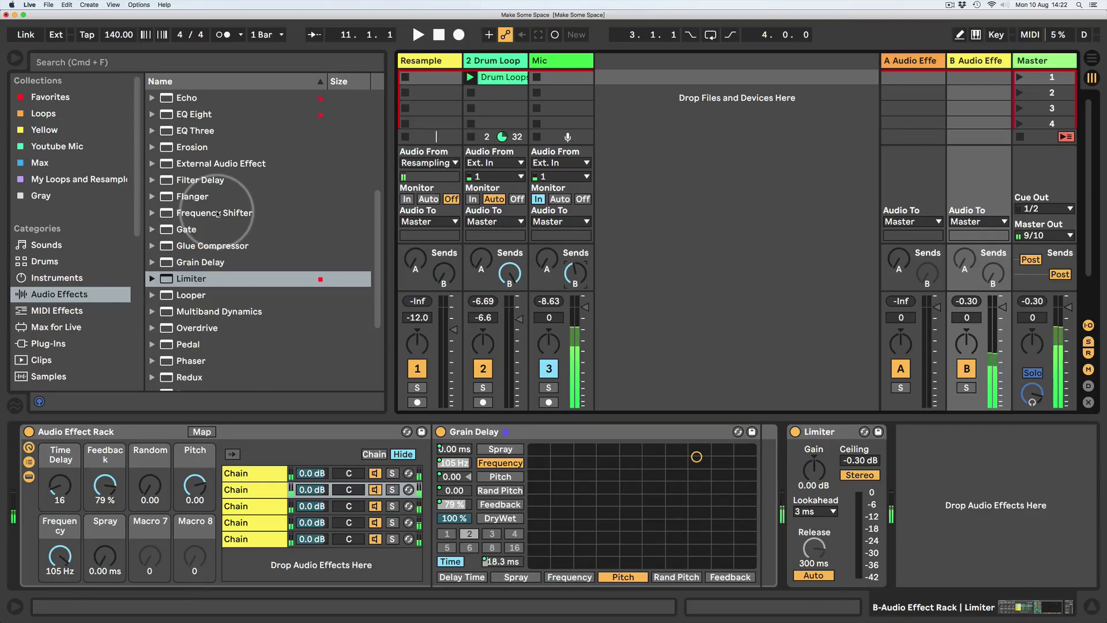
Insert an Auto Filter before the rack on return B, with its low-pass cutoff at 19.9 kHz and resonance at 0.0 %
scroll(216, 214, "up", 5)
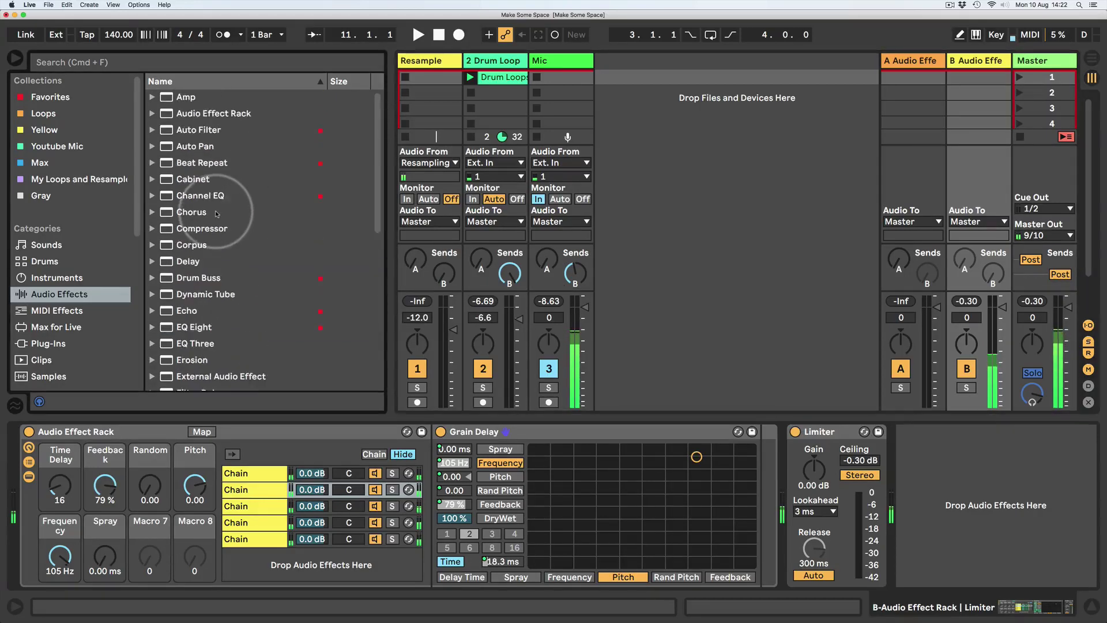
left_click_drag(167, 130, 34, 490)
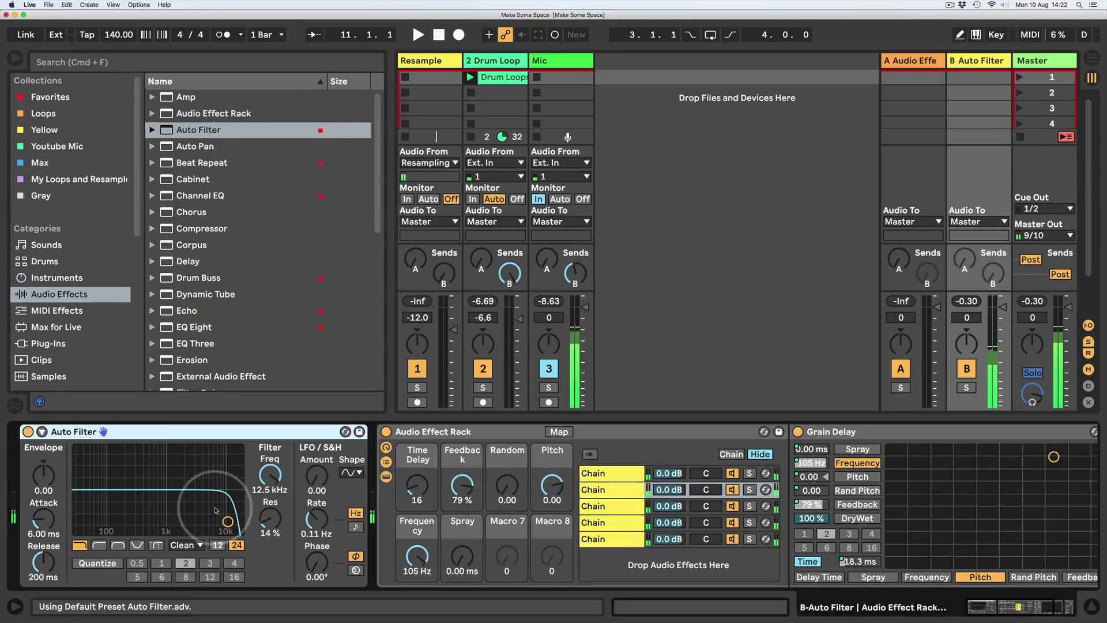
left_click_drag(227, 521, 239, 531)
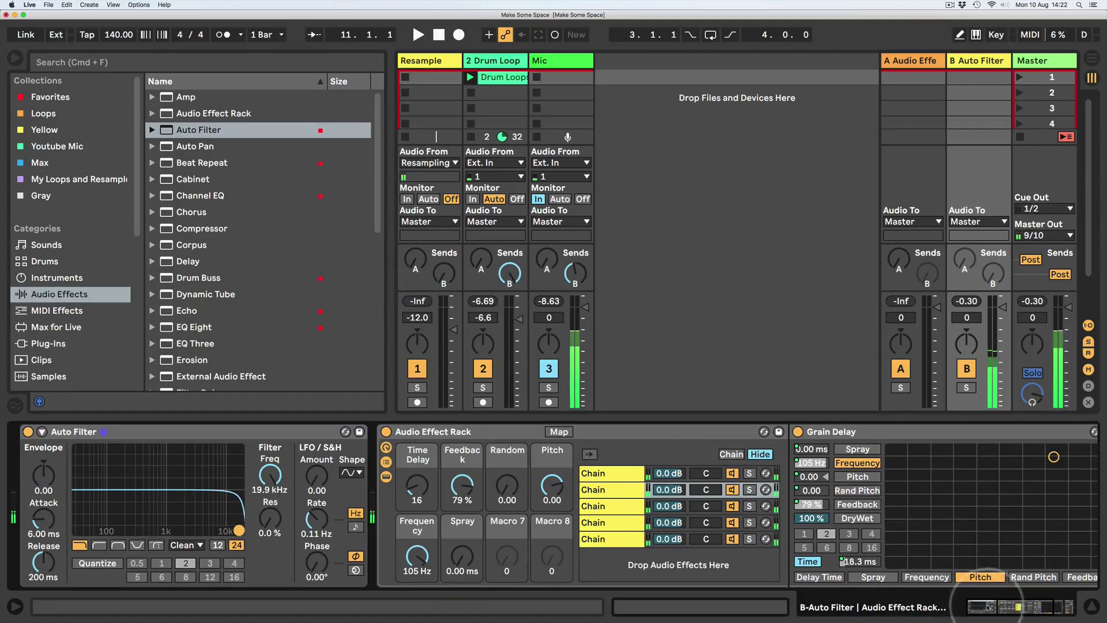
Add a second Auto Filter between the Grain Delay rack and the Limiter, as a high-pass at 90.0 Hz with 0.0 % resonance
left_click(1009, 608)
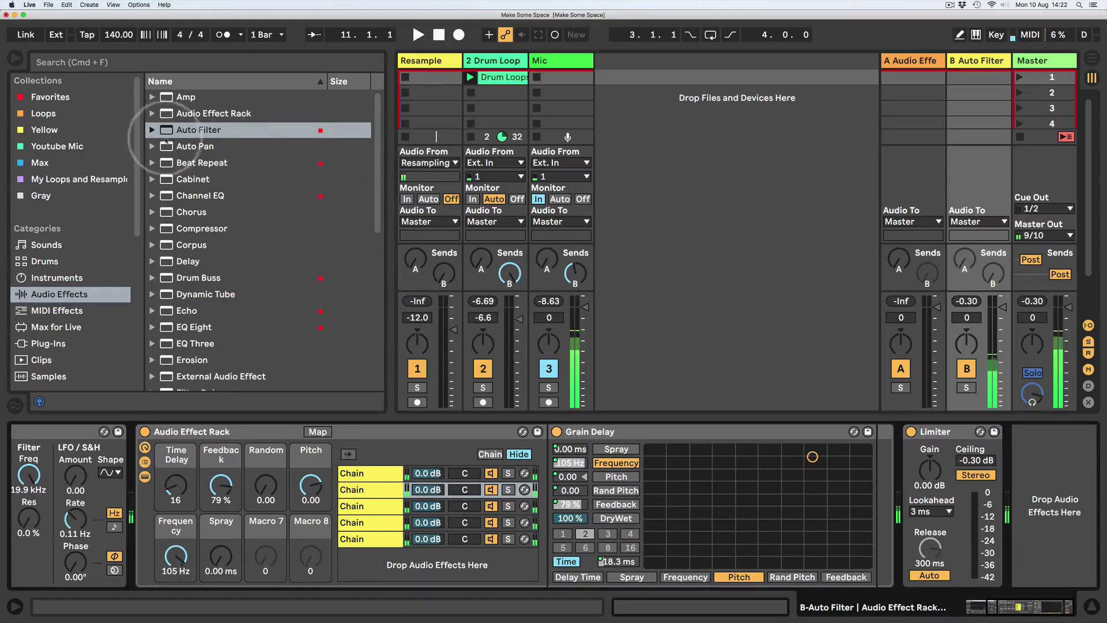
left_click_drag(173, 129, 900, 502)
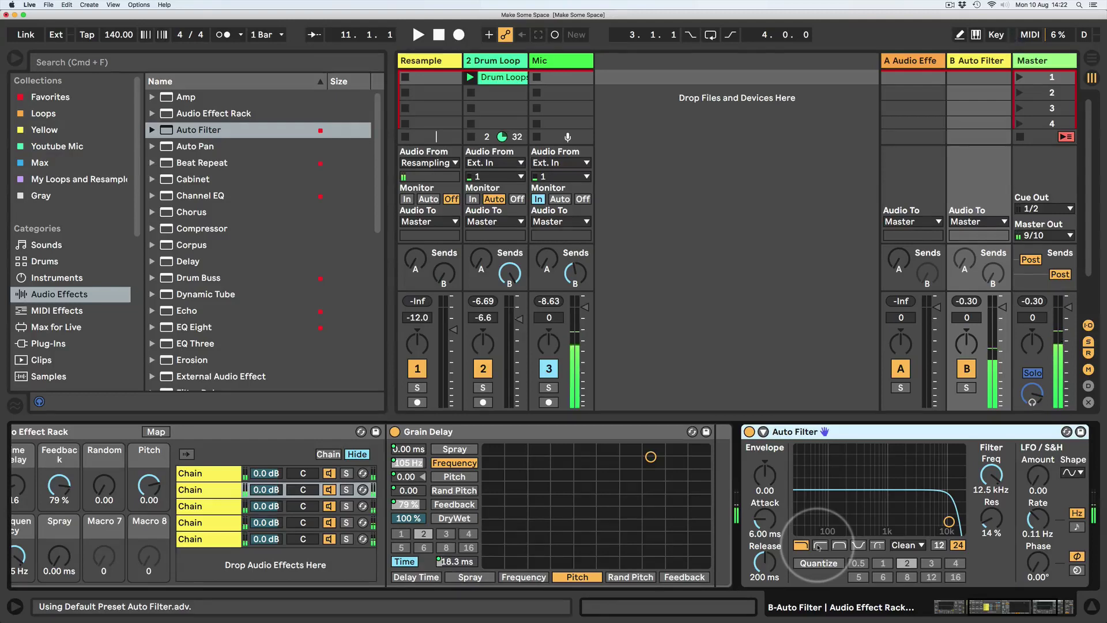
left_click(819, 546)
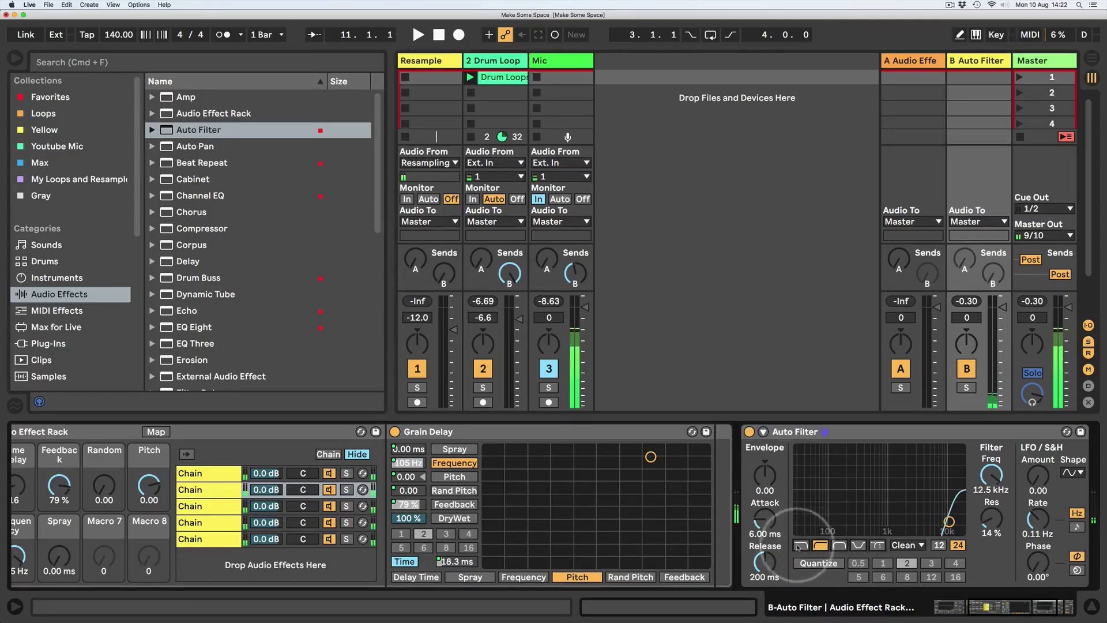
left_click_drag(819, 519, 801, 529)
Play the drum loop through the rack and set the Random macro to 49.0 and Feedback to 95 %
left_click(960, 612)
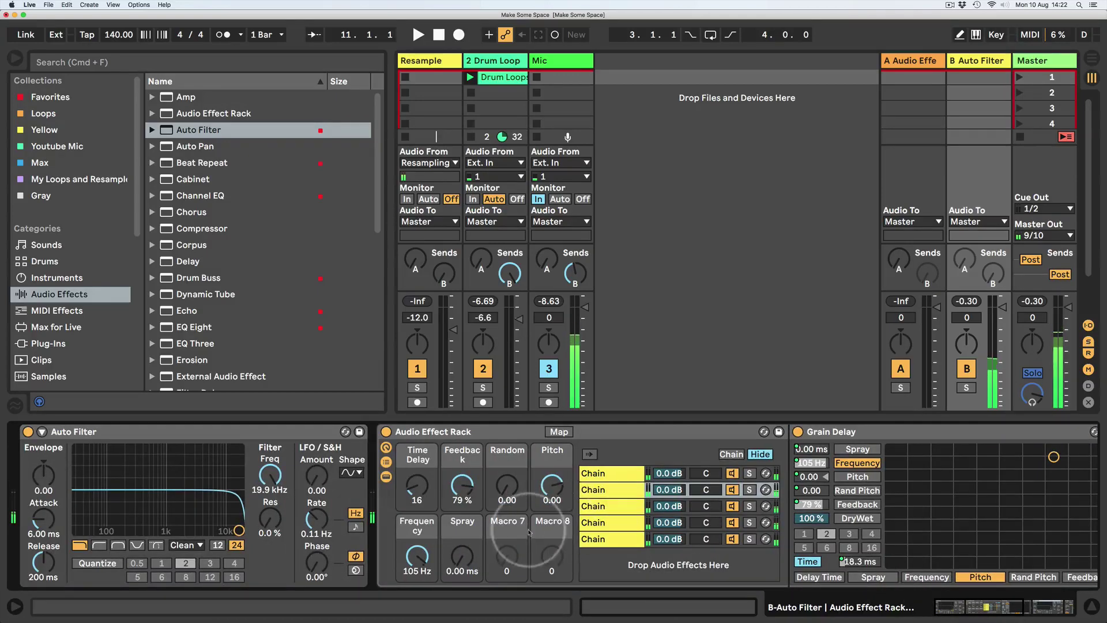
left_click(550, 346)
left_click(452, 486)
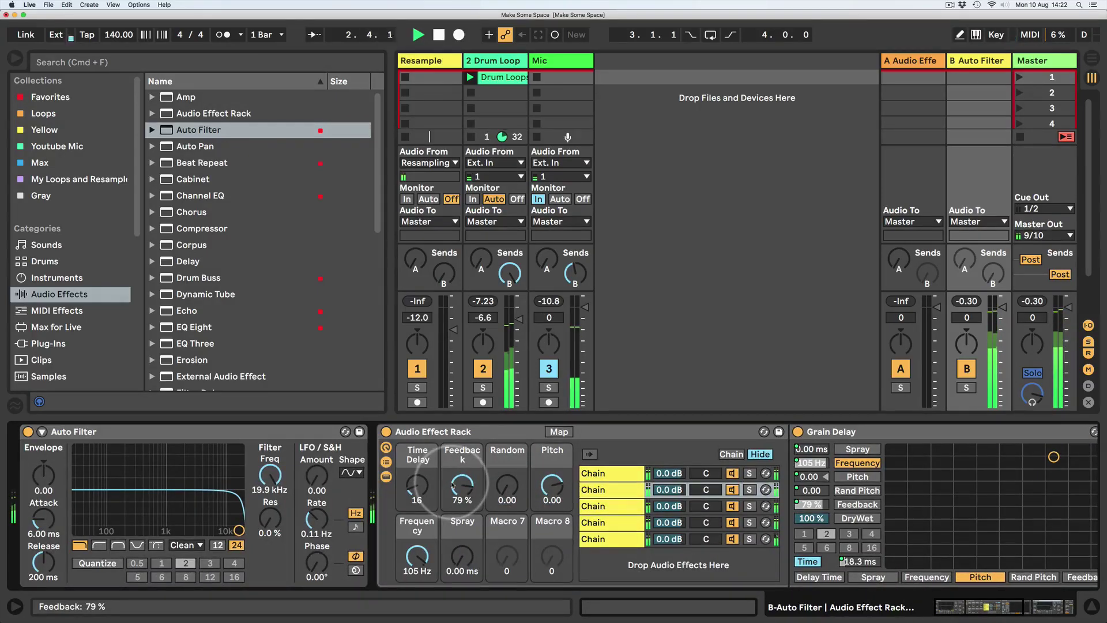
left_click(542, 492)
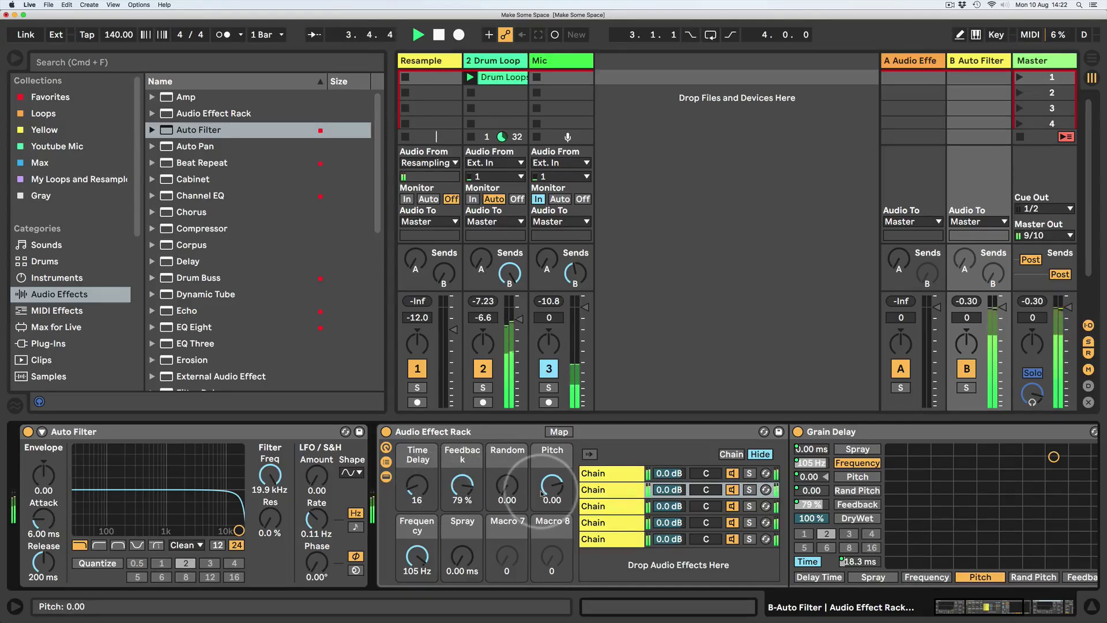
left_click(506, 485)
left_click_drag(506, 485, 506, 482)
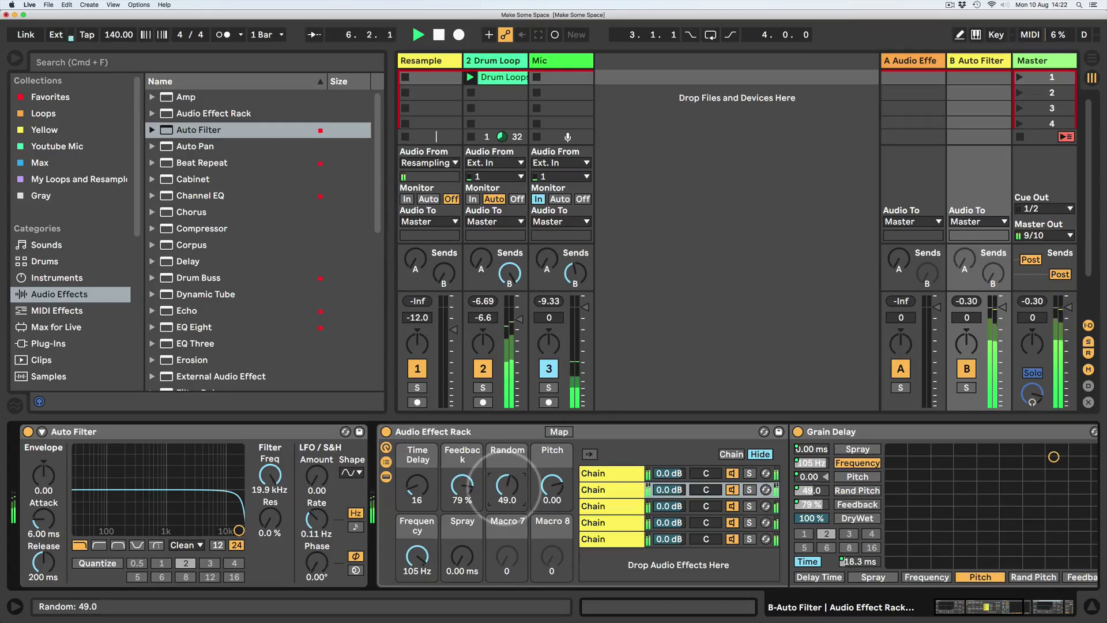
left_click_drag(462, 491, 462, 486)
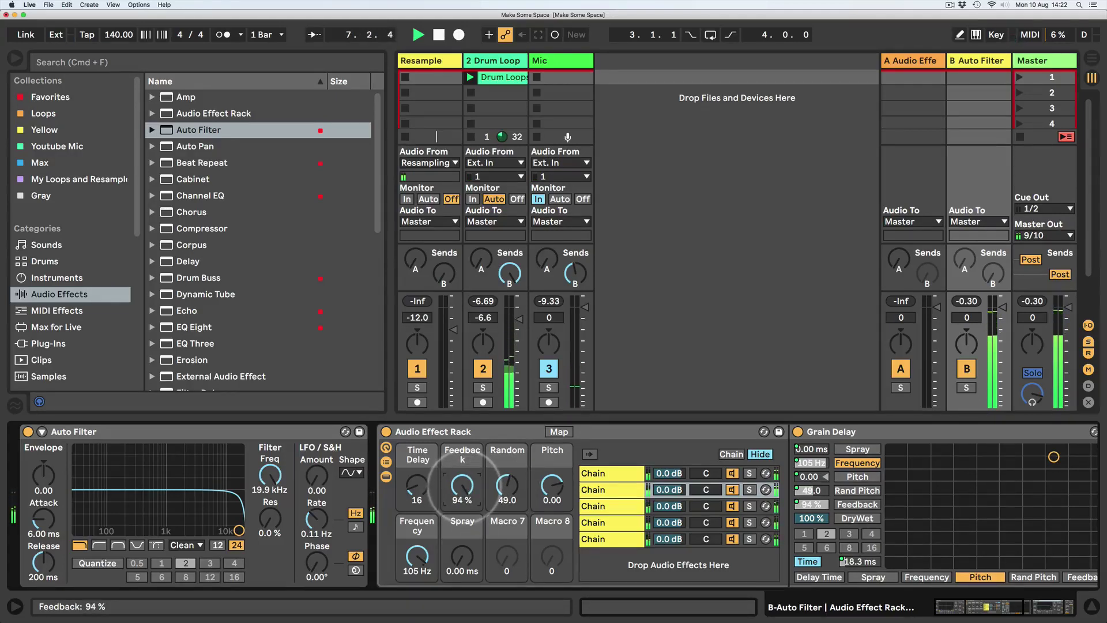
left_click_drag(462, 486, 462, 485)
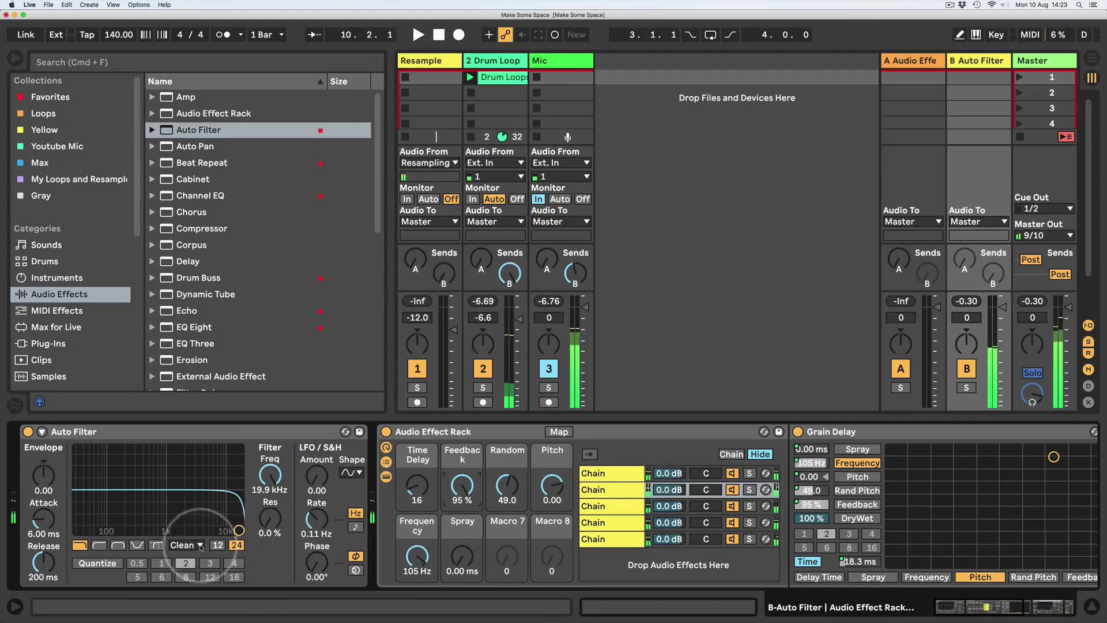
Switch the Auto Filter in front of the rack to high-pass with a cutoff of 312 Hz
left_click(100, 546)
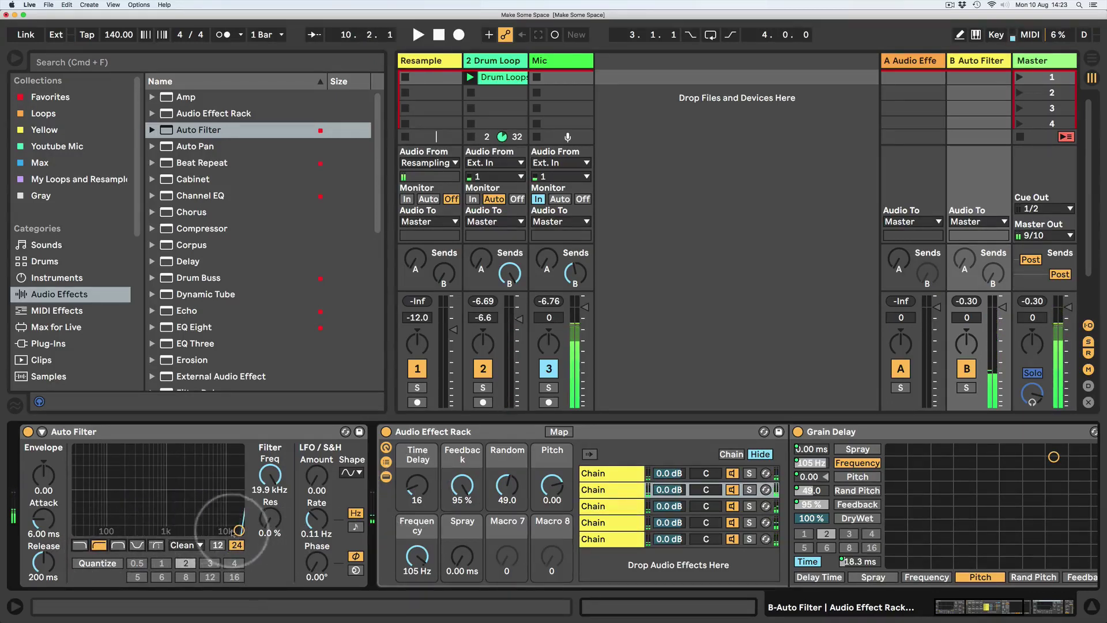
left_click_drag(238, 529, 138, 529)
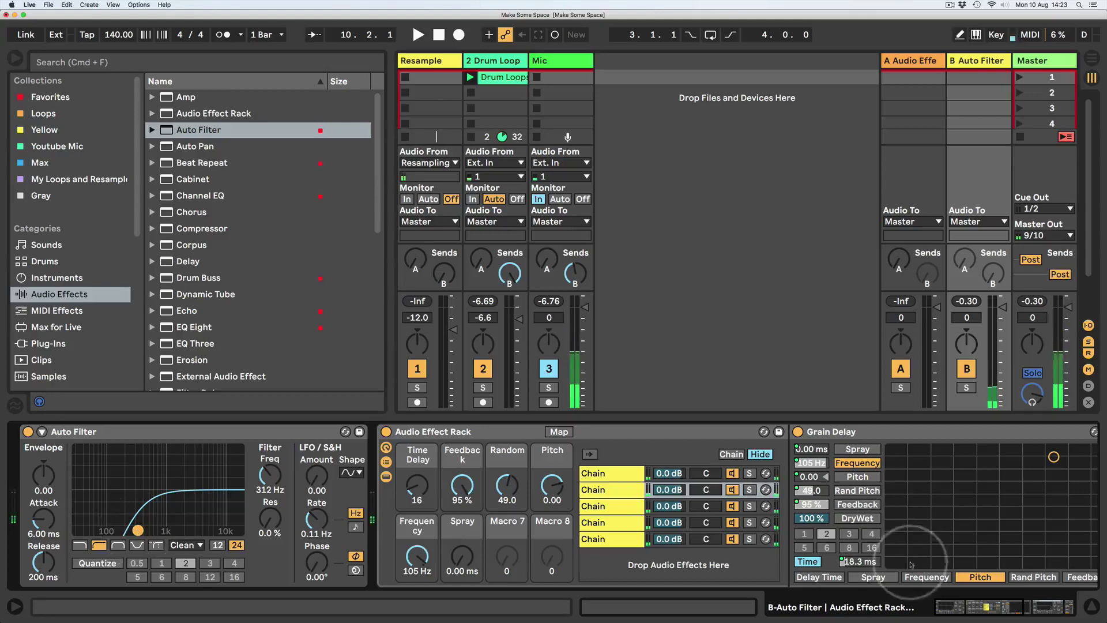
left_click(999, 619)
left_click(968, 621)
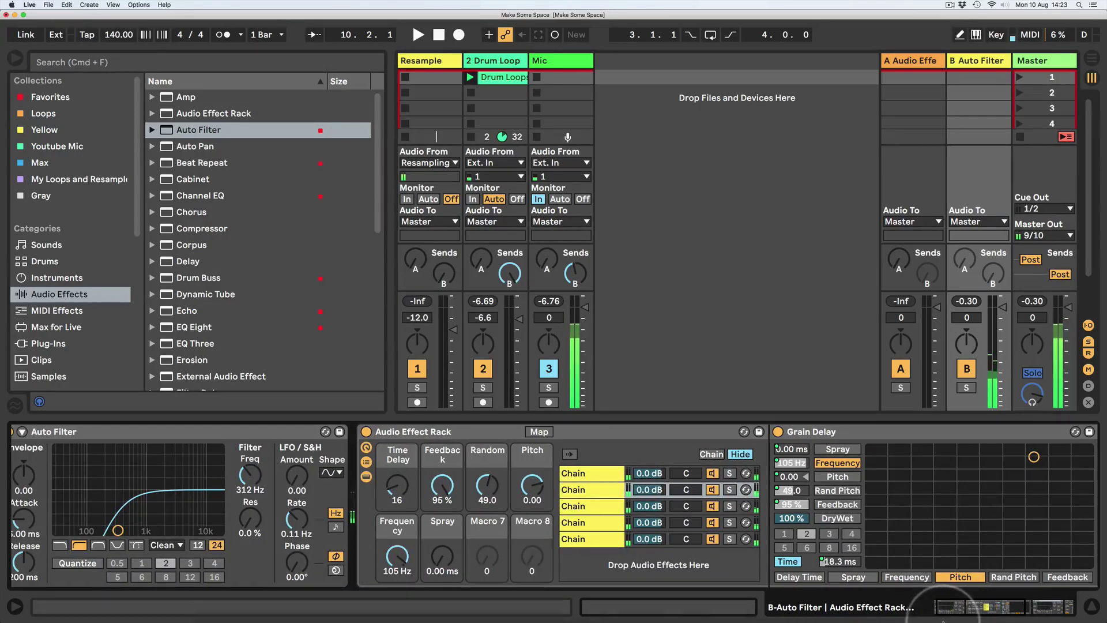
Play the loop and set the rack's Frequency macro to 32.2 Hz, Time Delay to 44 and Pitch to 4.00
key("space")
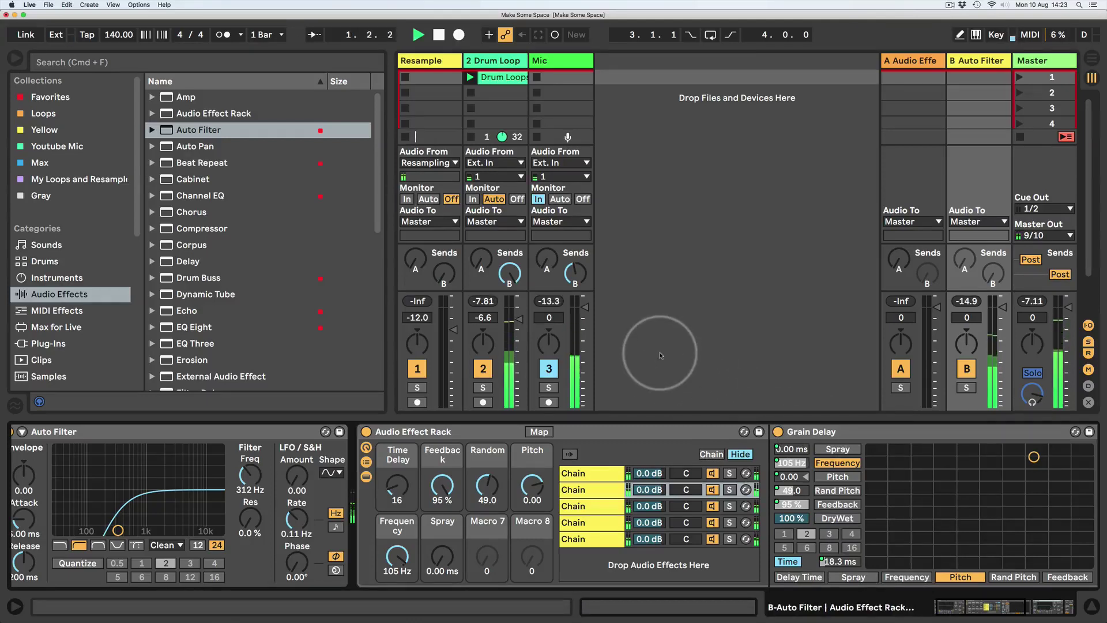
left_click_drag(392, 526, 397, 557)
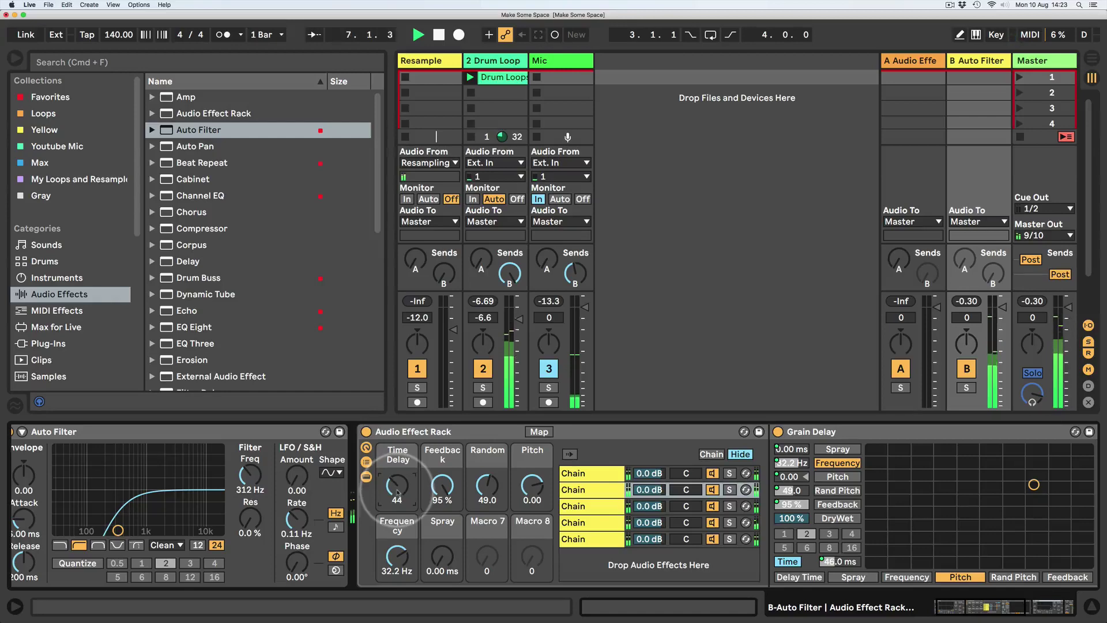
scroll(934, 582, "right", 10)
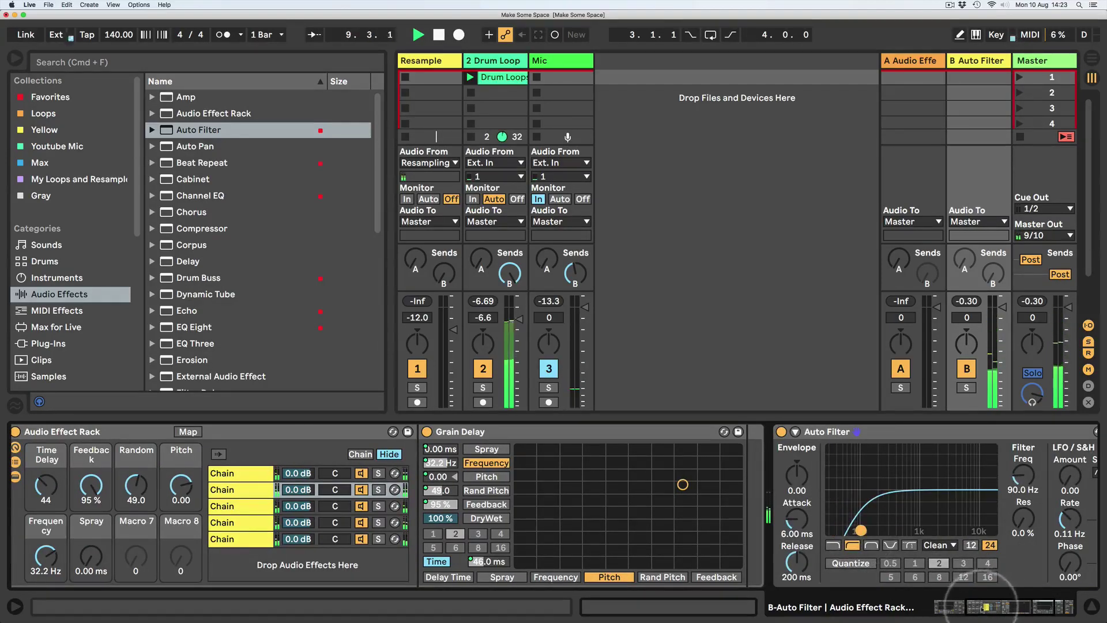
left_click(945, 609)
left_click(551, 487)
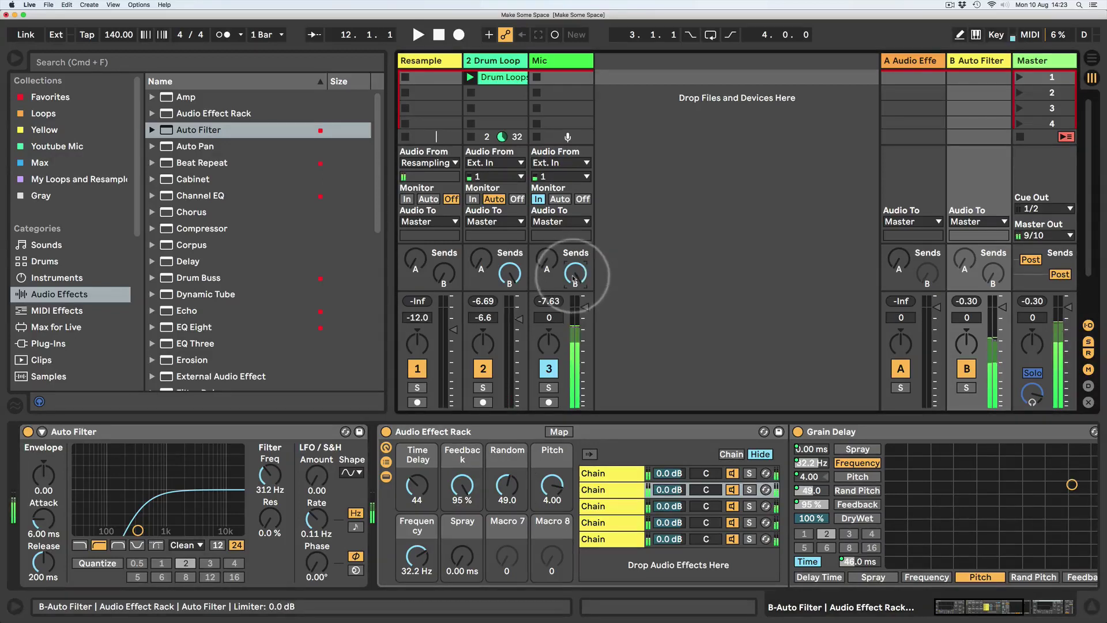
Route the Mic track's output to Sends Only and set the Grain Delay rack's Pitch macro to 2.00
left_click(559, 222)
left_click(554, 308)
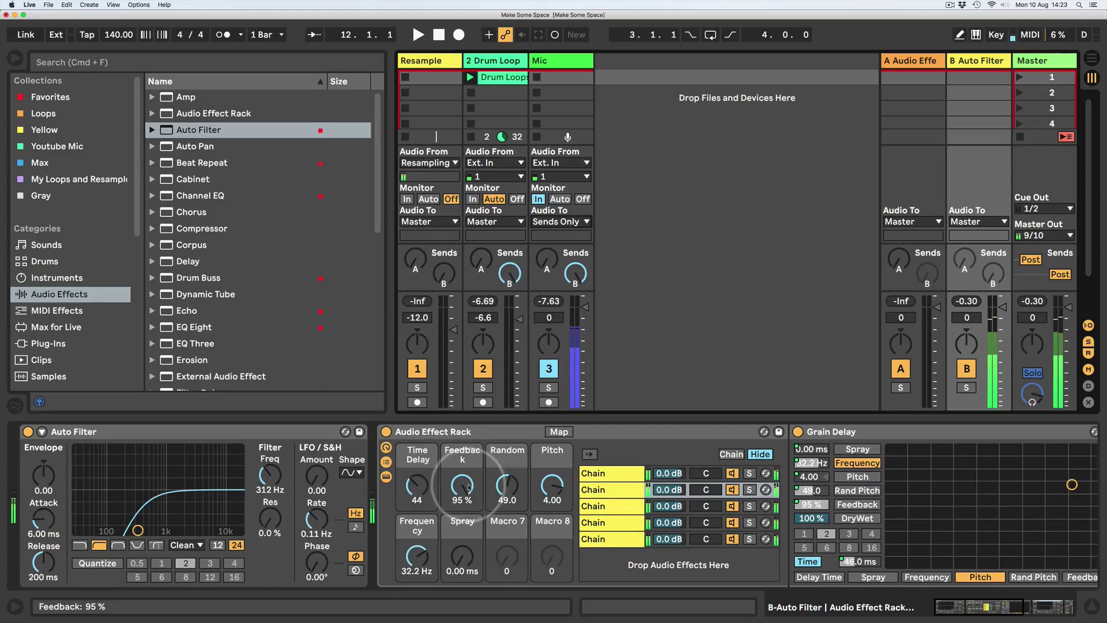
left_click(545, 491)
left_click_drag(545, 491, 546, 507)
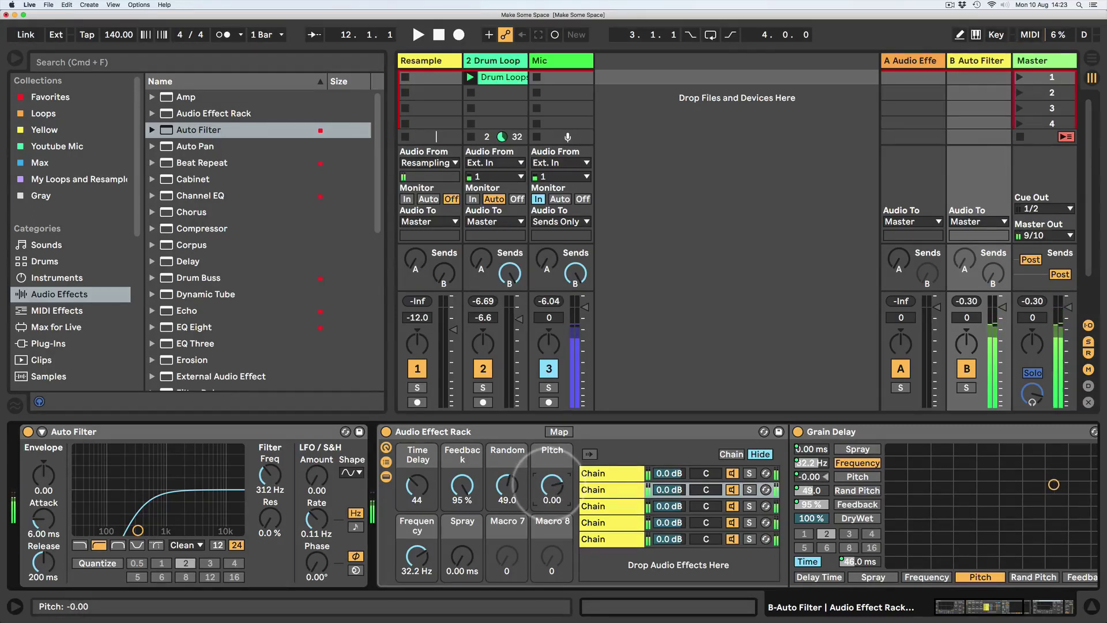
left_click_drag(551, 485, 551, 491)
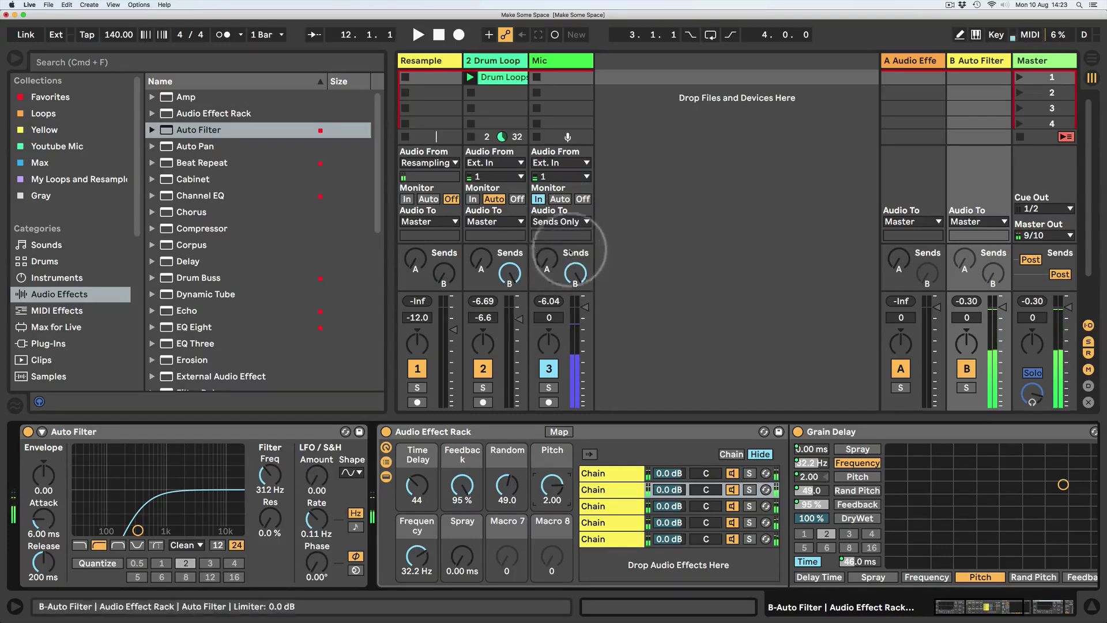
Route the Mic track back to Master with send B fully down, and set the rack's Pitch macro to -1.00
left_click(571, 222)
left_click(571, 261)
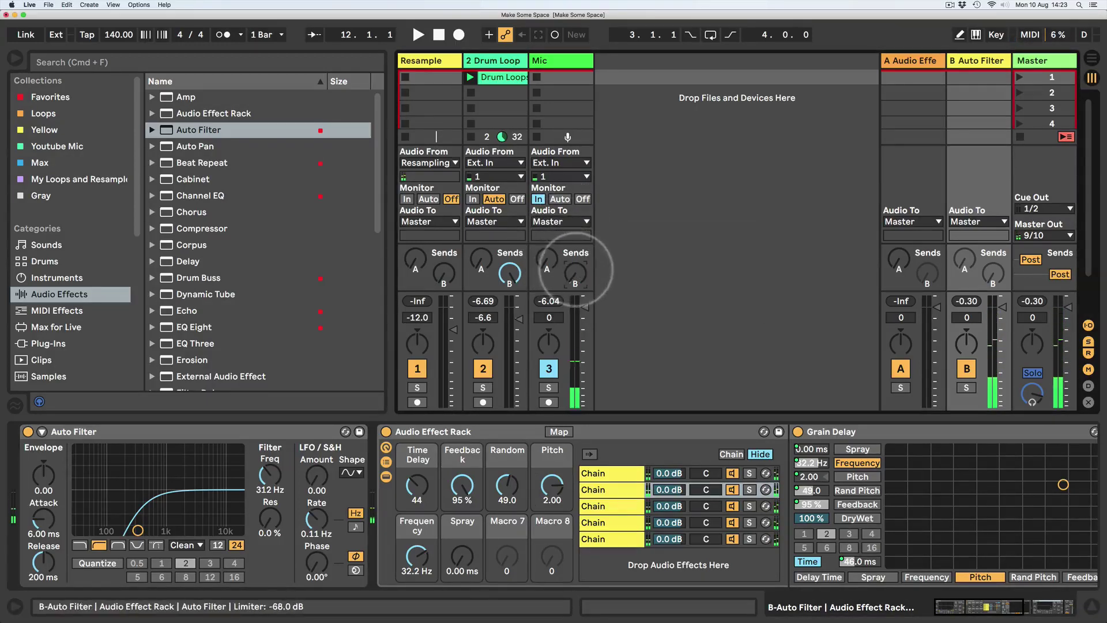
left_click_drag(551, 484, 551, 507)
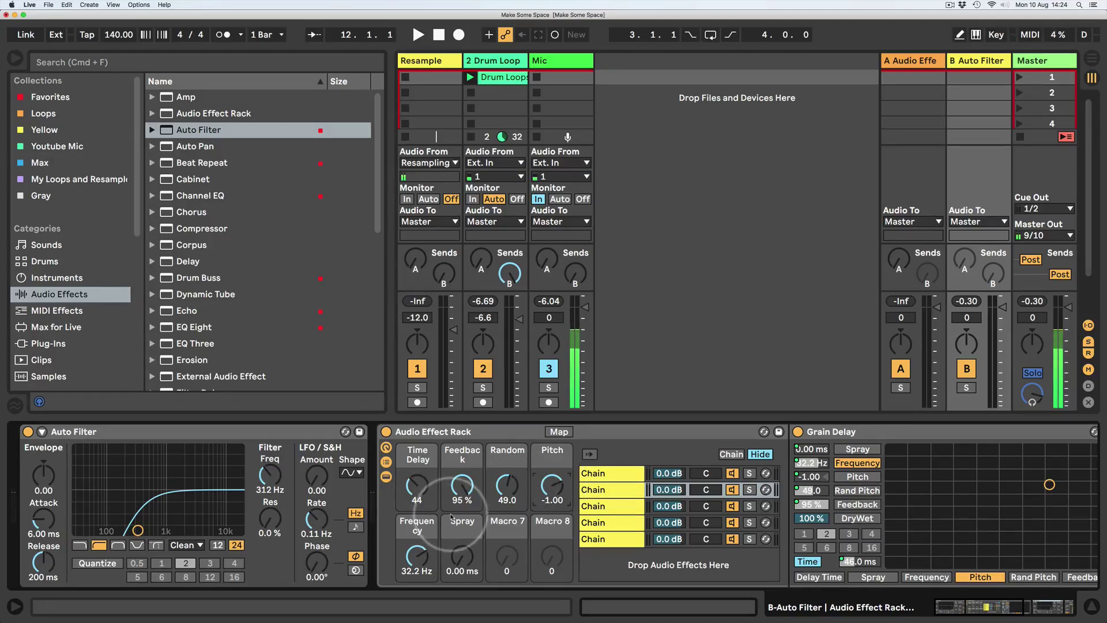
Stagger the five Pitch macro mappings to -36/12, -35/11, -34/10, -33/9 and -32/8, and set the first Random mapping's minimum to 0.09
left_click(558, 431)
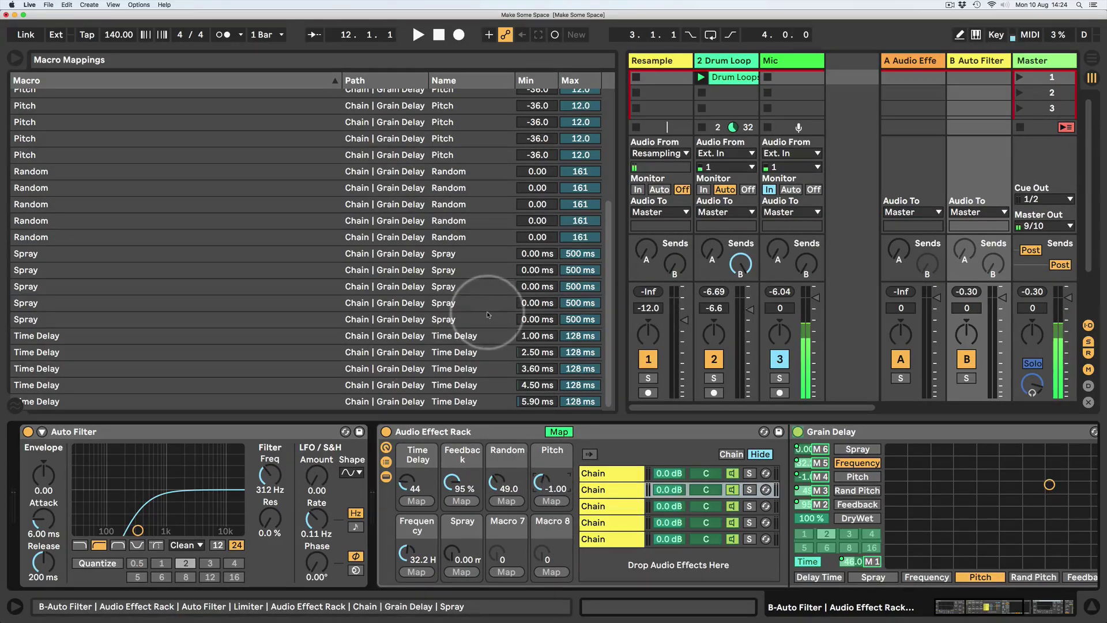
scroll(456, 297, "up", 3)
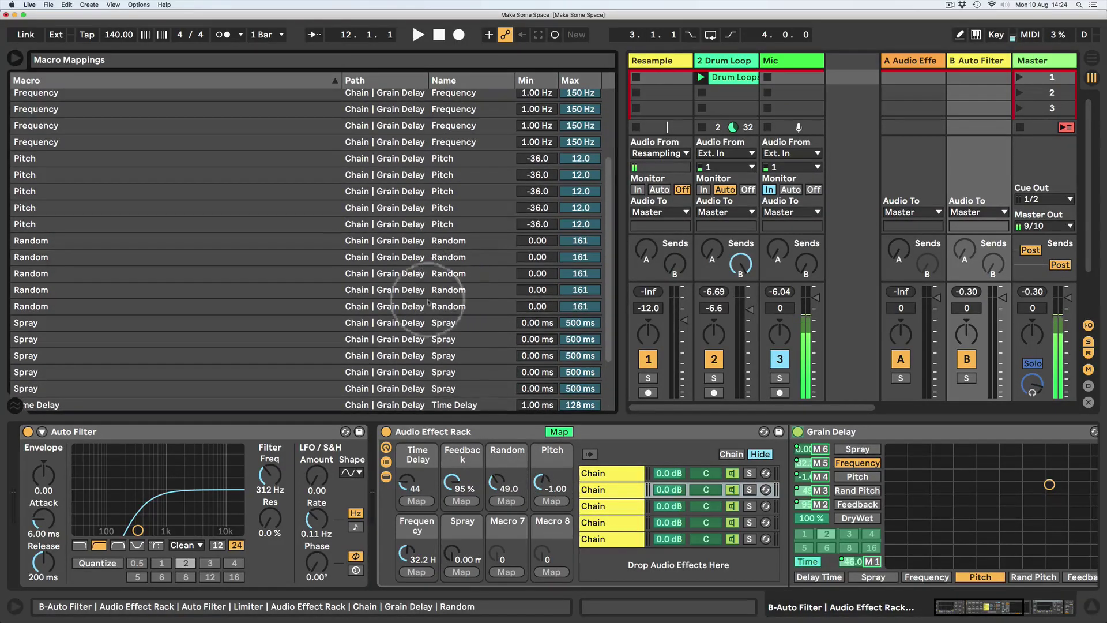
left_click(541, 160)
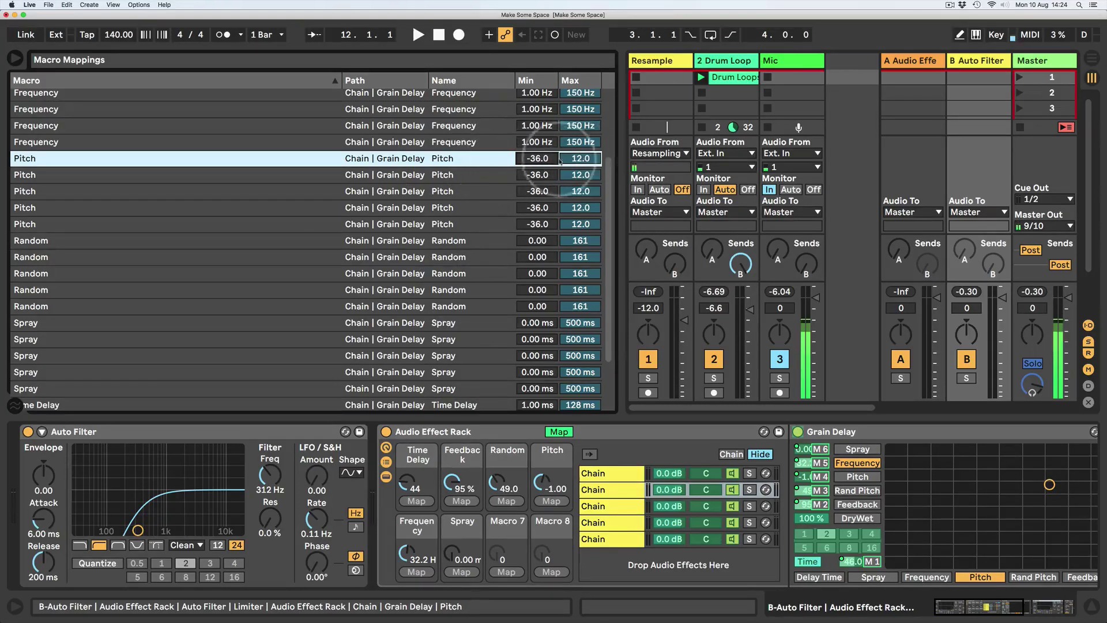
left_click(588, 160)
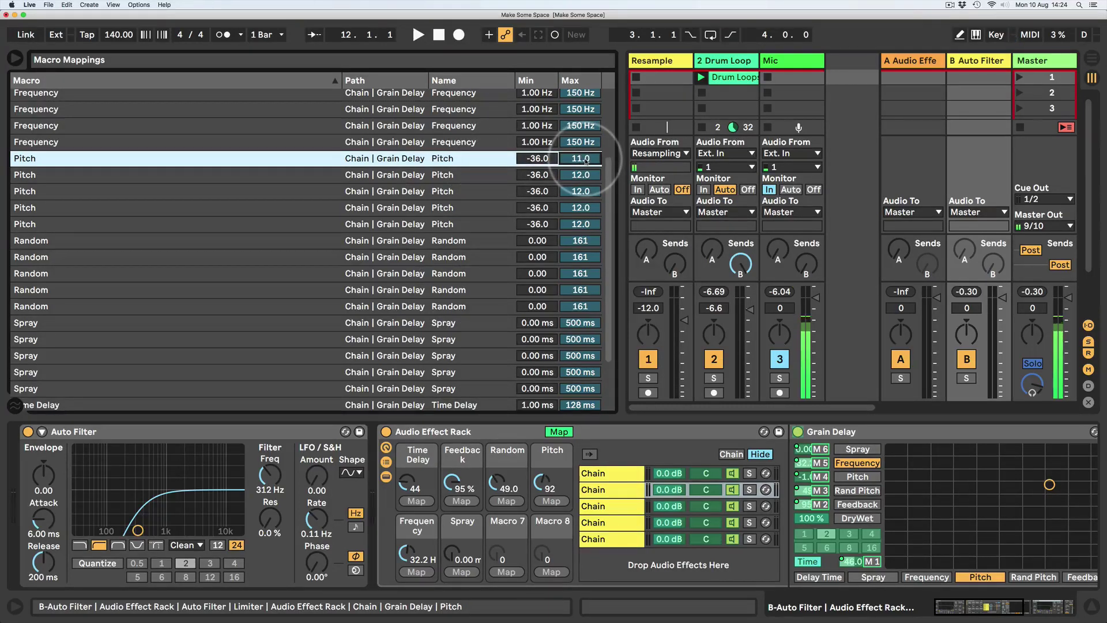
left_click(542, 176)
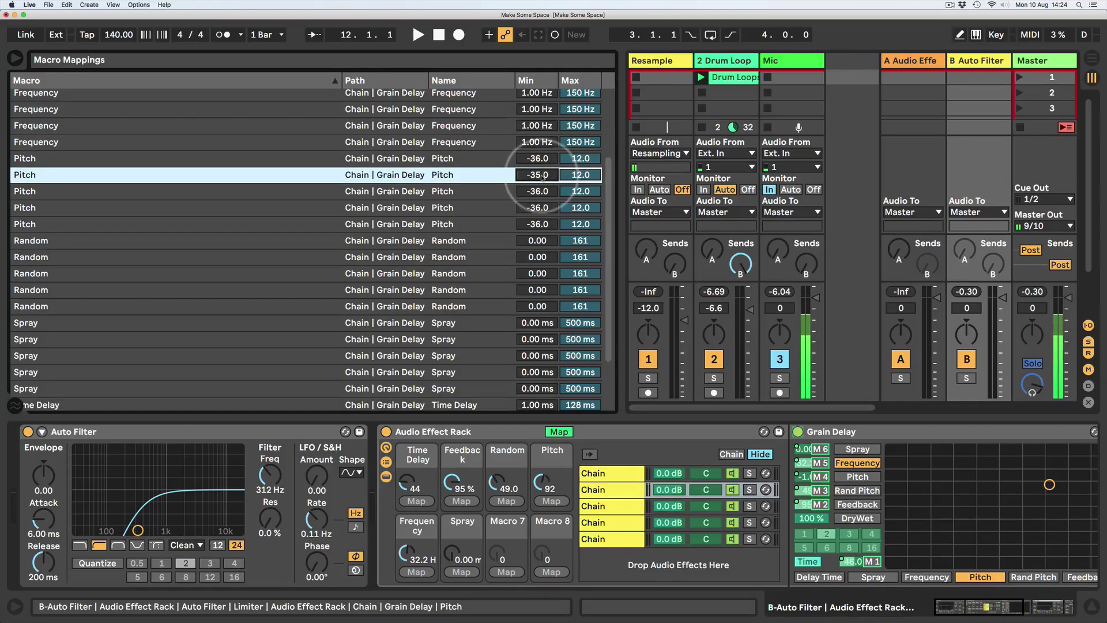
left_click_drag(578, 176, 500, 244)
left_click(537, 247)
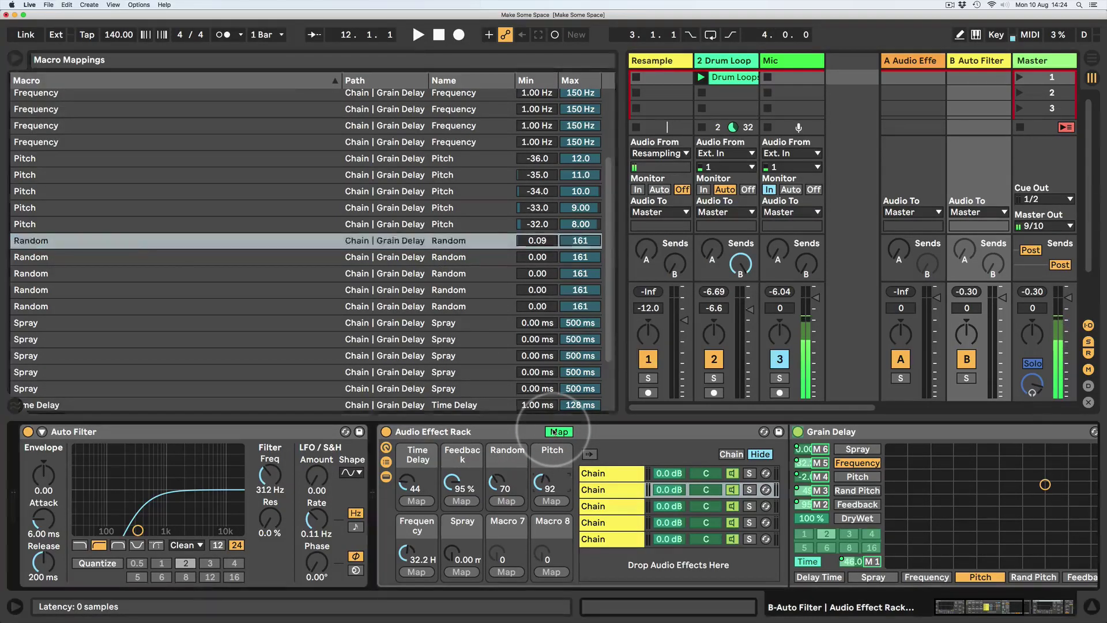
left_click(557, 431)
Play the drum loop and set the rack's Pitch macro to 101, Random to 0 and Spray to 104 ms
key("space")
left_click_drag(555, 491, 507, 488)
left_click_drag(463, 563, 466, 557)
left_click_drag(508, 485, 507, 491)
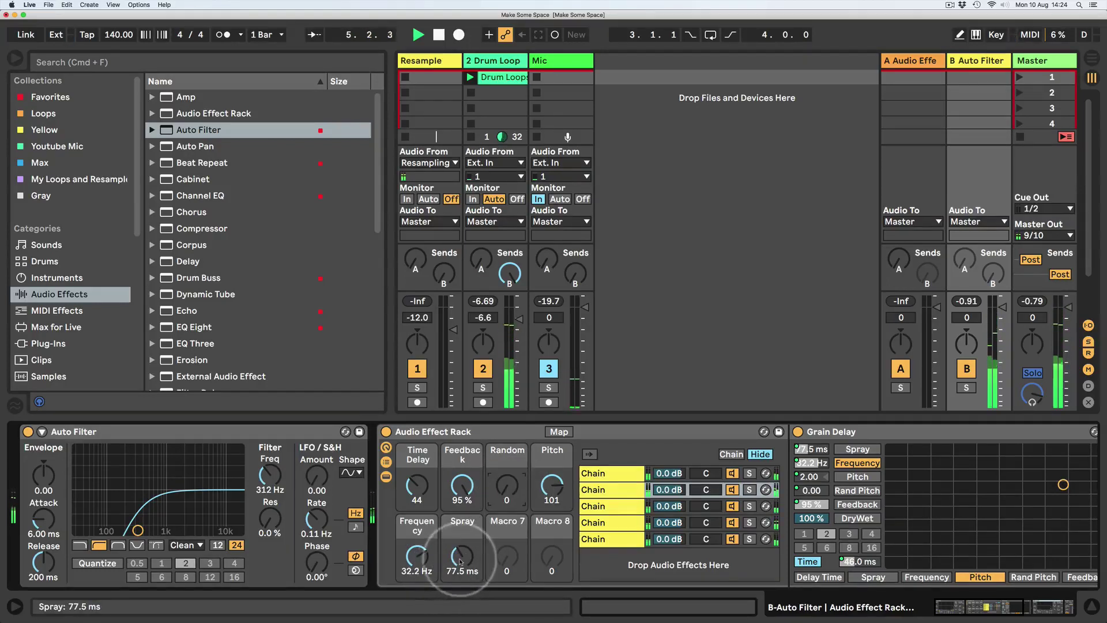
left_click_drag(460, 560, 461, 554)
Set the rack's Time Delay macro to 7 and Frequency to 44.1 Hz, and lower the Drum Loop track volume to -9.0 dB
left_click_drag(416, 482, 417, 486)
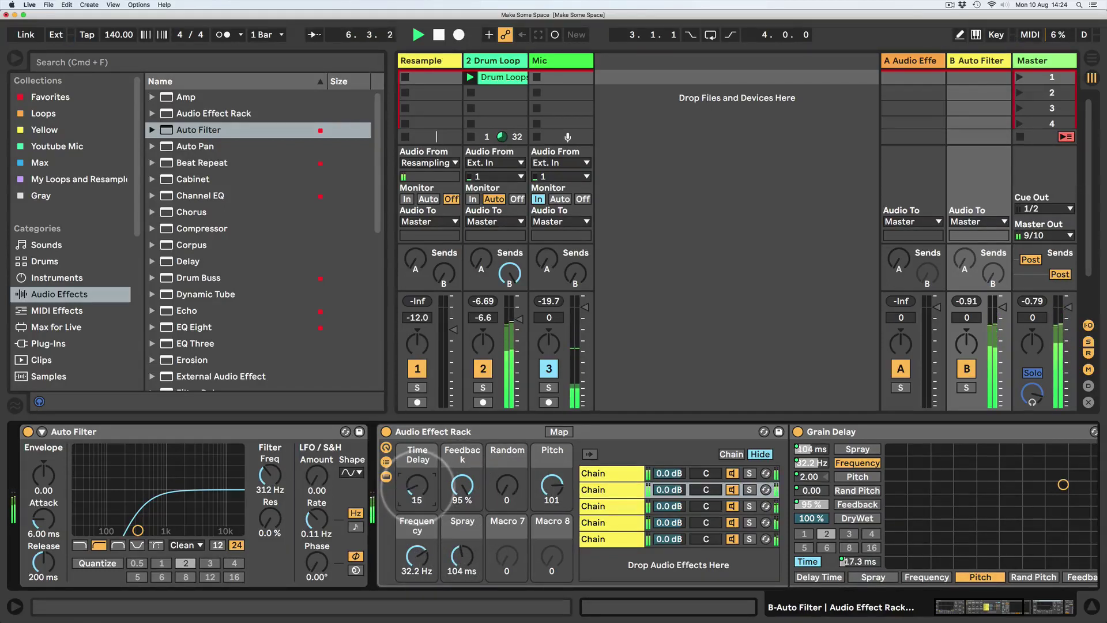
left_click_drag(416, 558, 416, 562)
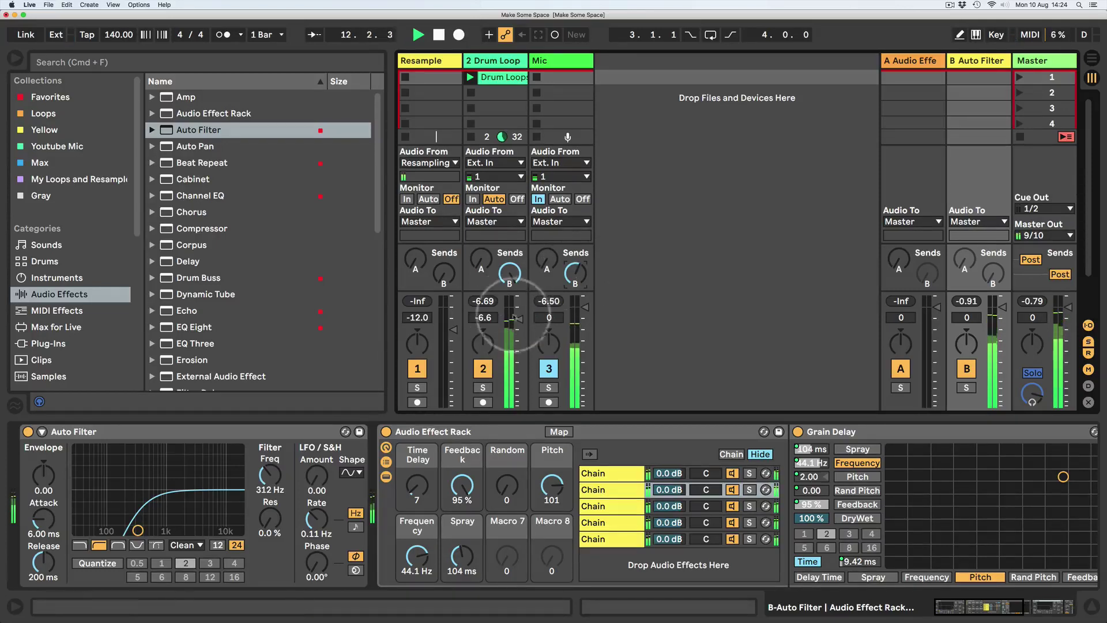
left_click_drag(483, 317, 483, 326)
Set the rack's Frequency macro to 1.00 Hz, Time Delay to 78 and Pitch to 93 while the loop plays
left_click_drag(936, 616, 973, 614)
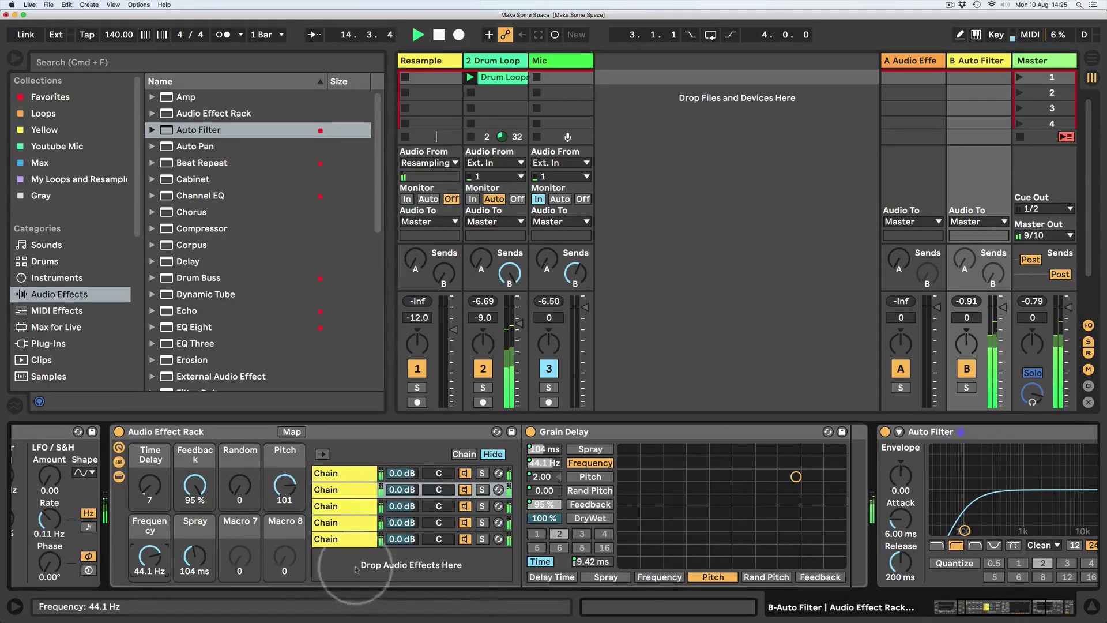
left_click_drag(150, 554, 153, 562)
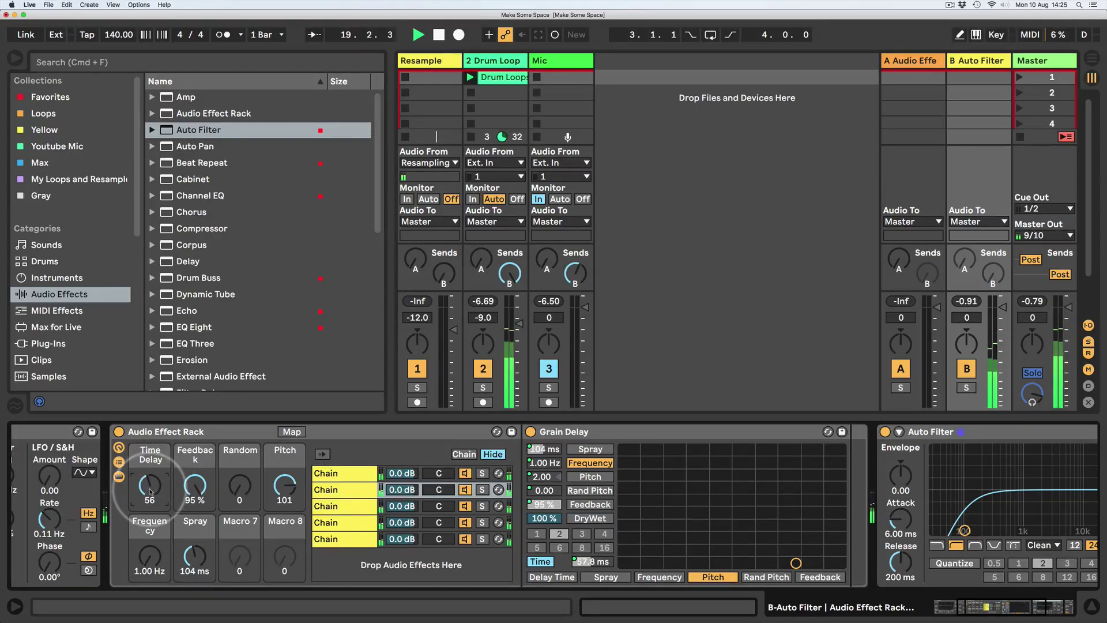
left_click_drag(149, 486, 149, 474)
left_click_drag(276, 479, 275, 482)
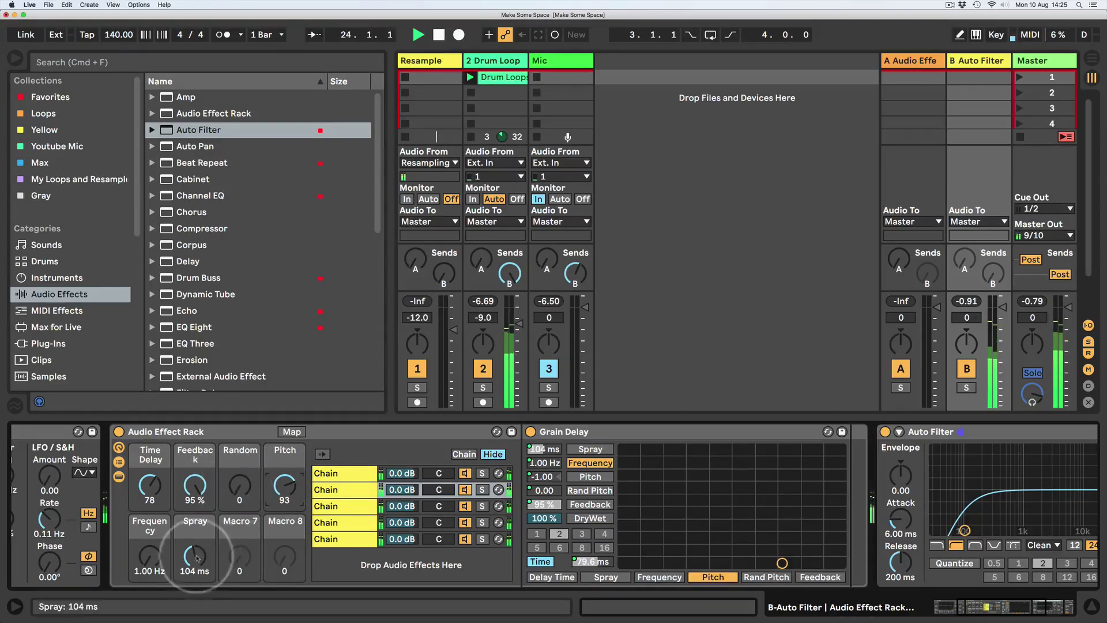
Set the rack's Spray macro to 0.78 ms, Random to 65 and Time Delay to 20
mouse_move(196, 562)
left_mouse_down()
mouse_move(195, 572)
mouse_move(195, 559)
left_mouse_up()
left_click_drag(240, 488, 240, 485)
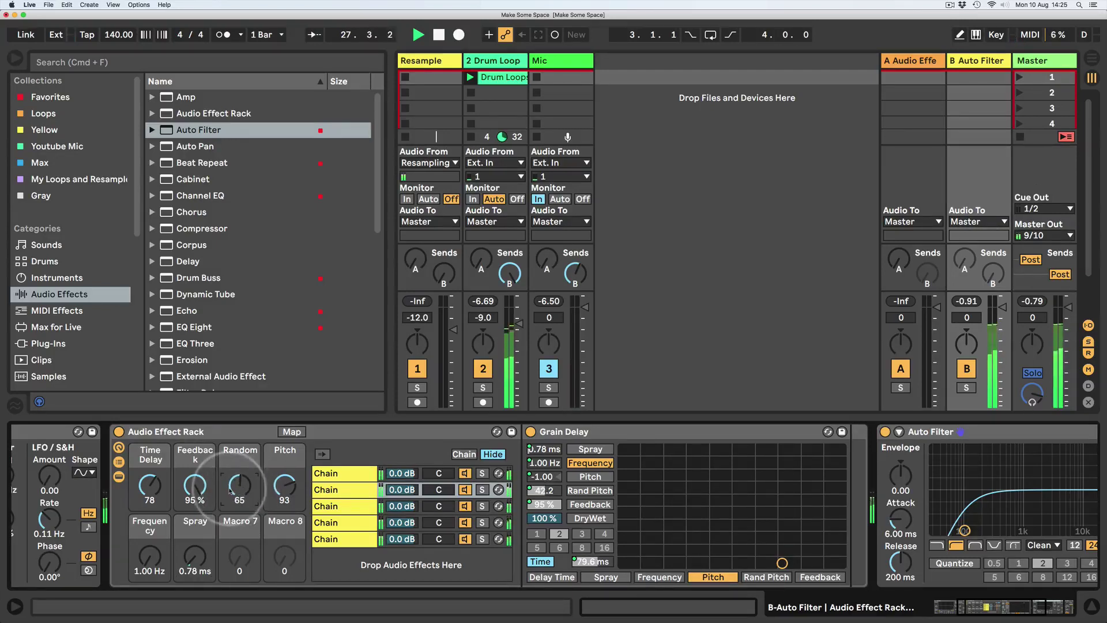
left_click(195, 486)
left_click_drag(194, 486, 149, 508)
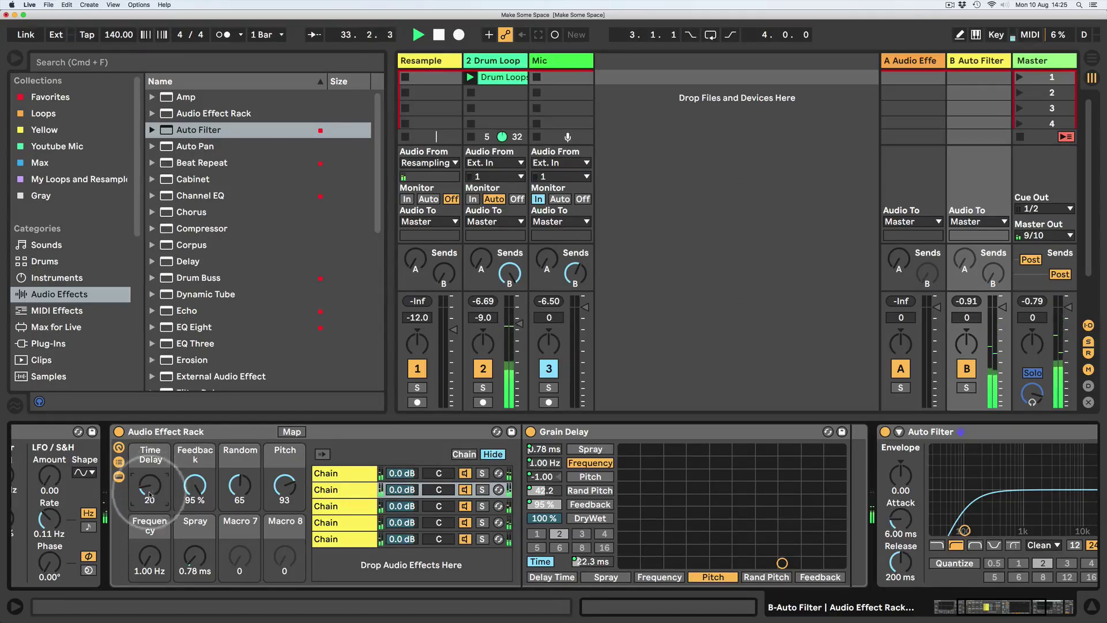
Enable and raise return B's send to itself, and set the Auto Filter cutoffs before and after the rack to 51.0 Hz and 347 Hz
left_click(993, 607)
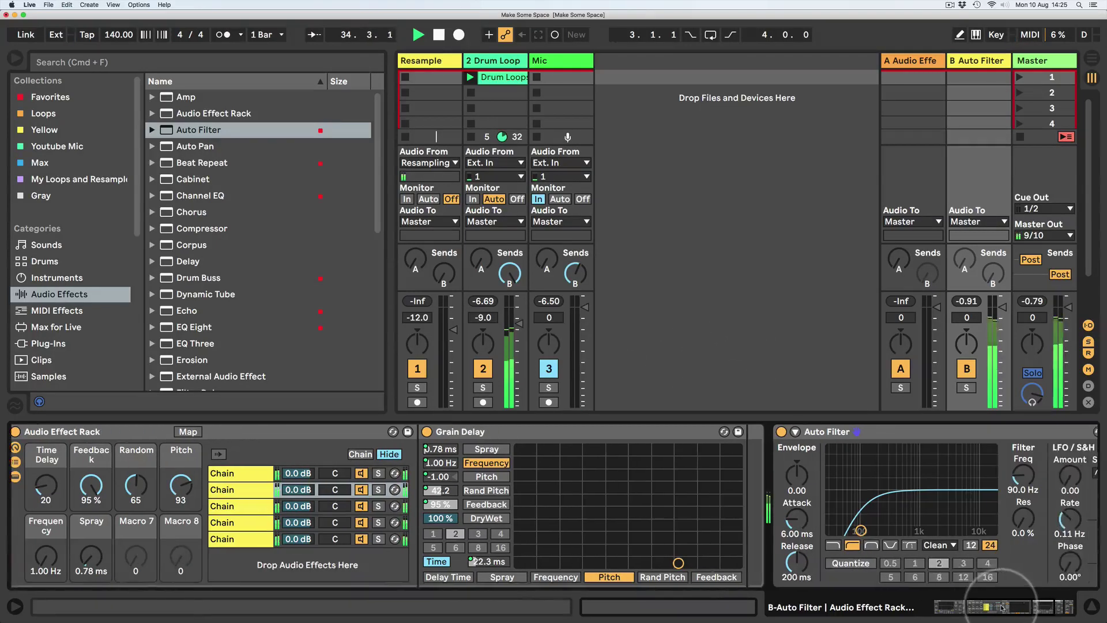
right_click(981, 282)
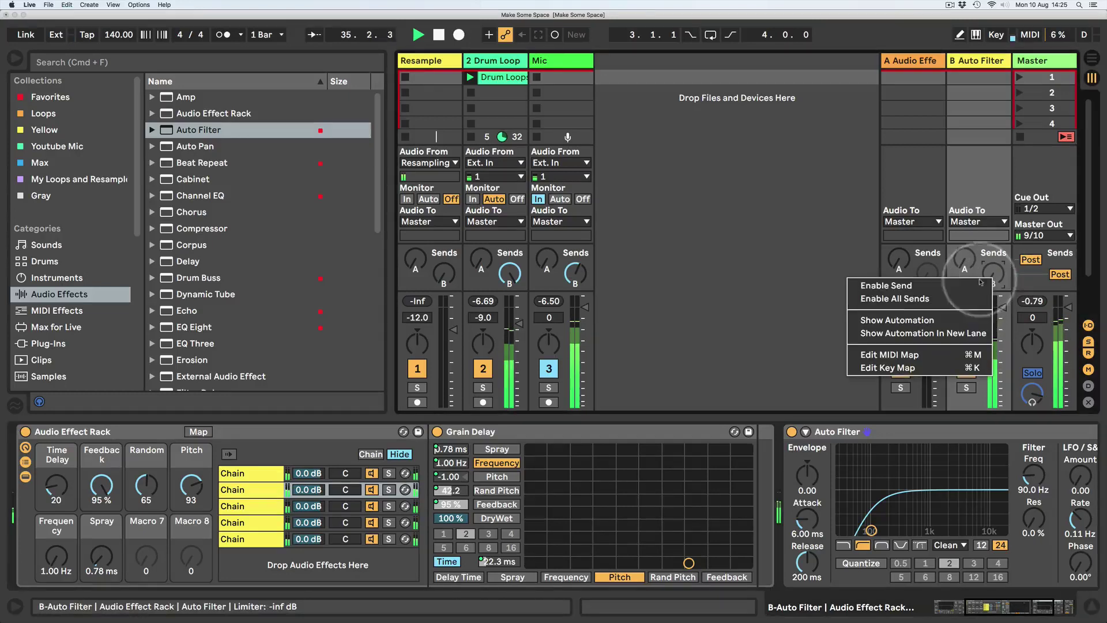
left_click(900, 285)
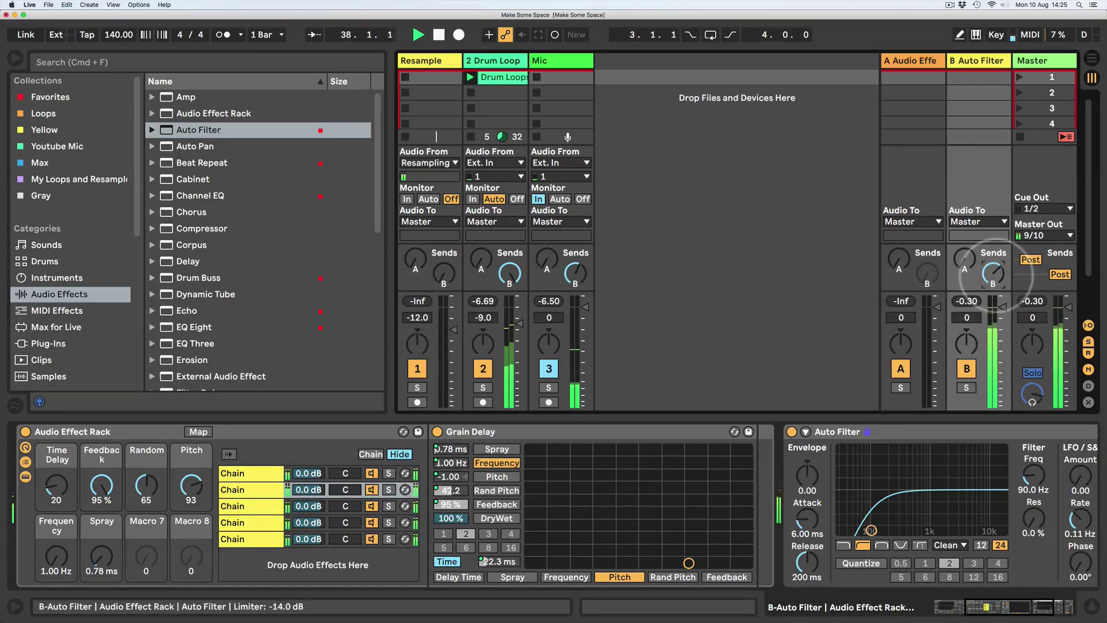
left_click_drag(870, 530, 94, 530)
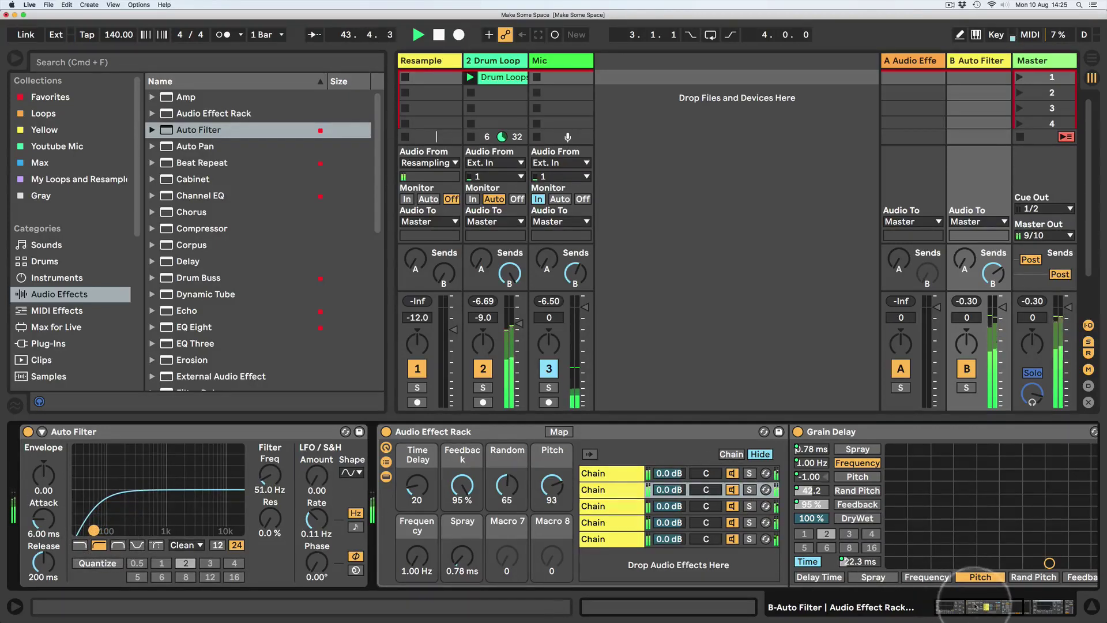
left_click_drag(975, 607, 994, 614)
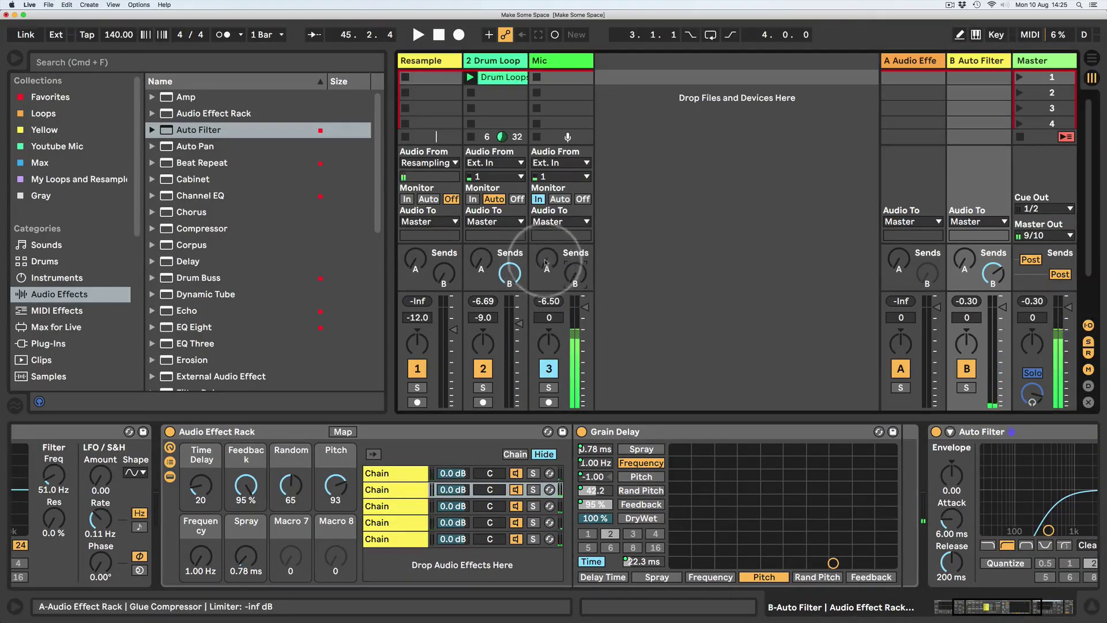
Raise the Mic track's send A to -26.0 dB to feed the voice into return A
left_click_drag(546, 263, 546, 242)
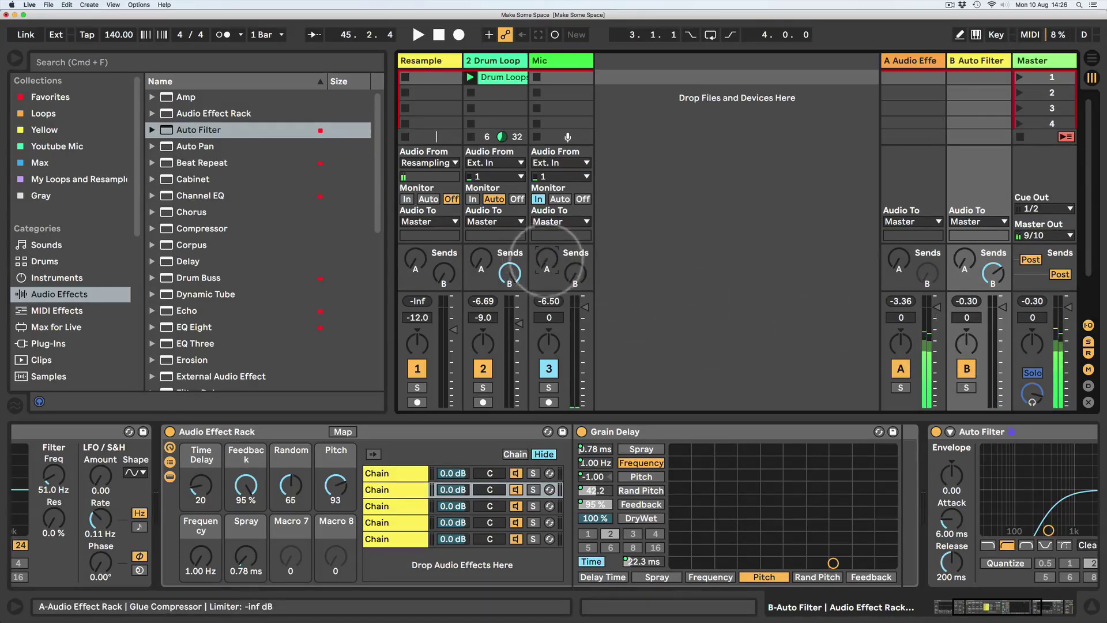
left_click(546, 258)
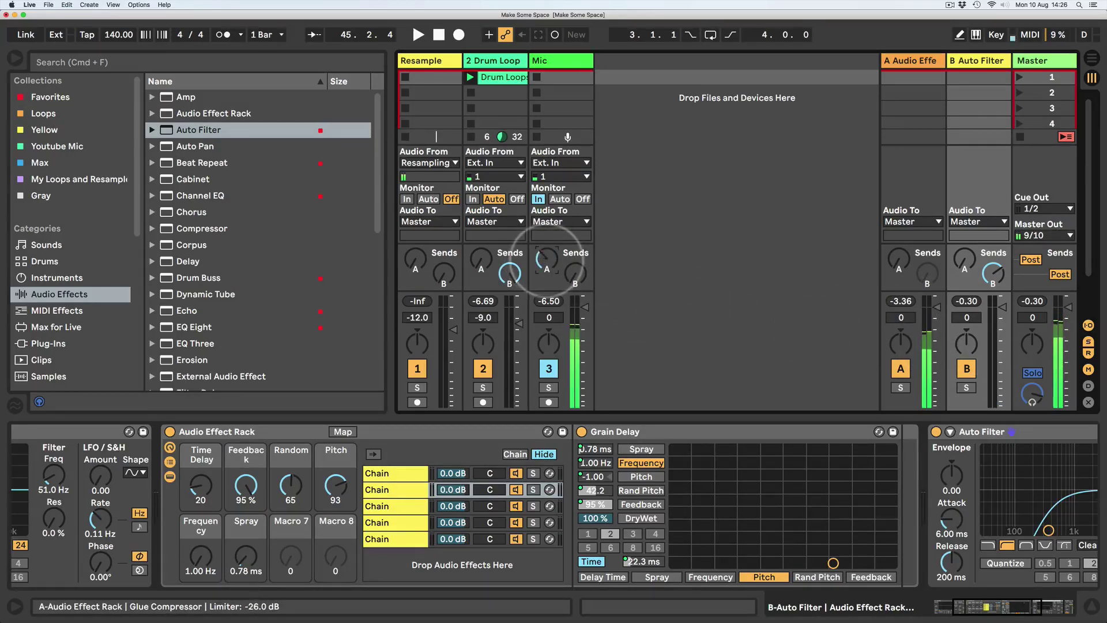
On return A, set the Glue Compressor to -16.2 dB Threshold and 3.81 dB Makeup, and the rack's Filter Freq macro to 1.47 kHz
left_click(911, 60)
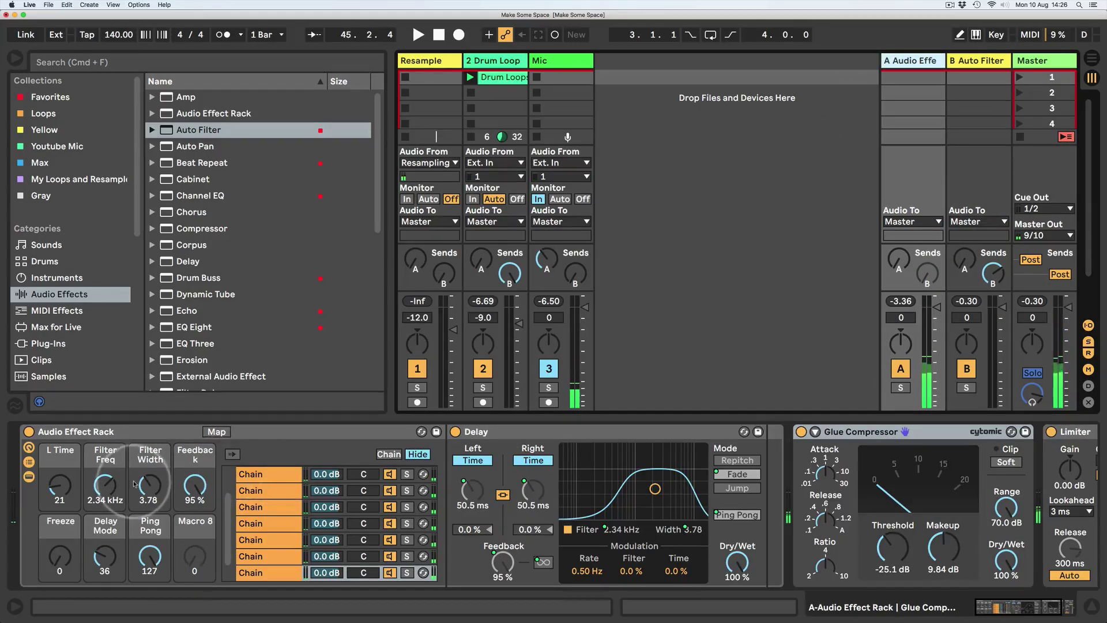
left_click_drag(886, 548, 936, 547)
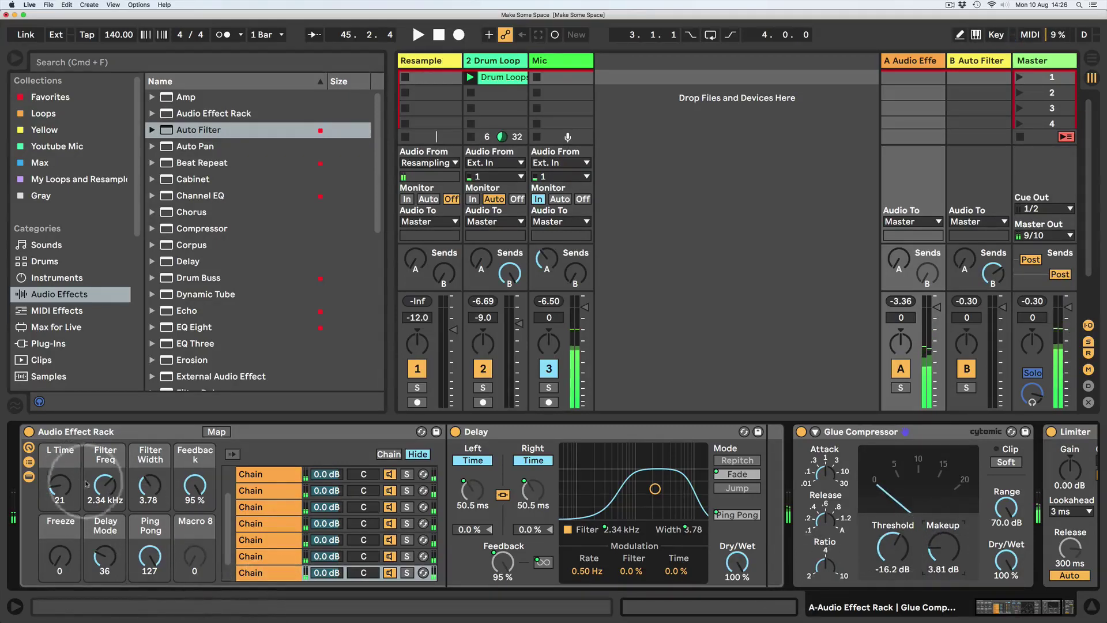
mouse_move(104, 489)
left_mouse_down()
mouse_move(104, 505)
mouse_move(104, 474)
left_mouse_up()
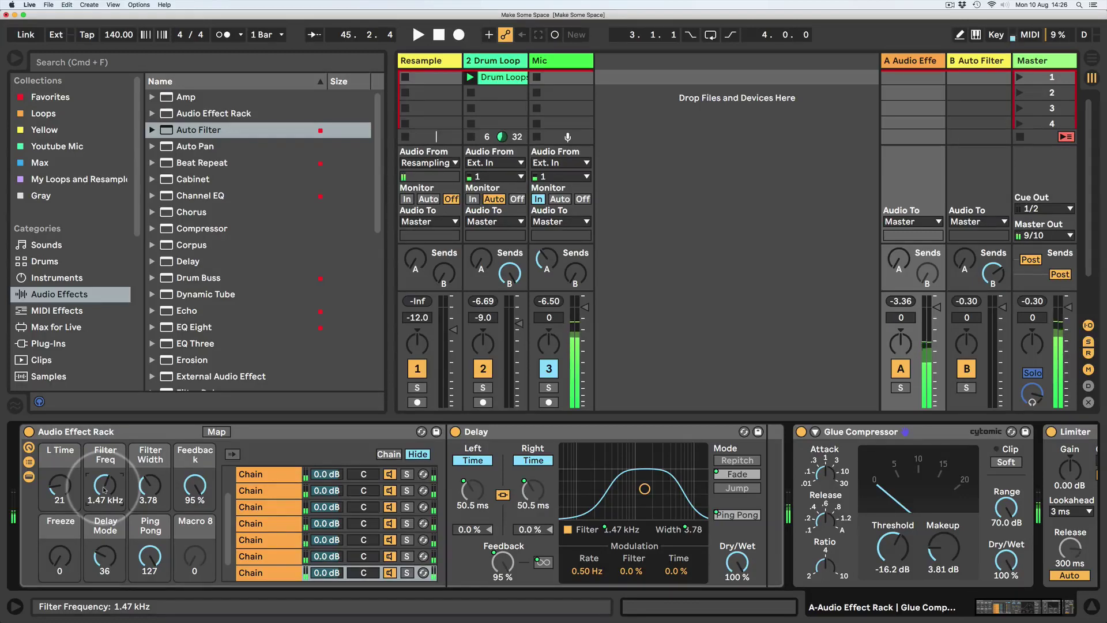
Insert a third return track after return B and narrow the browser slightly
right_click(964, 62)
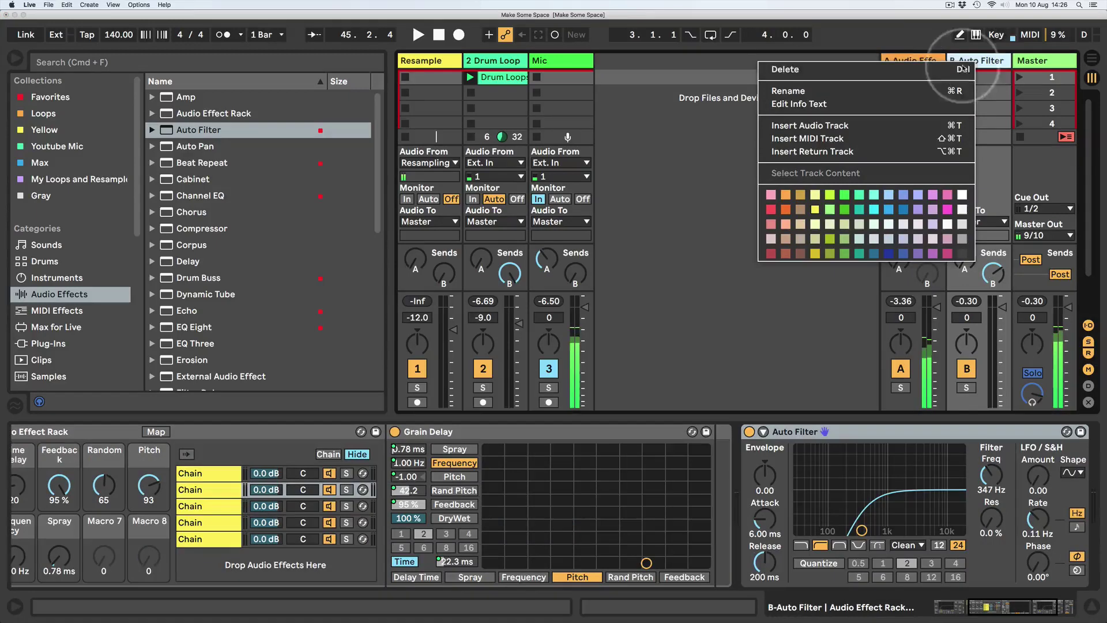
left_click(794, 151)
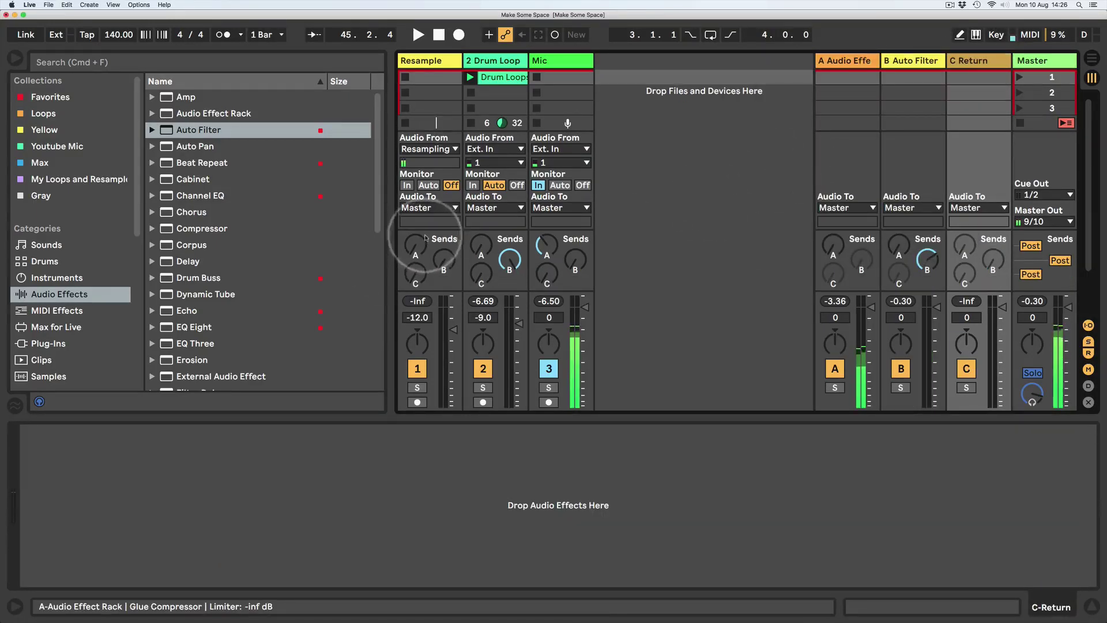
left_click_drag(383, 256, 350, 255)
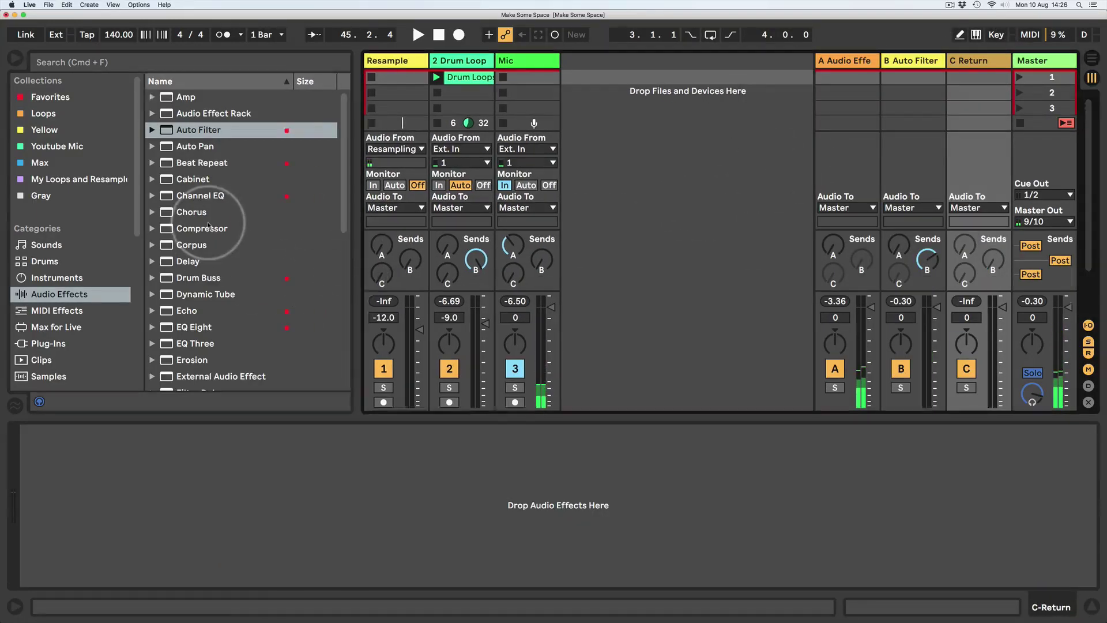
Turn the Mic track's send A down to its minimum
scroll(185, 210, "down", 2)
left_click(517, 245)
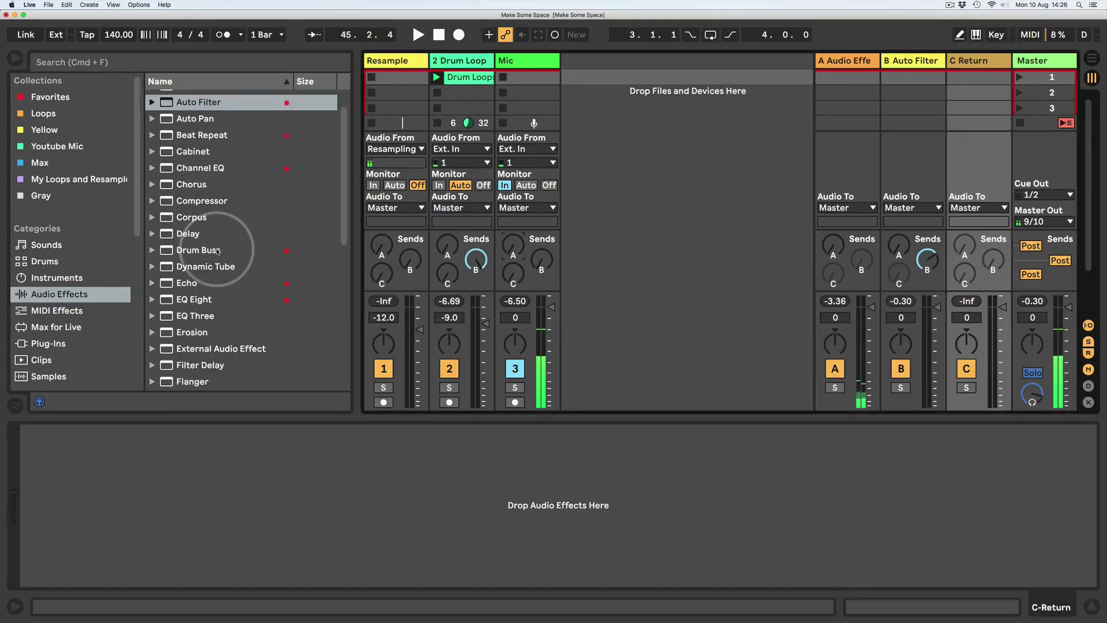
Look through the audio effects list for short-delay devices, checking Echo, Chorus, Flanger and Corpus
left_click(152, 283)
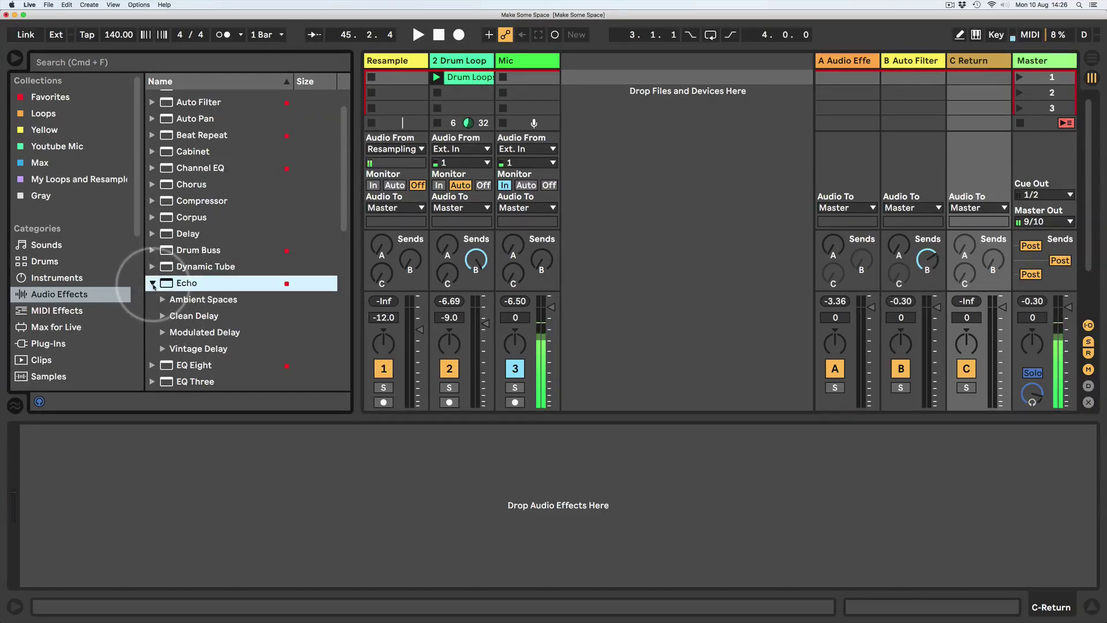
left_click(152, 283)
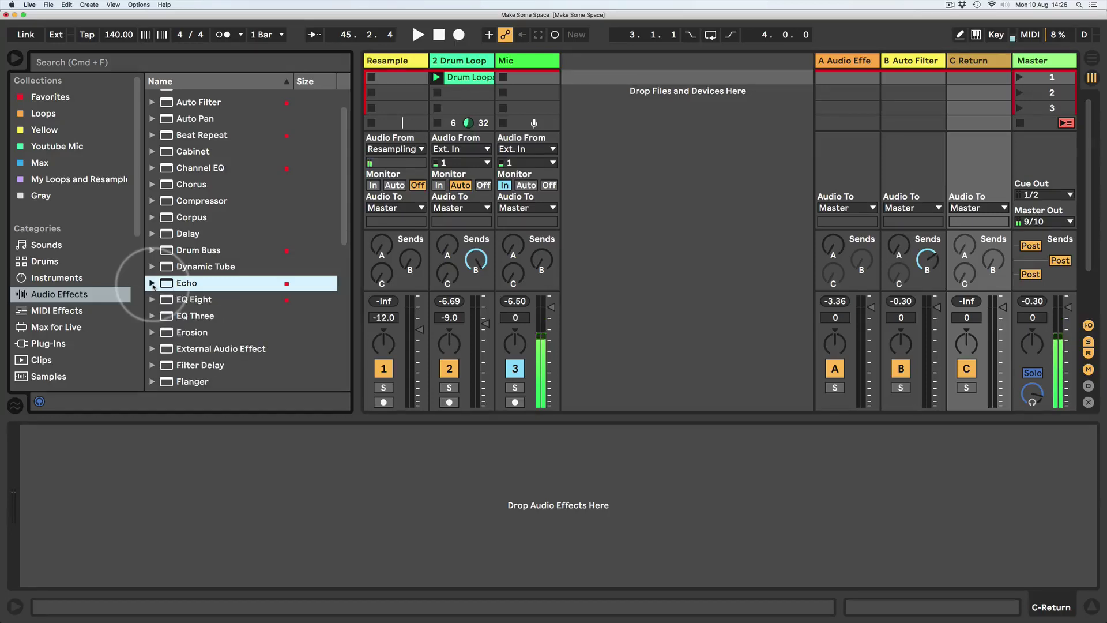
scroll(167, 285, "up", 2)
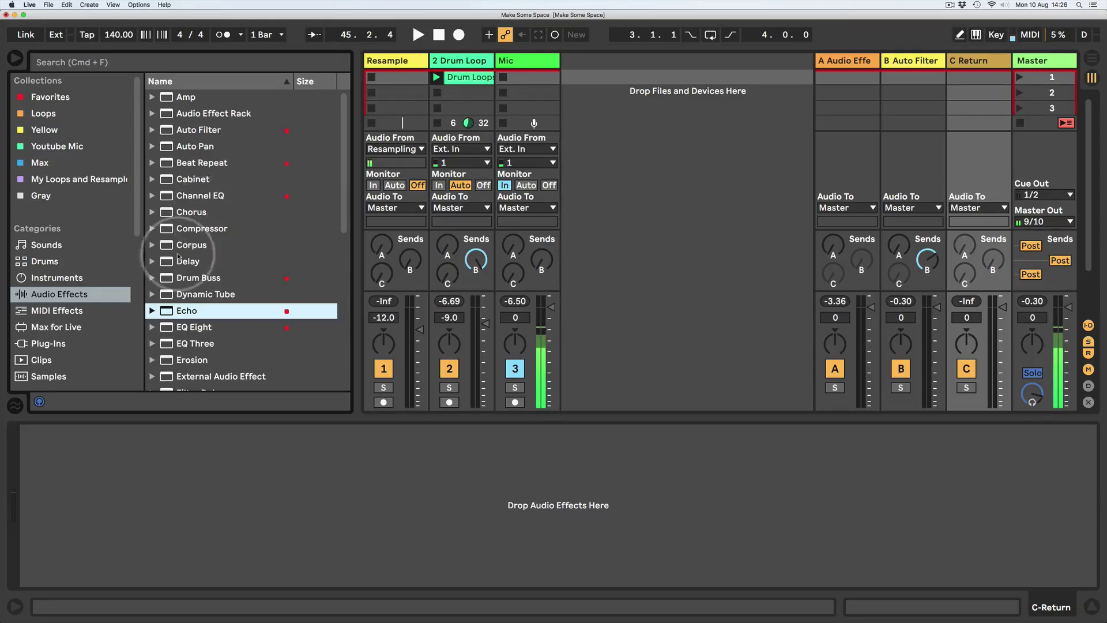
left_click(191, 212)
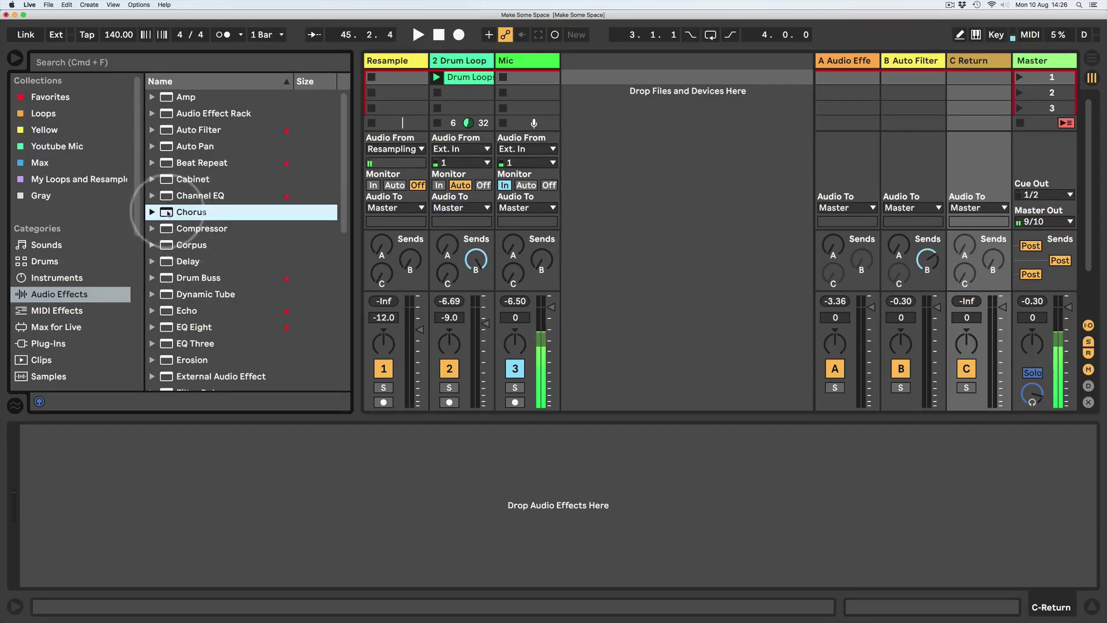
scroll(186, 335, "down", 3)
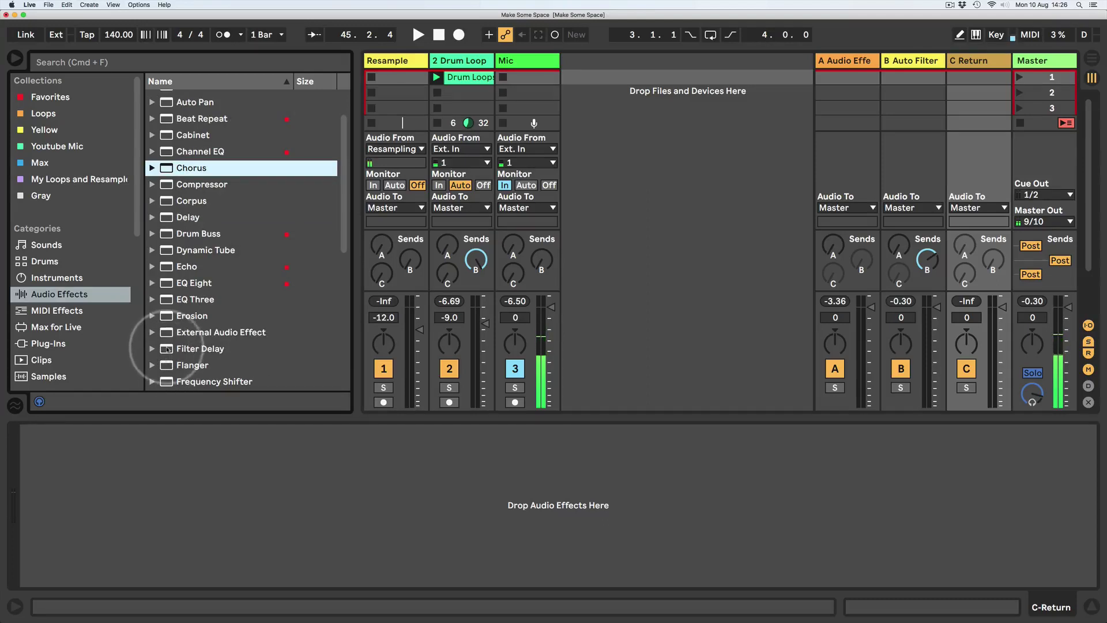
left_click(171, 365)
scroll(171, 357, "down", 1)
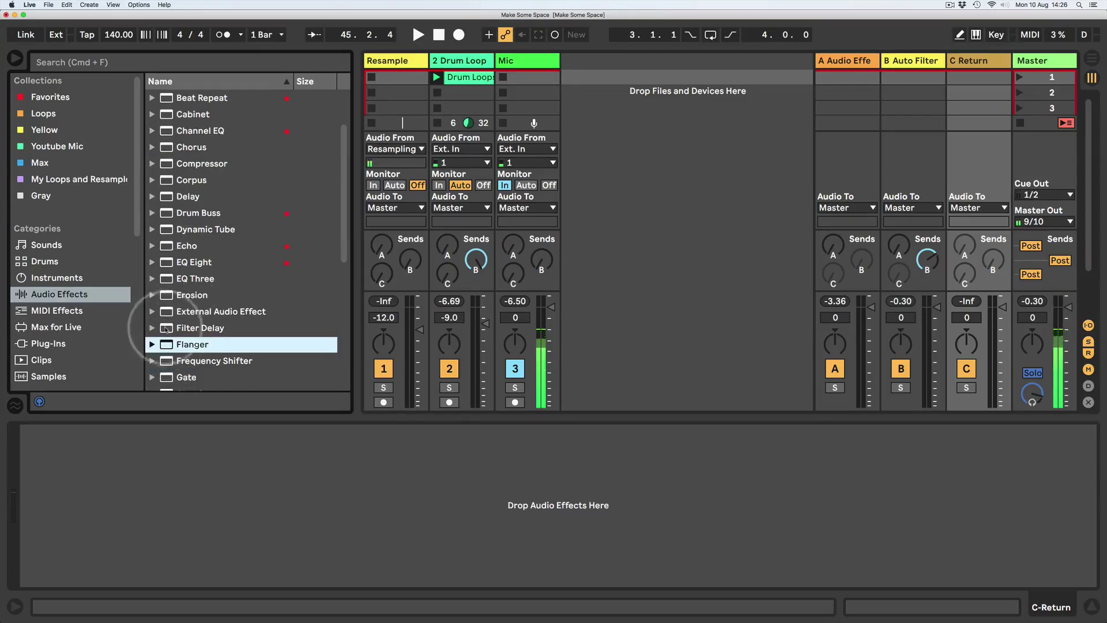
left_click(178, 183)
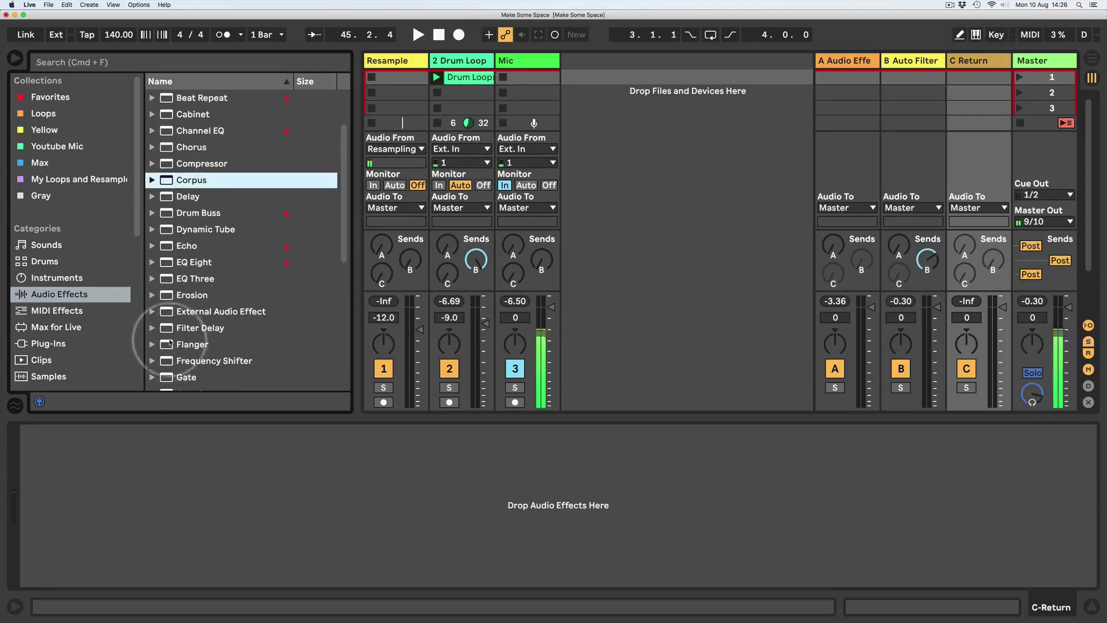
scroll(173, 199, "up", 1)
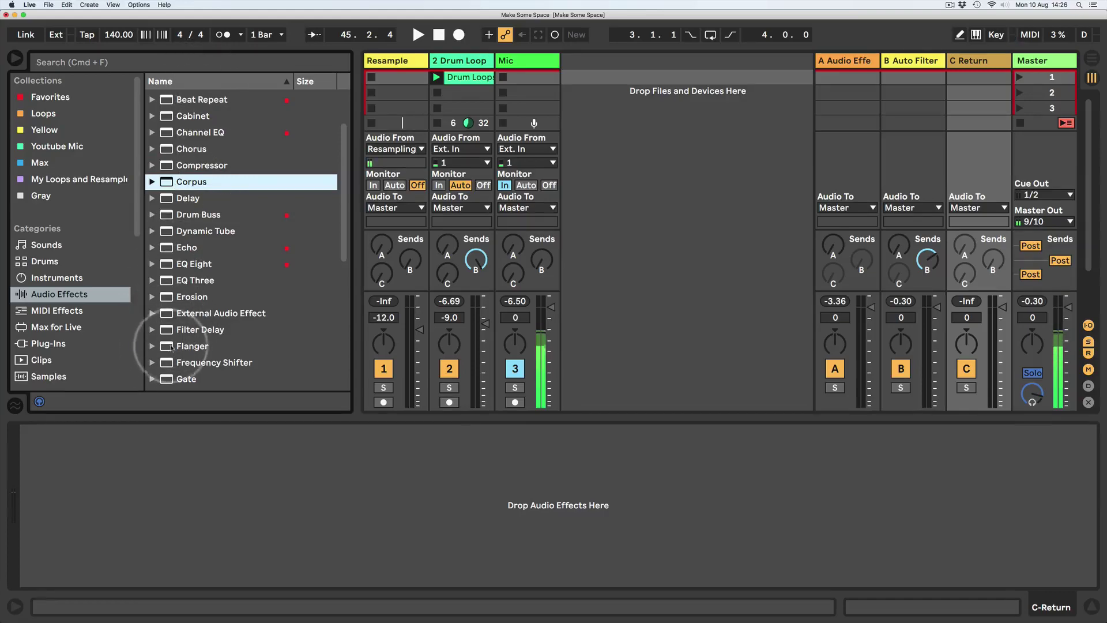
Load a Flanger followed by a Limiter on return C, and set the Flanger's Delay Time to 7.00 ms and Feedback to 0.99
left_click(170, 346)
left_click_drag(780, 120, 982, 65)
scroll(196, 357, "down", 3)
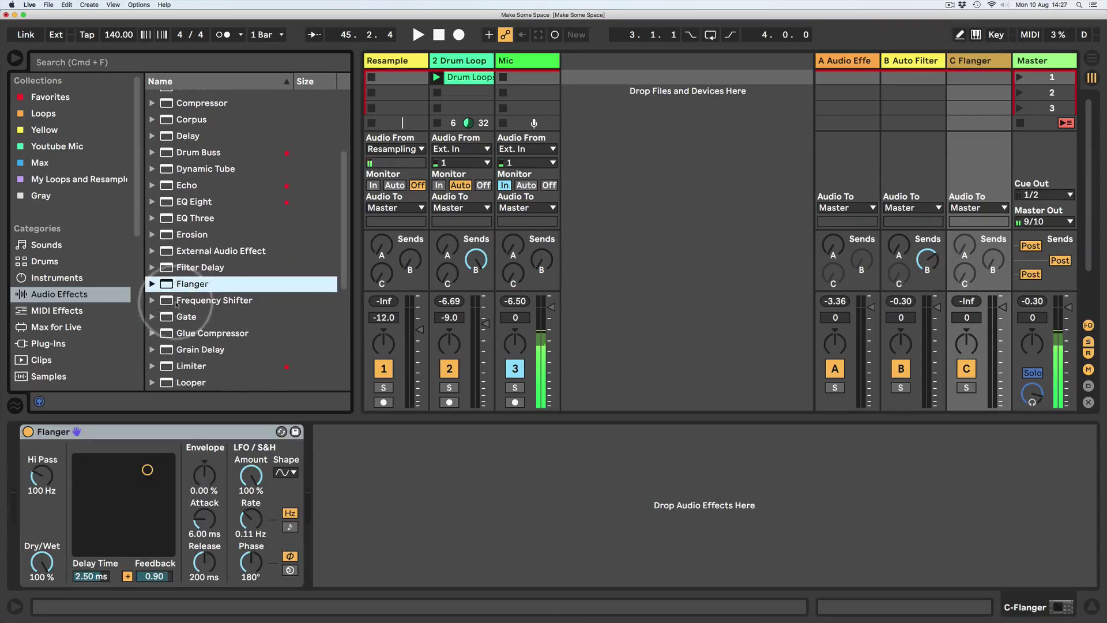
left_click_drag(171, 369, 369, 482)
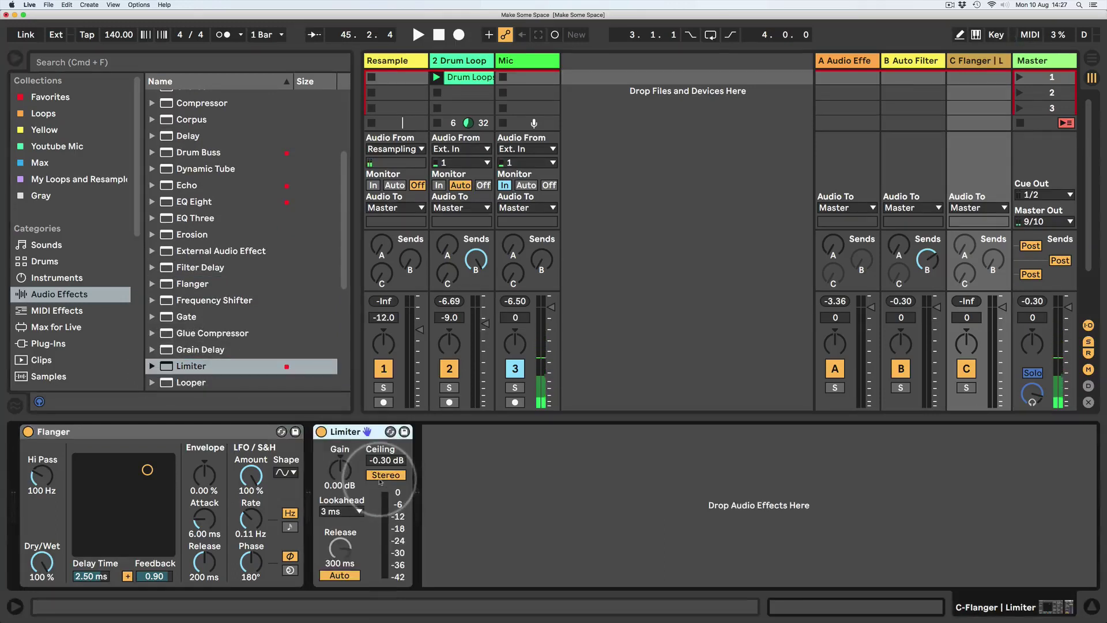
left_click_drag(137, 485, 159, 472)
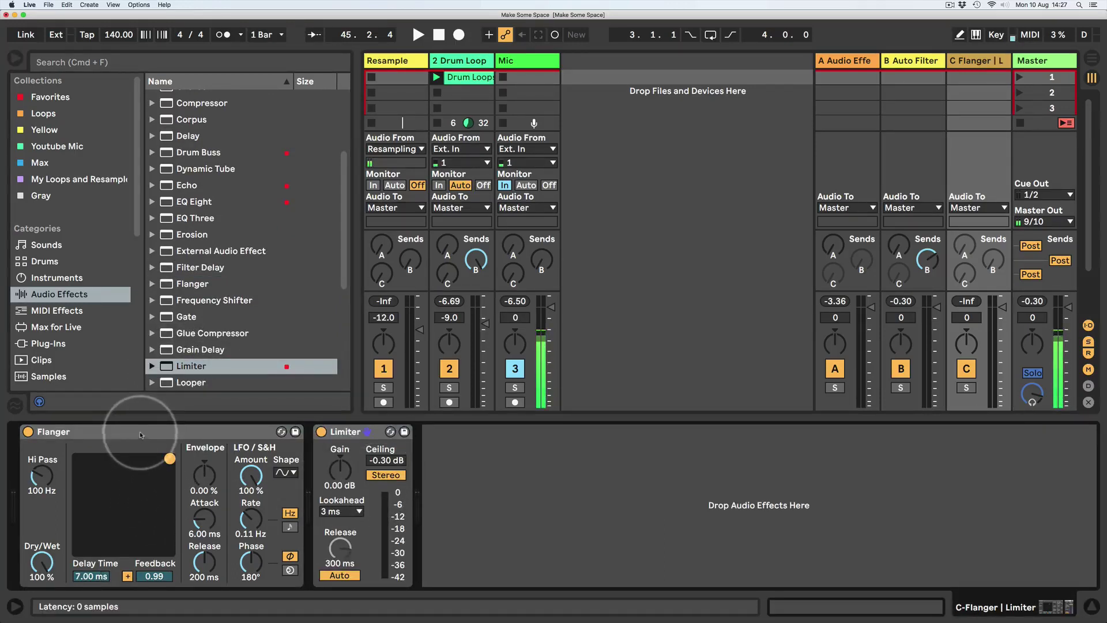
Group the Flanger into an Audio Effect Rack and show the rack's macro controls and chain list
right_click(143, 434)
left_click(169, 307)
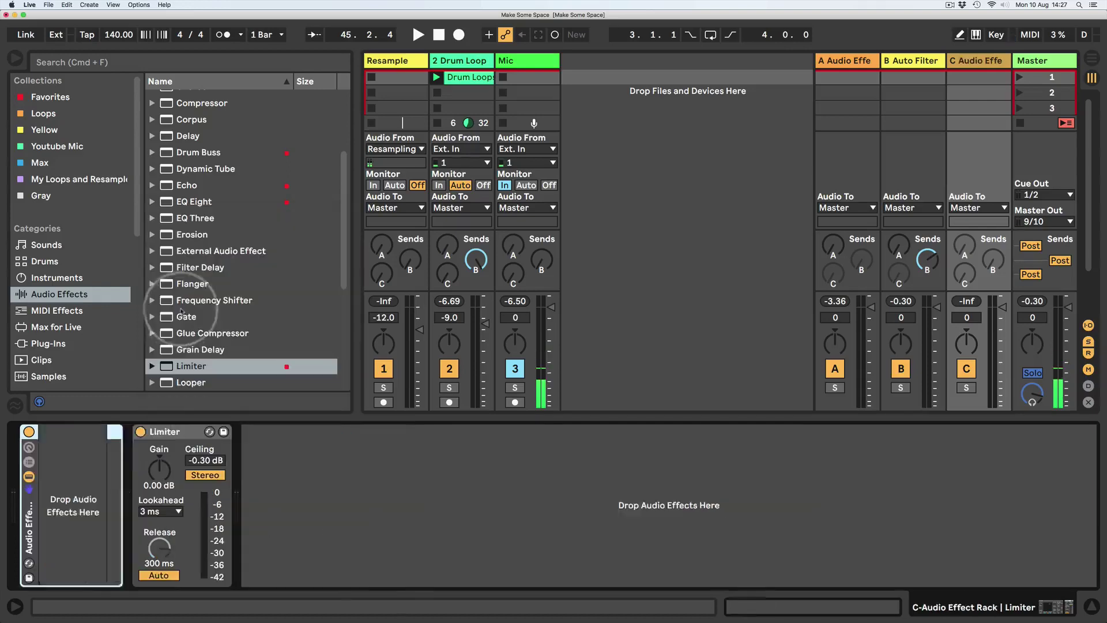
left_click(28, 461)
left_click(29, 447)
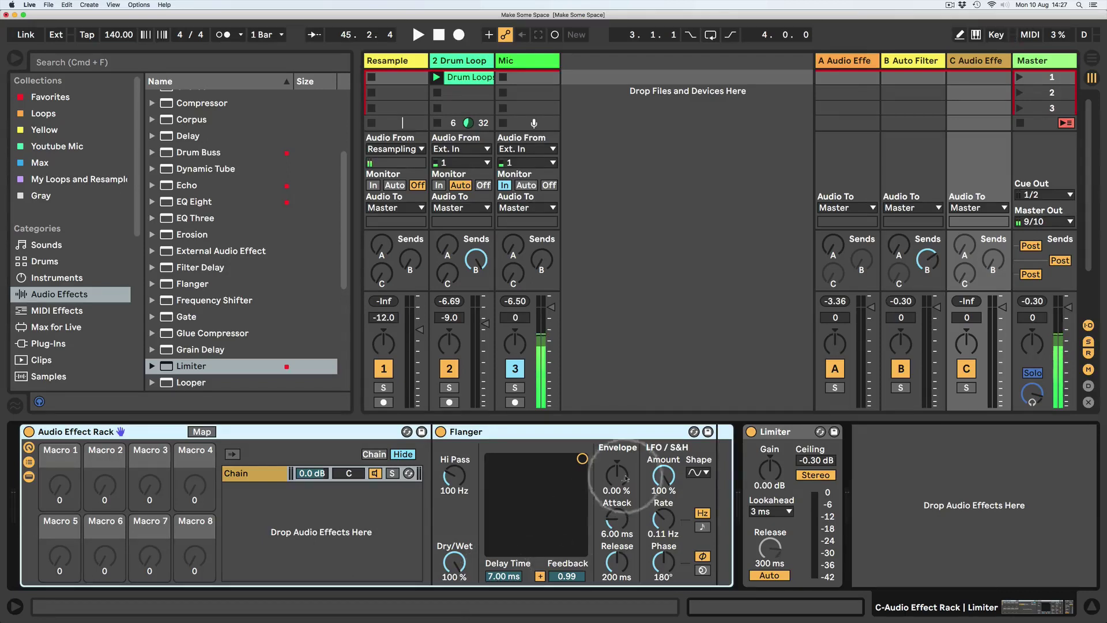
Set the Flanger's LFO Amount to 0.00 % and its LFO Rate to 0.01 Hz
left_click_drag(663, 474, 663, 475)
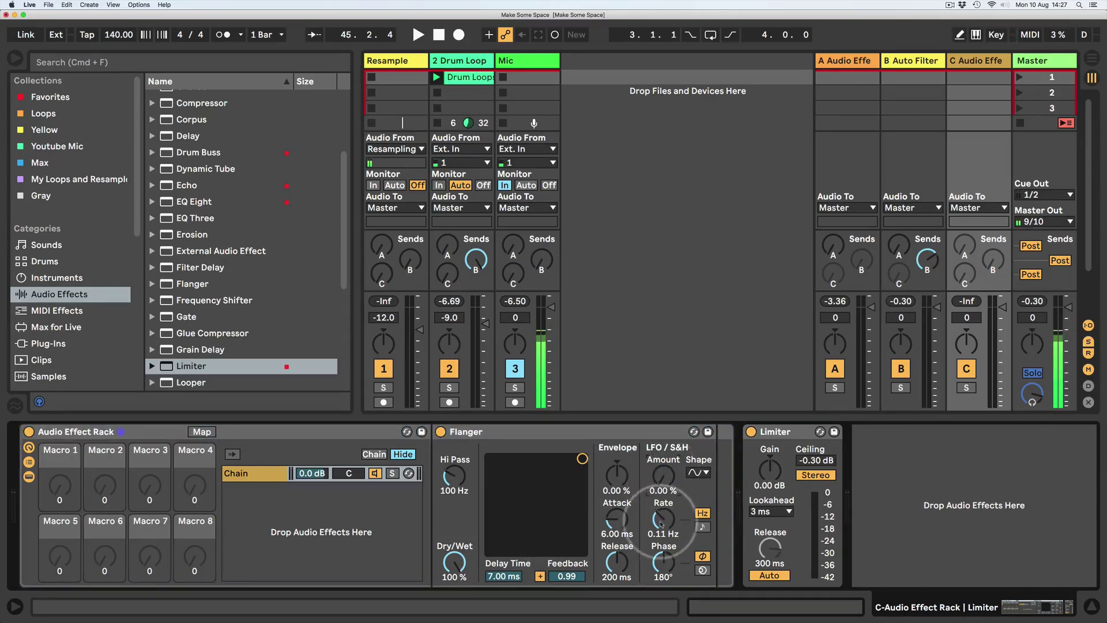
left_click_drag(664, 517, 671, 523)
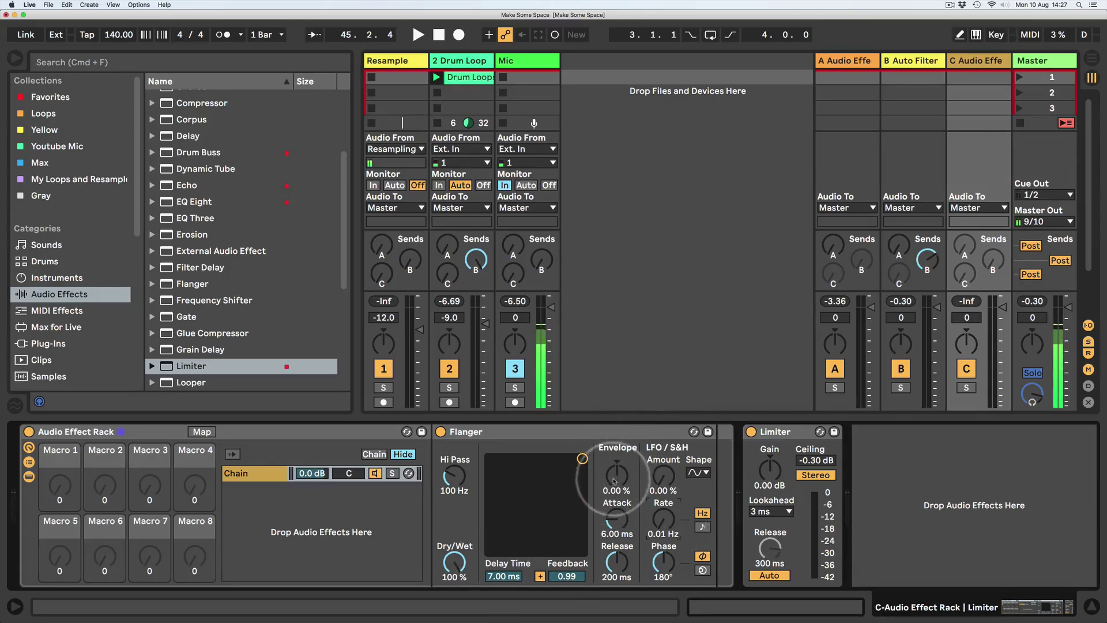
Map the Flanger's Delay Time to Macro 1, Hi Pass to Macro 2 and feedback Polarity to Macro 3
right_click(503, 576)
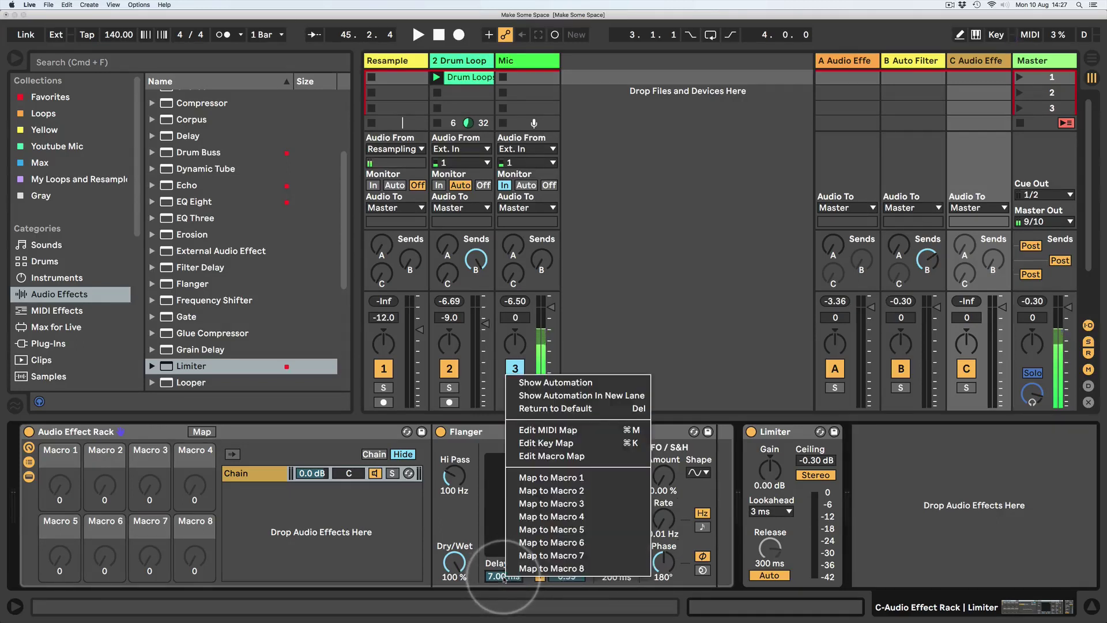
left_click(552, 478)
right_click(456, 474)
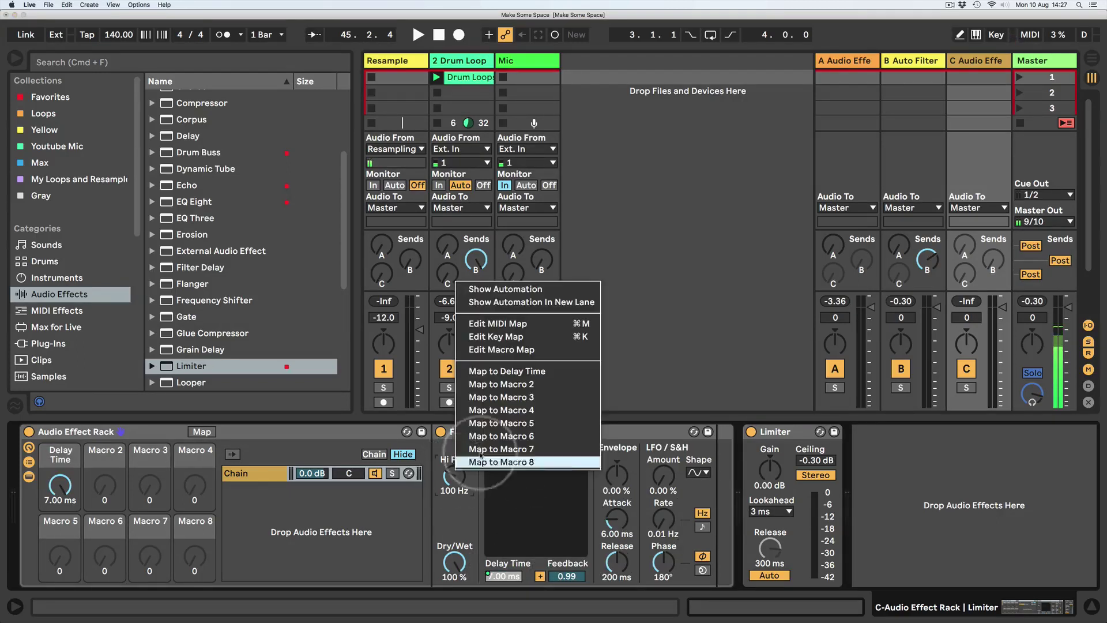
left_click(487, 383)
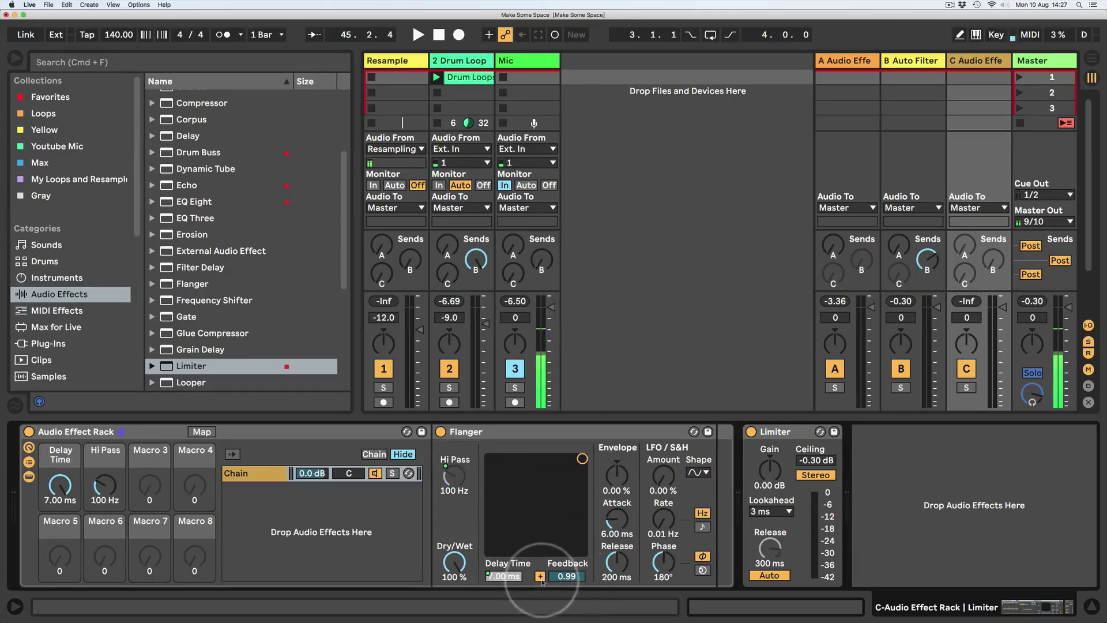
right_click(573, 576)
left_click(572, 504)
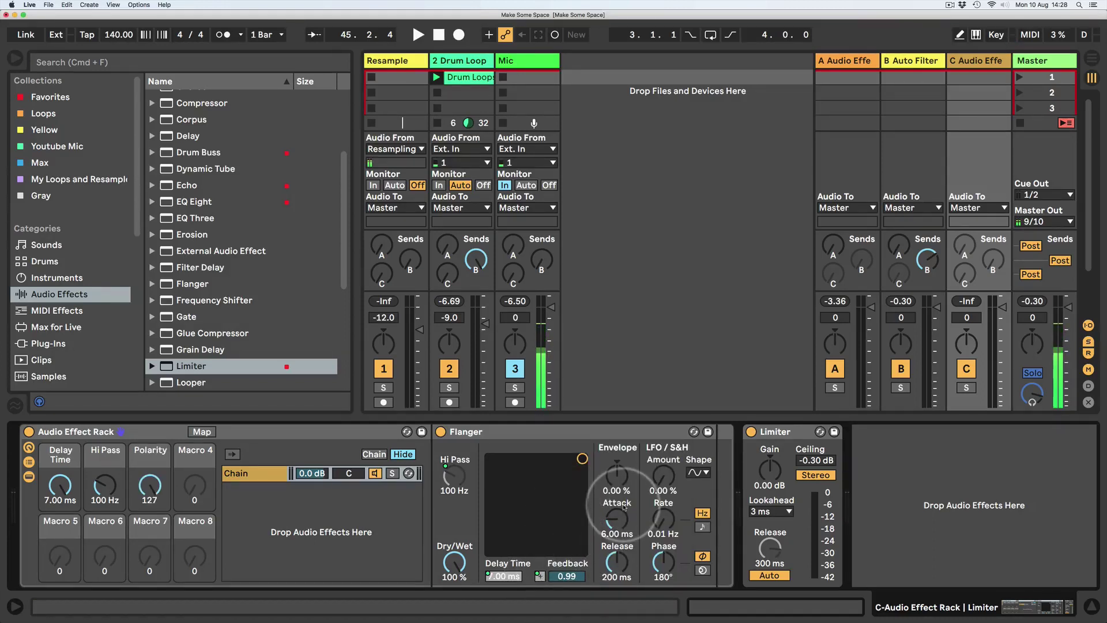
Map the Flanger's LFO Amount to Macro 4 and LFO Rate to Macro 5, and set the LFO Phase to 0.00°
right_click(662, 477)
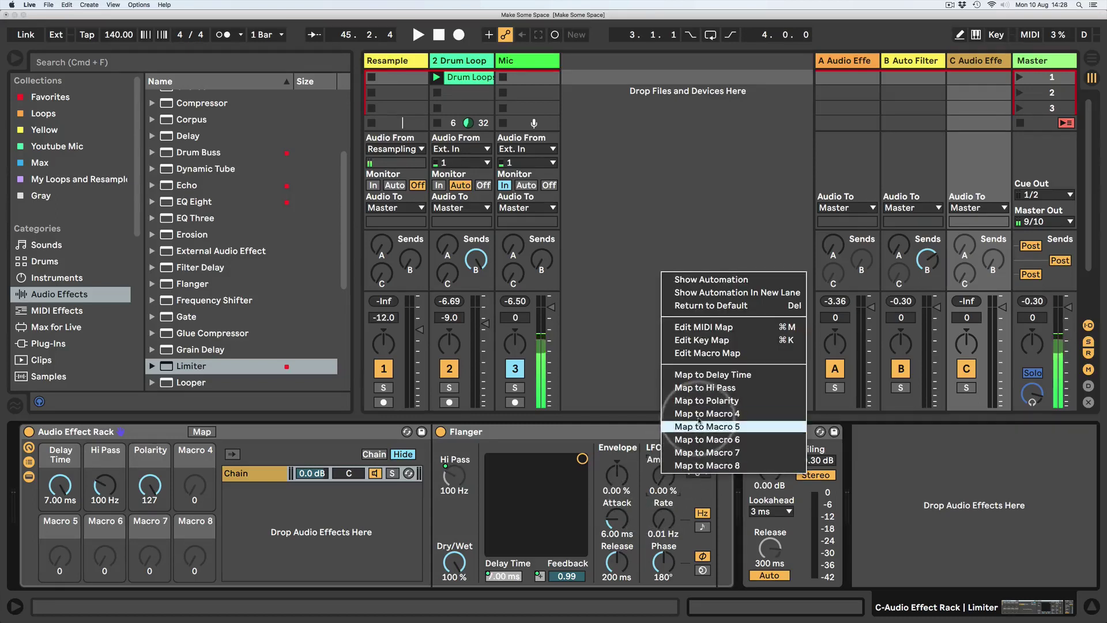
left_click(701, 415)
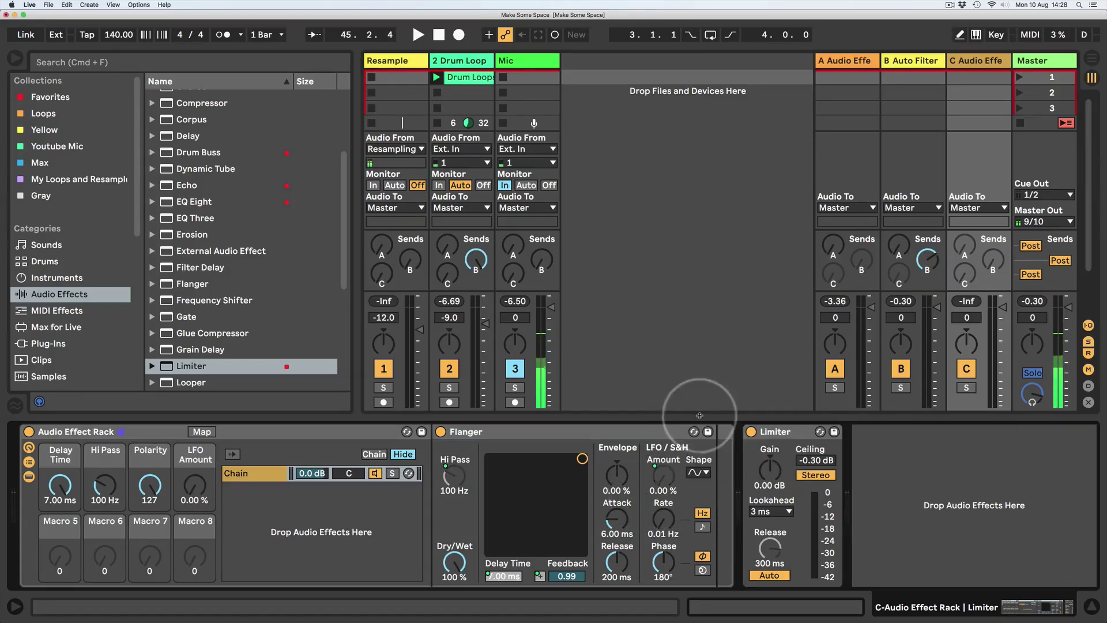
right_click(663, 521)
left_click(699, 473)
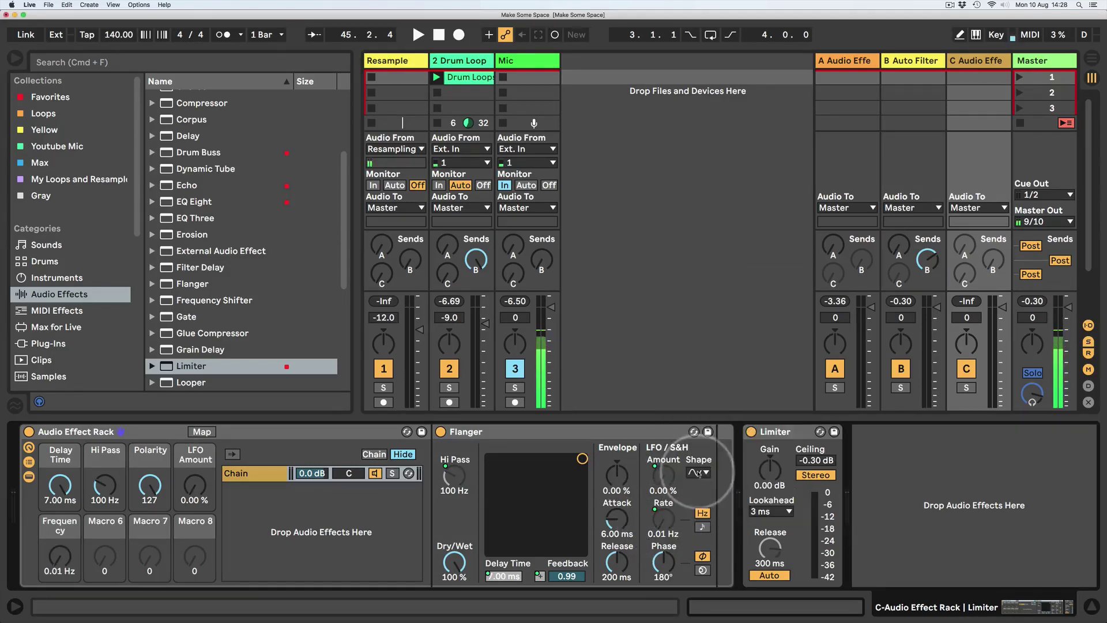
left_click_drag(663, 562, 664, 568)
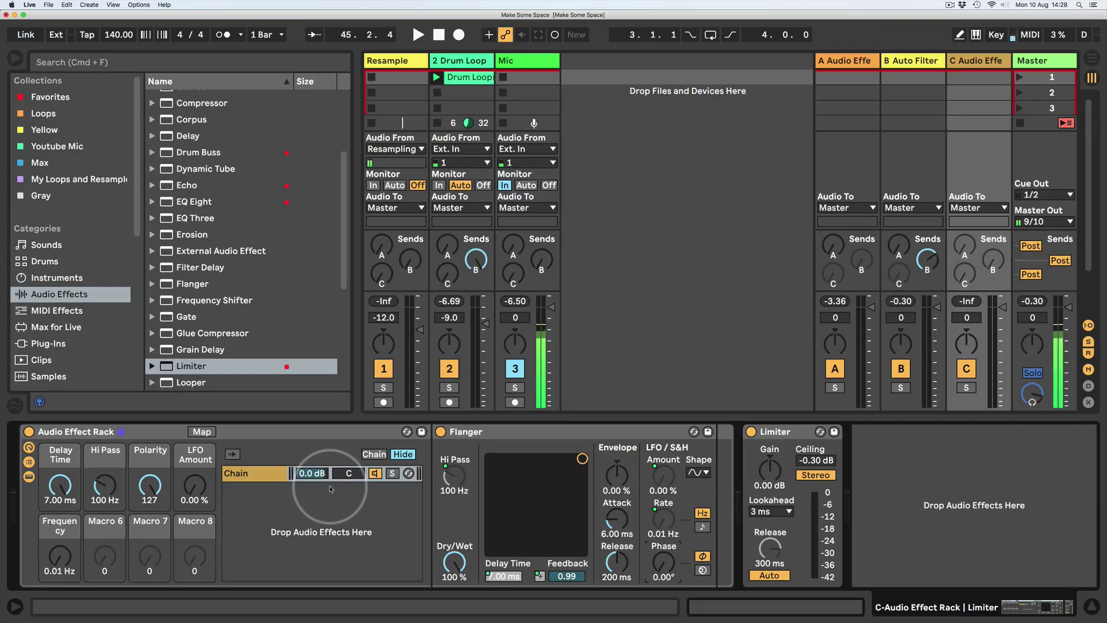
Try panning the Flanger chain slightly to the right and return its pan to centre
left_click(288, 474)
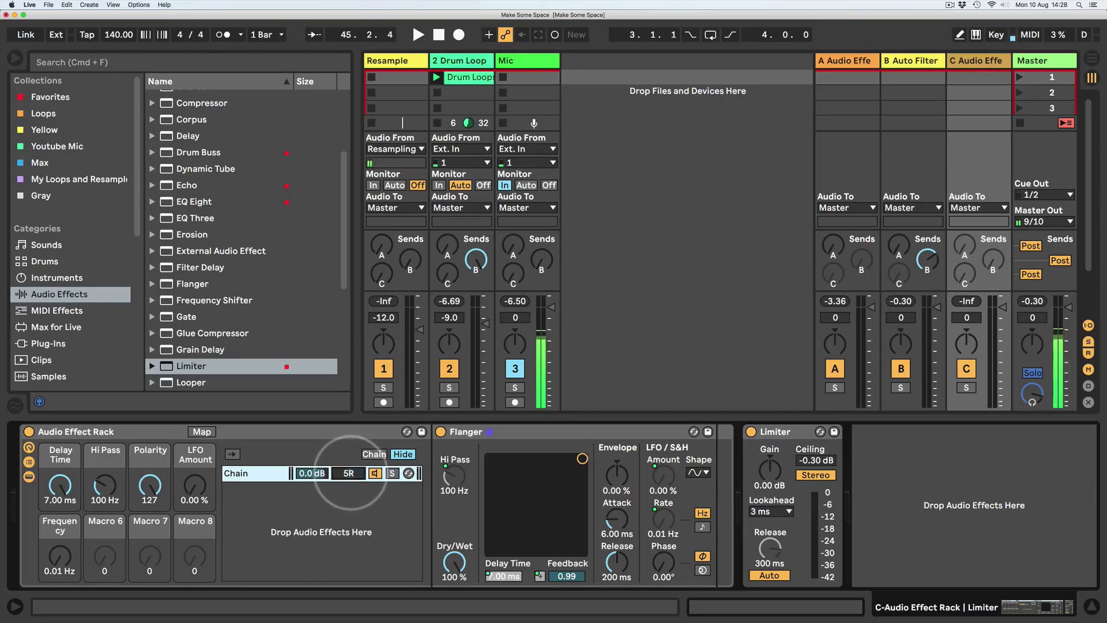
left_click_drag(348, 473, 348, 470)
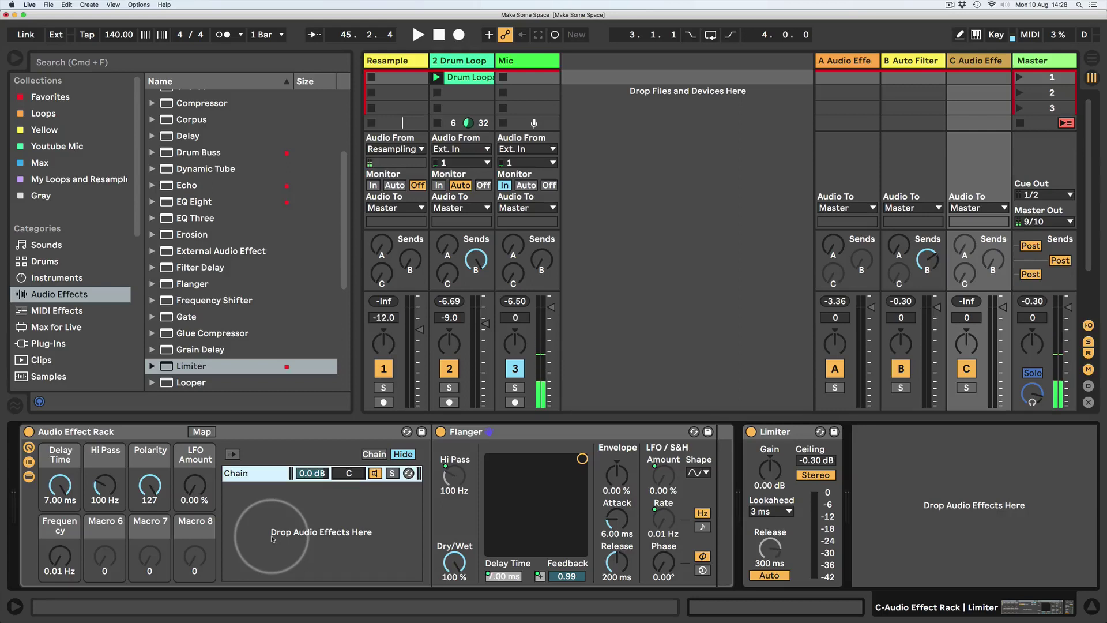
Map the Flanger's Envelope amount to Macro 6, Envelope Attack to Macro 7 and Envelope Release to Macro 8
right_click(616, 474)
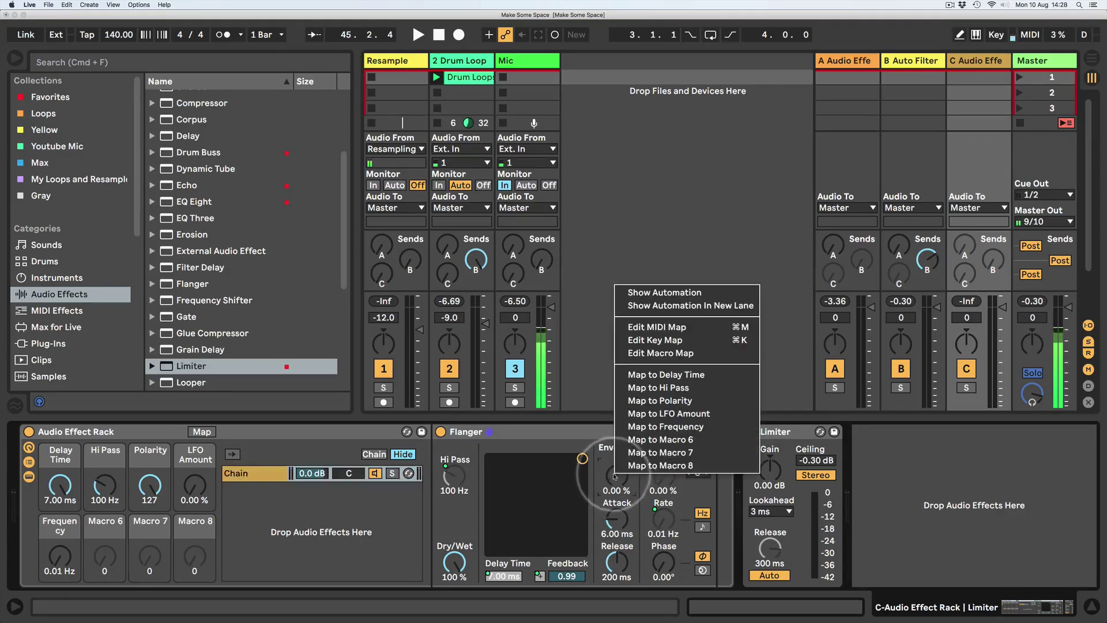
left_click(643, 440)
right_click(616, 519)
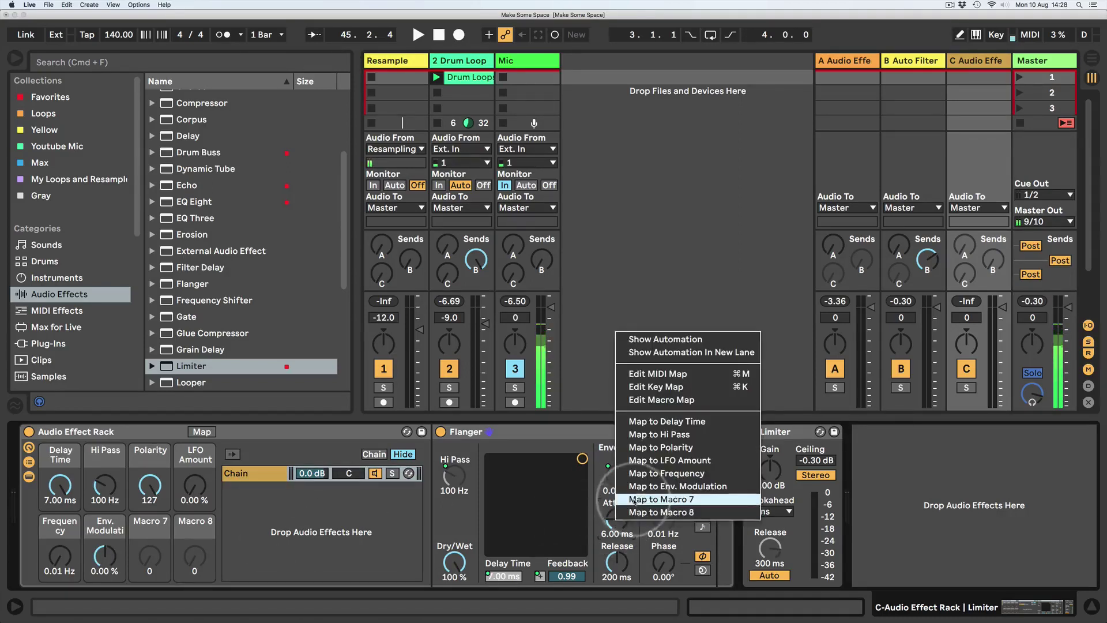
left_click(633, 499)
right_click(617, 555)
left_click(632, 549)
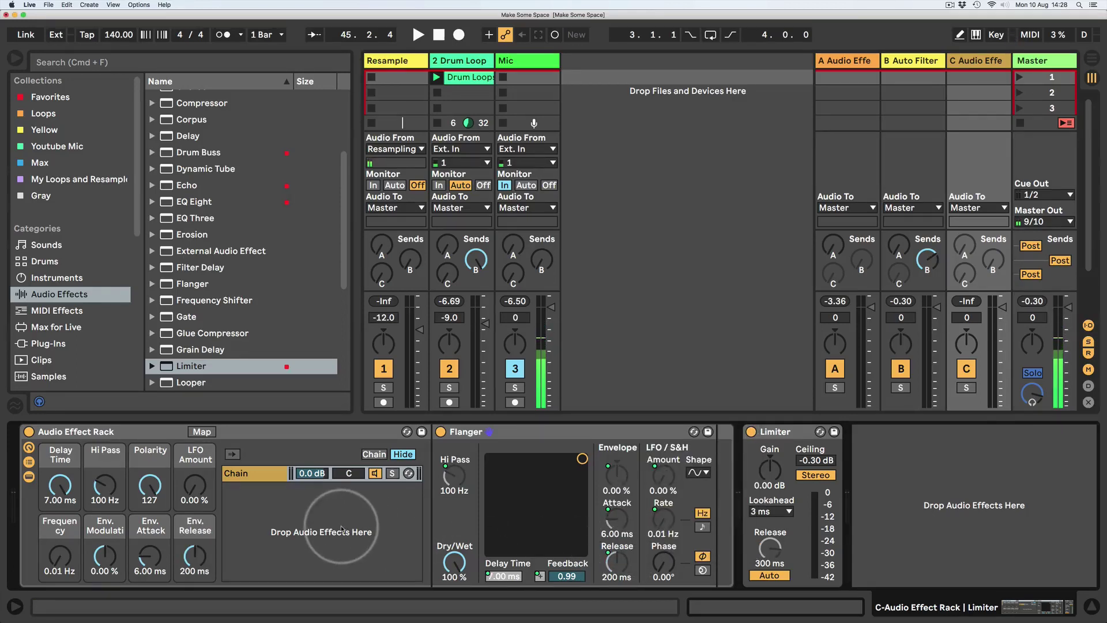
Duplicate the Flanger chain until the rack holds six parallel chains
left_click(237, 477)
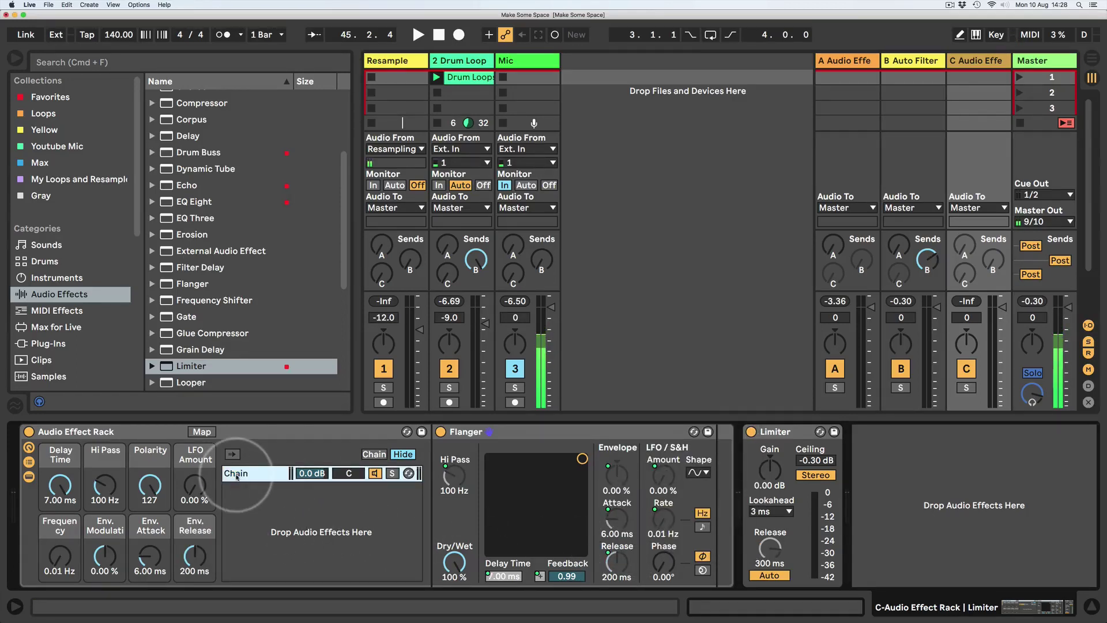
key("super+d")
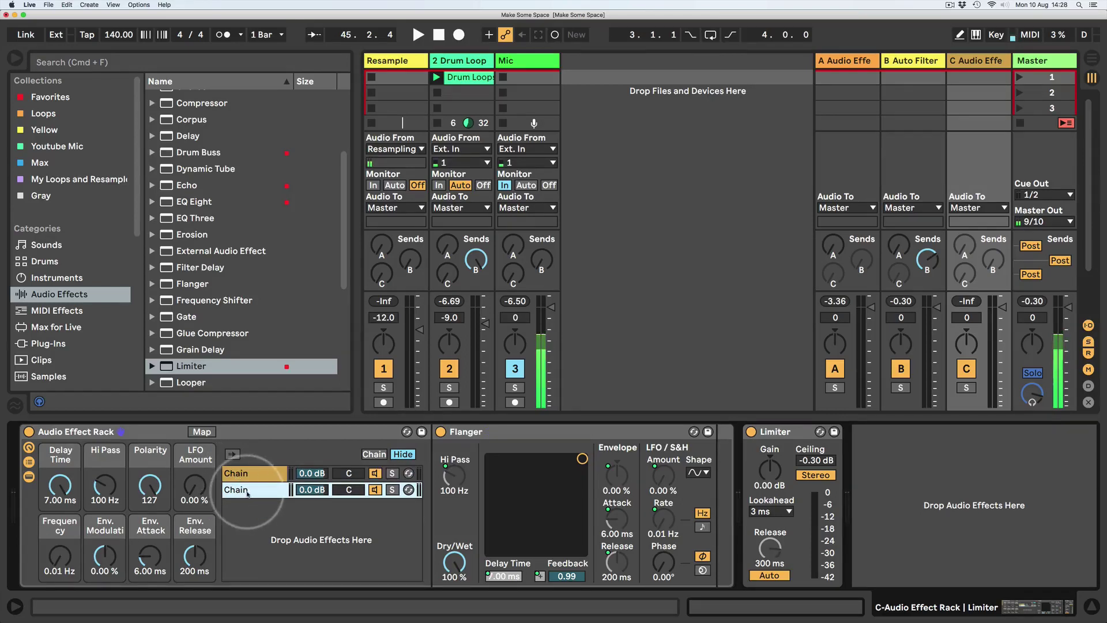
key("super+d")
key("super+d")
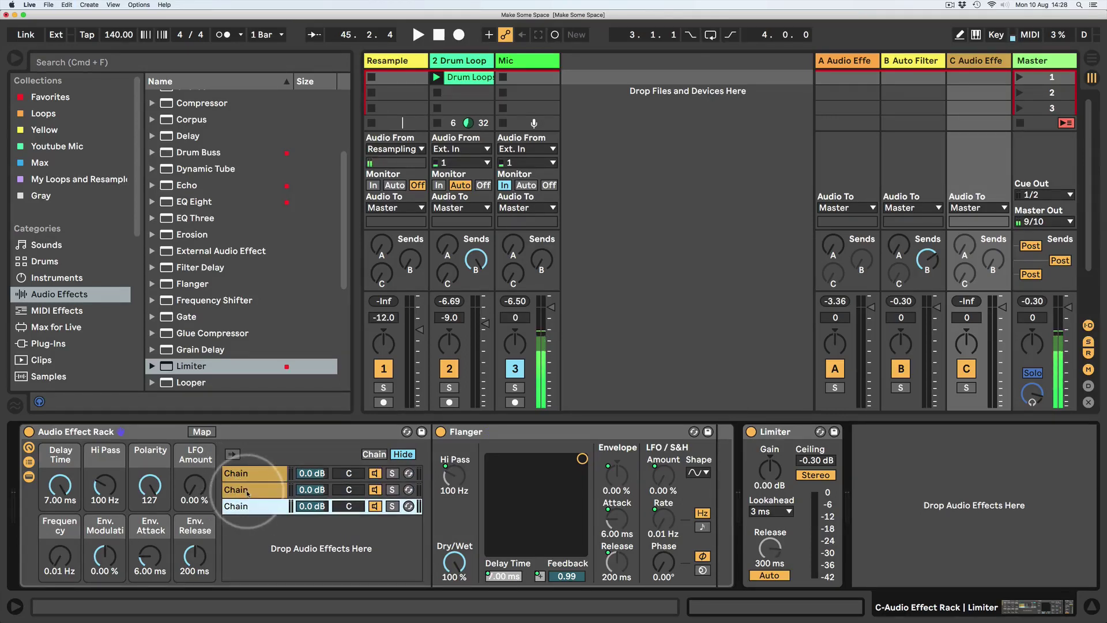
key("super+d")
key("super+d")
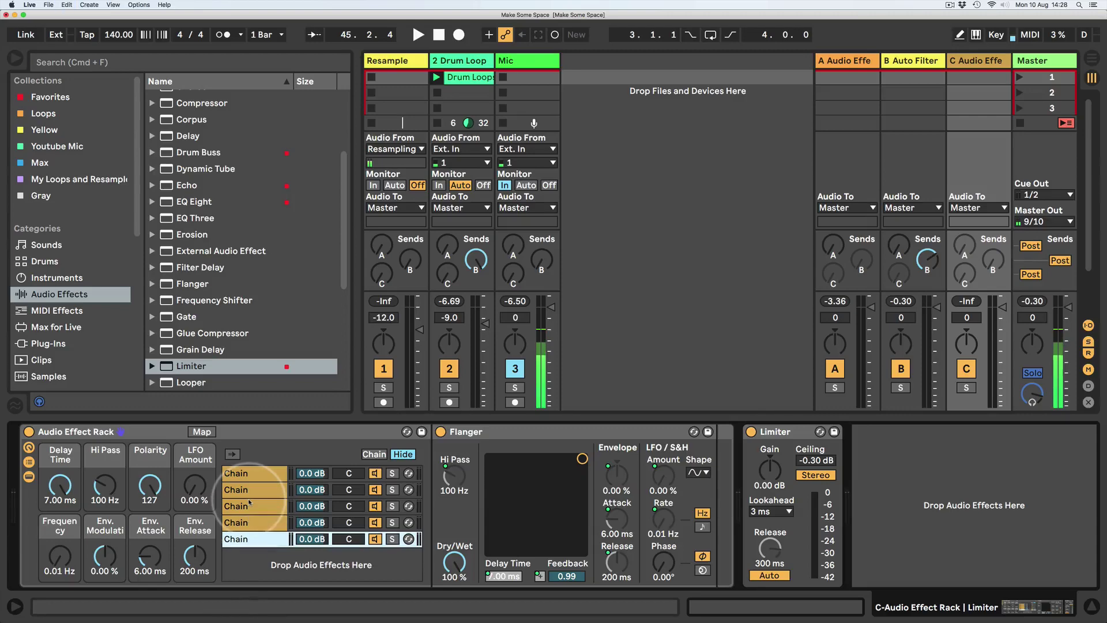
Open the rack's macro mappings and locate the Flanger's Delay Time mapping
left_click(503, 576)
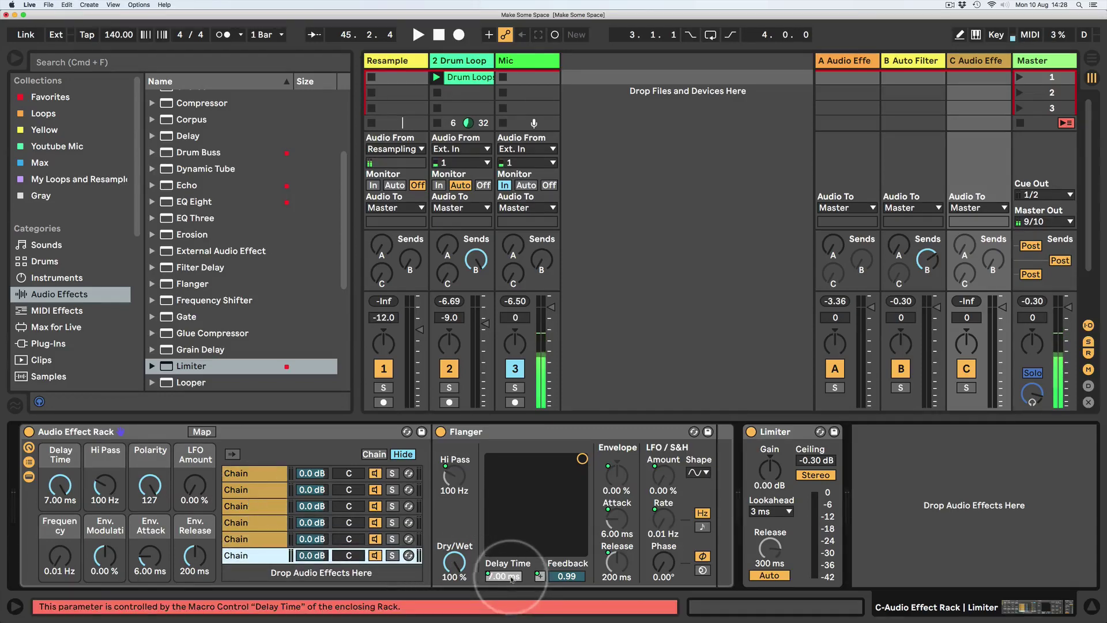
left_click(201, 431)
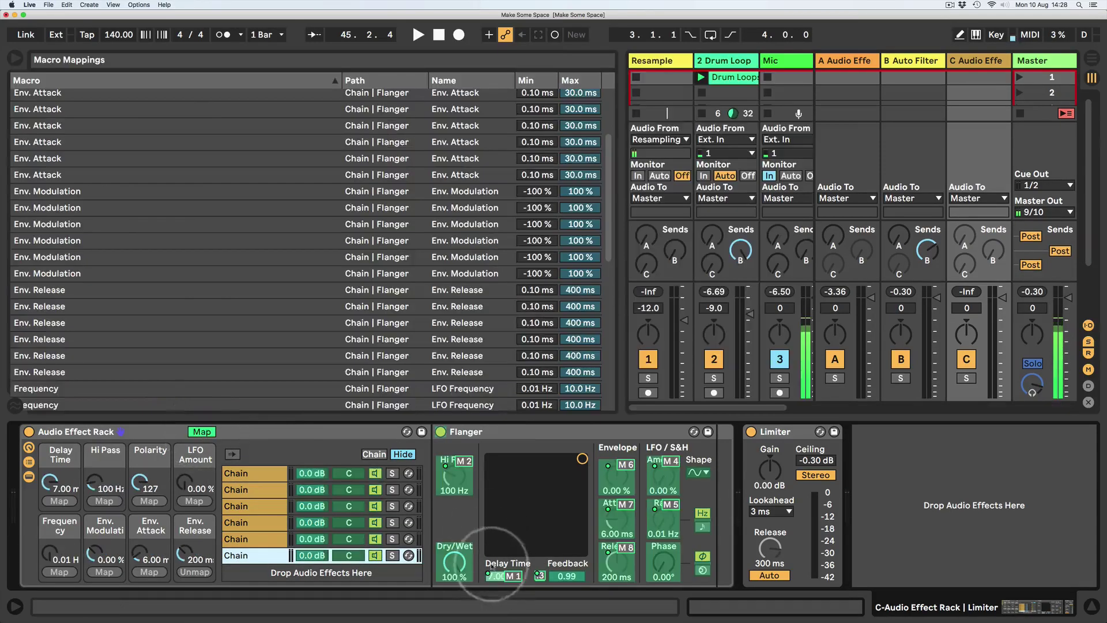
left_click(496, 577)
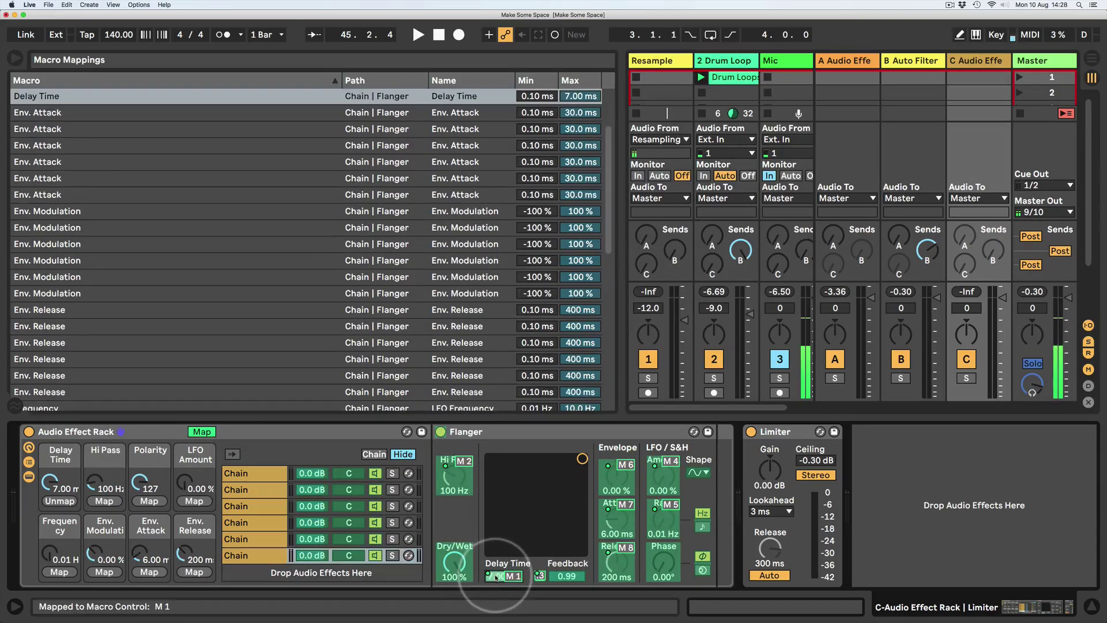
left_click(537, 95)
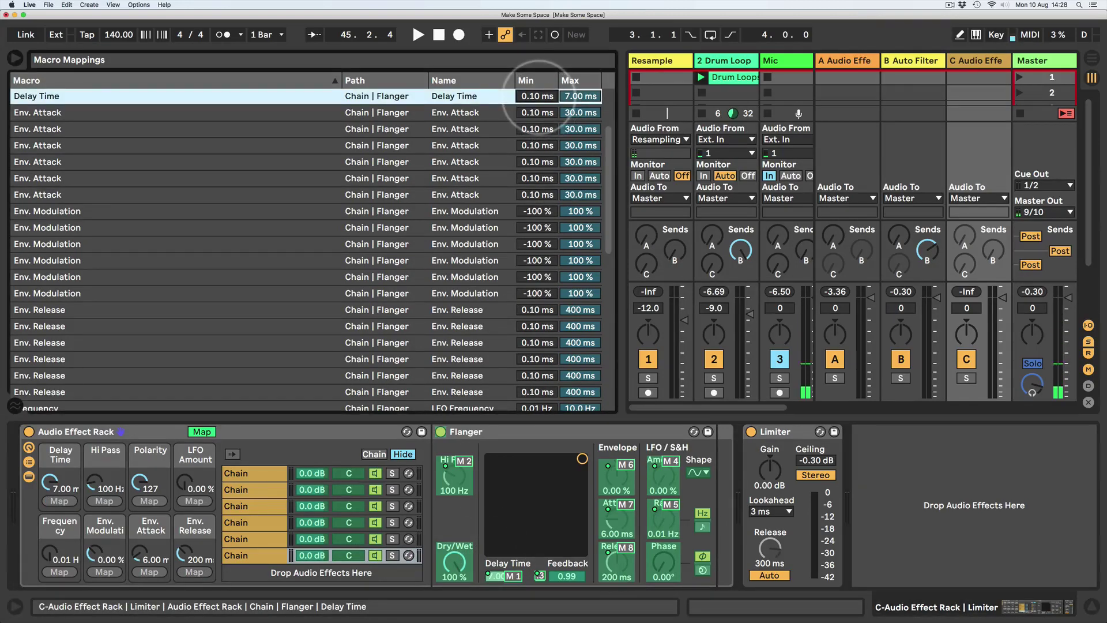
left_click(536, 114)
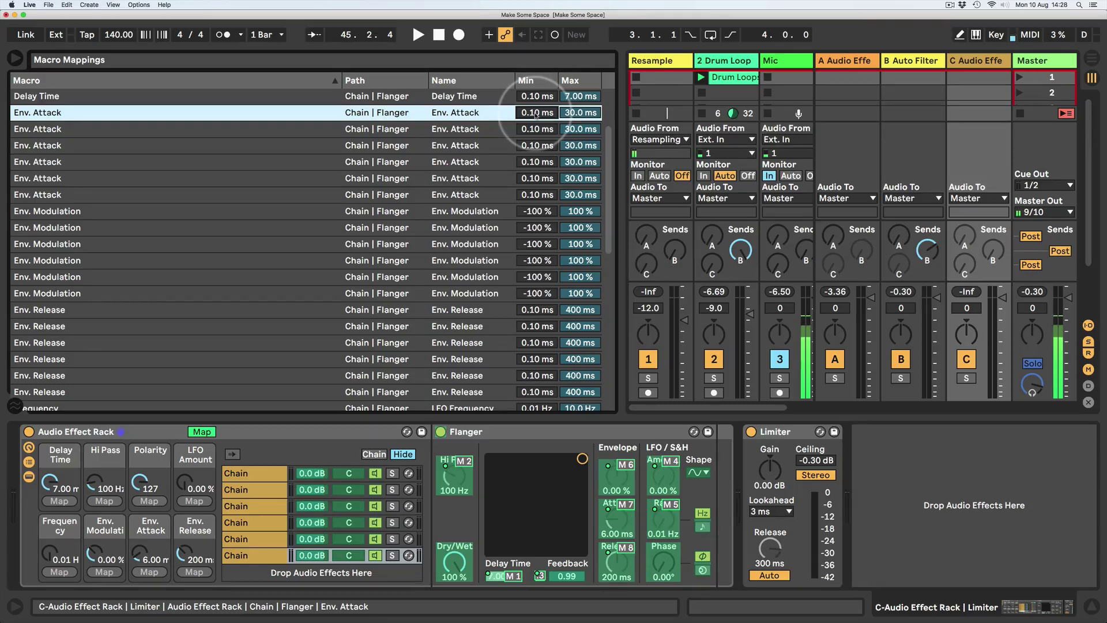
left_click(536, 114)
key("Return")
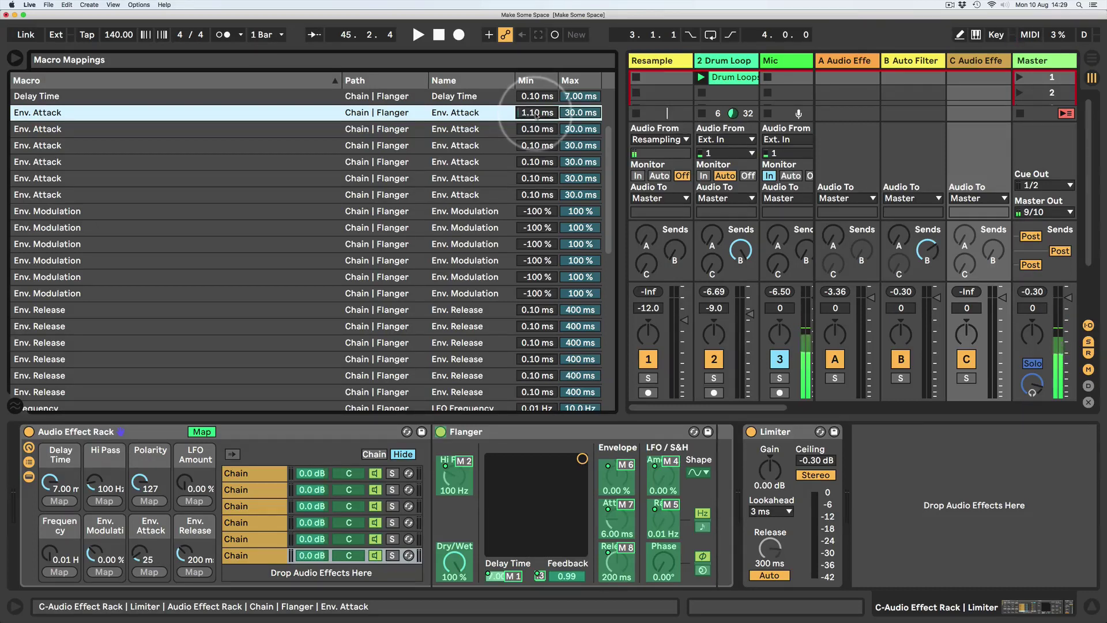
left_click(538, 129)
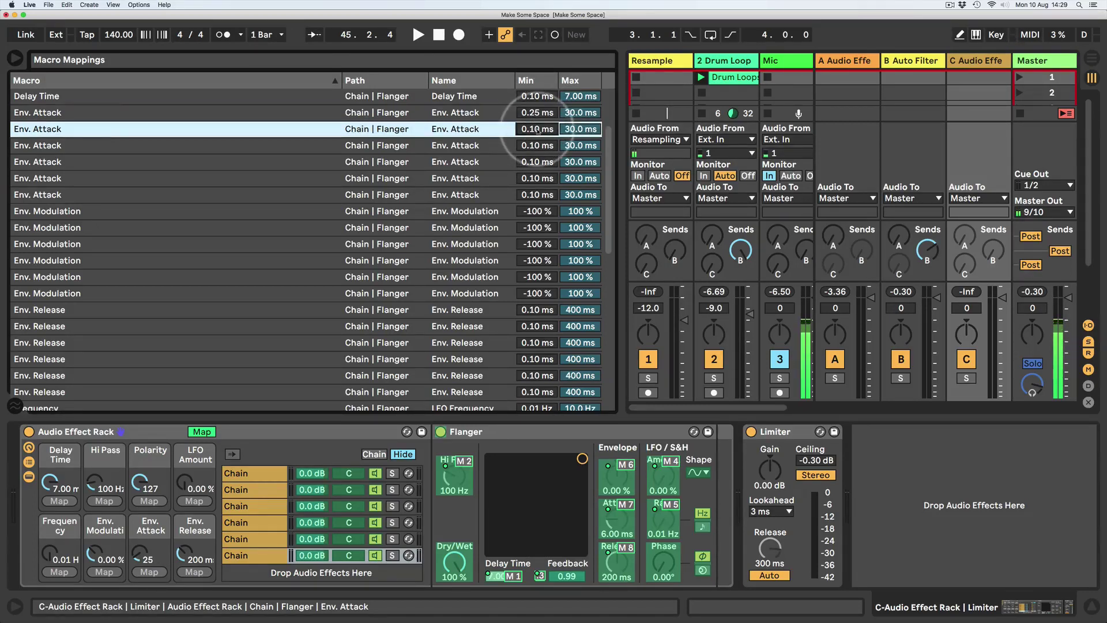
type(".36")
left_click(536, 145)
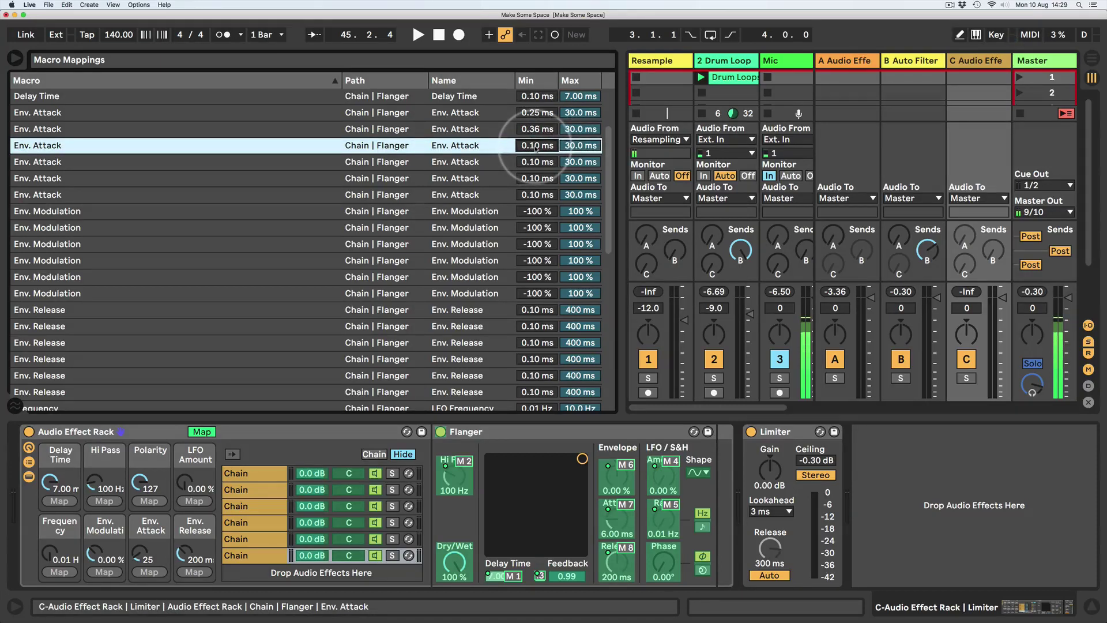
type(".47")
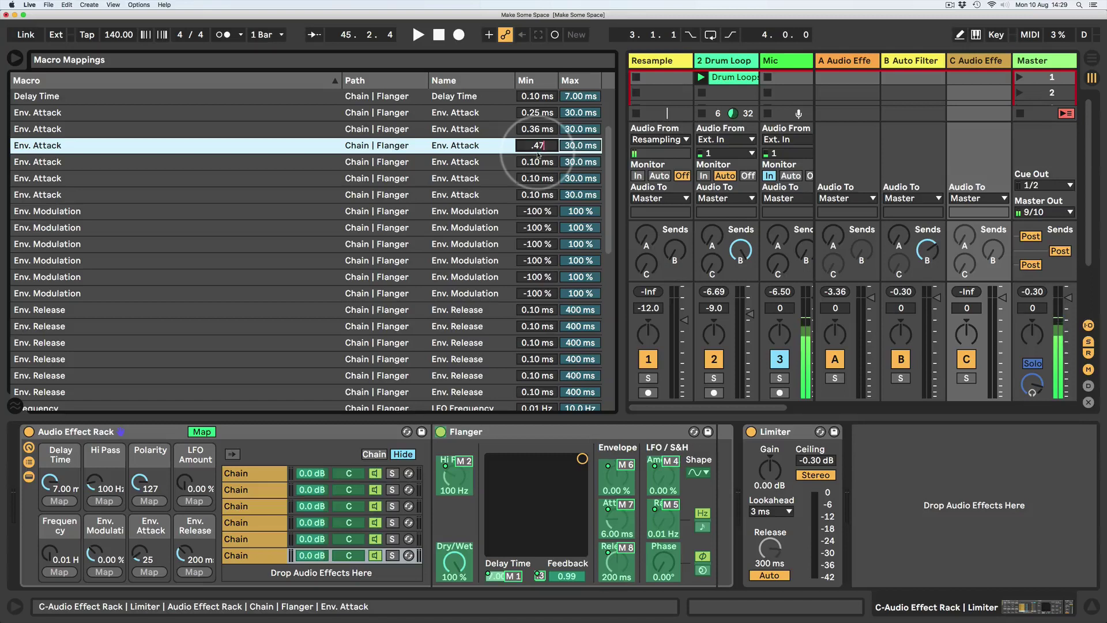
key("Return")
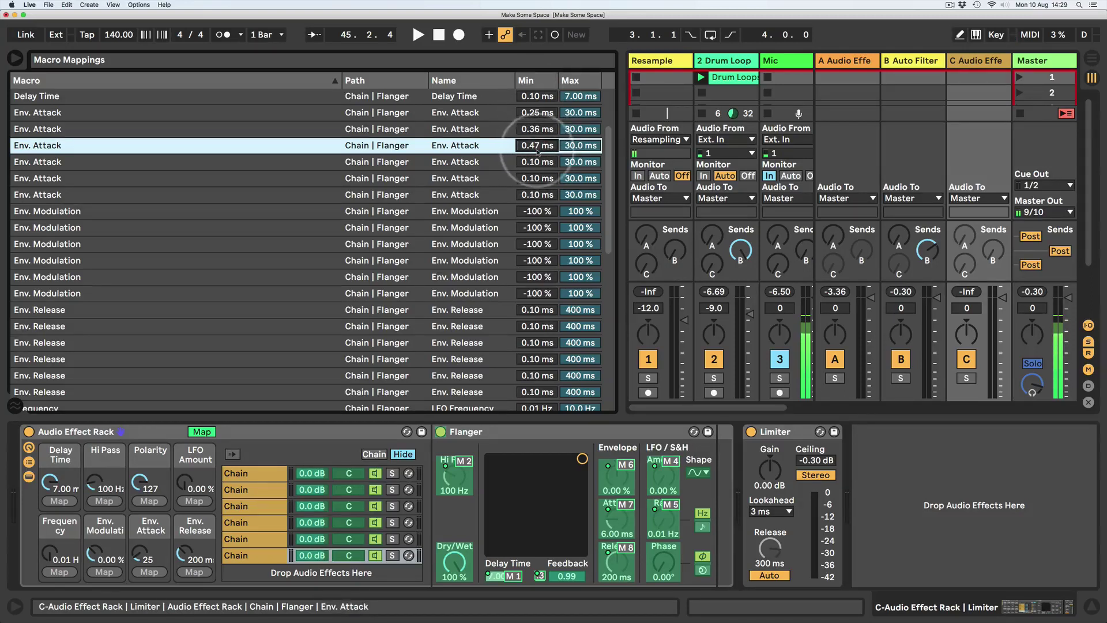
left_click(539, 162)
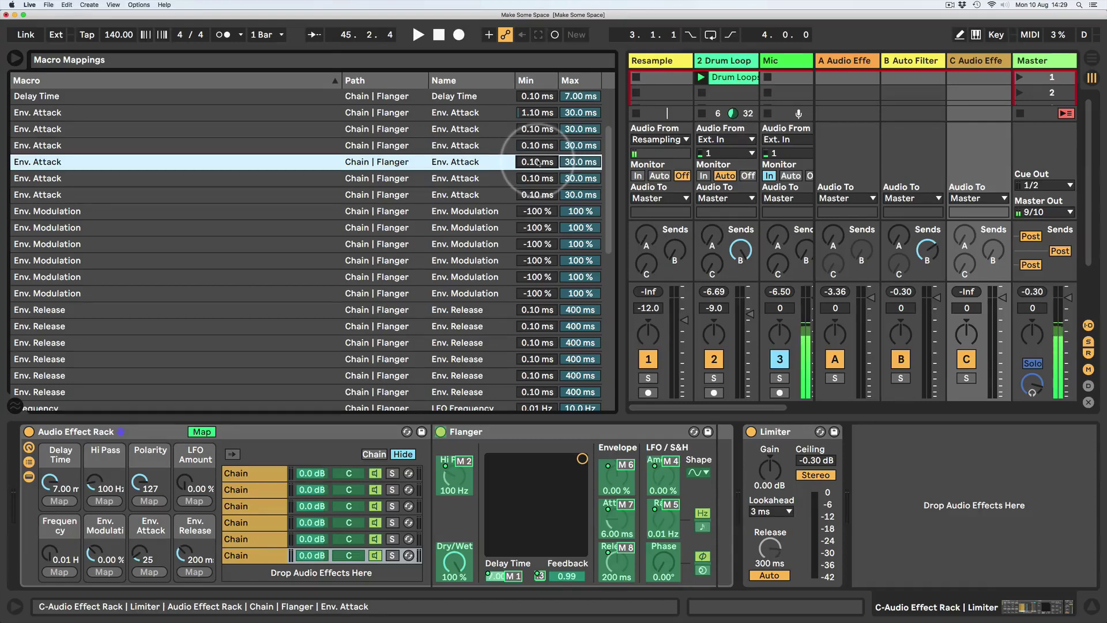
left_click(536, 97)
left_click(533, 195)
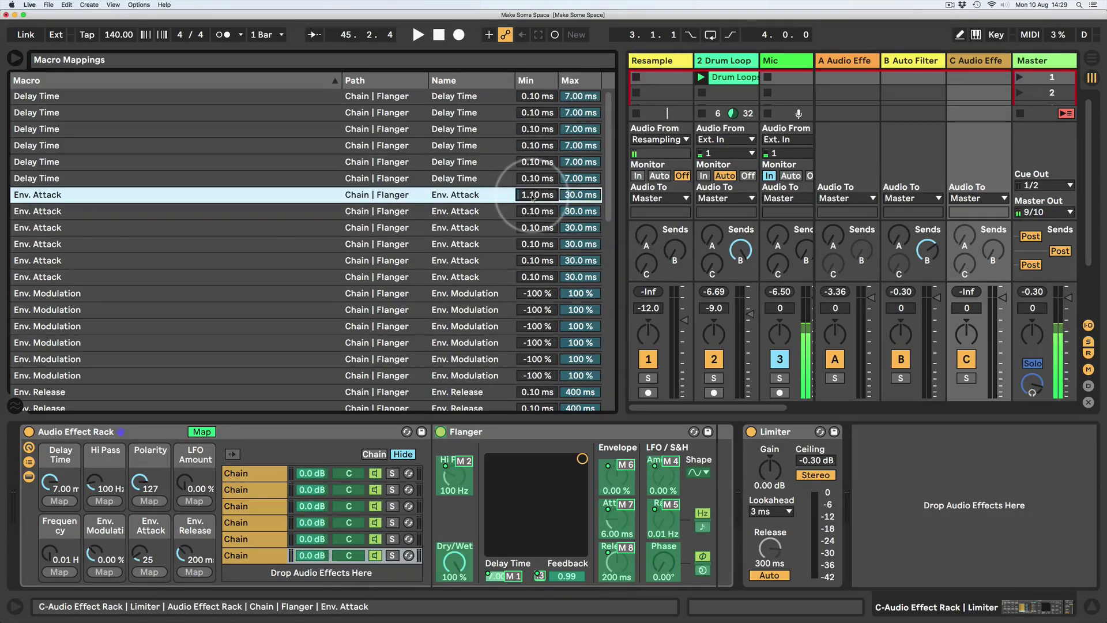
left_click_drag(532, 195, 533, 219)
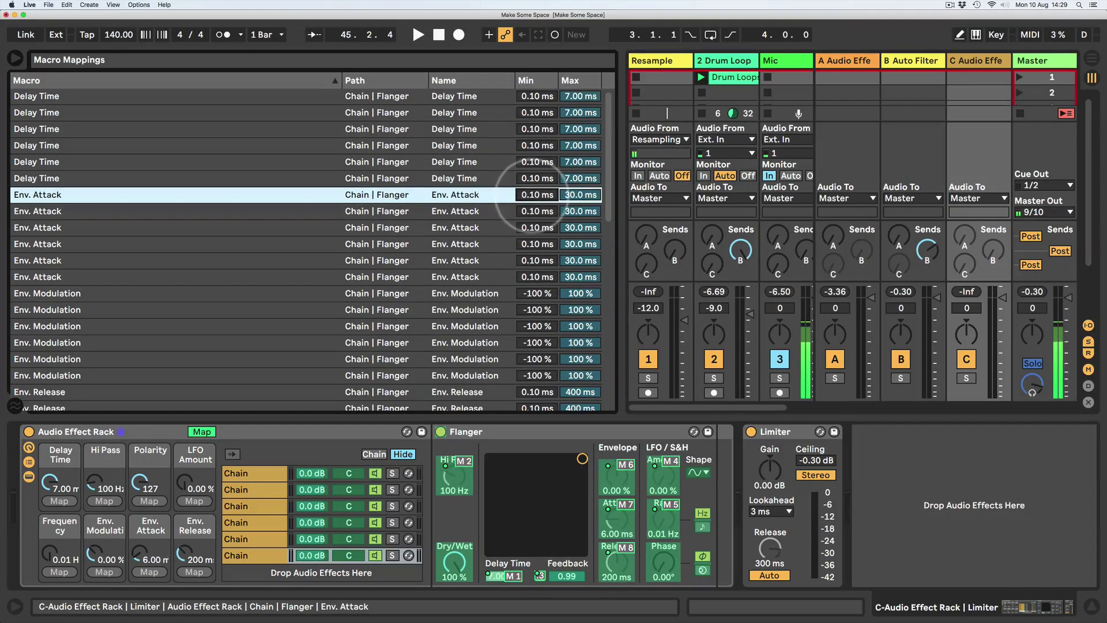
Set the minimums of the second to sixth Delay Time mappings to 0.22, 0.32, 0.42, 0.53 and 0.66 ms and leave mapping mode
left_click(534, 113)
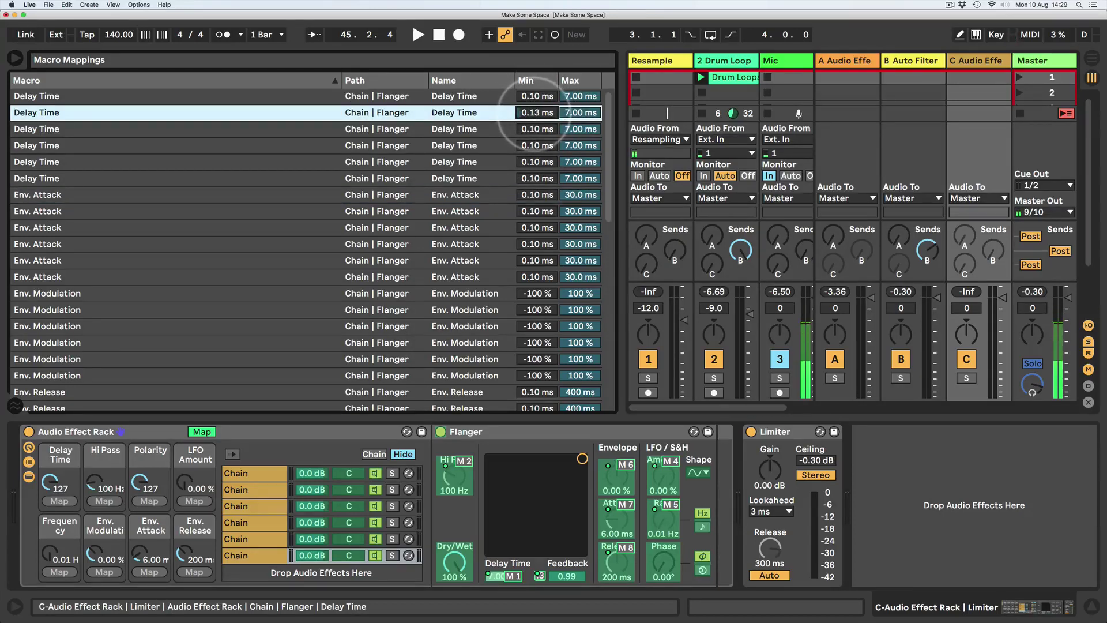
left_click_drag(536, 129, 536, 145)
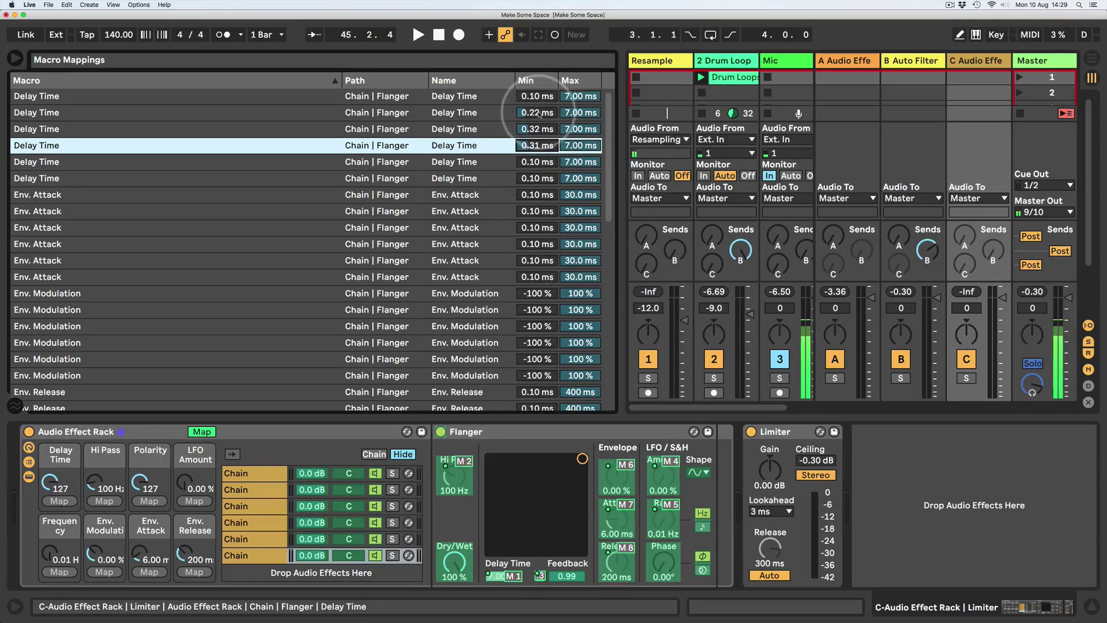
left_click_drag(533, 145, 535, 186)
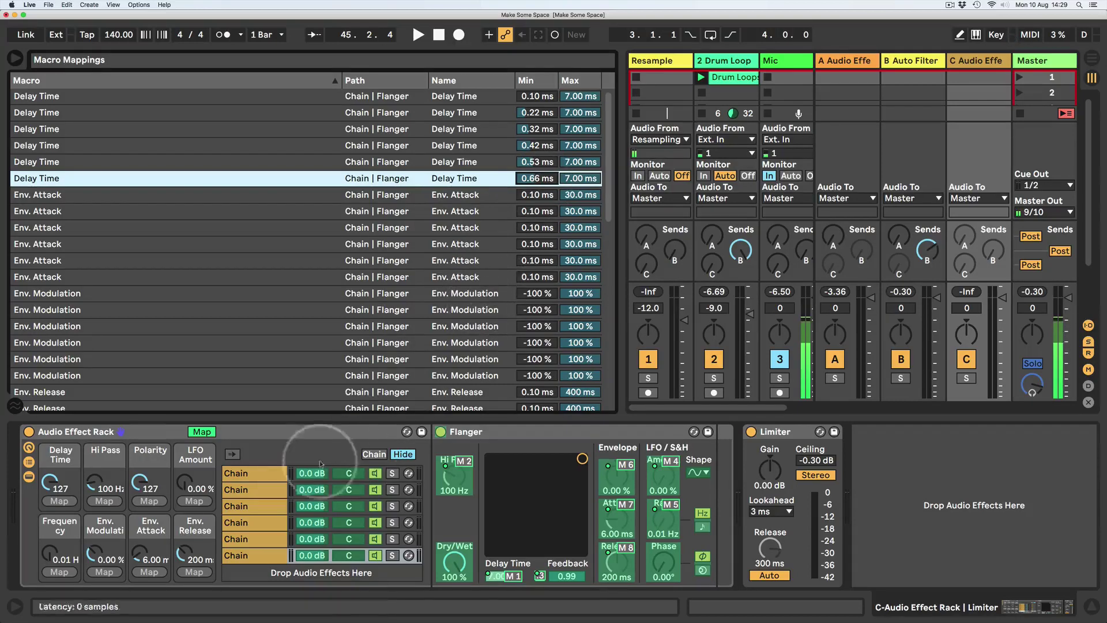
left_click(202, 431)
Play the set, turn off Send B on the Drum Loop track and on return B, and try the Drum Loop's Send C
key("space")
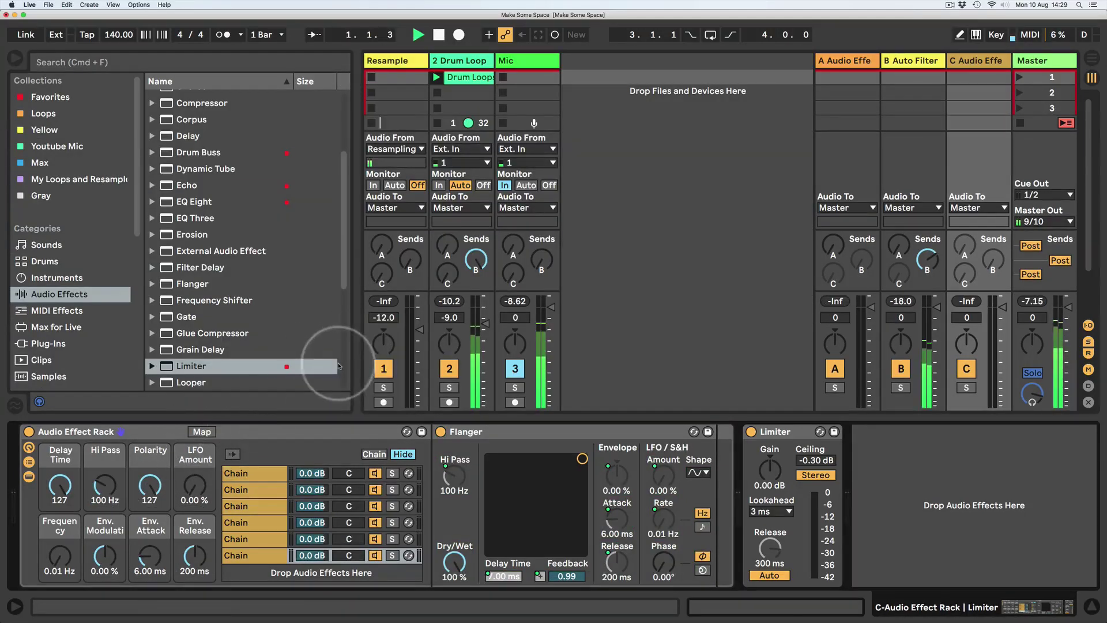
left_click(474, 258)
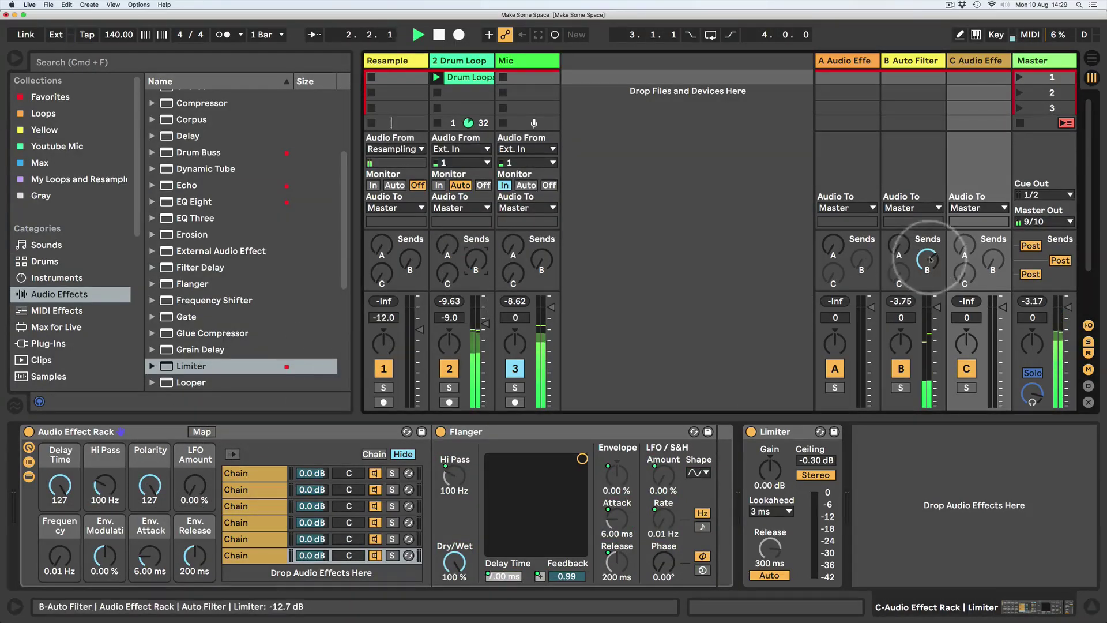
left_click_drag(454, 278, 448, 283)
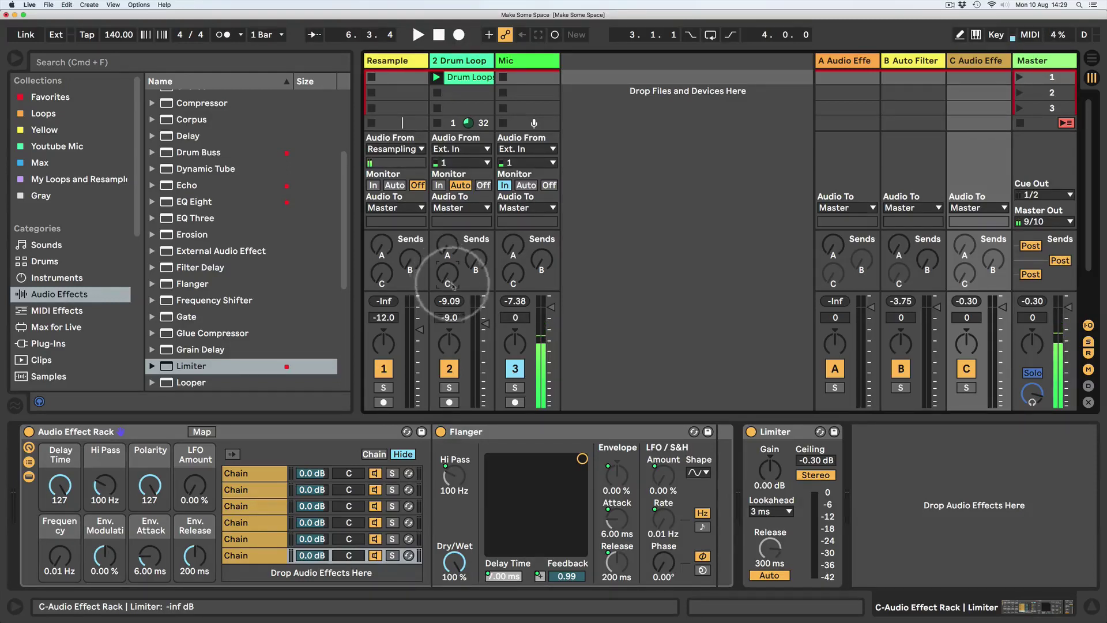
Raise the Drum Loop's Send C during playback and lower the rack's Delay Time macro to 108
left_click_drag(449, 278, 449, 269)
key("space")
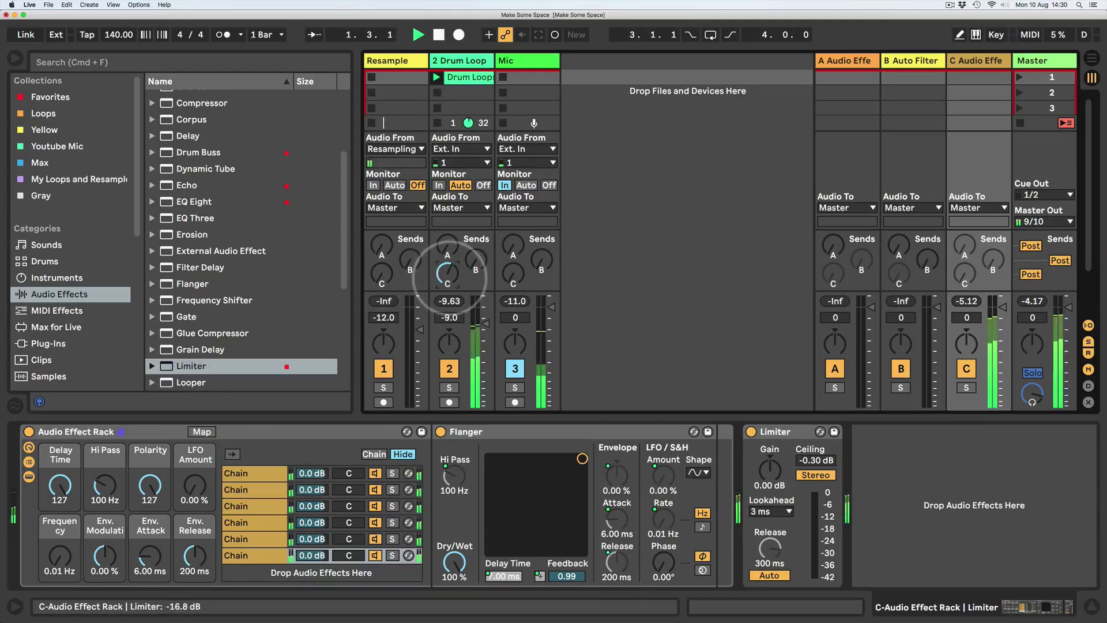
mouse_move(60, 485)
left_mouse_down()
mouse_move(60, 502)
mouse_move(60, 474)
left_mouse_up()
left_click(445, 268)
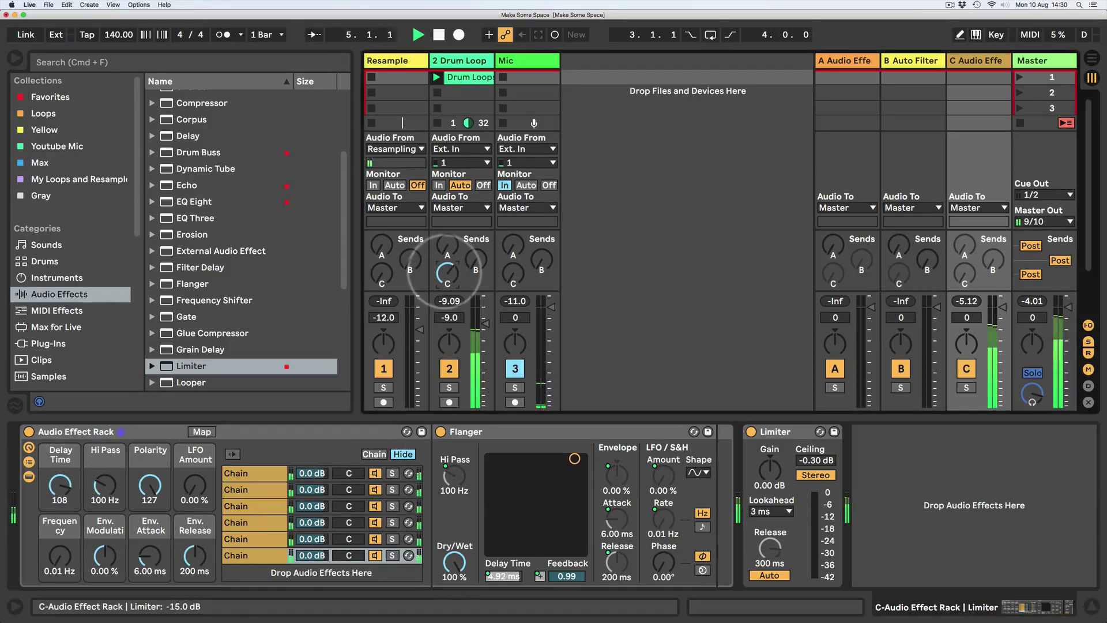
left_click_drag(445, 271, 445, 275)
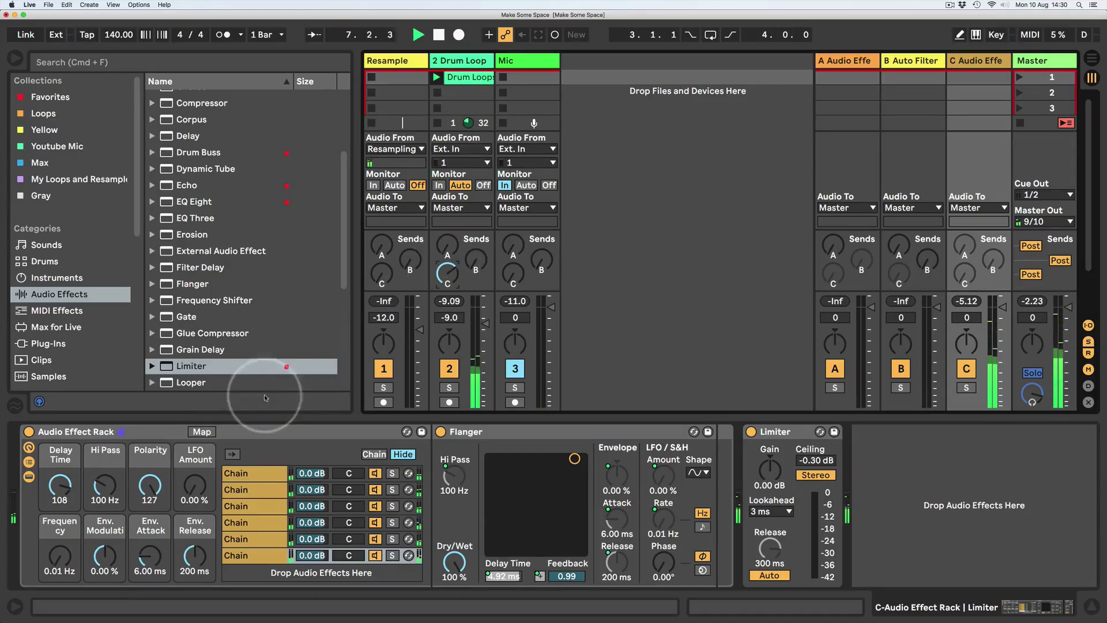
Set the rack's Hi Pass macro to 119 Hz, Polarity to 0 and Frequency to 10.0 Hz
left_click_drag(105, 486, 159, 471)
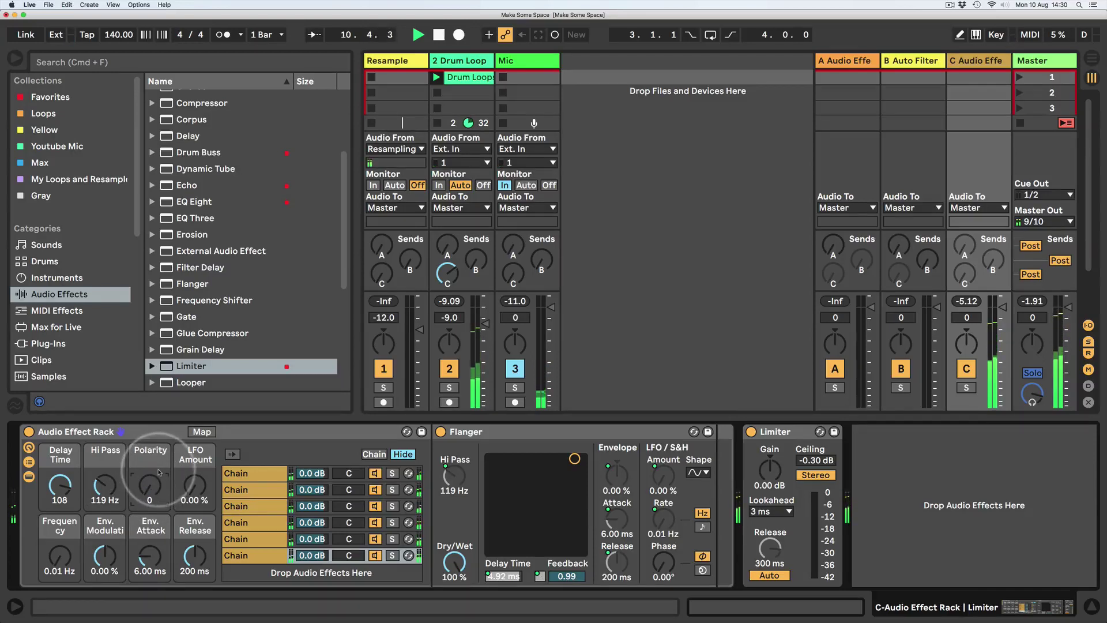
left_click_drag(71, 559, 72, 559)
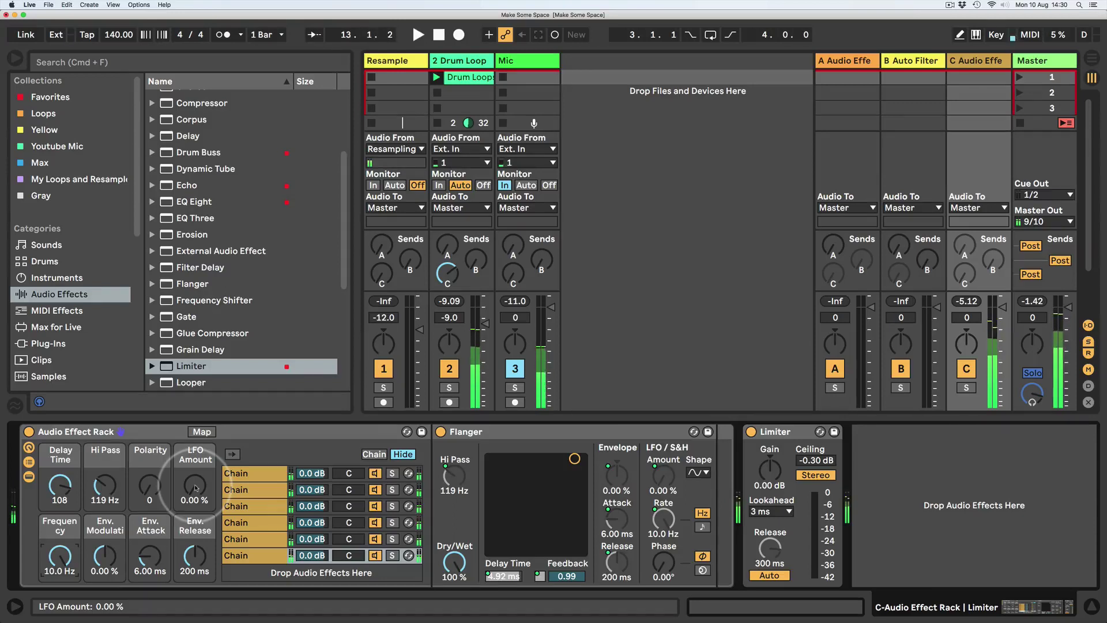
Set the Flanger's LFO shape to random sample-and-hold and copy that value to its five sibling chains
left_click(700, 473)
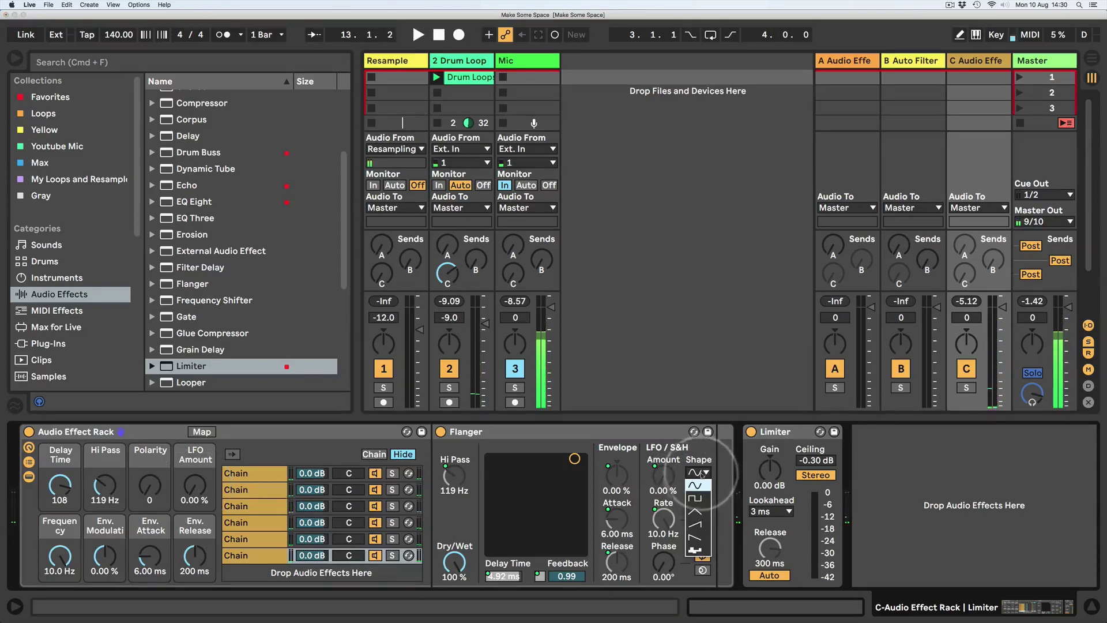
left_click(696, 551)
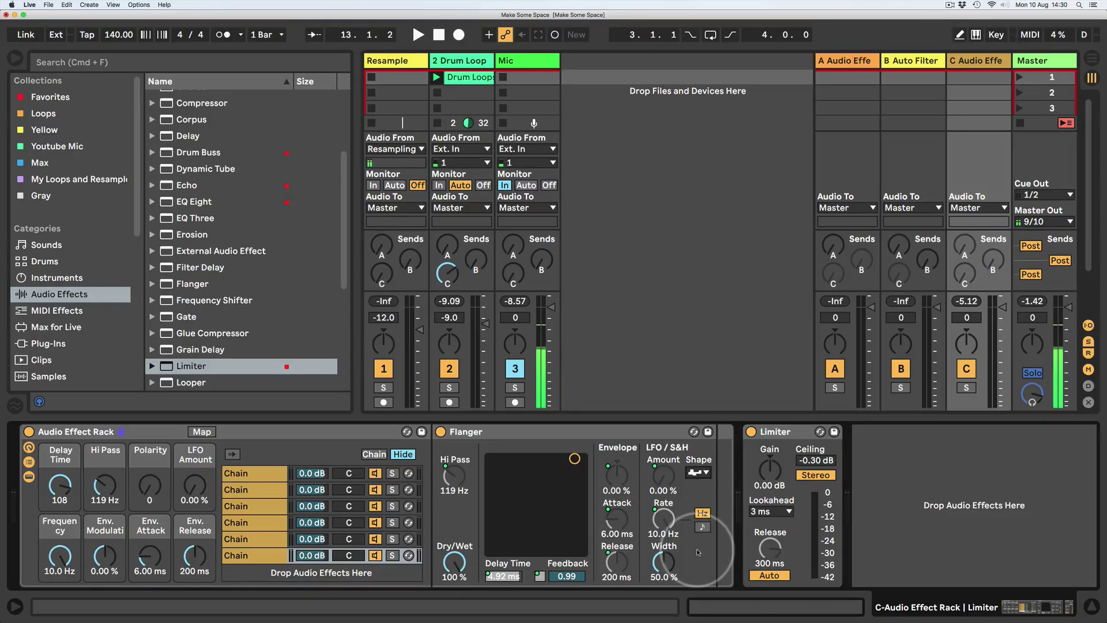
right_click(697, 474)
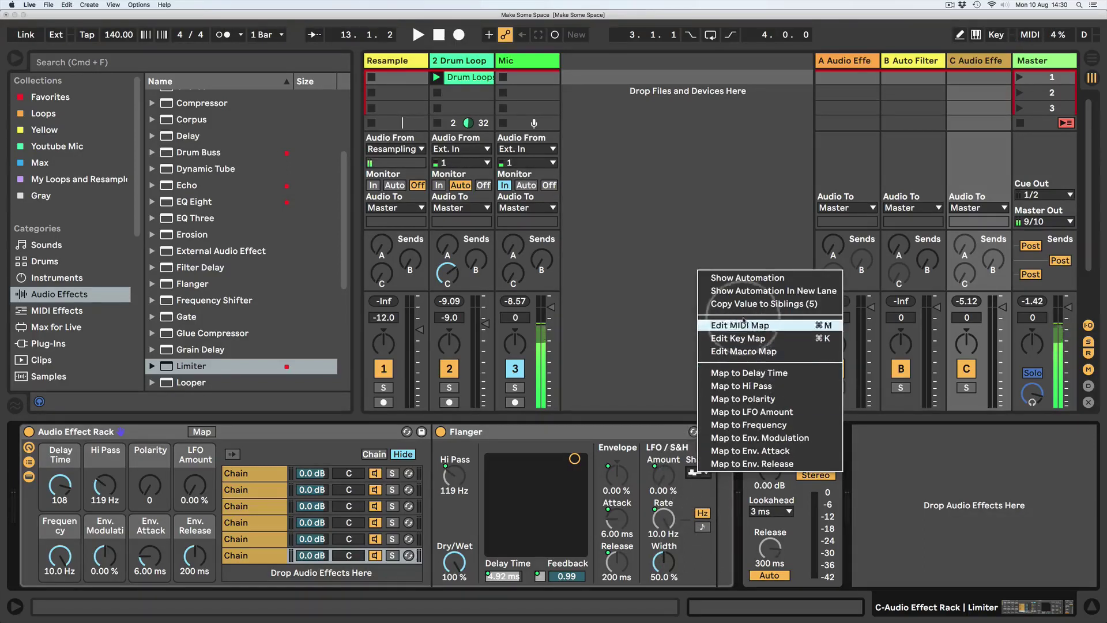
left_click(744, 303)
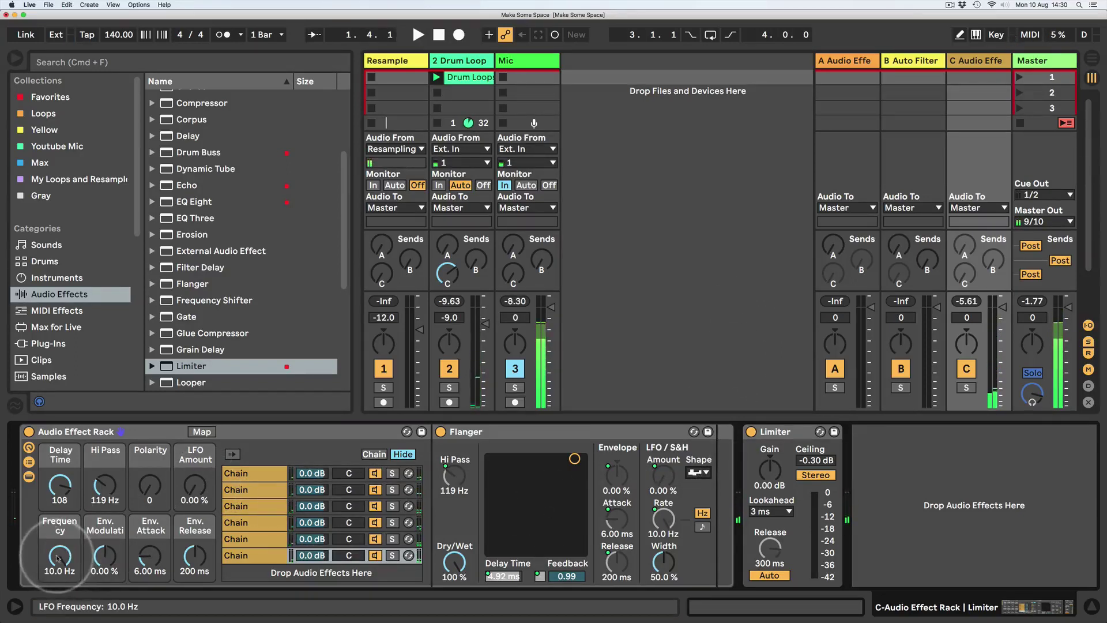
Set the LFO Amount macro to 14.2 % and the Delay Time macro to 99, keeping Frequency at 10.0 Hz
mouse_move(68, 554)
left_mouse_down()
mouse_move(68, 574)
mouse_move(60, 554)
left_mouse_up()
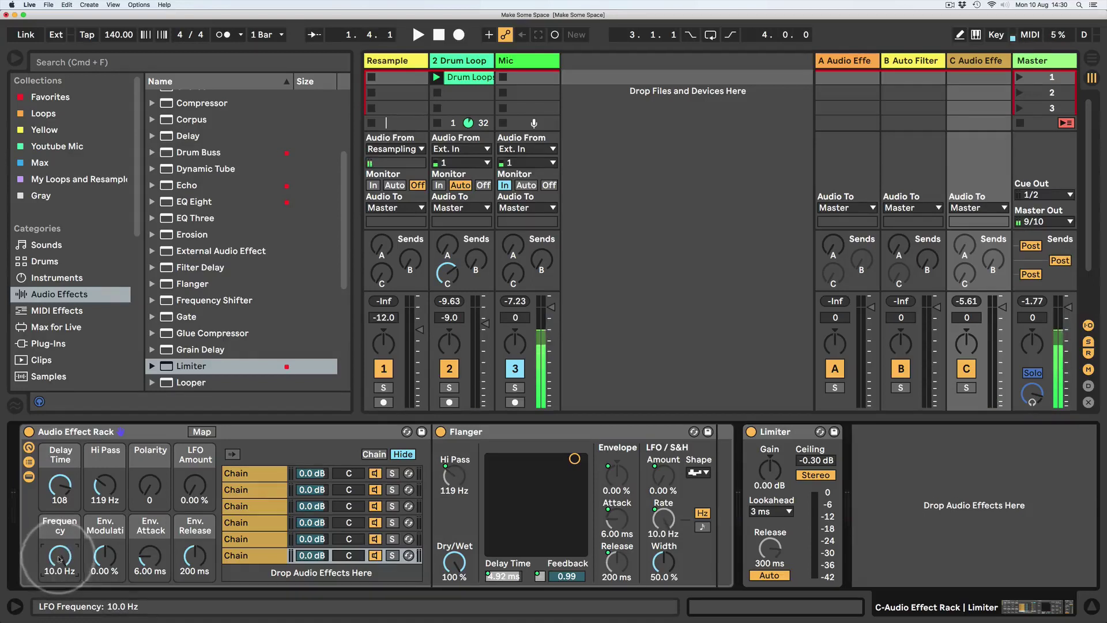
mouse_move(191, 491)
left_mouse_down()
mouse_move(197, 483)
mouse_move(196, 491)
left_mouse_up()
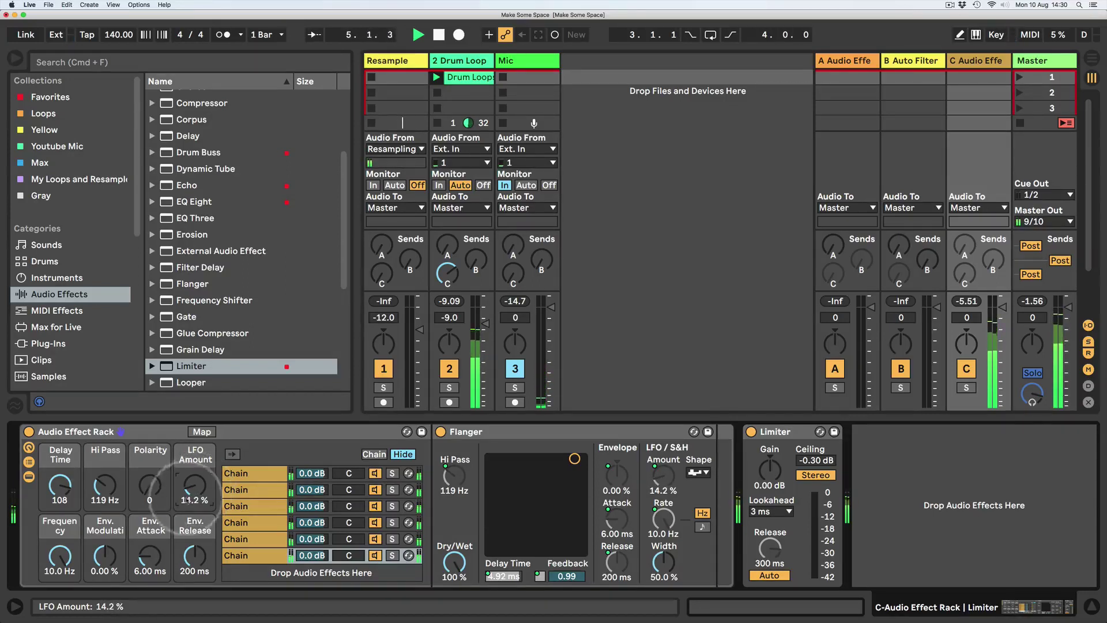
left_click_drag(60, 487, 60, 488)
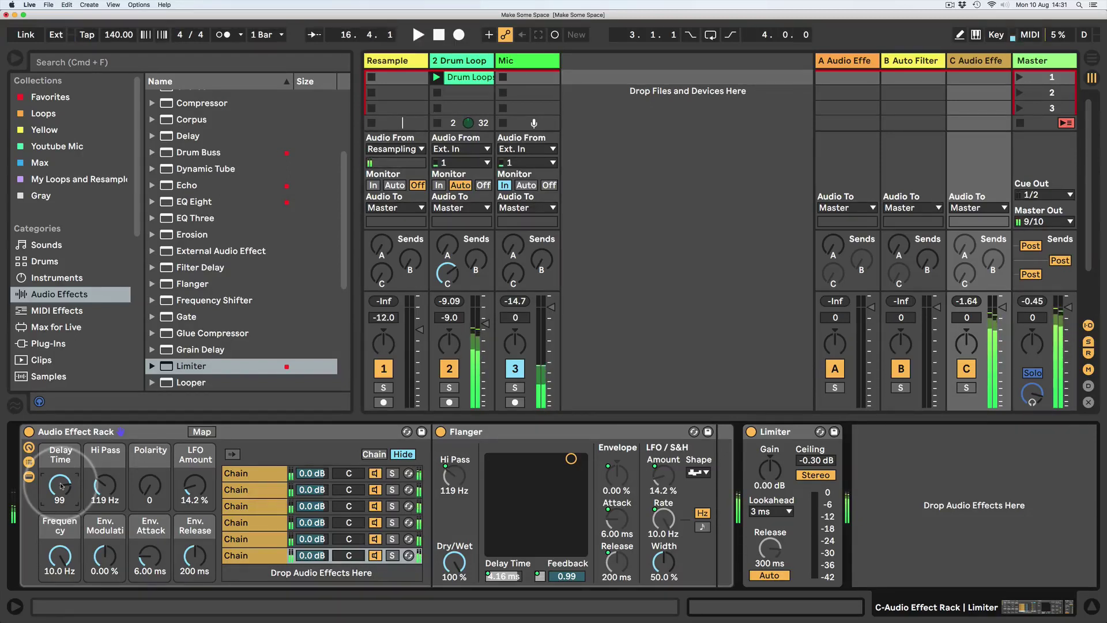
Try sending the Mic track to return C at about -14.0 dB
left_click(513, 273)
left_click_drag(513, 274, 513, 256)
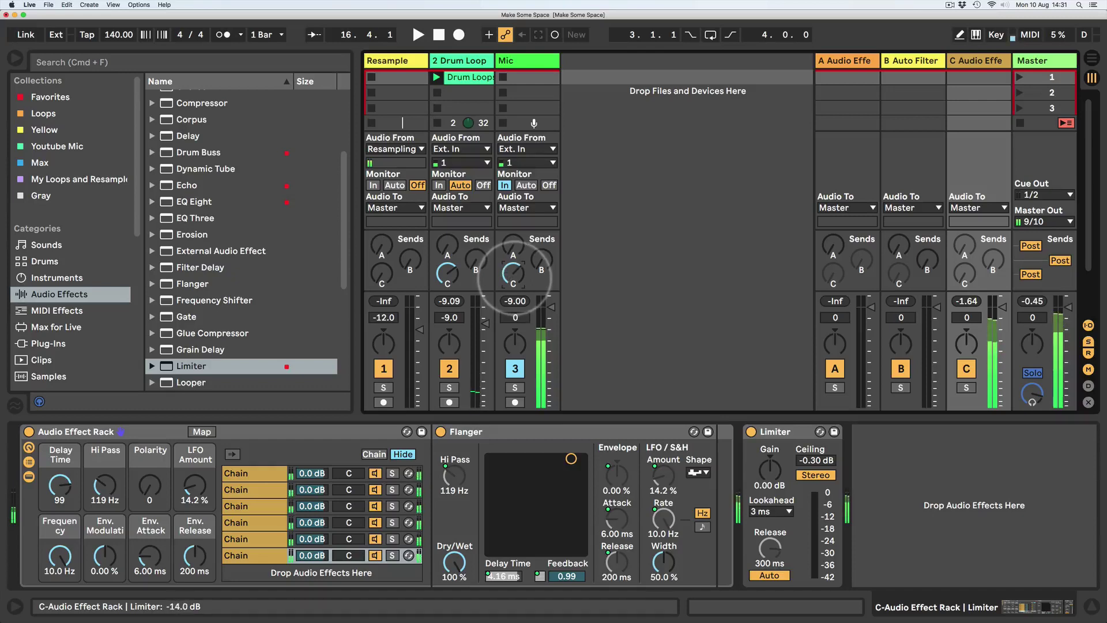
Adjust the Drum Loop's Send C level and set the rack's Hi Pass macro to 99.9 Hz during playback
mouse_move(447, 274)
left_mouse_down()
mouse_move(448, 288)
mouse_move(514, 288)
mouse_move(512, 264)
mouse_move(447, 266)
left_mouse_up()
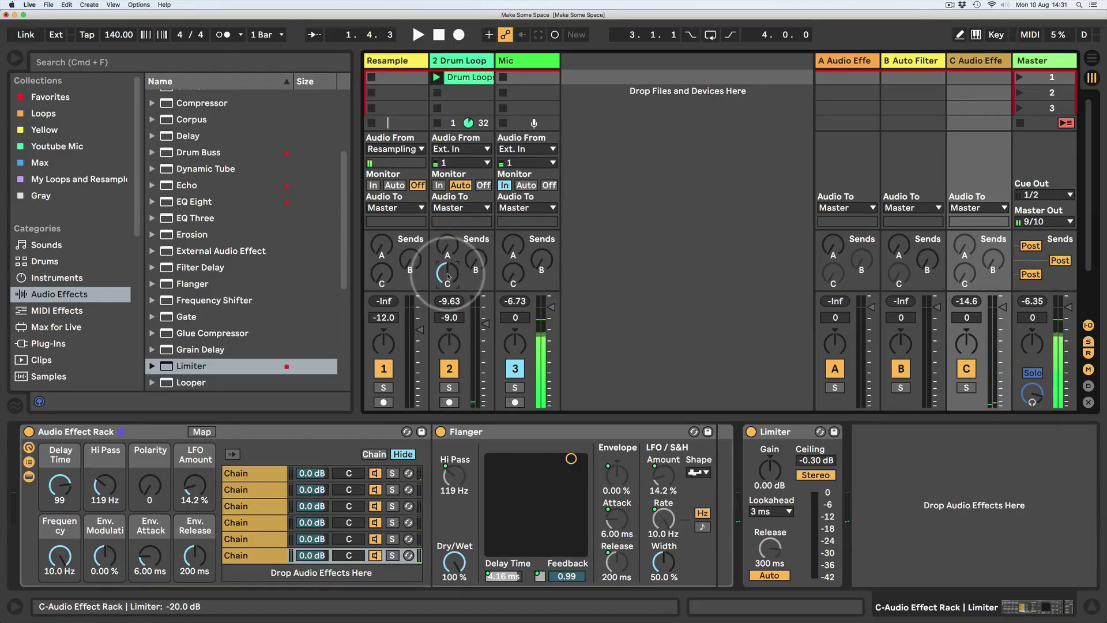
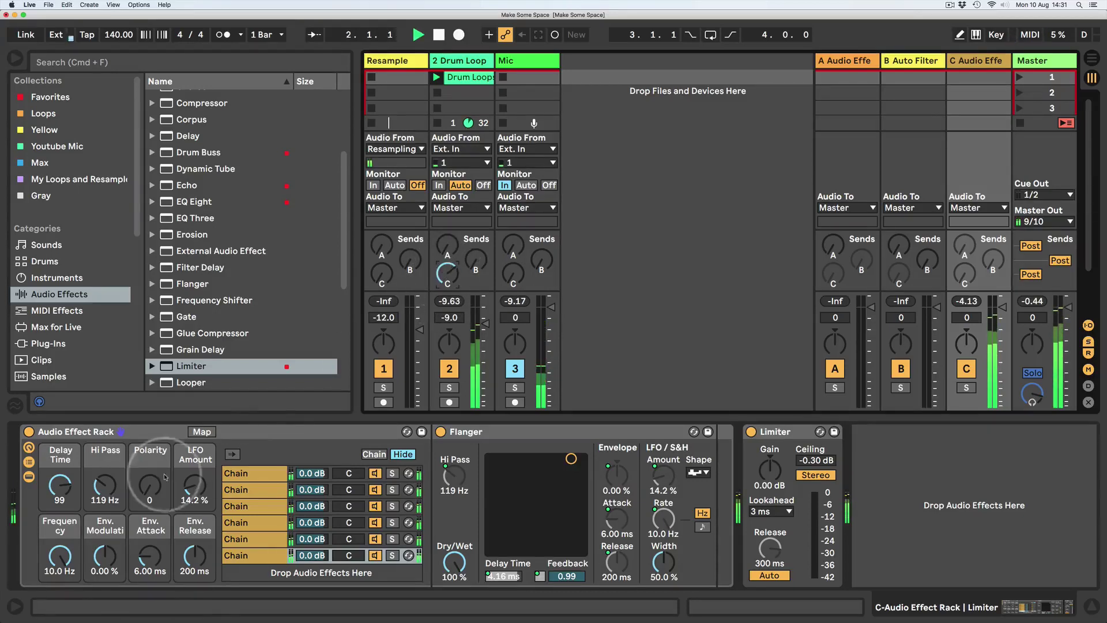
left_click_drag(96, 489, 96, 491)
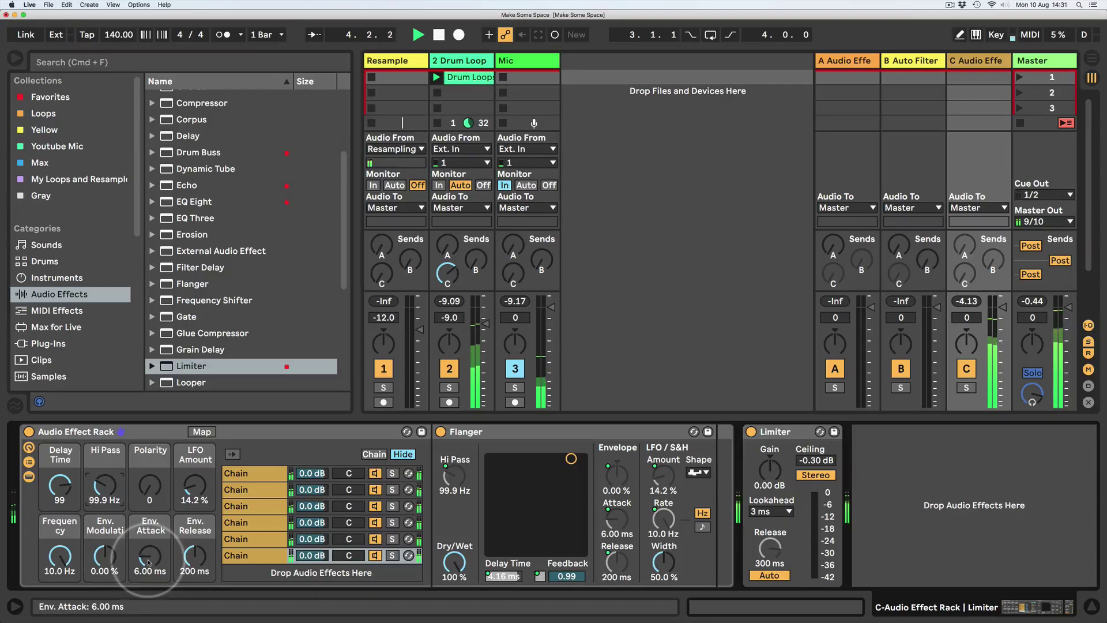
Set the rack macros to Envelope Modulation 13.4 %, Attack 14.0 ms, Release 158 ms, Hi Pass 49.8 Hz and Delay Time 116, and stop playback
left_click_drag(105, 557, 195, 562)
left_click_drag(105, 485, 60, 482)
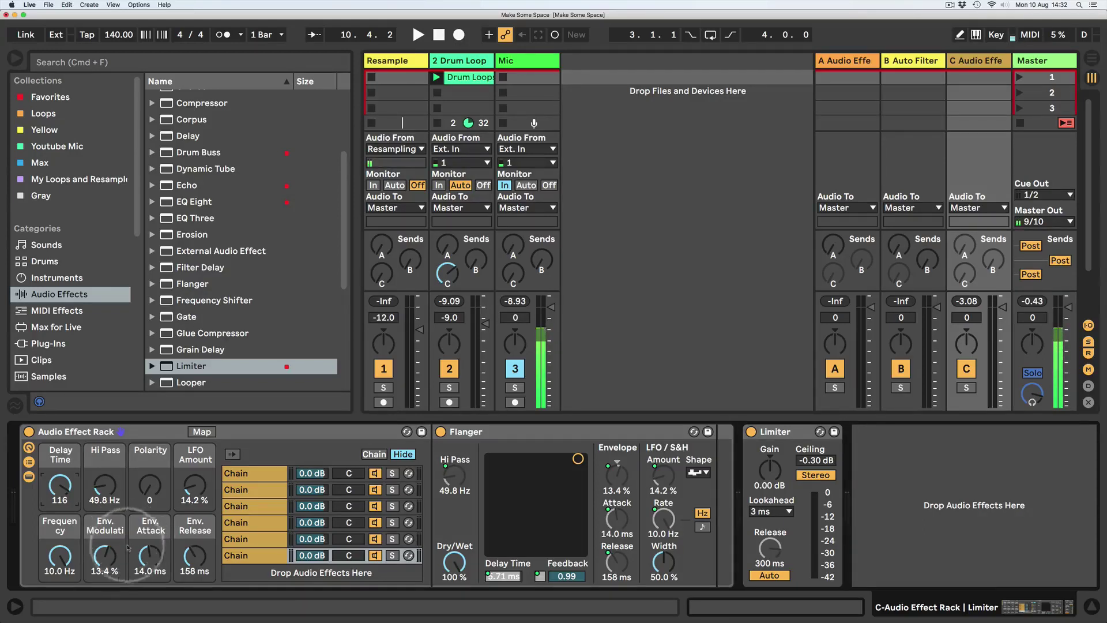
key("space")
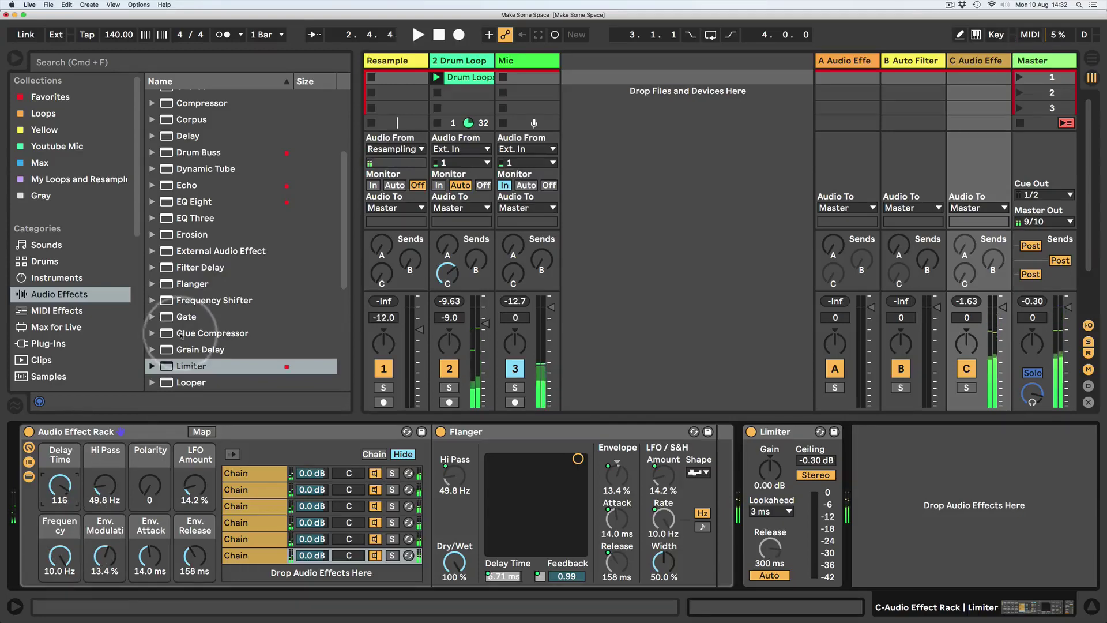
Place one Auto Filter before and one after the return C rack, hiding the rack's devices and chain list
scroll(173, 123, "up", 4)
left_click_drag(174, 123, 46, 487)
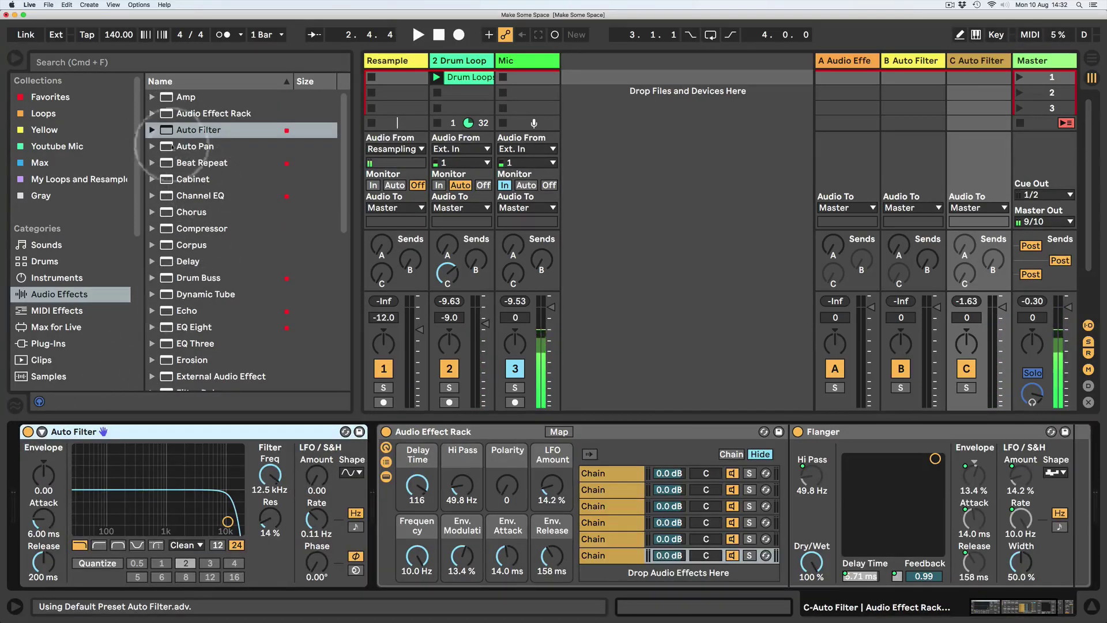
left_click(386, 477)
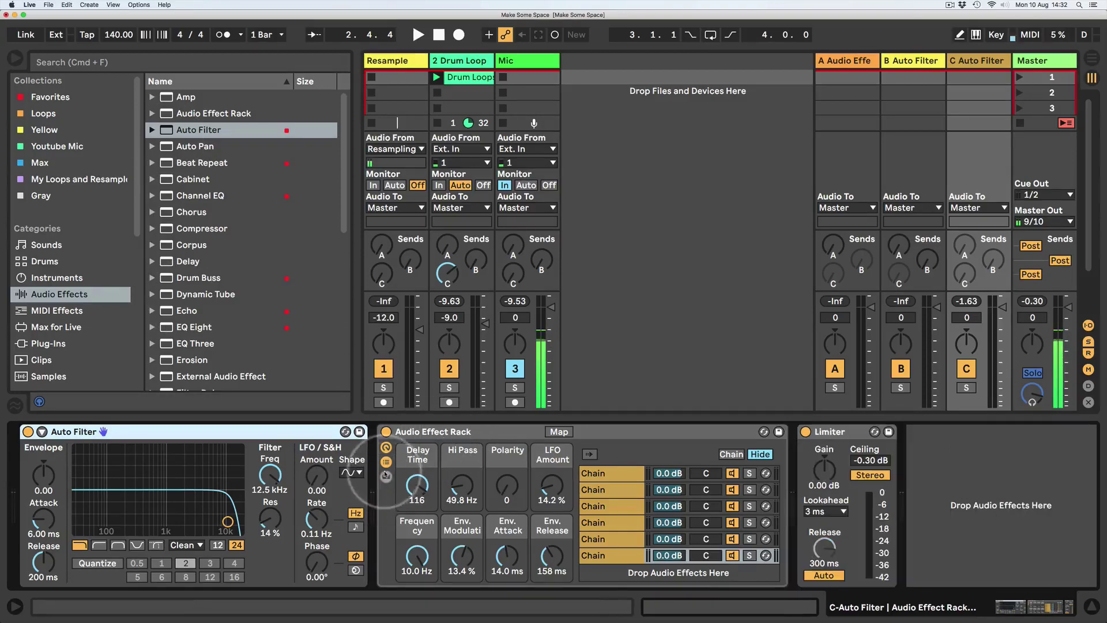
left_click(386, 462)
left_click_drag(180, 139, 584, 462)
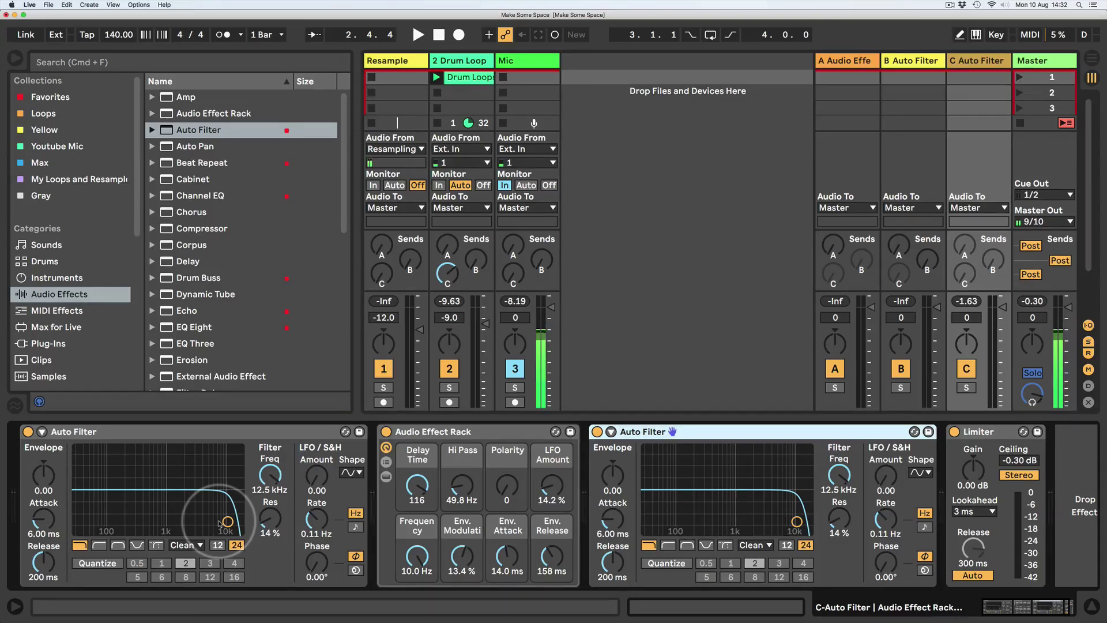
Set the first Auto Filter to high-pass at 190 Hz and the second Auto Filter's low-pass to 4.17 kHz
left_click(98, 545)
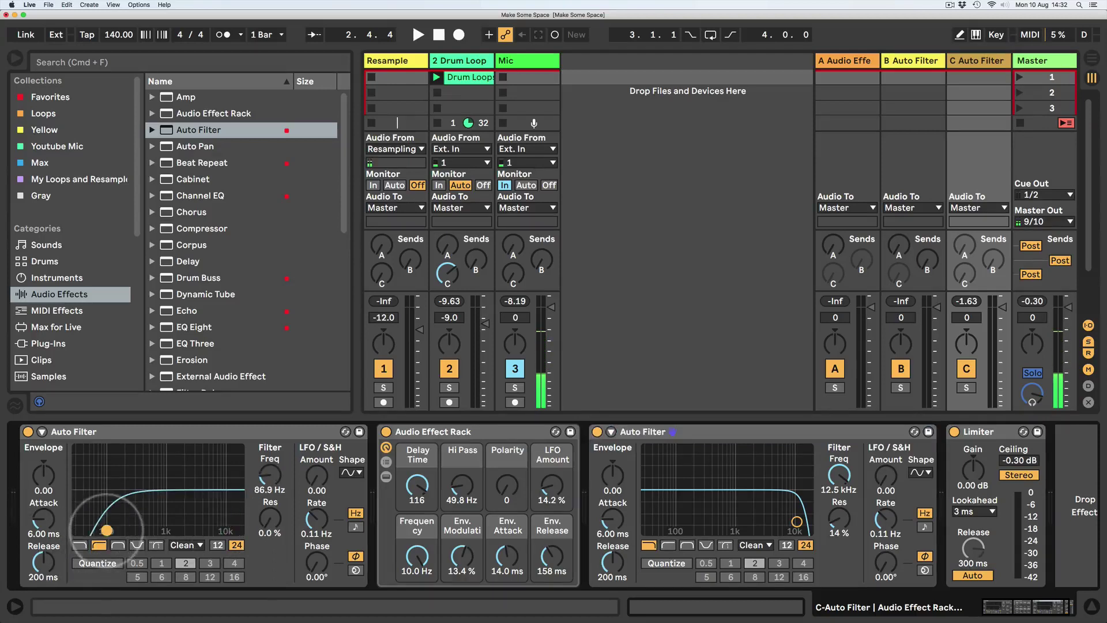
left_click_drag(101, 537, 126, 531)
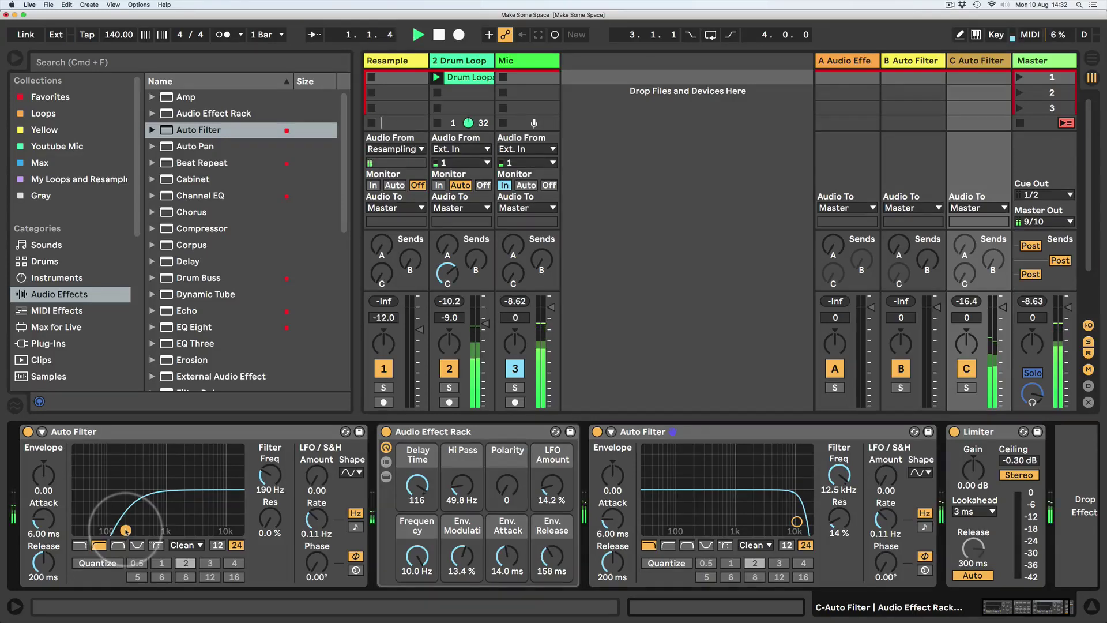
left_click_drag(797, 521, 769, 530)
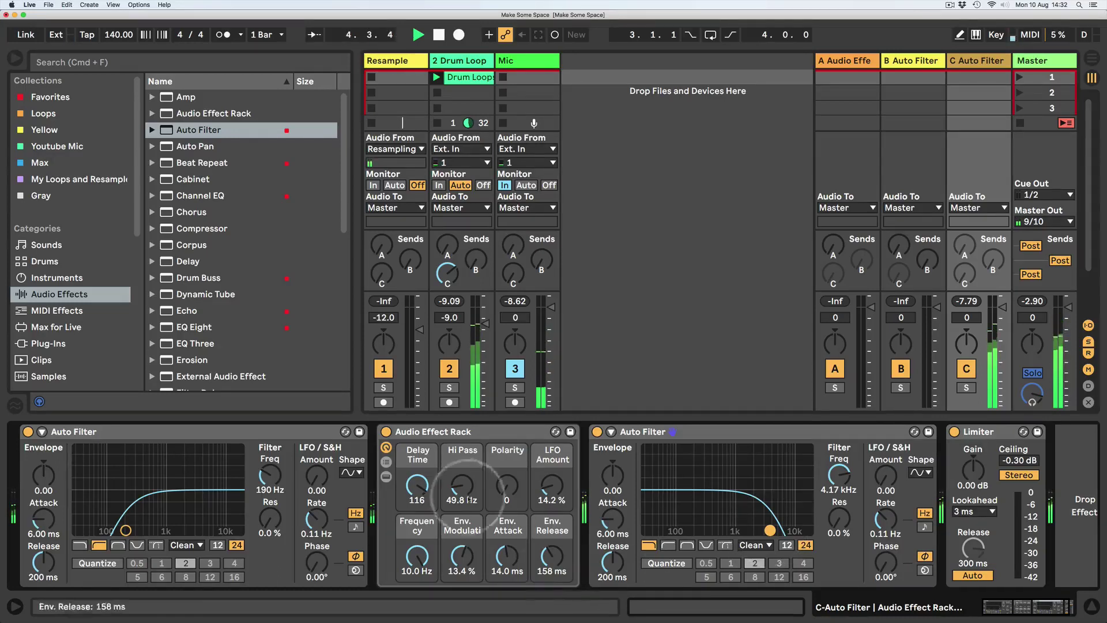
Set the rack's Delay Time macro to 104 and its Polarity macro to 127 during playback
left_click_drag(417, 487, 416, 479)
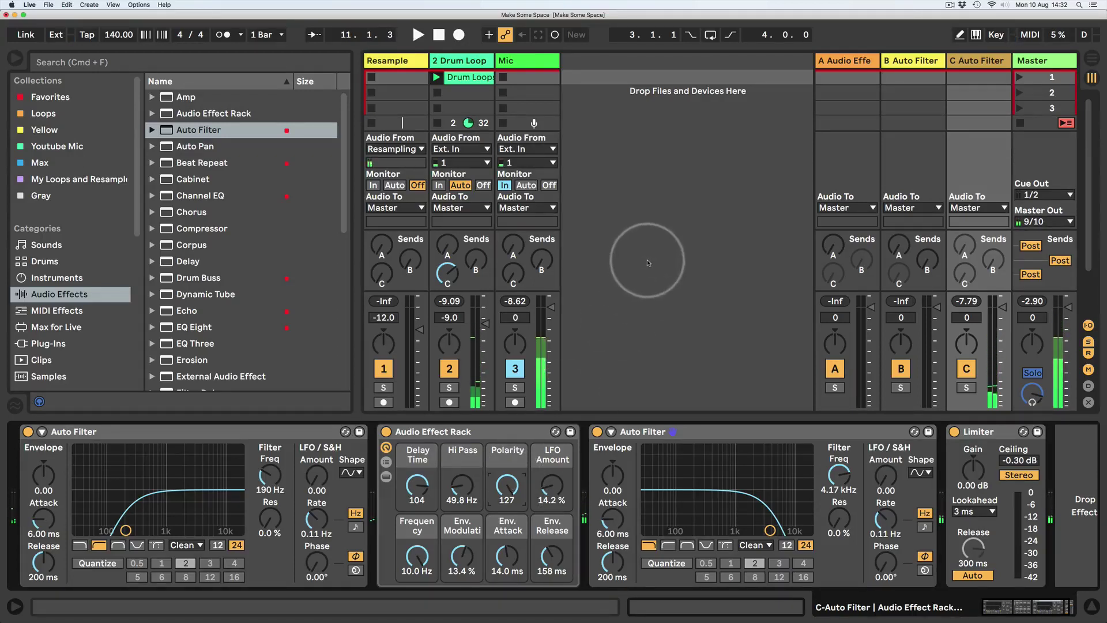
Insert a new return track D and load Corpus onto it
right_click(980, 60)
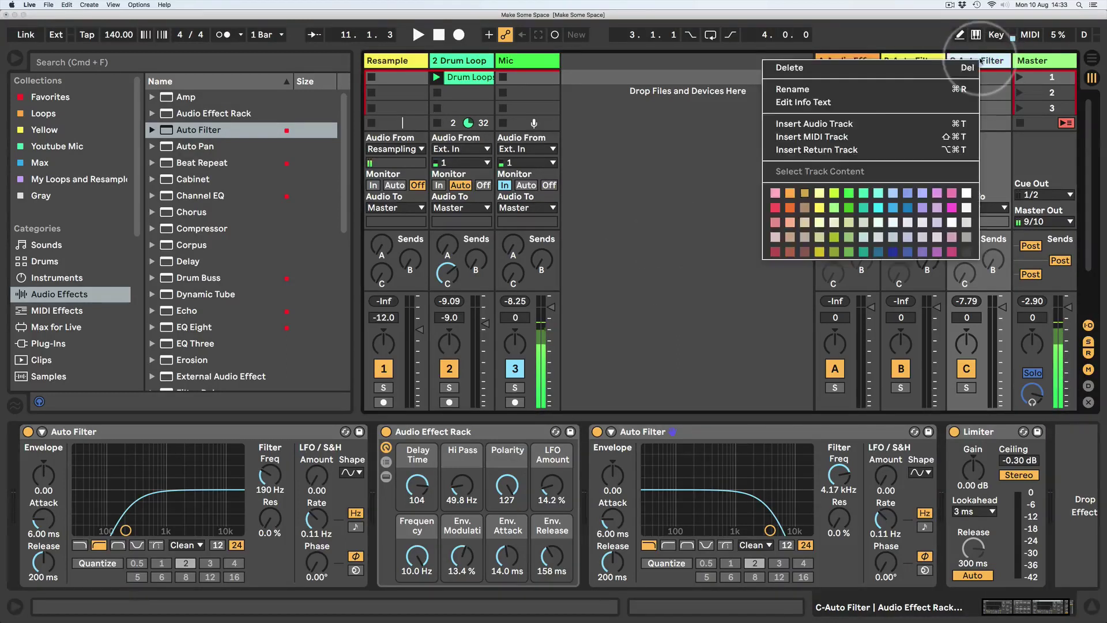
left_click(851, 151)
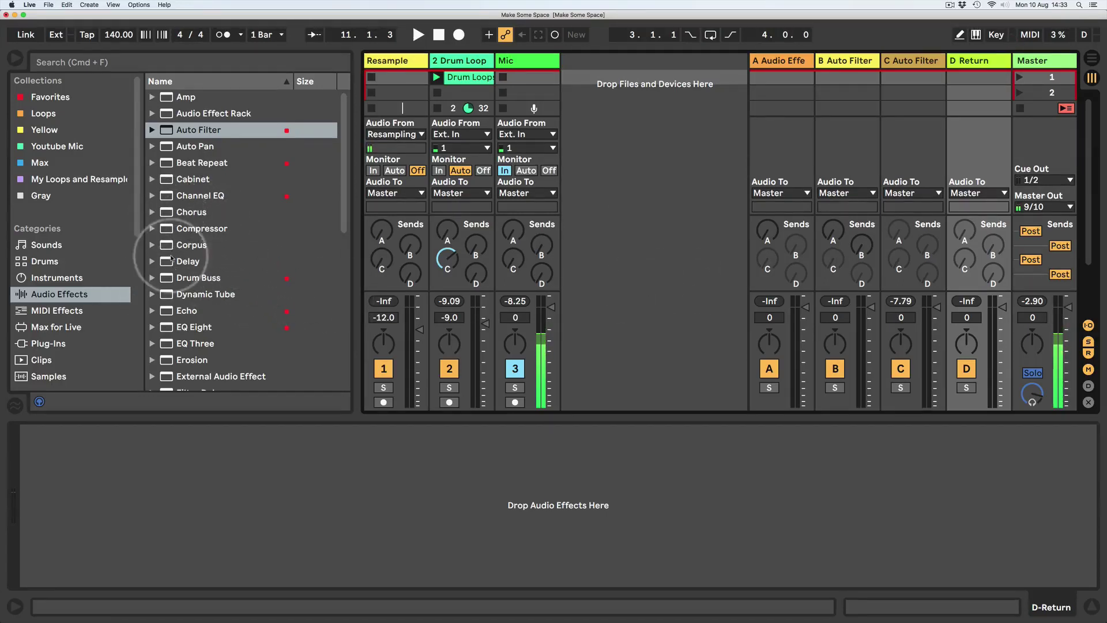
left_click_drag(186, 245, 986, 60)
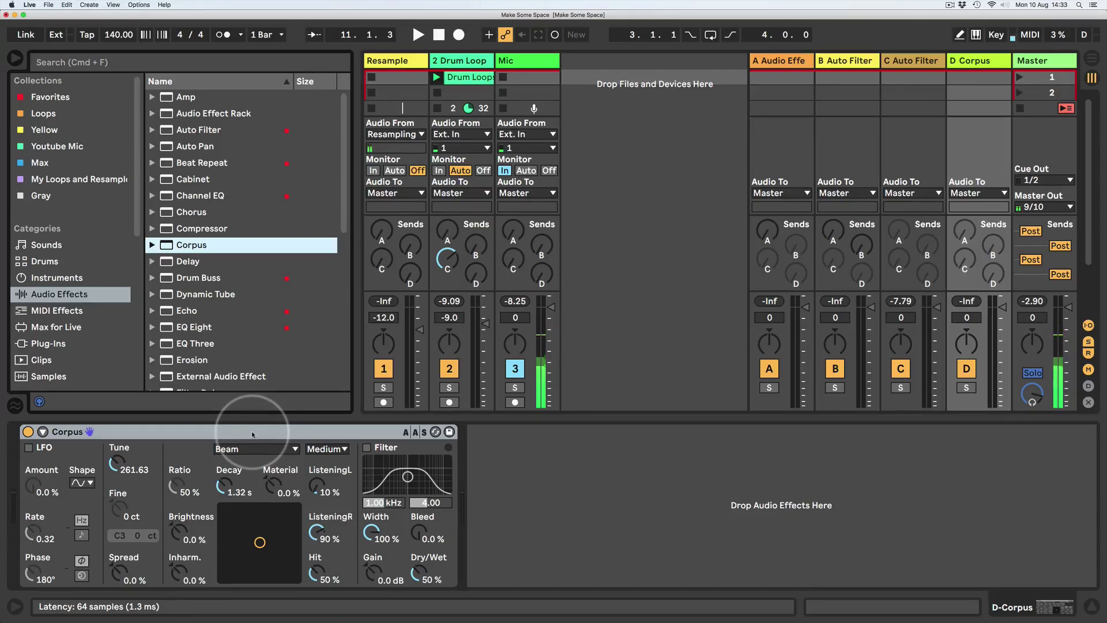
Turn the Drum Loop's Send C all the way down and raise its Send D to feed the Corpus return
left_click_drag(447, 259, 450, 288)
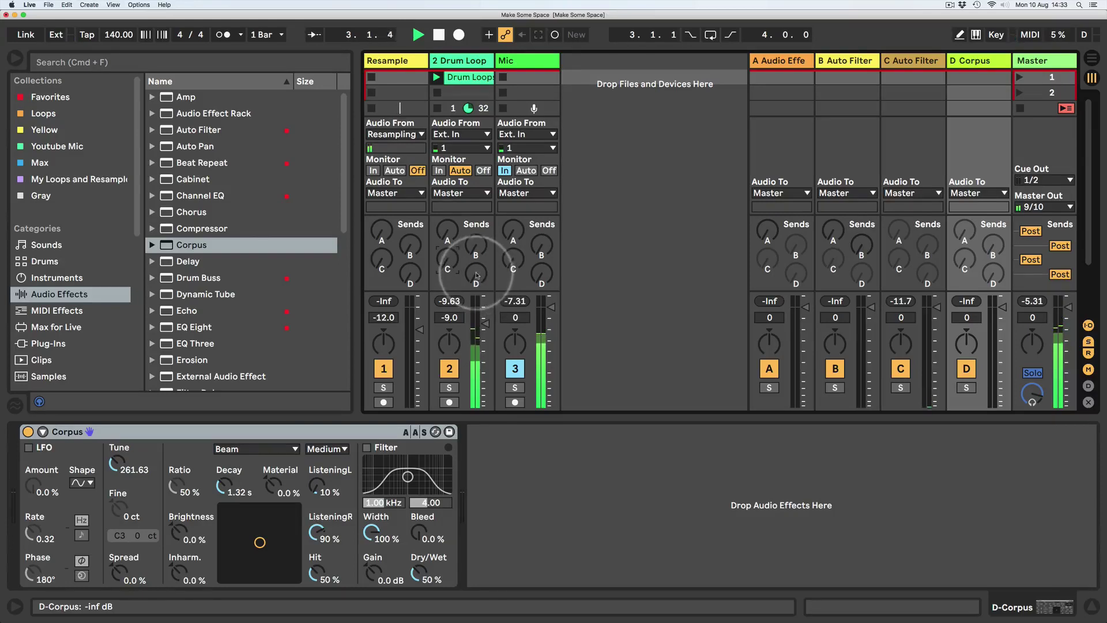
left_click_drag(477, 276, 476, 269)
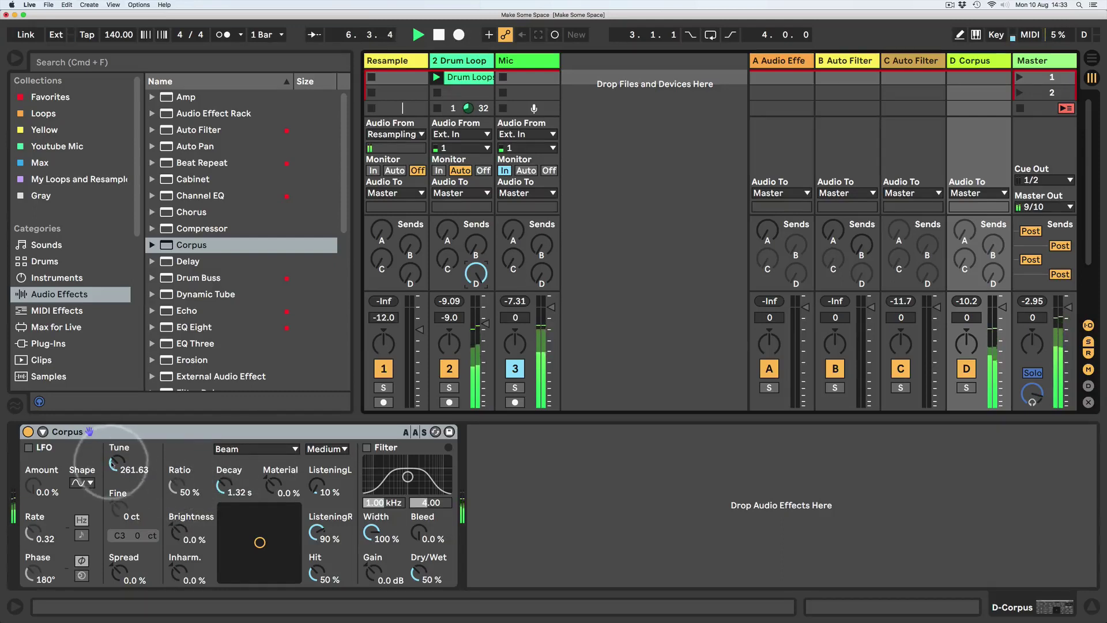
Set Corpus to Tune 25.39, Dry/Wet 100 %, Decay 108 ms and Material -1.2 %
left_click_drag(114, 462, 113, 457)
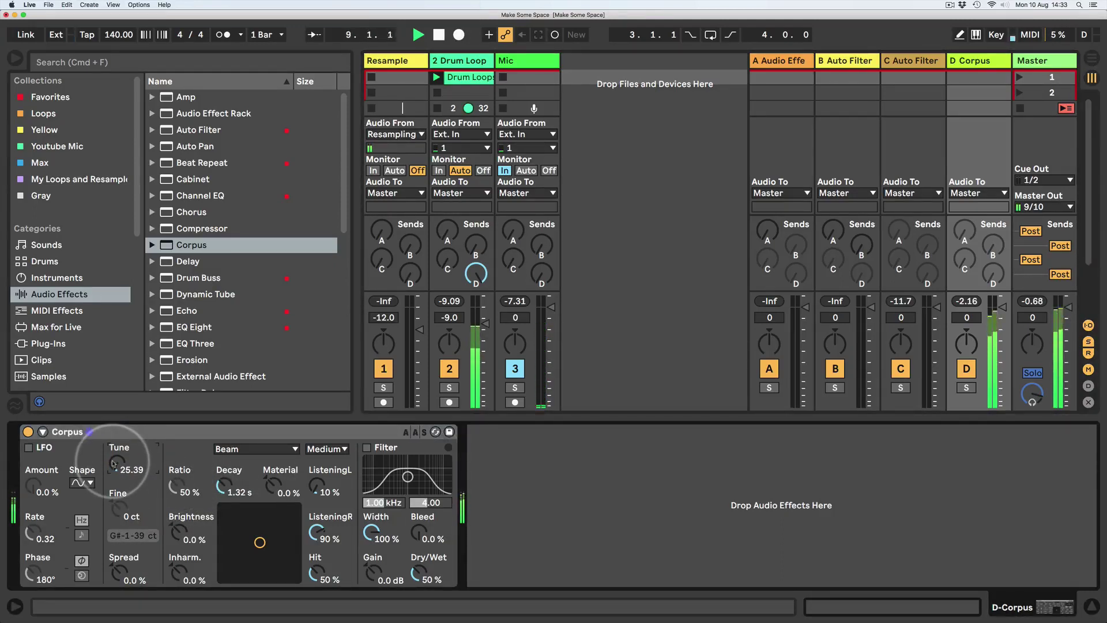
left_click_drag(420, 574, 419, 553)
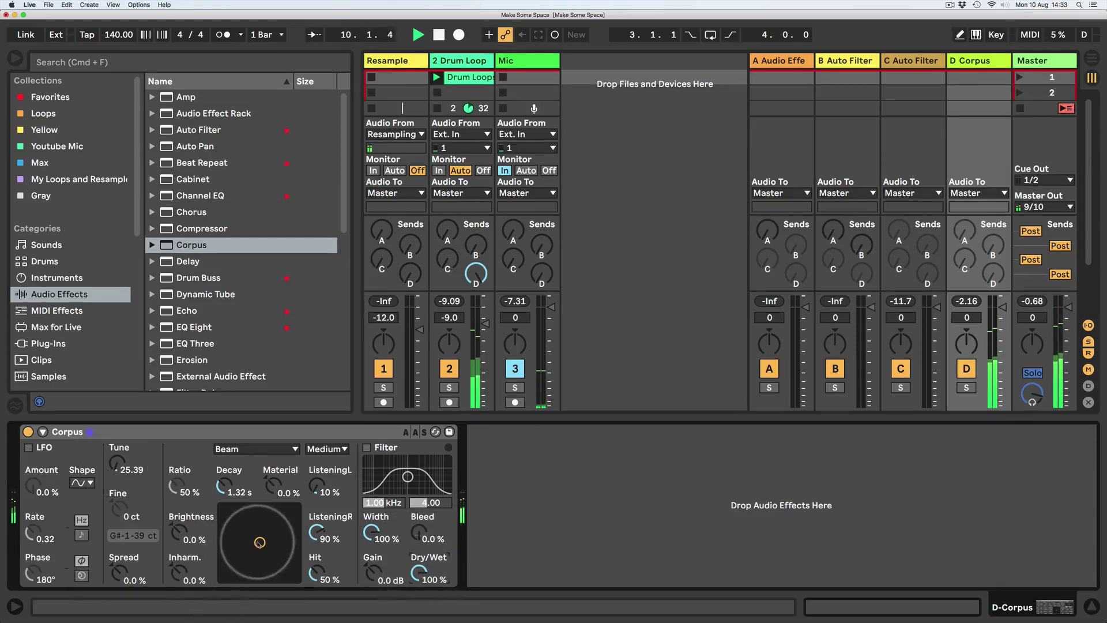
left_click_drag(259, 542, 244, 520)
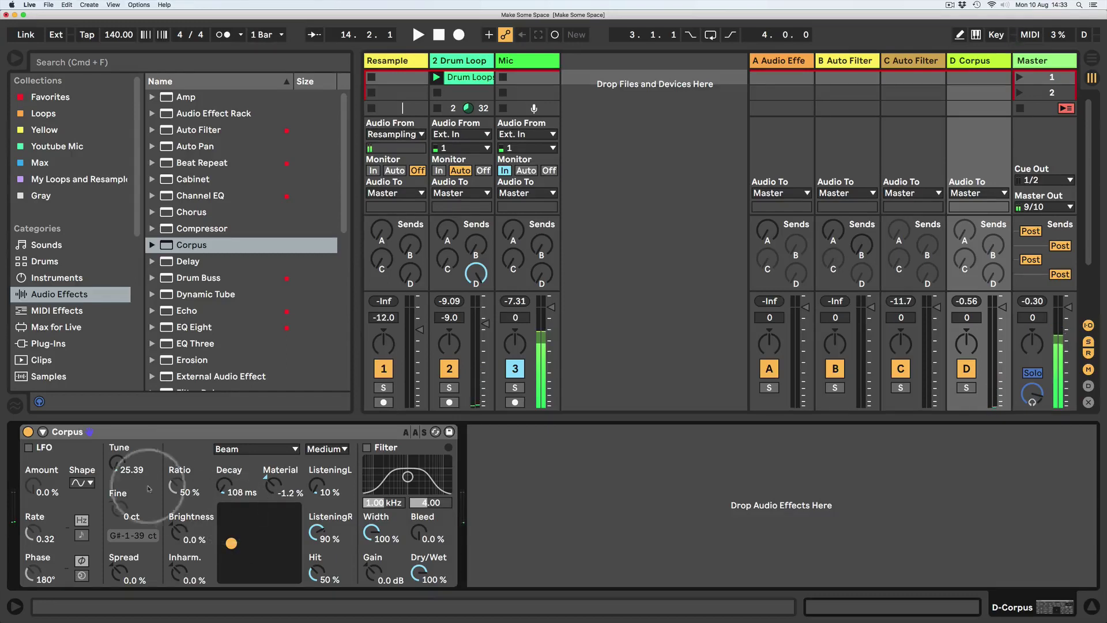
Group Corpus into an Audio Effect Rack with its macros shown and add a Limiter after the rack
left_click(164, 433)
right_click(163, 433)
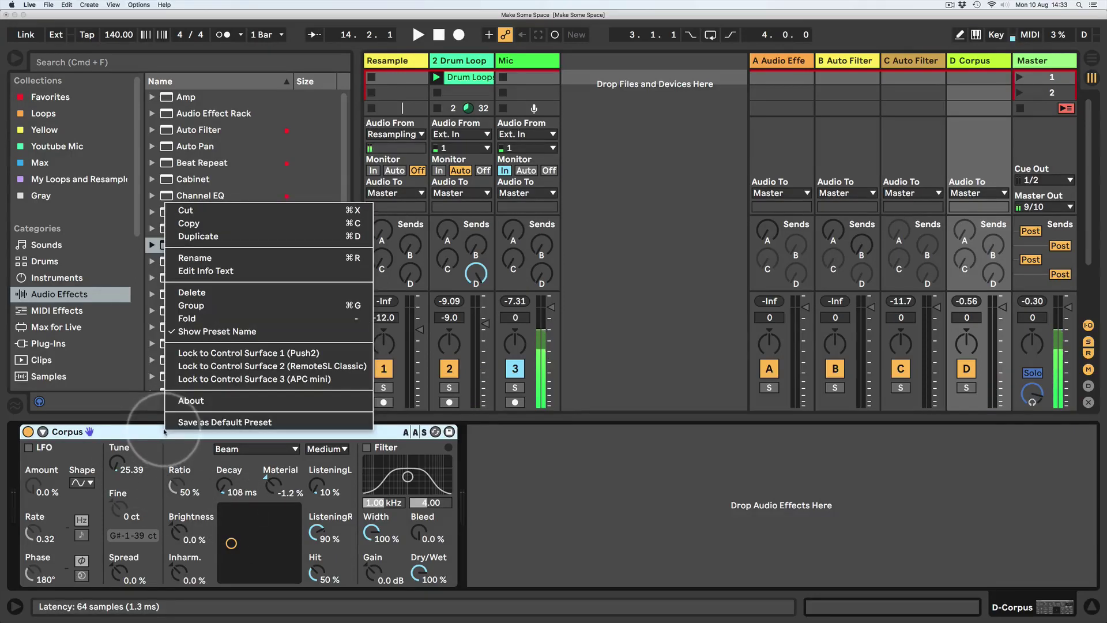
left_click(195, 305)
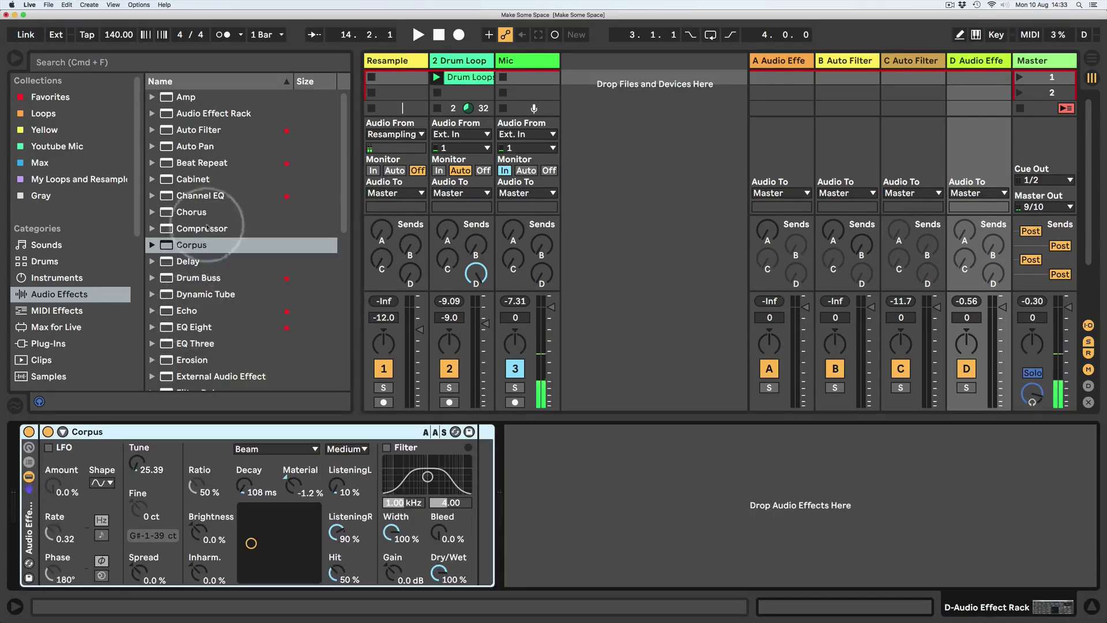
scroll(213, 231, "down", 5)
left_click_drag(167, 349, 577, 450)
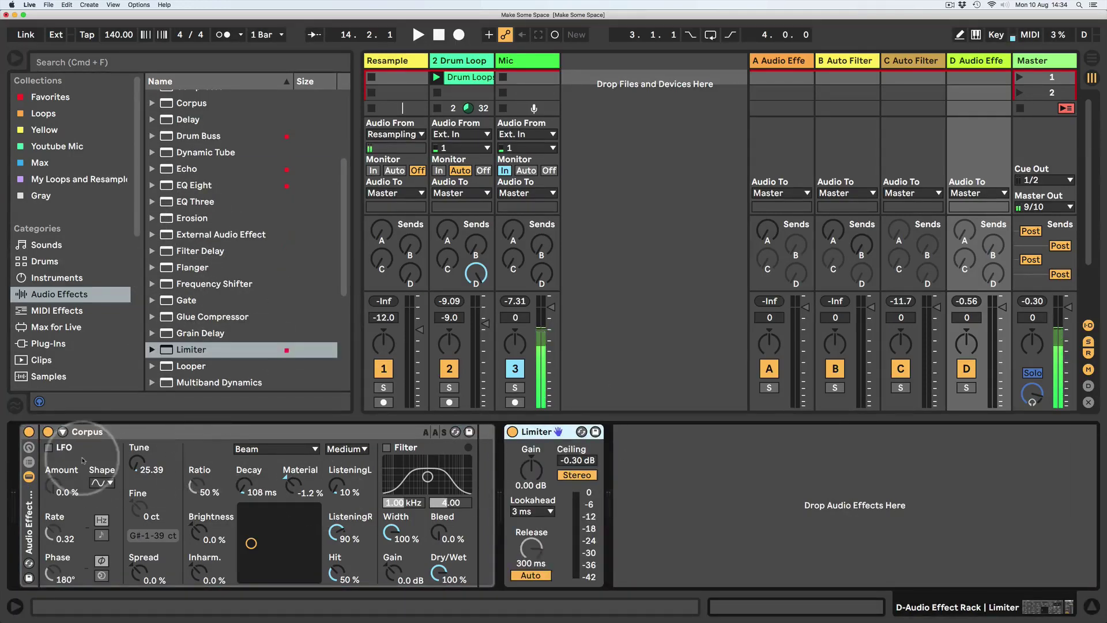
left_click(28, 448)
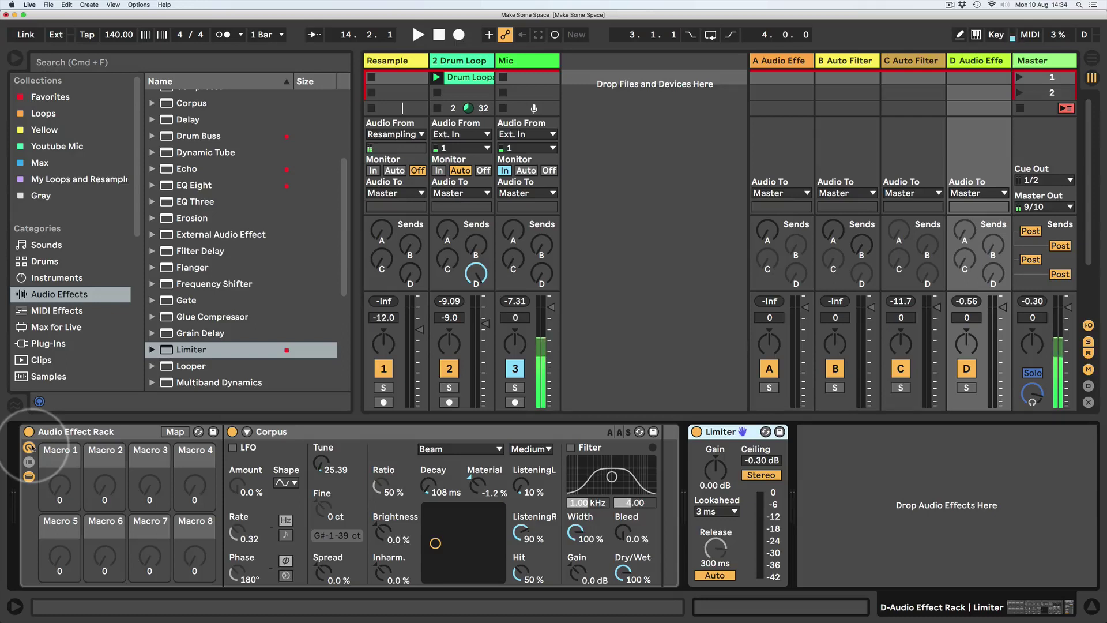
Map Corpus's Tune to Macro 1 and set its Decay to 1.26 s
right_click(321, 465)
left_click(371, 360)
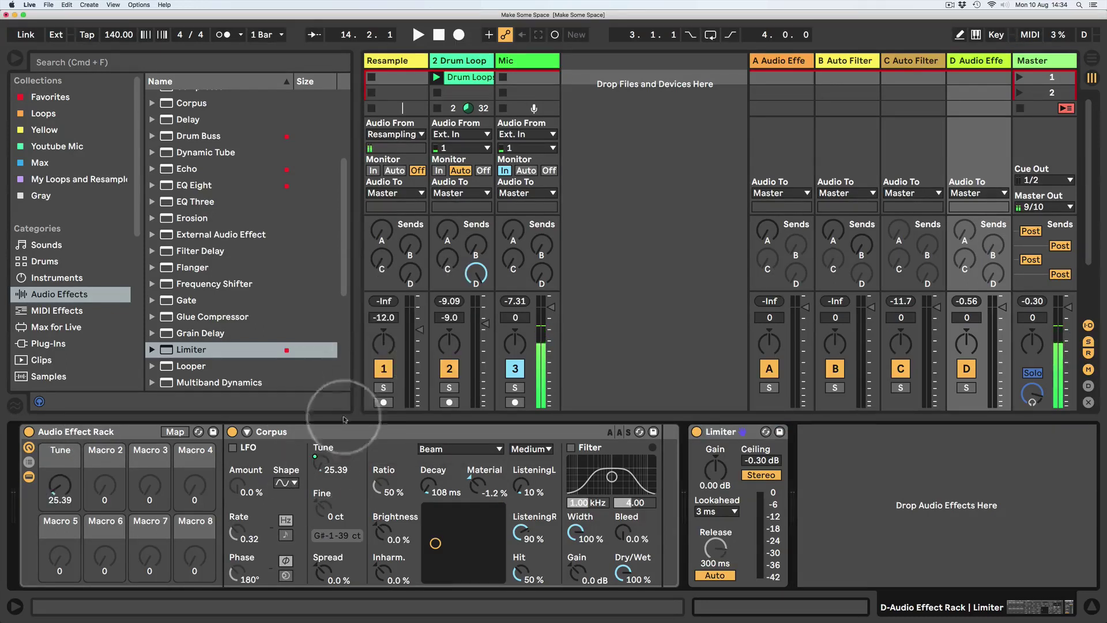
left_click_drag(428, 492, 431, 494)
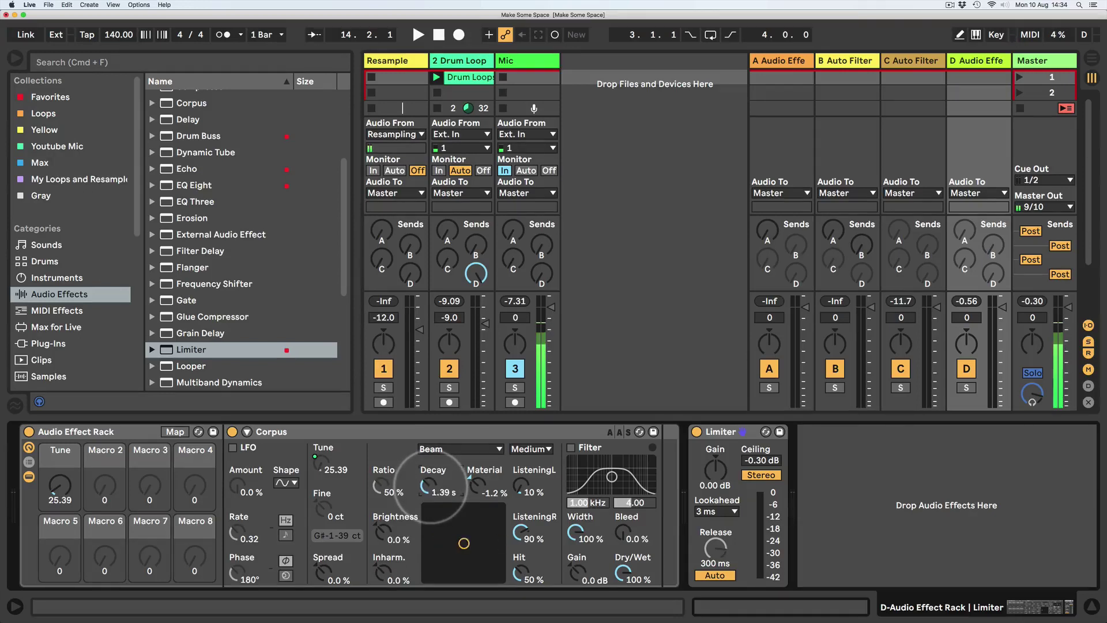
Step Corpus through the Marimba, String, Membrane, Pipe and Tube resonance types and return to Beam
left_click(459, 449)
left_click(452, 462)
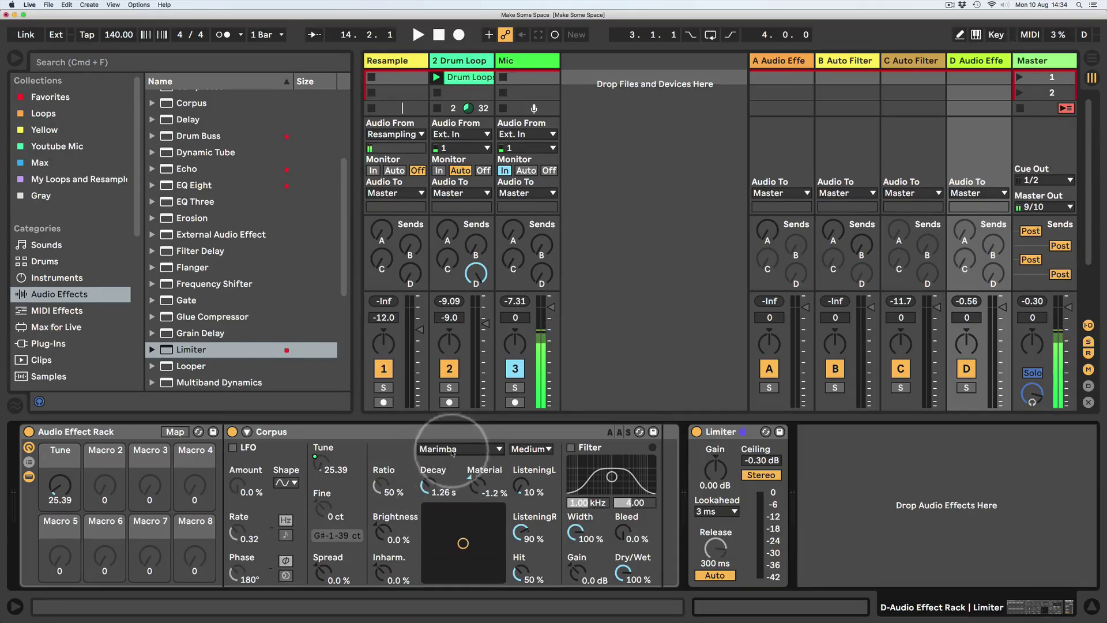
left_click(453, 450)
left_click(456, 486)
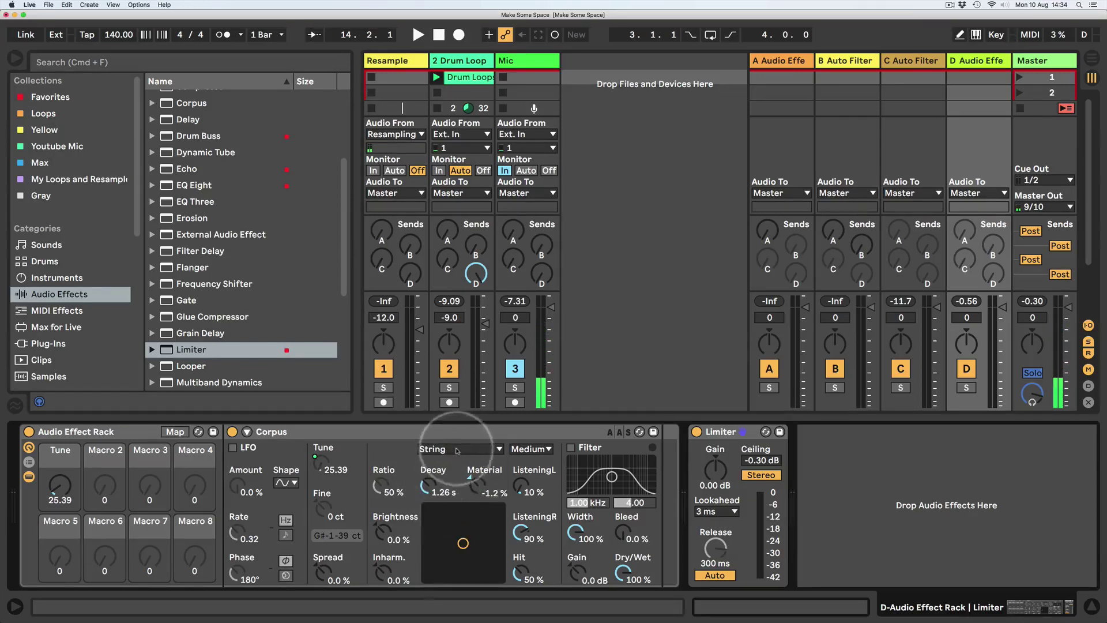
left_click(456, 450)
left_click(447, 494)
left_click(456, 449)
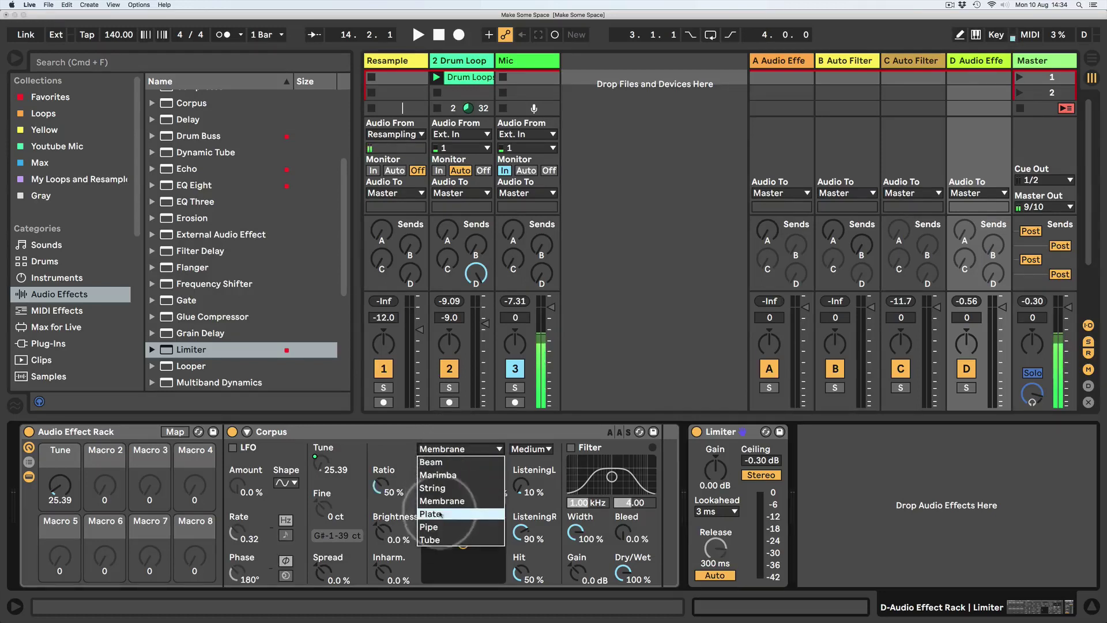
left_click(456, 448)
left_click(441, 526)
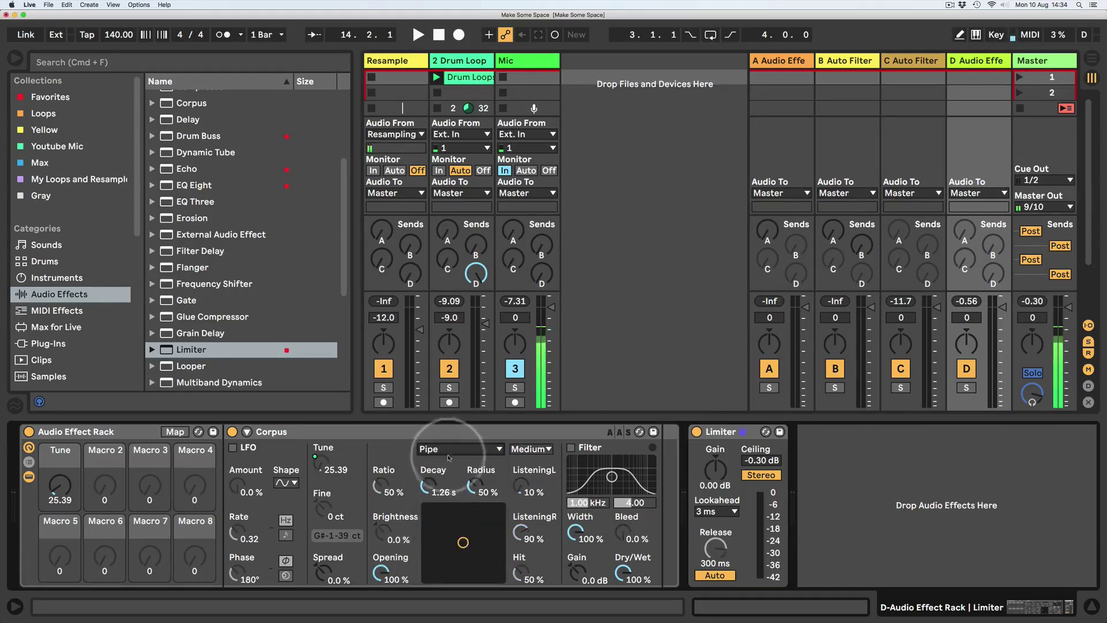
left_click(456, 448)
left_click(441, 540)
left_click(456, 448)
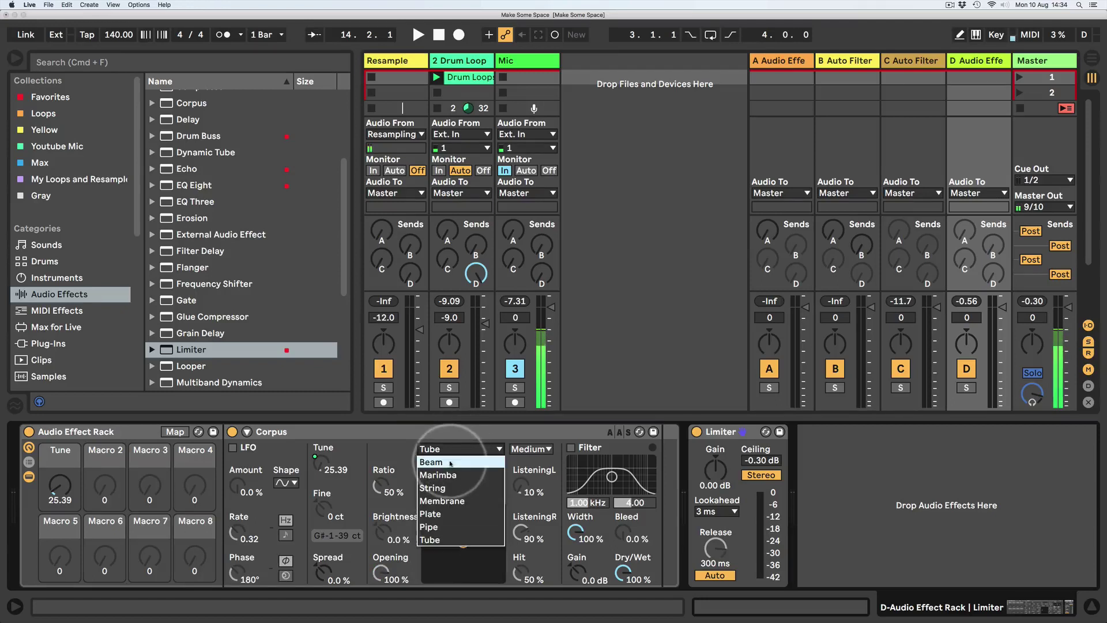
left_click(449, 462)
Map Corpus's Decay to Macro 2 and its resonance type to Macro 3, keeping the resonance quality at Medium
right_click(427, 485)
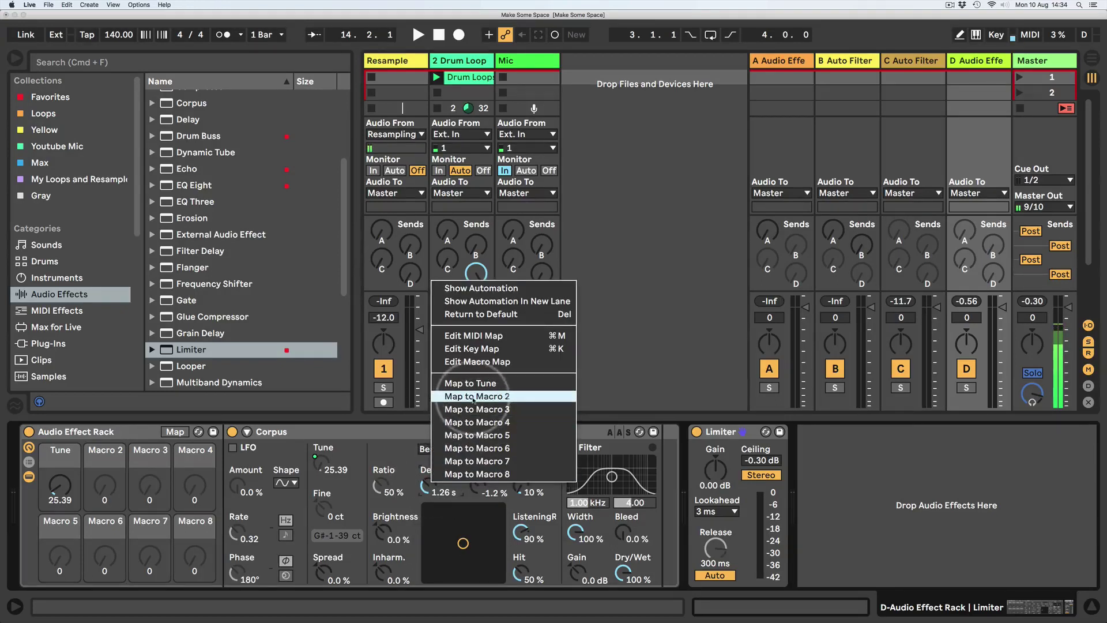
left_click(468, 474)
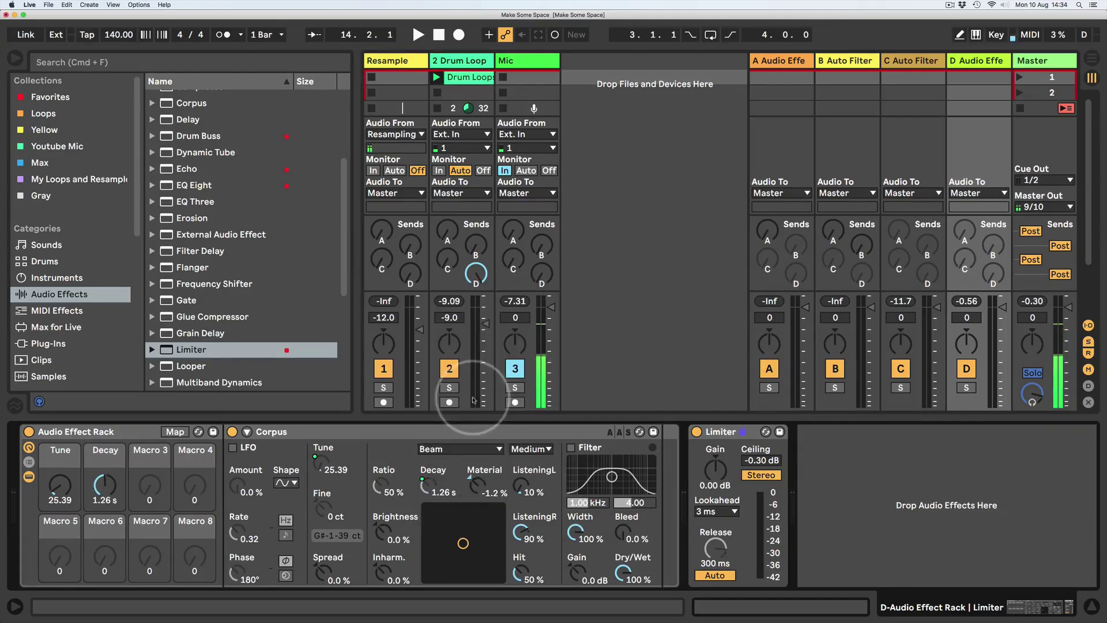
right_click(463, 450)
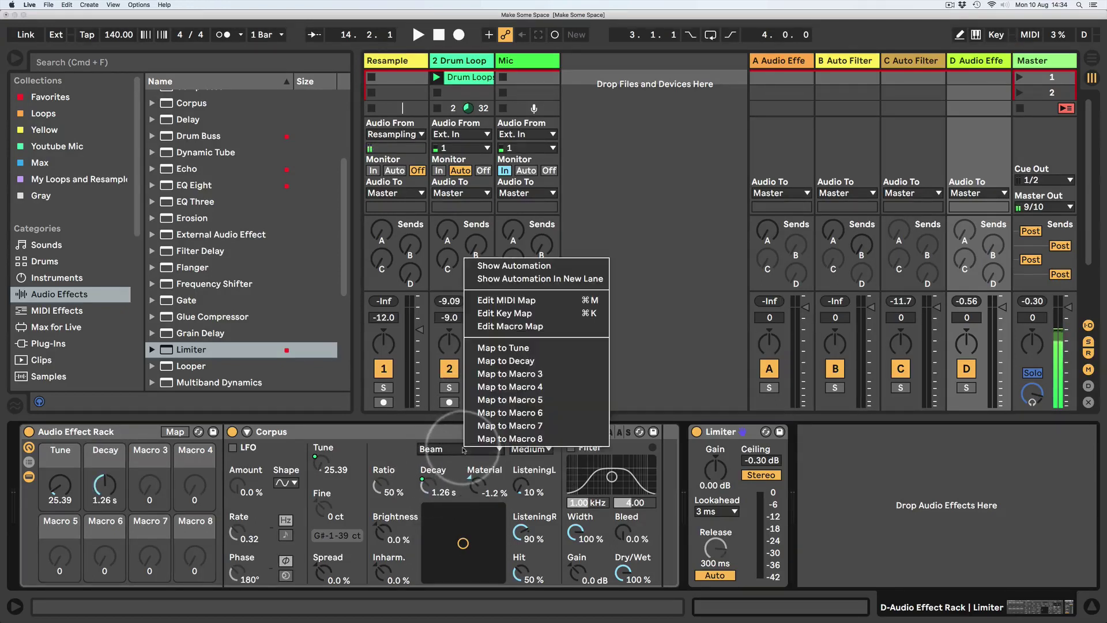
left_click(520, 374)
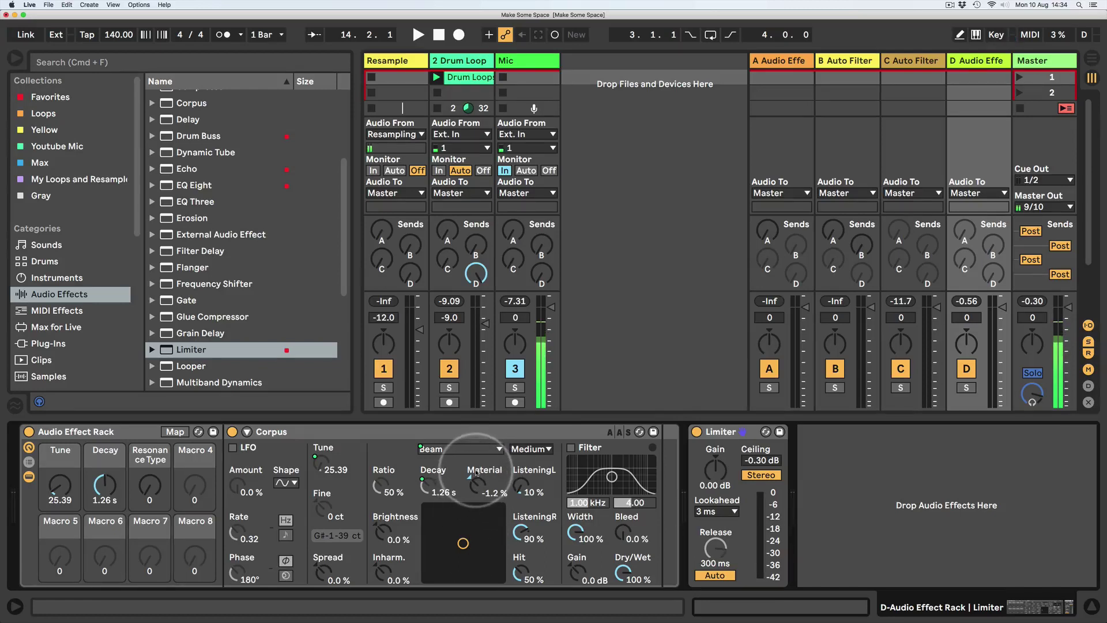
left_click(529, 448)
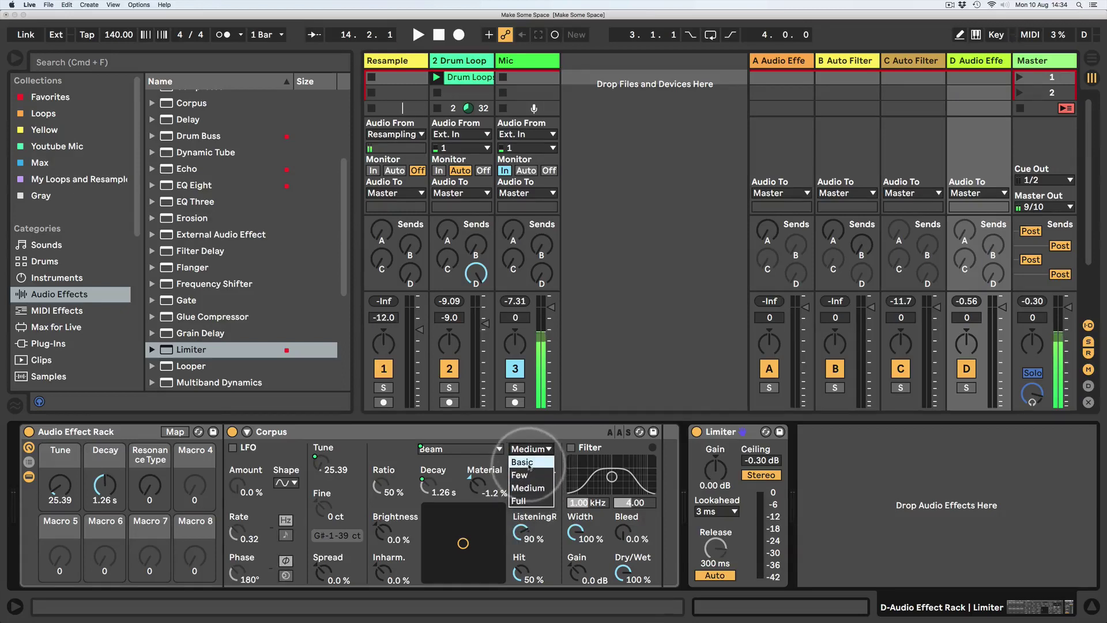
left_click(528, 488)
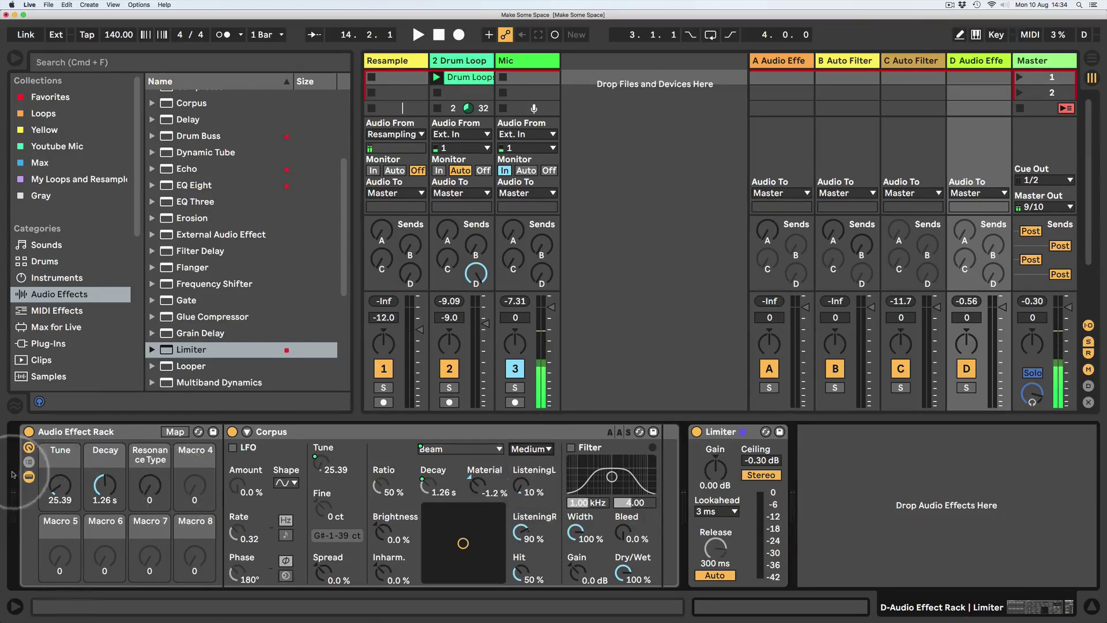
Show the Corpus rack's chain list and set the Tune macro to 16.35
left_click(29, 461)
left_click_drag(58, 490, 57, 507)
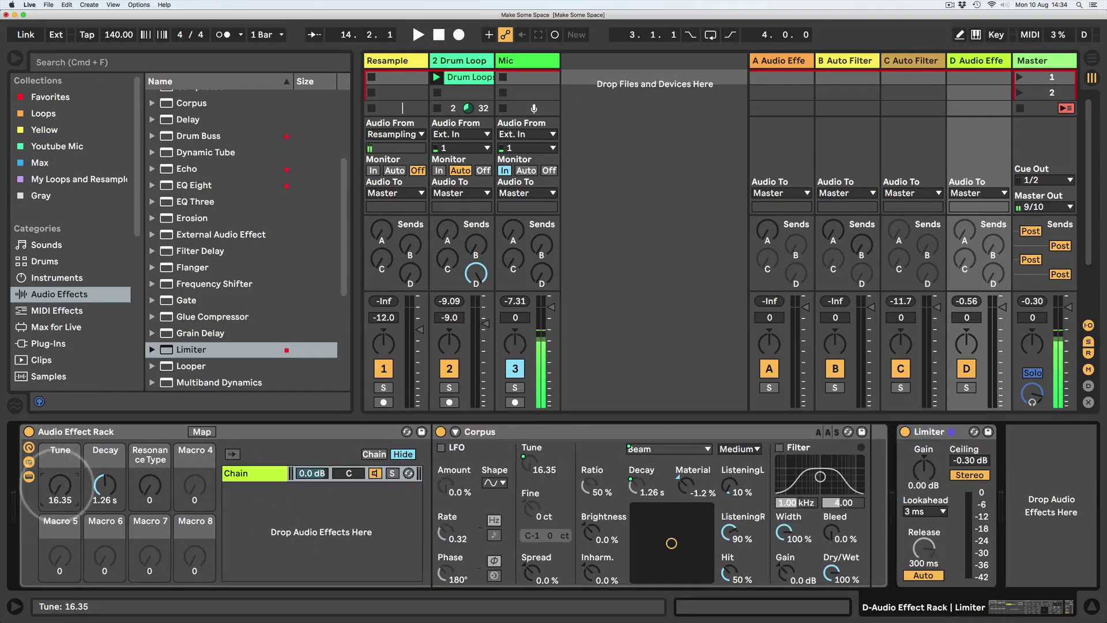
Duplicate the Corpus chain four times so the rack holds five parallel chains
left_click(255, 474)
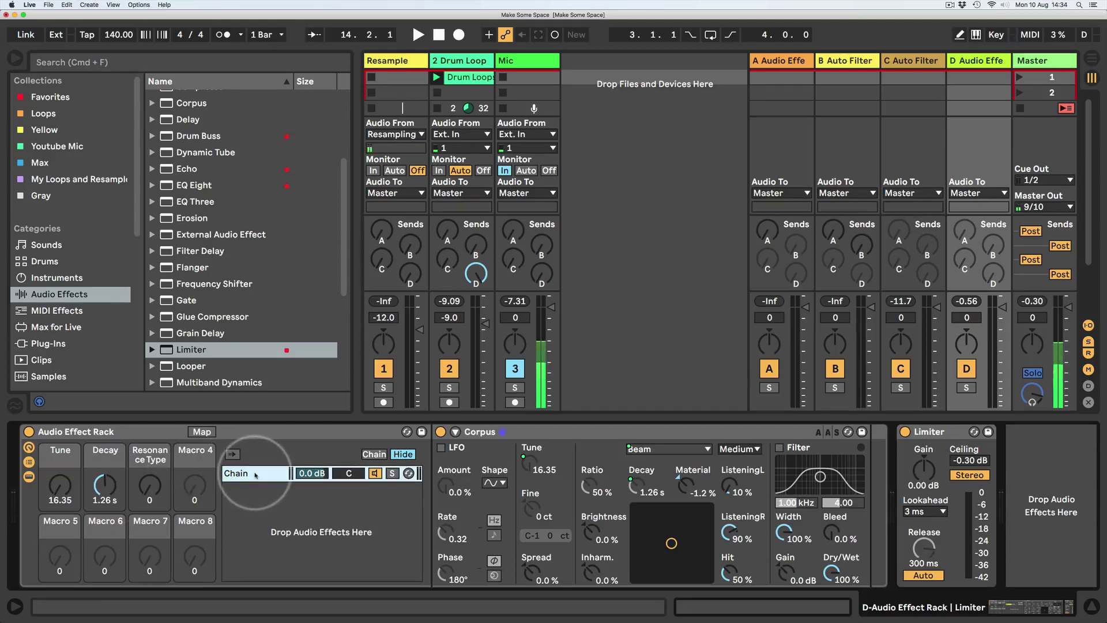
key("super+d")
key("super+d")
key("super+d")
key("super+d")
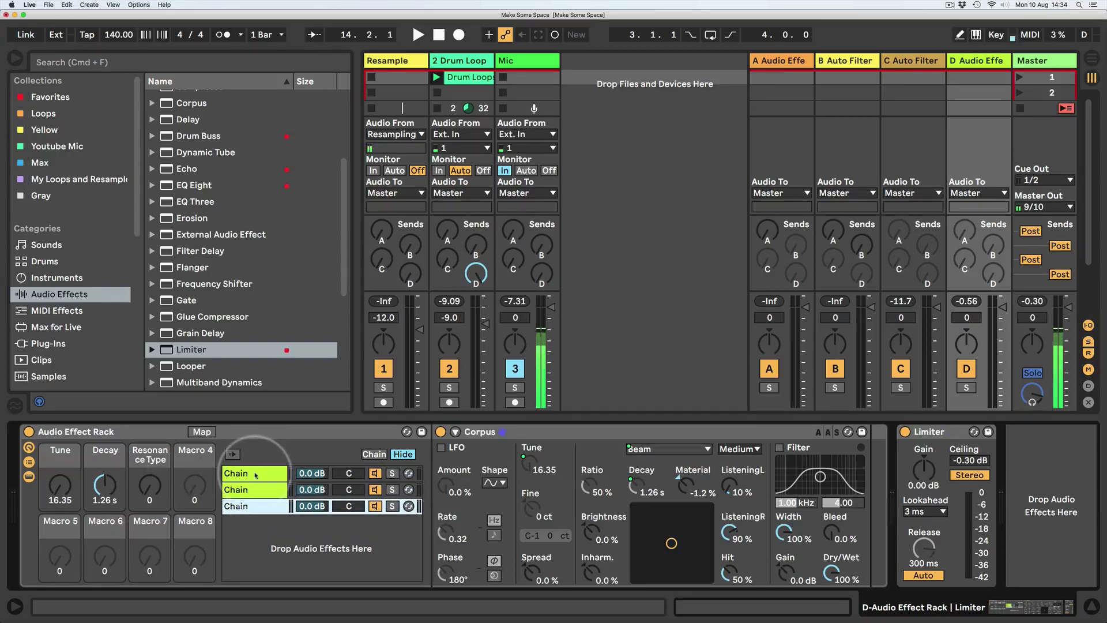
Stagger the five Tune mappings' minimums at 17.08, 18.62, 19.45, 20.31 and 22.14, and the last four maximums at 3675.84, 3227.85, 2834.46 and 2282.44
left_click(199, 432)
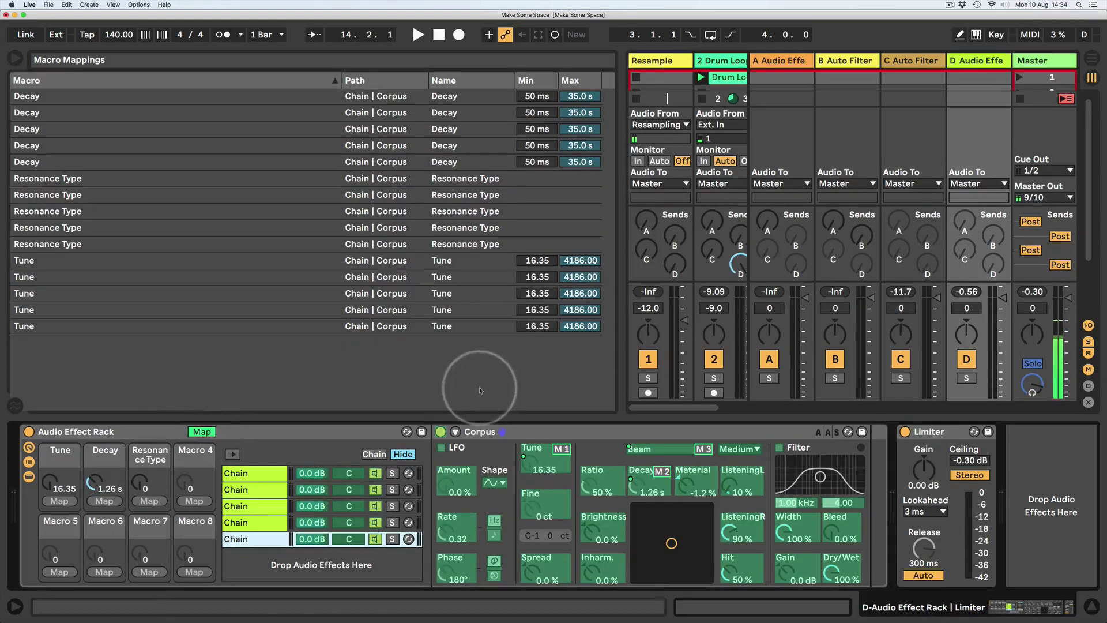
left_click(537, 260)
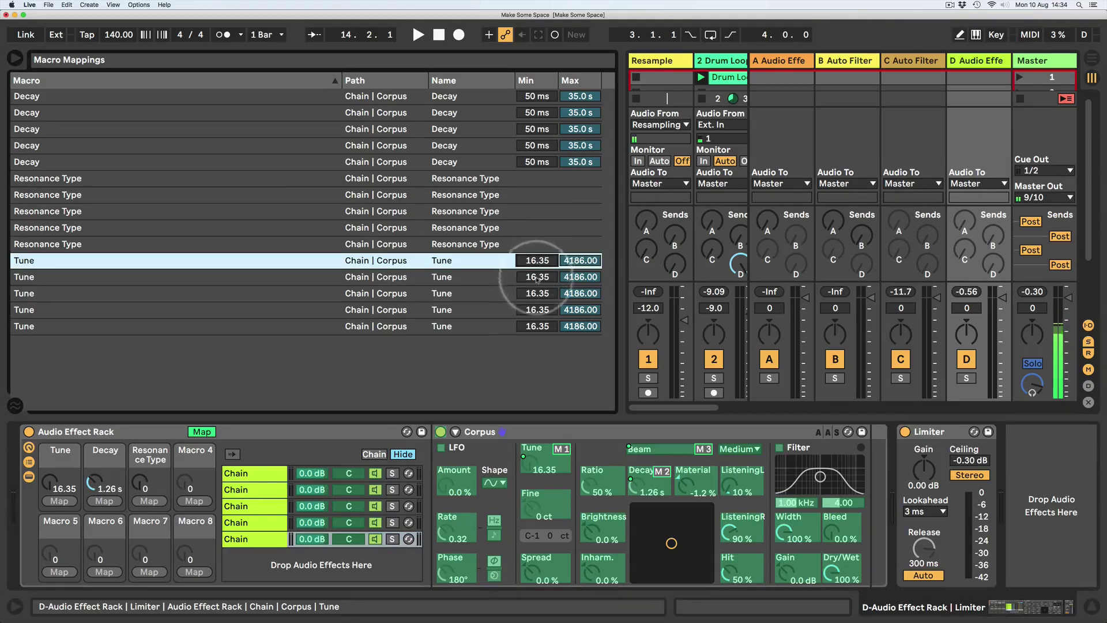
left_click_drag(538, 276, 537, 321)
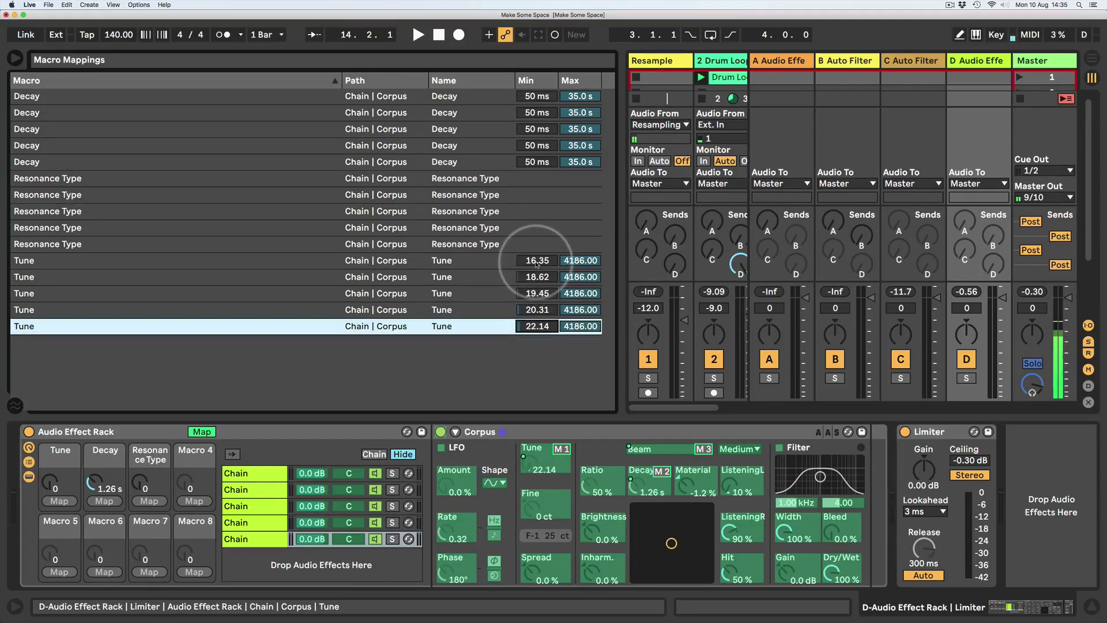
left_click_drag(537, 260, 536, 257)
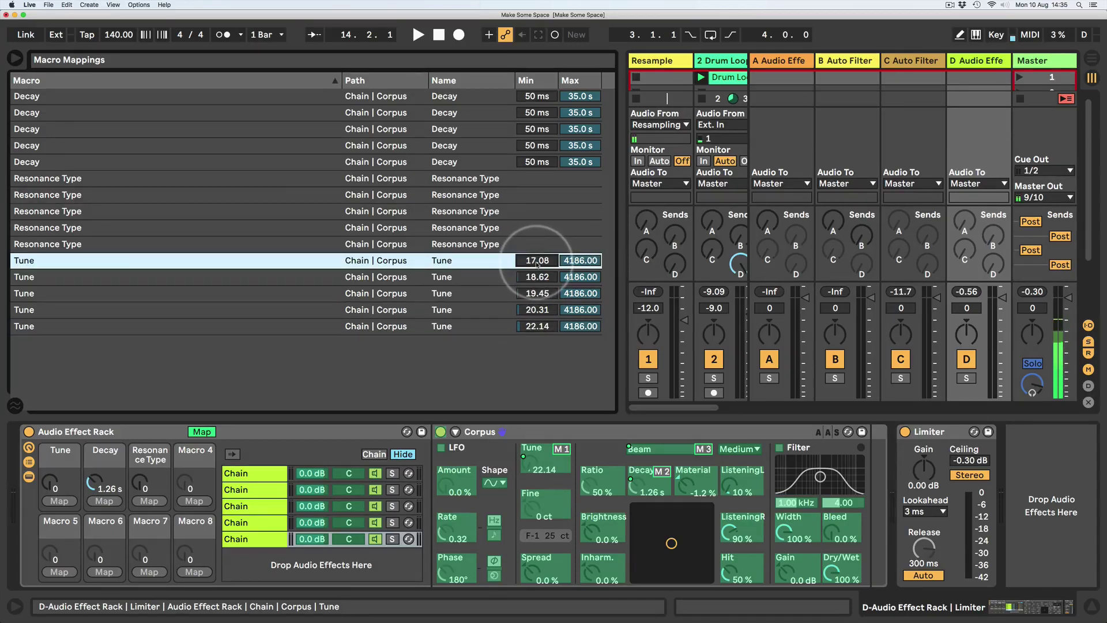
left_click_drag(580, 277, 591, 327)
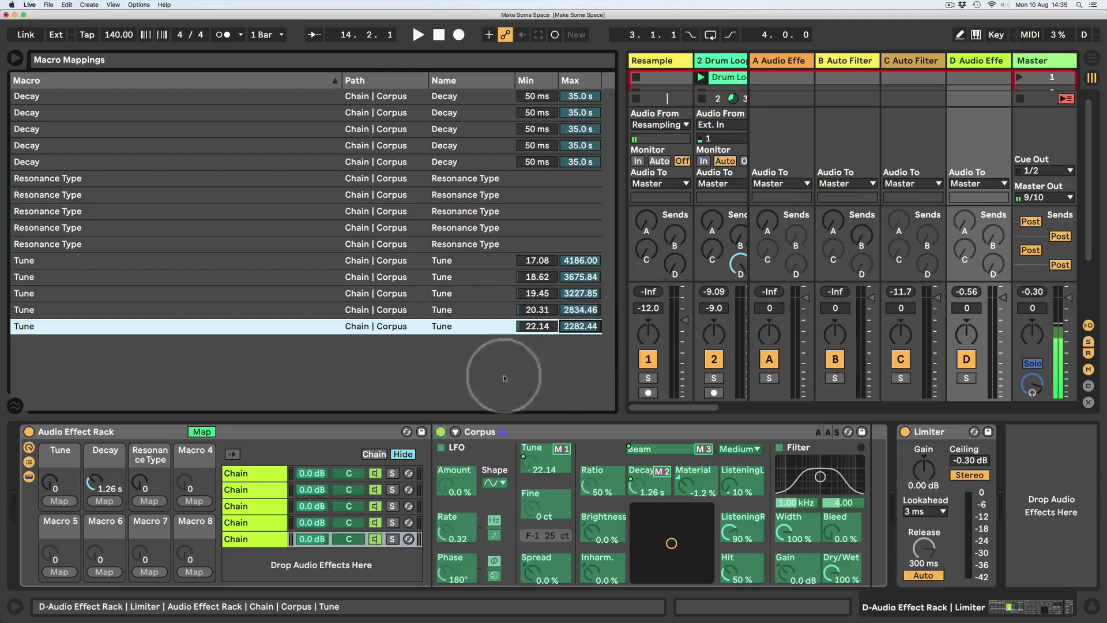
left_click(199, 433)
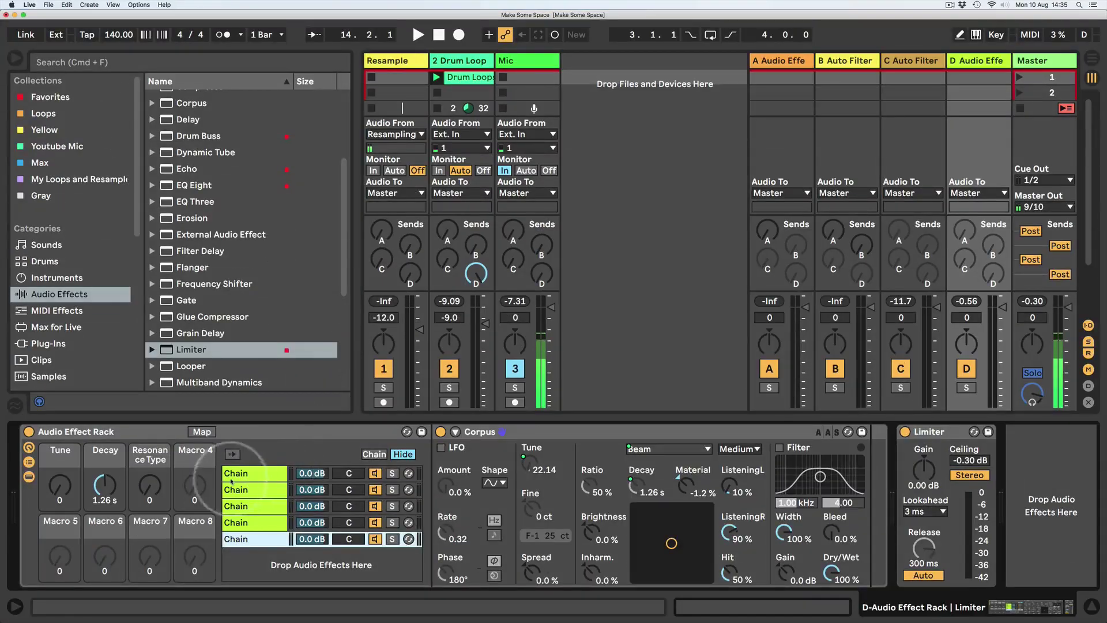
Insert a high-pass Auto Filter at 138 Hz before the Corpus rack and a second Auto Filter between the rack and the Limiter
key("space")
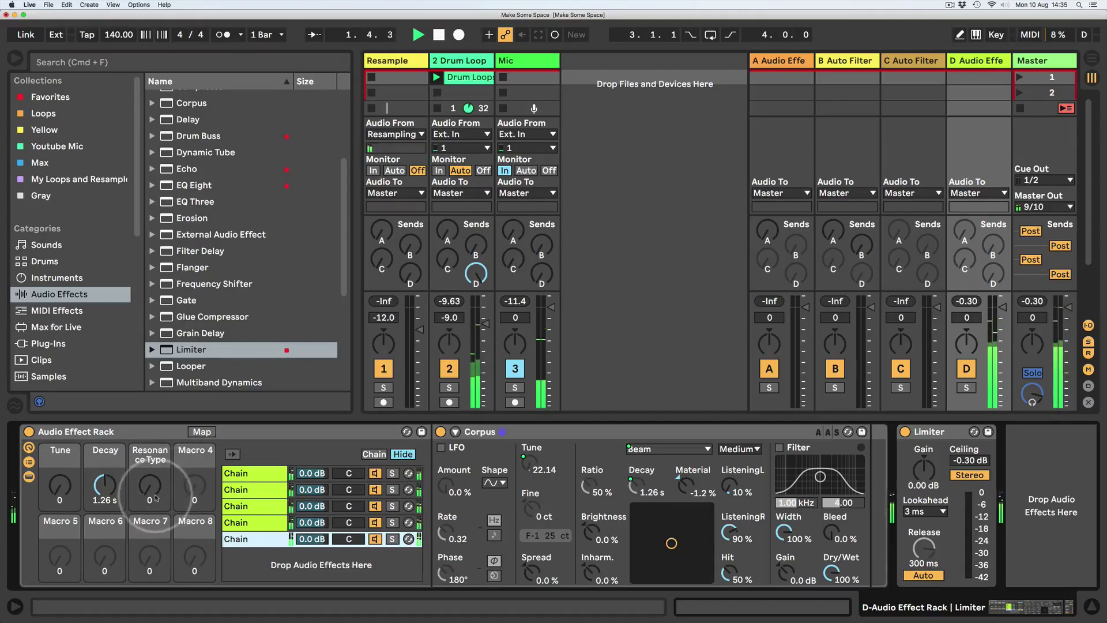
scroll(163, 132, "up", 5)
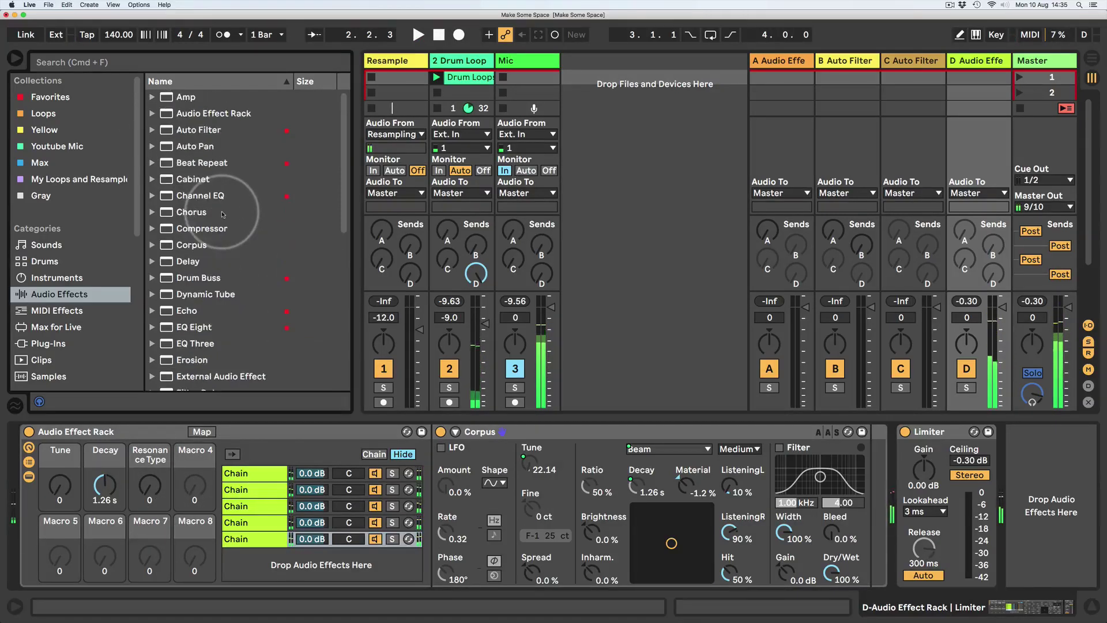
mouse_move(196, 130)
left_mouse_down()
mouse_move(202, 162)
mouse_move(56, 470)
mouse_move(25, 490)
left_mouse_up()
left_click(99, 545)
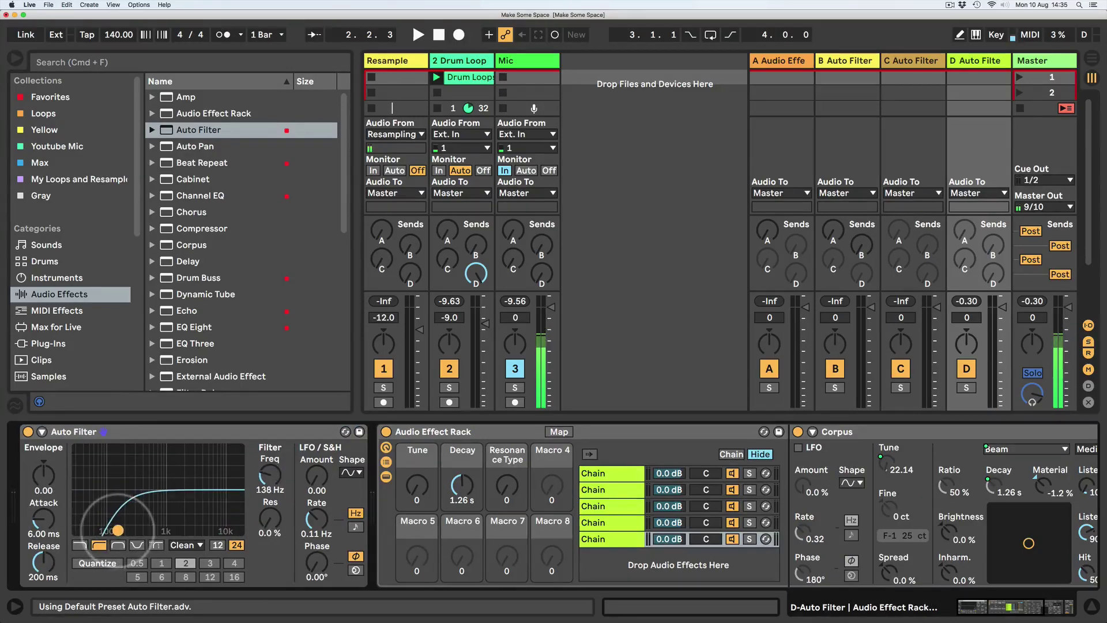
double_click(84, 431)
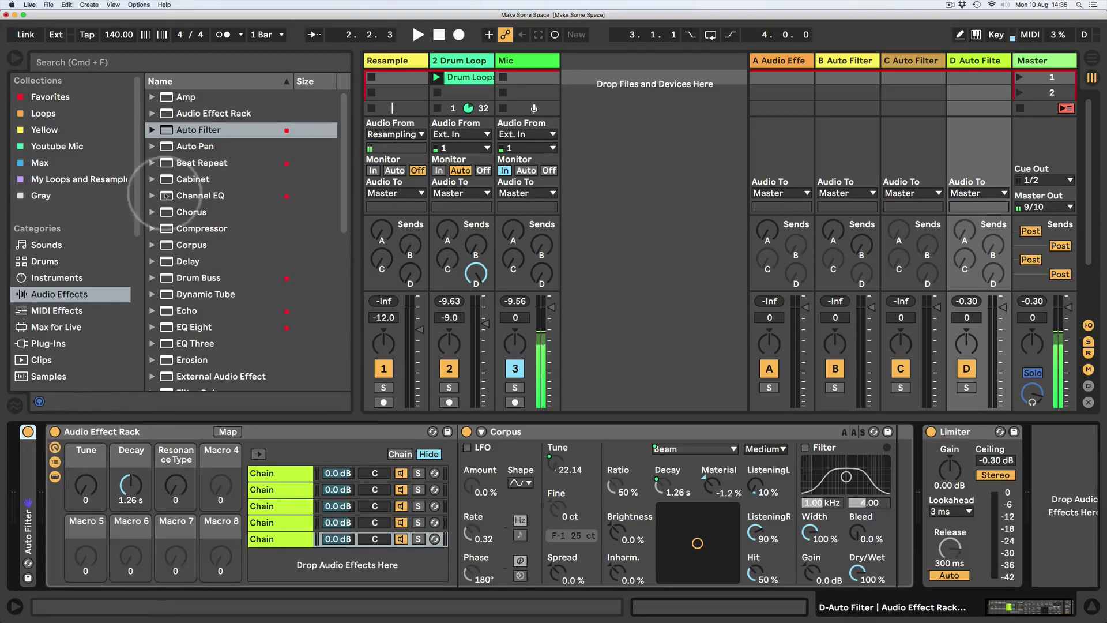
mouse_move(196, 130)
left_mouse_down()
mouse_move(925, 506)
mouse_move(946, 530)
left_mouse_up()
left_click(992, 609)
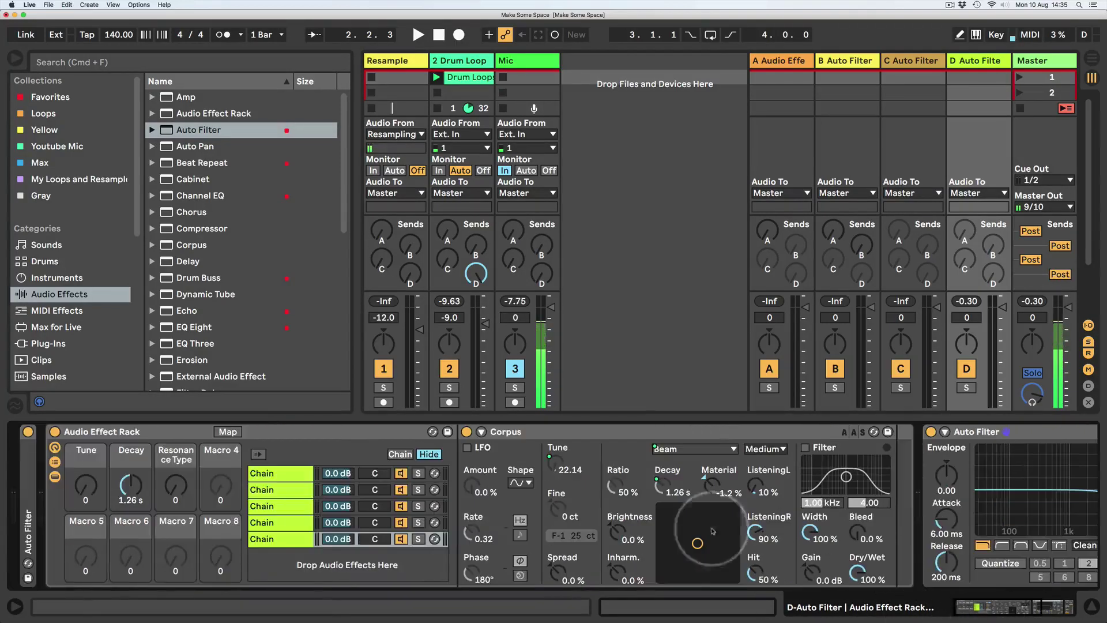
Audition the Corpus rack with the Tune macro at 13 and the Decay macro at 2.52 s
mouse_move(104, 483)
left_mouse_down()
mouse_move(87, 482)
mouse_move(132, 474)
mouse_move(130, 500)
mouse_move(86, 493)
left_mouse_up()
left_click(661, 486)
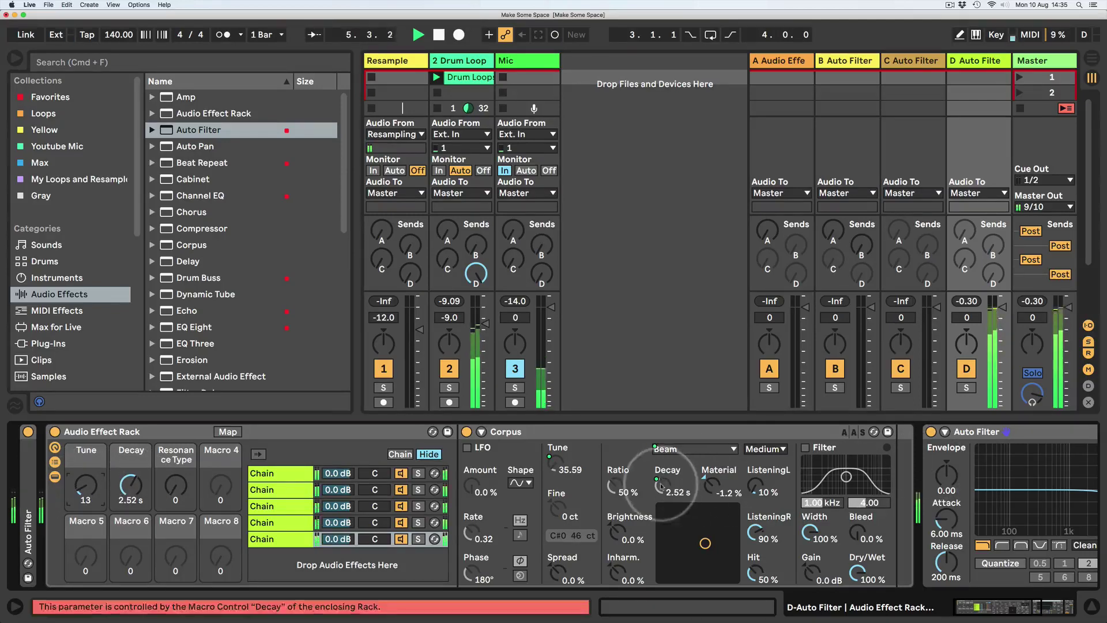
Lower the high-pass cutoff of the first Auto Filter and set the second one's low-pass cutoff to about 5.74 kHz
double_click(28, 484)
left_click(117, 529)
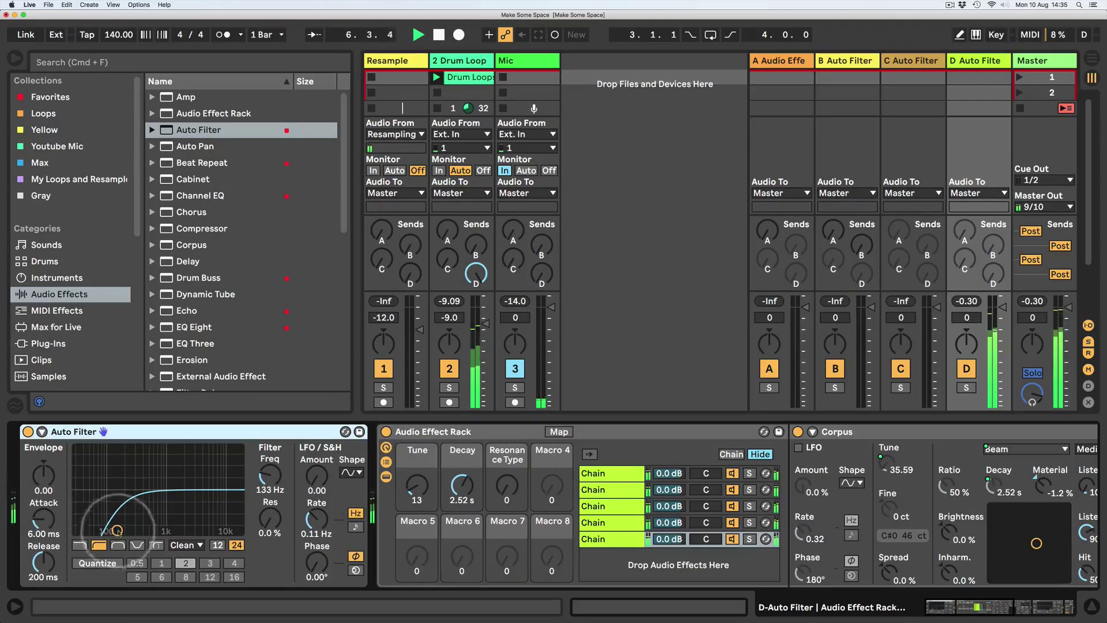
mouse_move(117, 530)
left_mouse_down()
mouse_move(145, 529)
mouse_move(107, 531)
left_mouse_up()
double_click(95, 433)
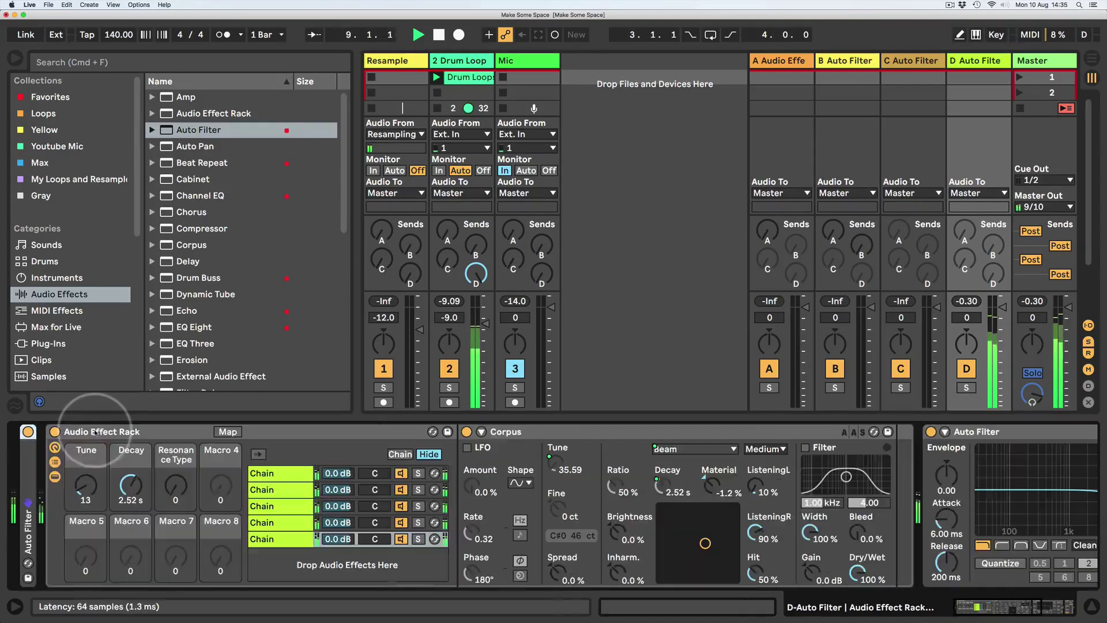
left_click(1026, 610)
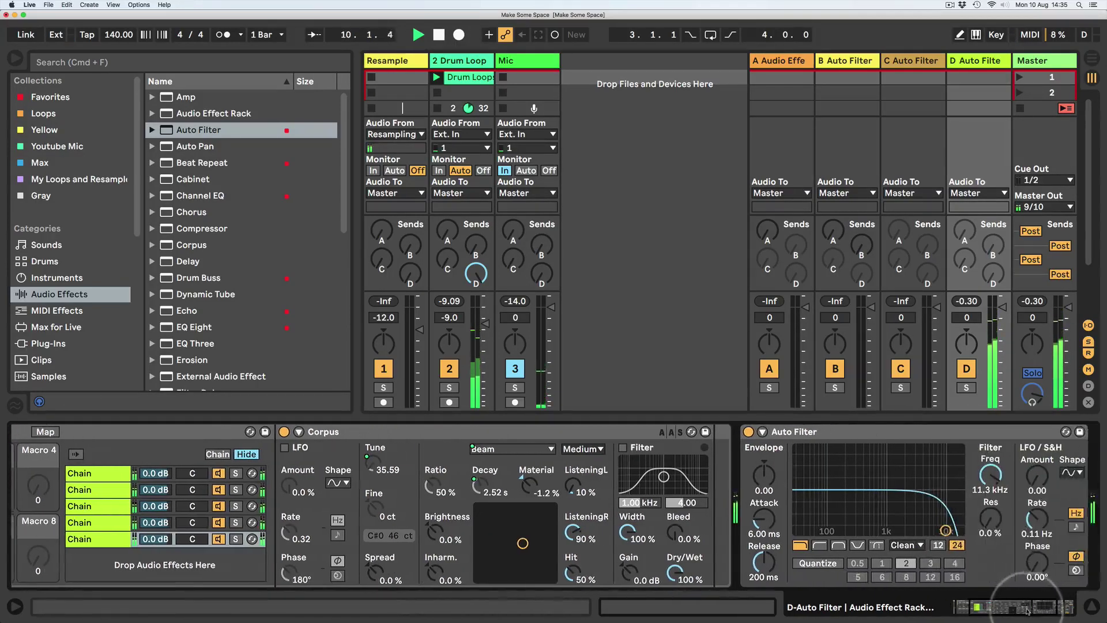
left_click_drag(966, 530, 948, 529)
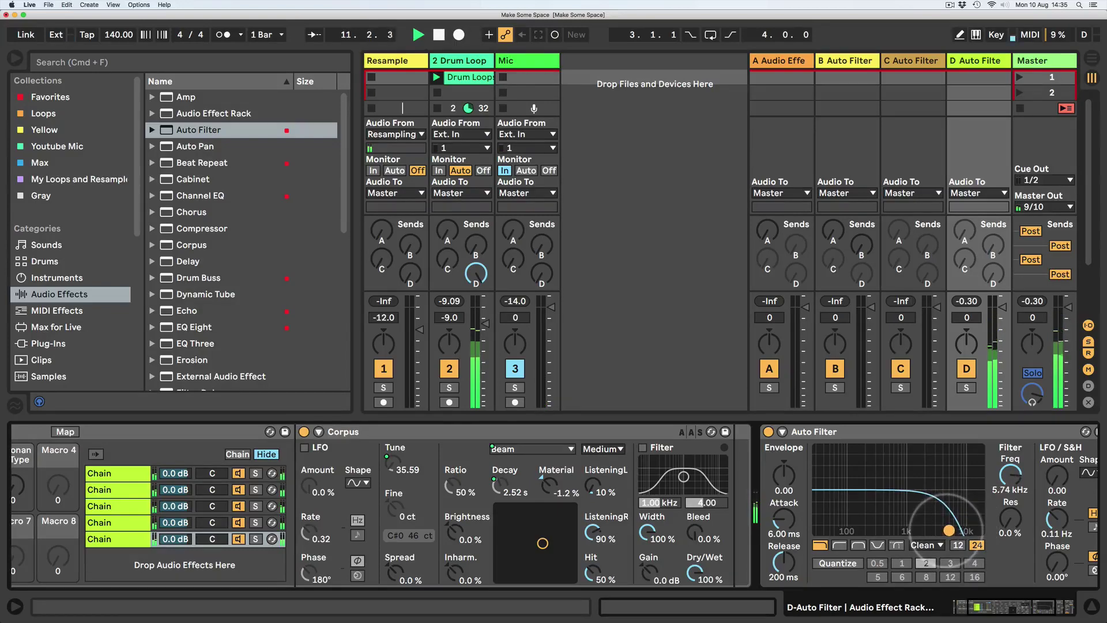
Audition the drum loop with the String resonance type, bringing the rack's Tune macro to 26 and Decay to 2.79 s
left_click(981, 608)
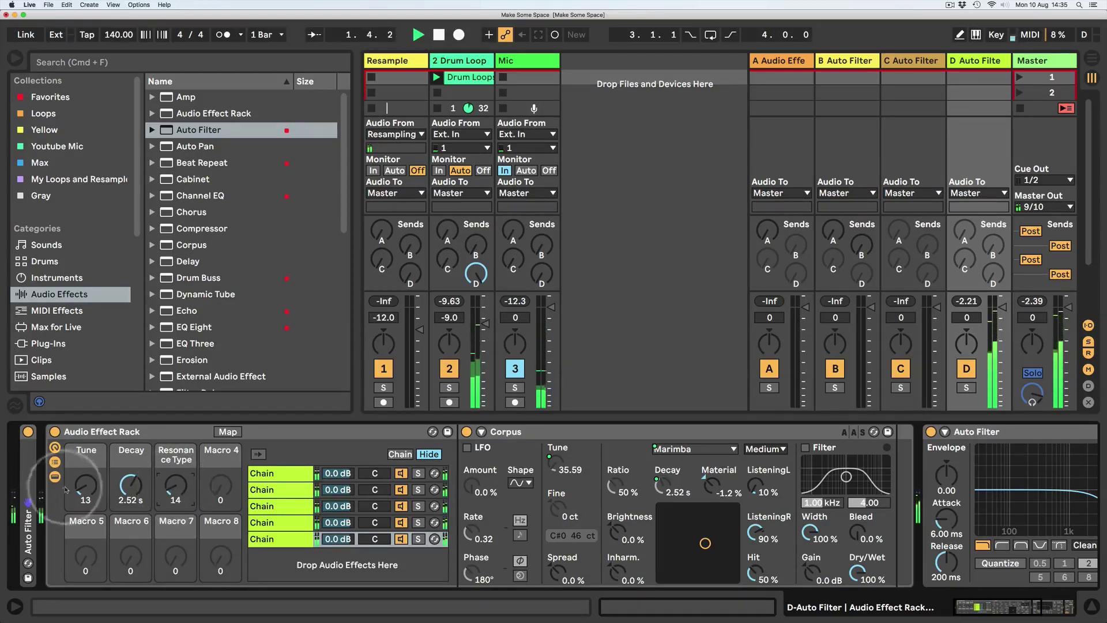
left_click_drag(85, 485, 85, 478)
left_click_drag(132, 485, 132, 485)
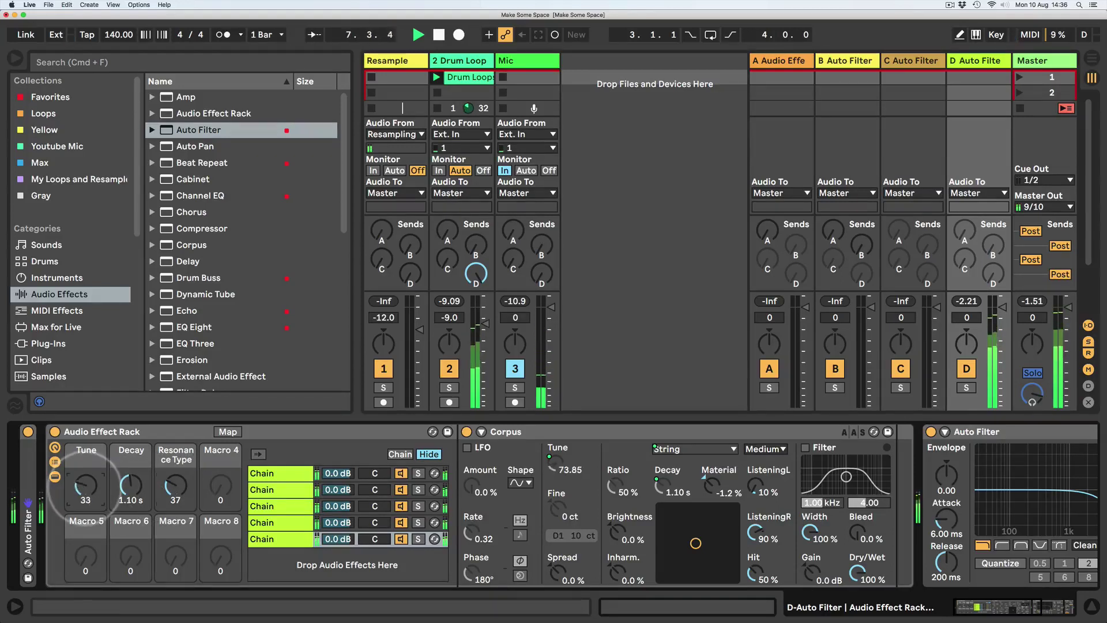
left_click_drag(131, 485, 132, 482)
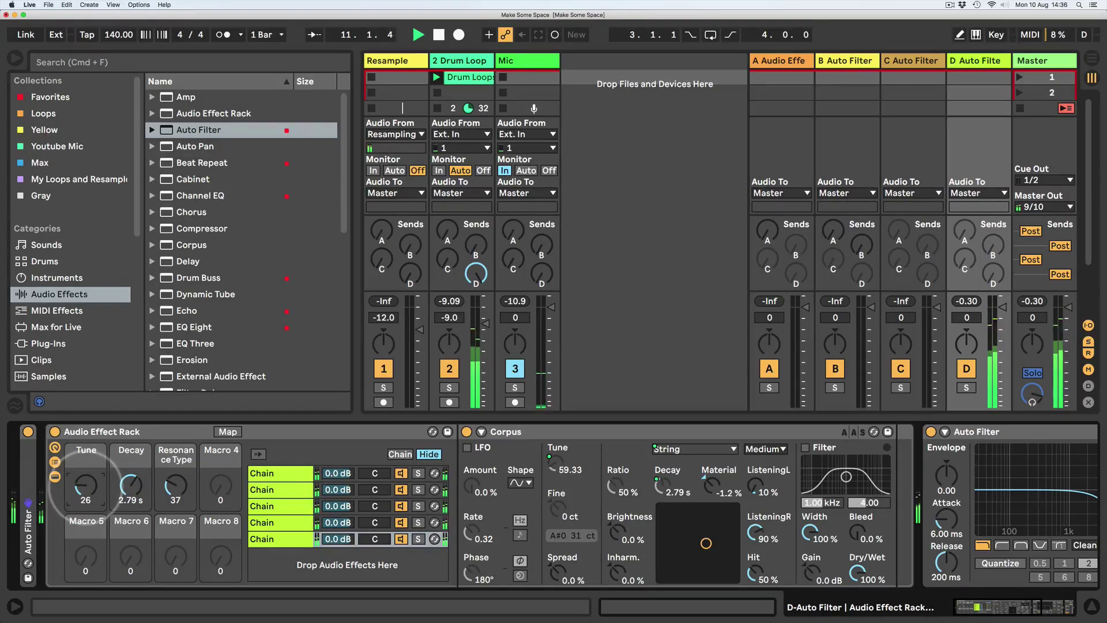
Audition the Membrane resonance type with the drum loop, bringing the Tune macro to 37 and Decay to 4.68 s
left_click_drag(85, 483, 85, 489)
left_click_drag(173, 490, 173, 490)
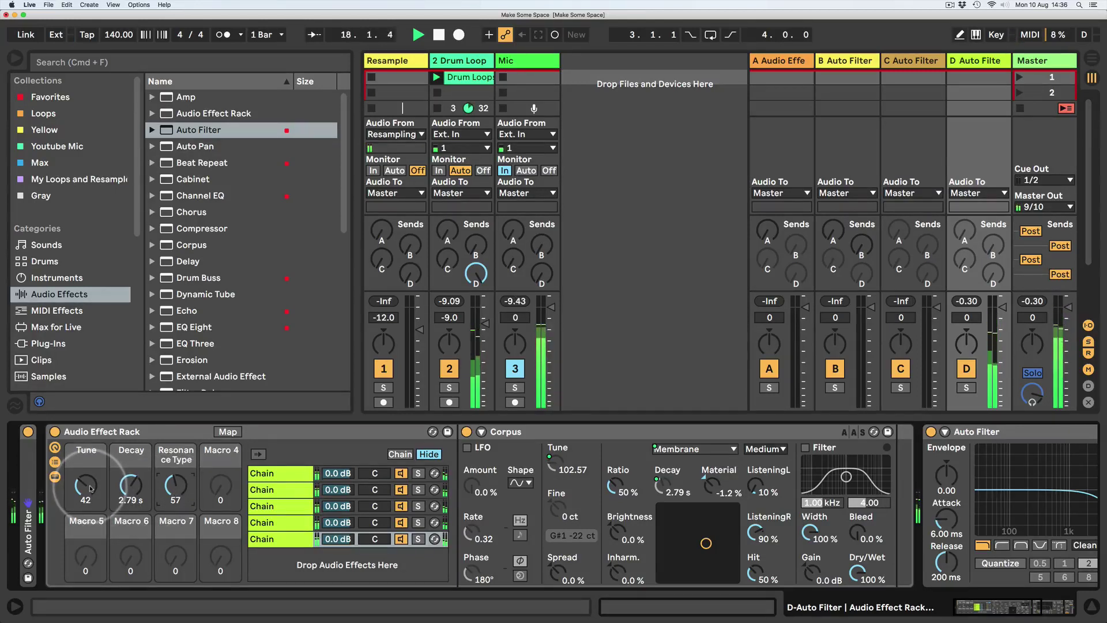
left_click_drag(90, 489, 135, 510)
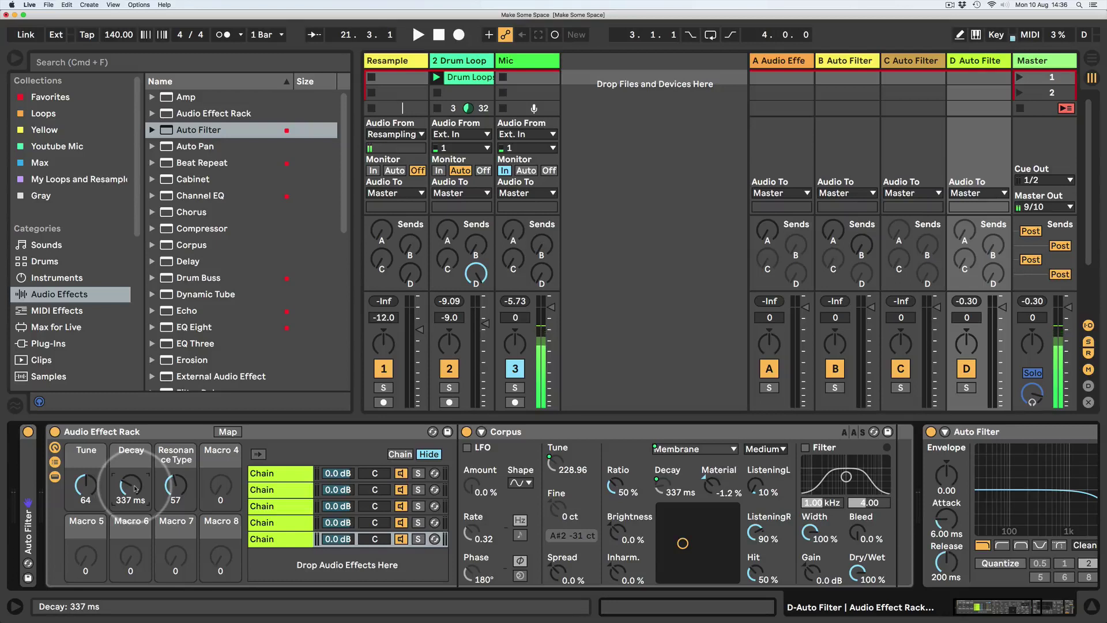
left_click_drag(86, 486, 131, 452)
key("space")
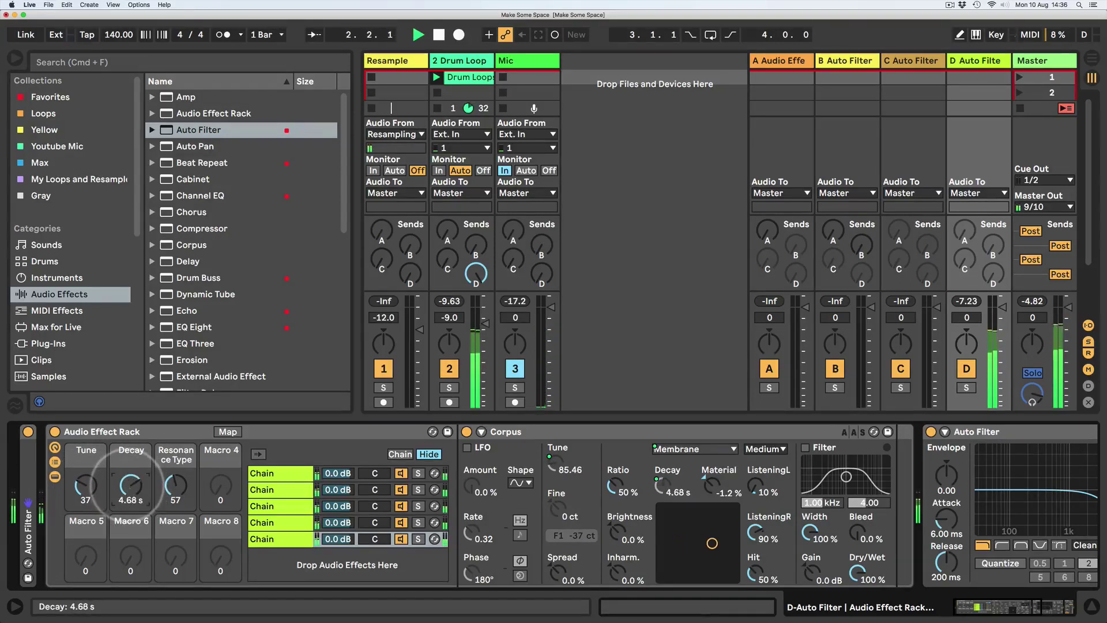
Switch the resonance type macro to Pipe and bring Tune to 15 and Decay to 8.69 s
left_click_drag(83, 494, 84, 464)
mouse_move(175, 487)
left_mouse_down()
mouse_move(176, 470)
mouse_move(131, 504)
mouse_move(85, 489)
mouse_move(85, 510)
mouse_move(130, 472)
mouse_move(130, 487)
mouse_move(175, 484)
left_mouse_up()
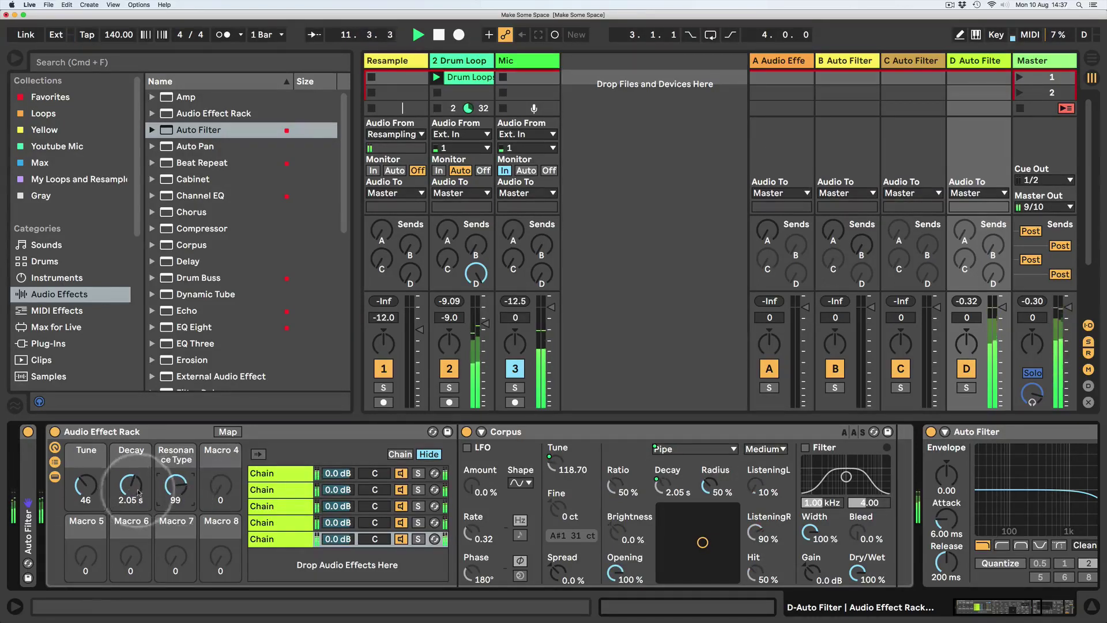
left_click_drag(130, 489, 86, 504)
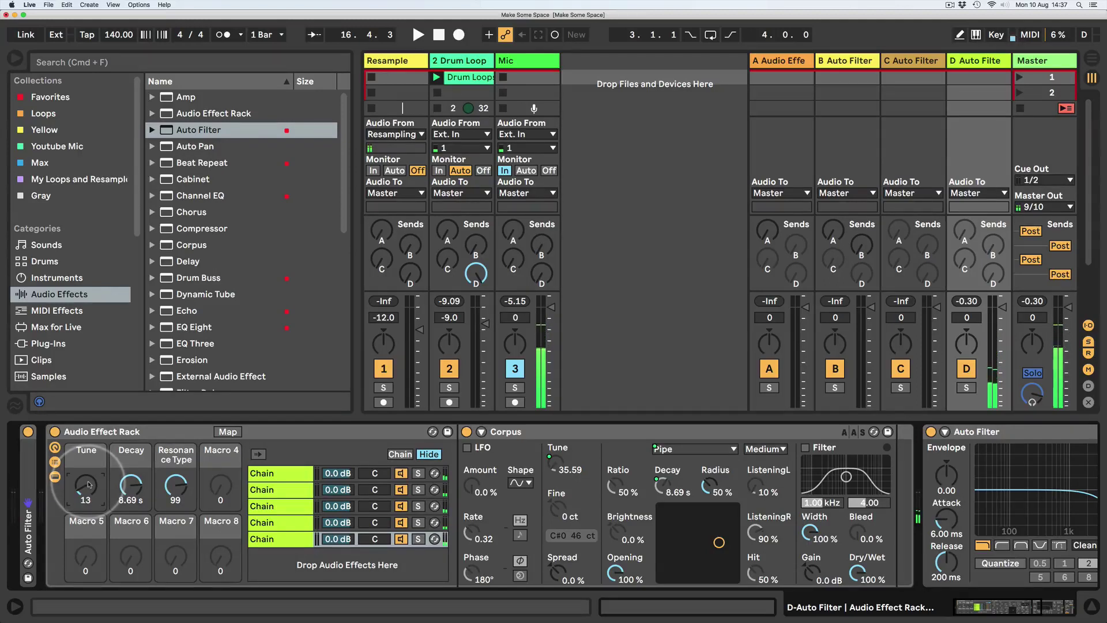
left_click_drag(88, 485, 86, 489)
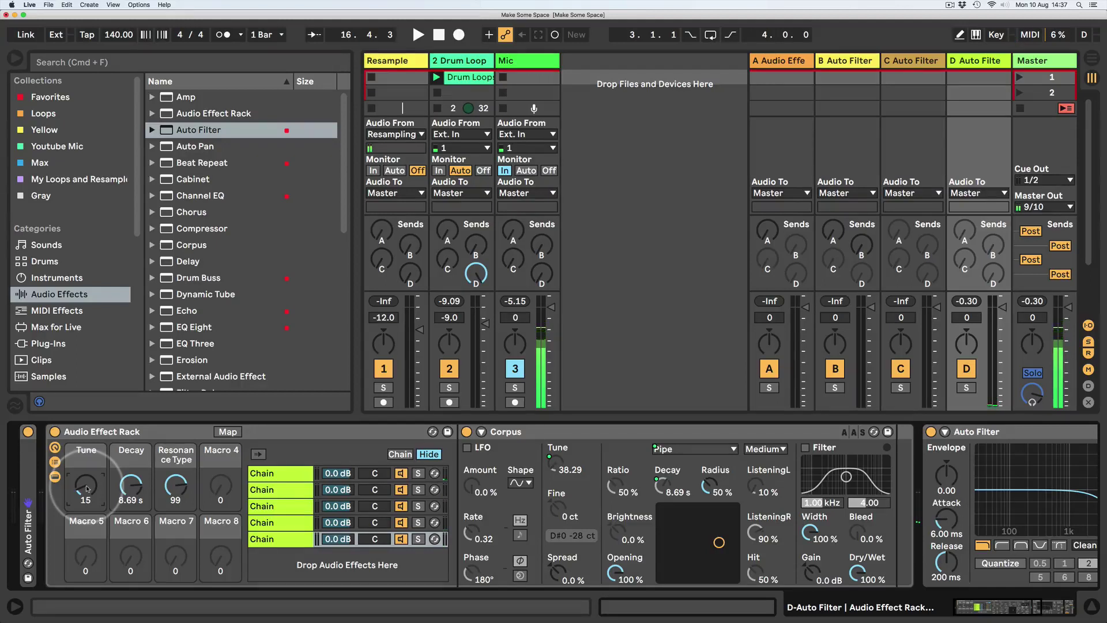
Play the drum loop through the Pipe resonators with Tune swept to 24 and Decay raised to 35.0 s
key("space")
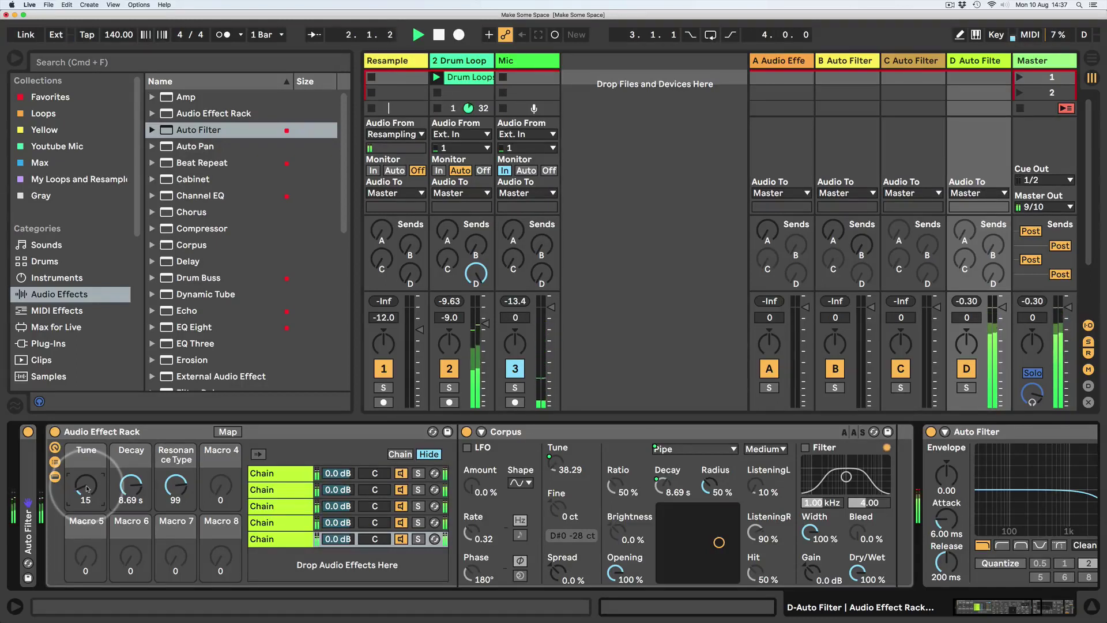
left_click_drag(87, 489, 85, 450)
left_click_drag(131, 485, 86, 532)
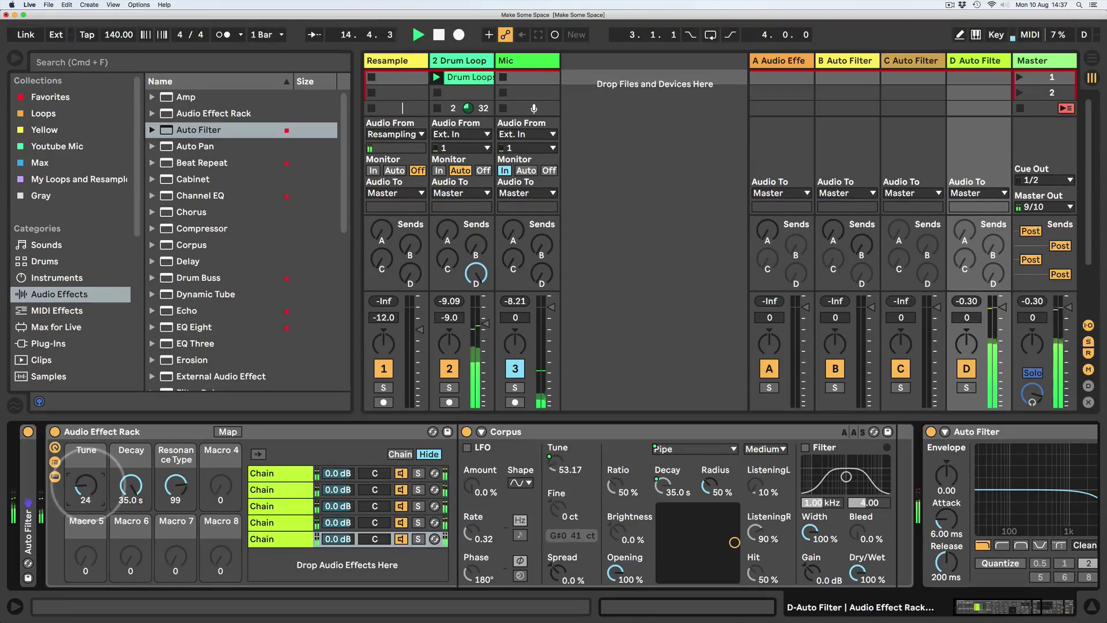
Set the resonance type macro to Tube (127), Decay to 9.15 s and Tune to 23
left_click_drag(131, 484, 131, 494)
left_click_drag(176, 490, 190, 483)
mouse_move(85, 491)
left_mouse_down()
mouse_move(132, 479)
mouse_move(85, 476)
mouse_move(85, 488)
left_mouse_up()
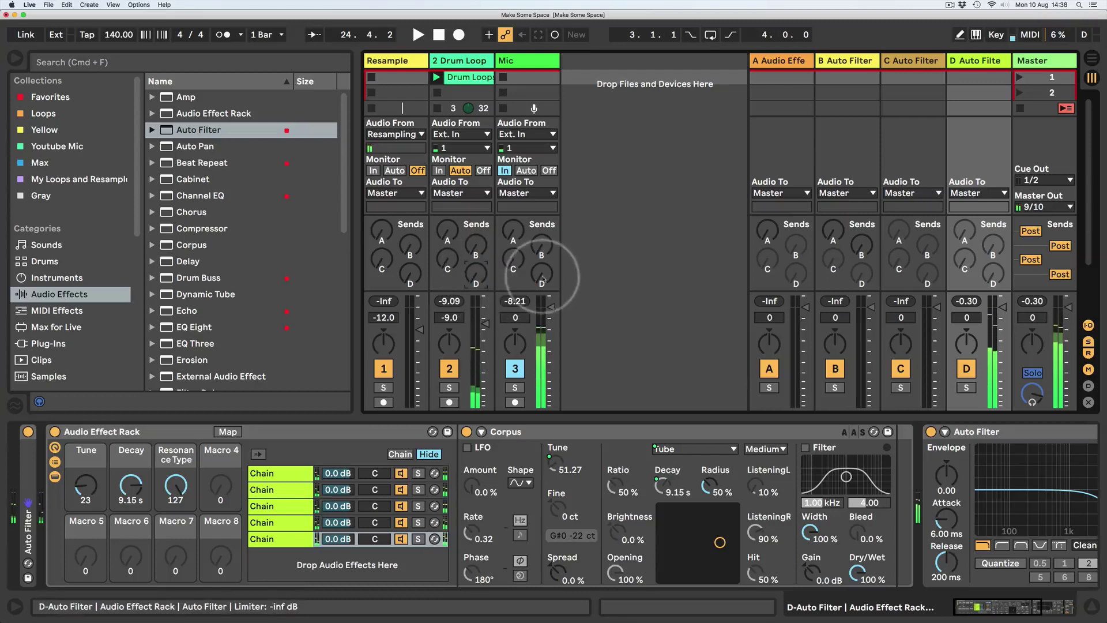
Audition the Mic track through return sends A to D, then bring its sends back to minimum
left_click_drag(541, 269, 514, 231)
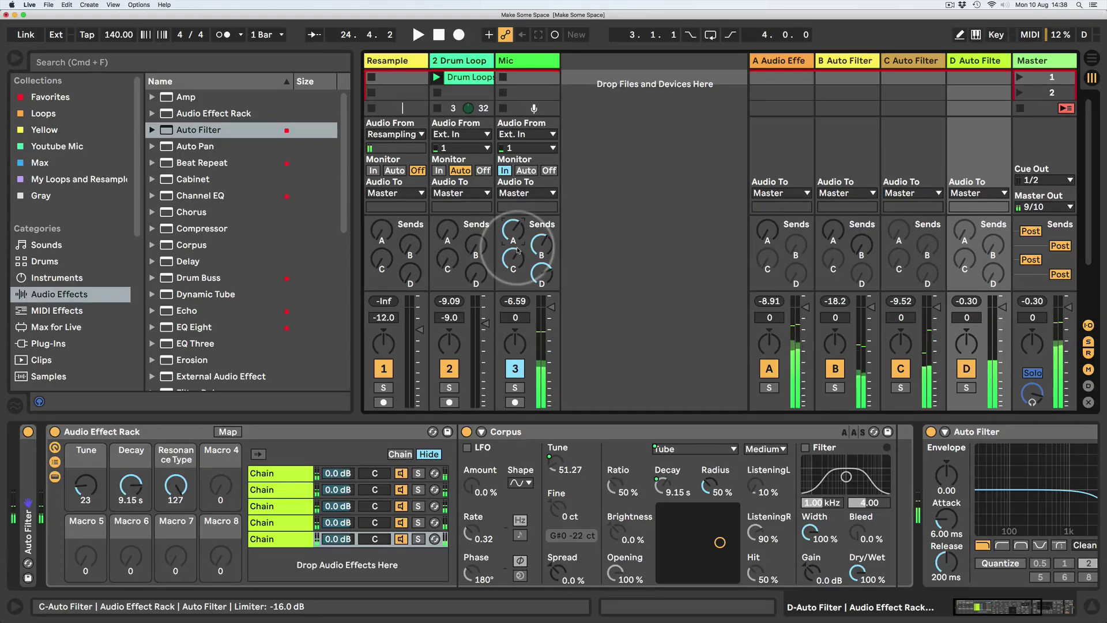
left_click_drag(516, 250, 539, 294)
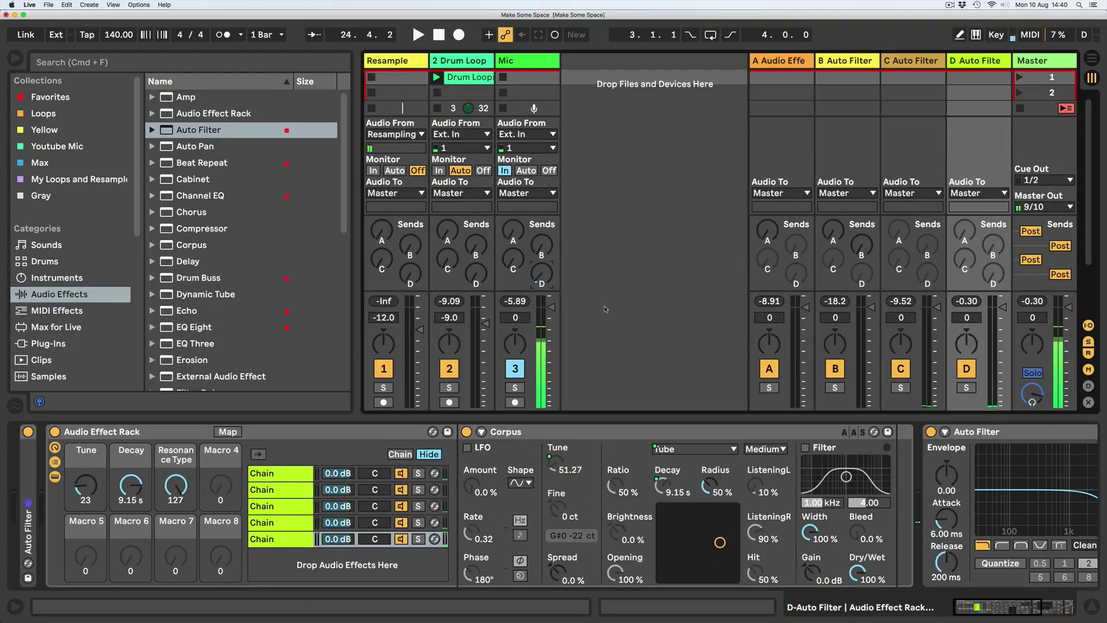
mouse_move(542, 274)
left_mouse_down()
mouse_move(542, 254)
mouse_move(541, 289)
left_mouse_up()
left_click_drag(513, 242, 513, 225)
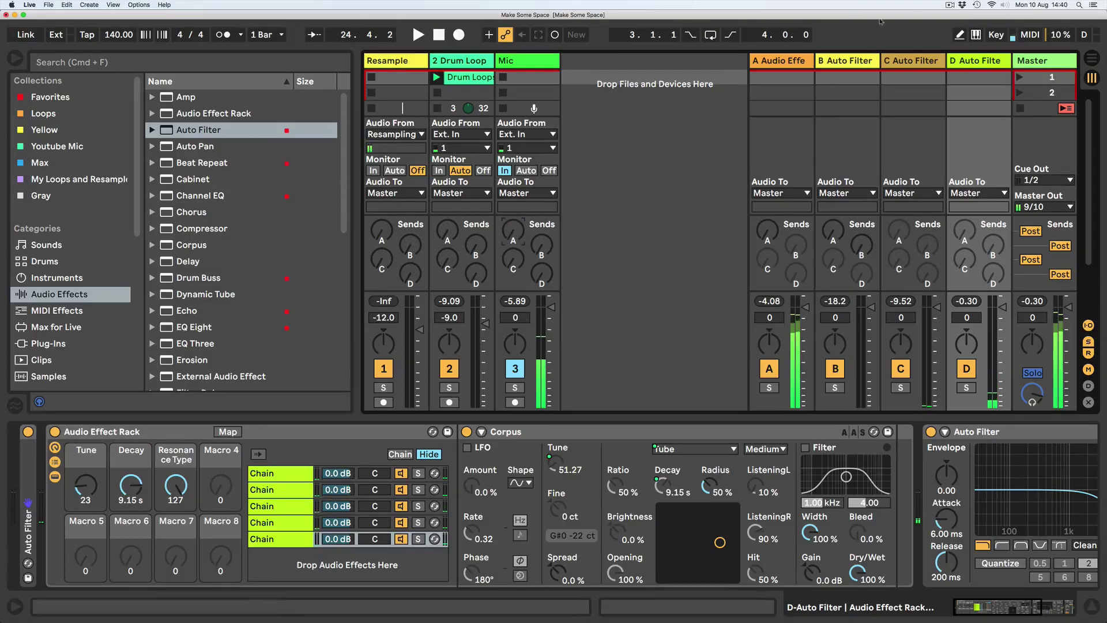